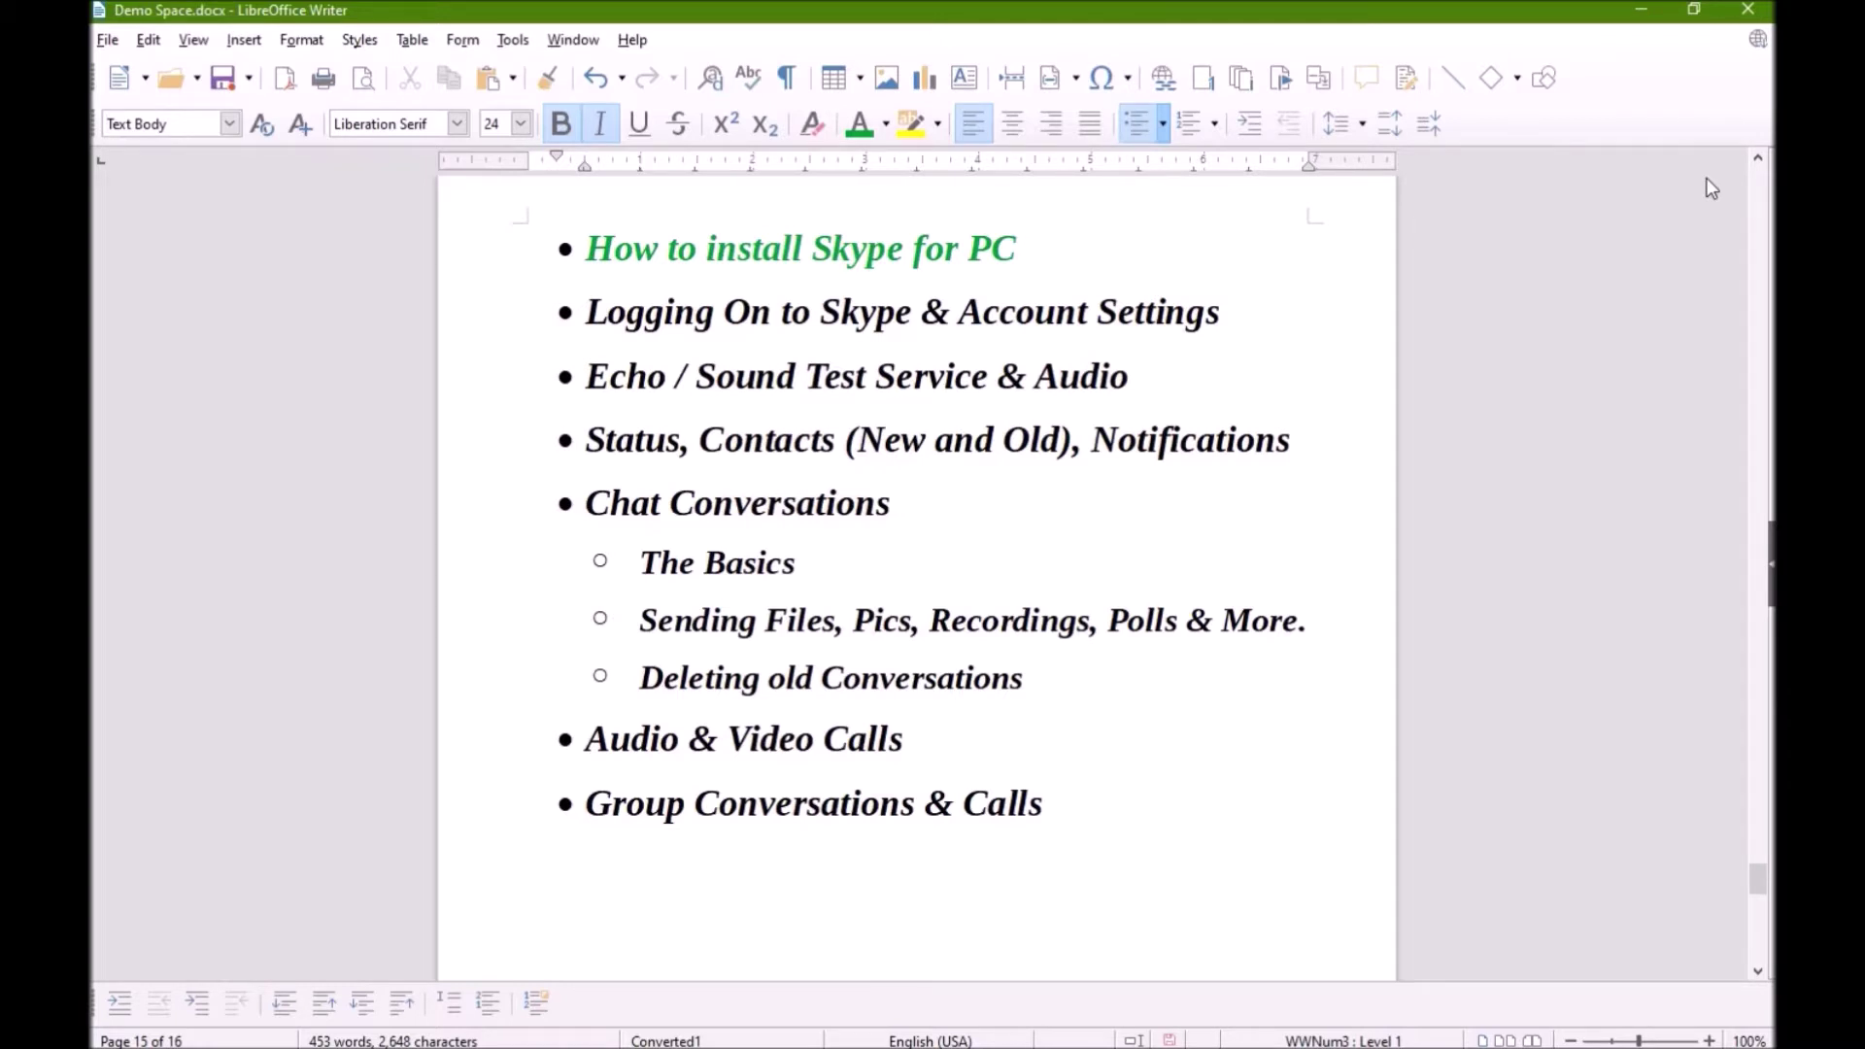
Switch from LibreOffice Writer to the browser showing the Google home page.
{"action": "key", "text": "alt+Tab"}
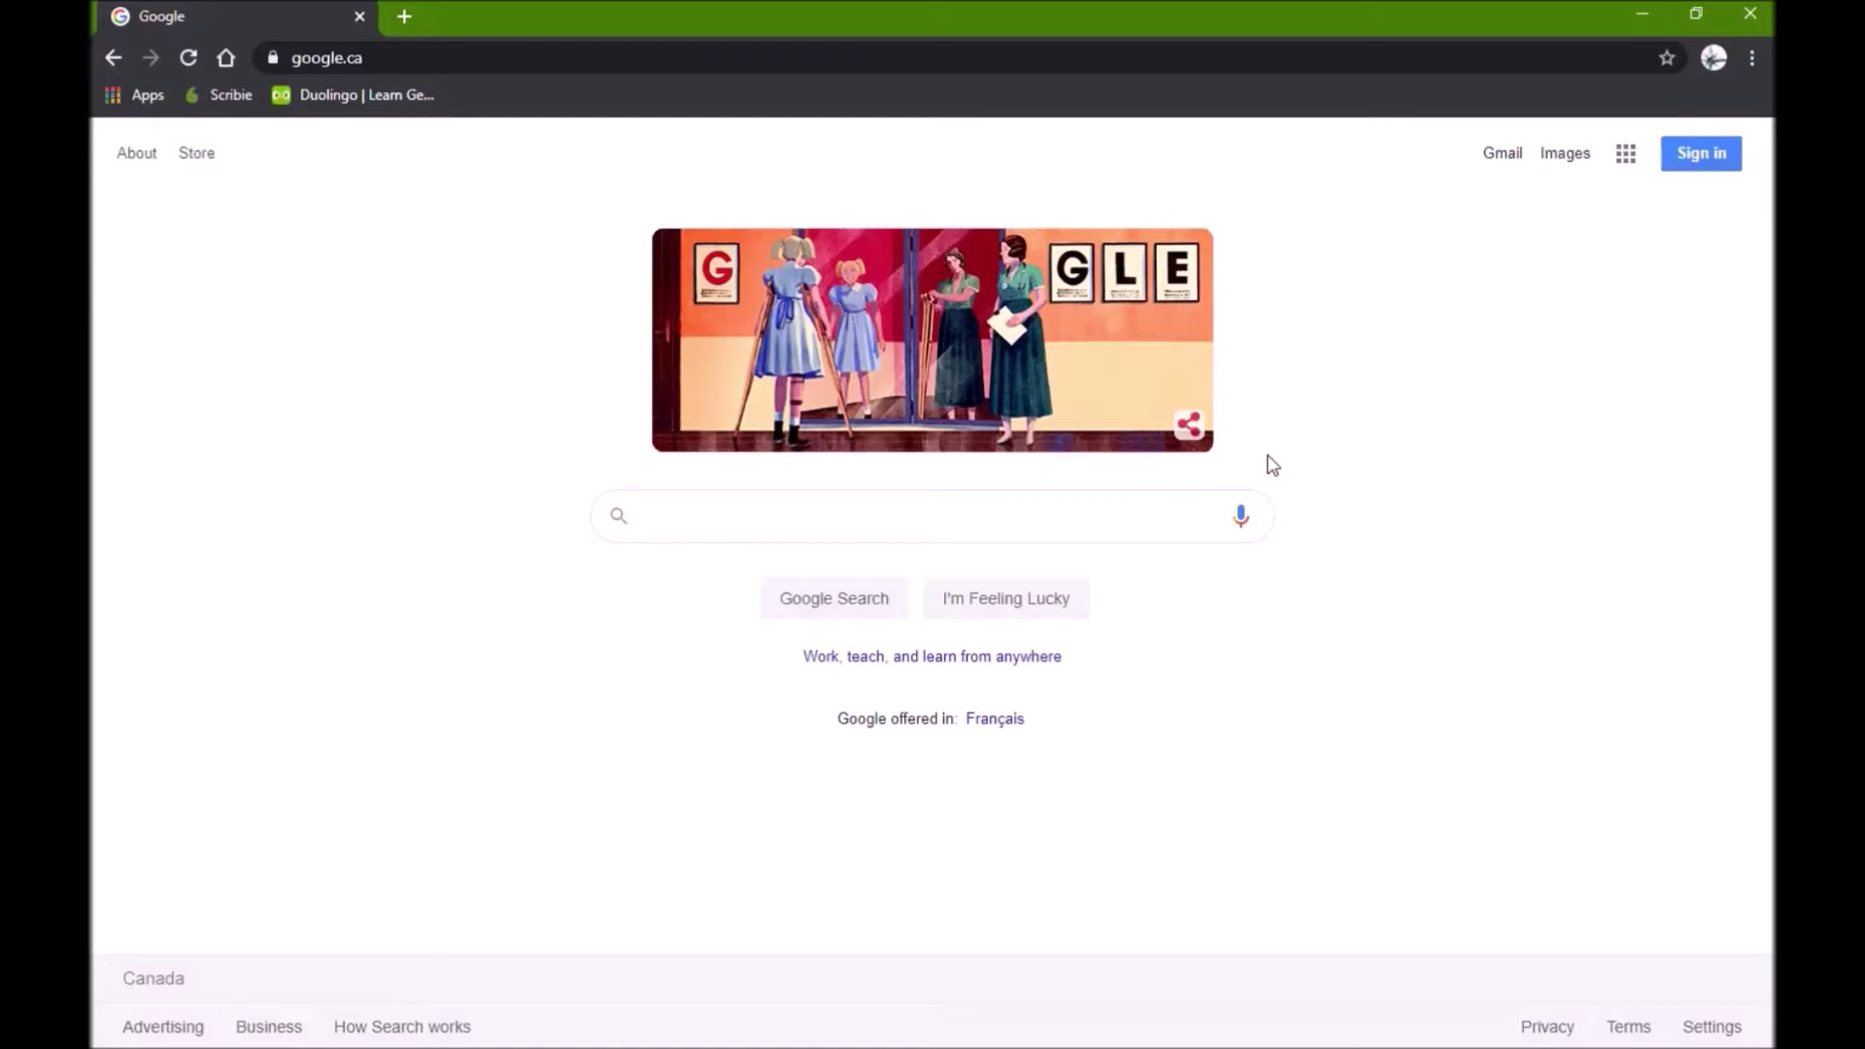
Search Google for 'skype download' and open the official Download Skype page on skype.com.
{"action": "left_click", "coordinate": [1093, 524]}
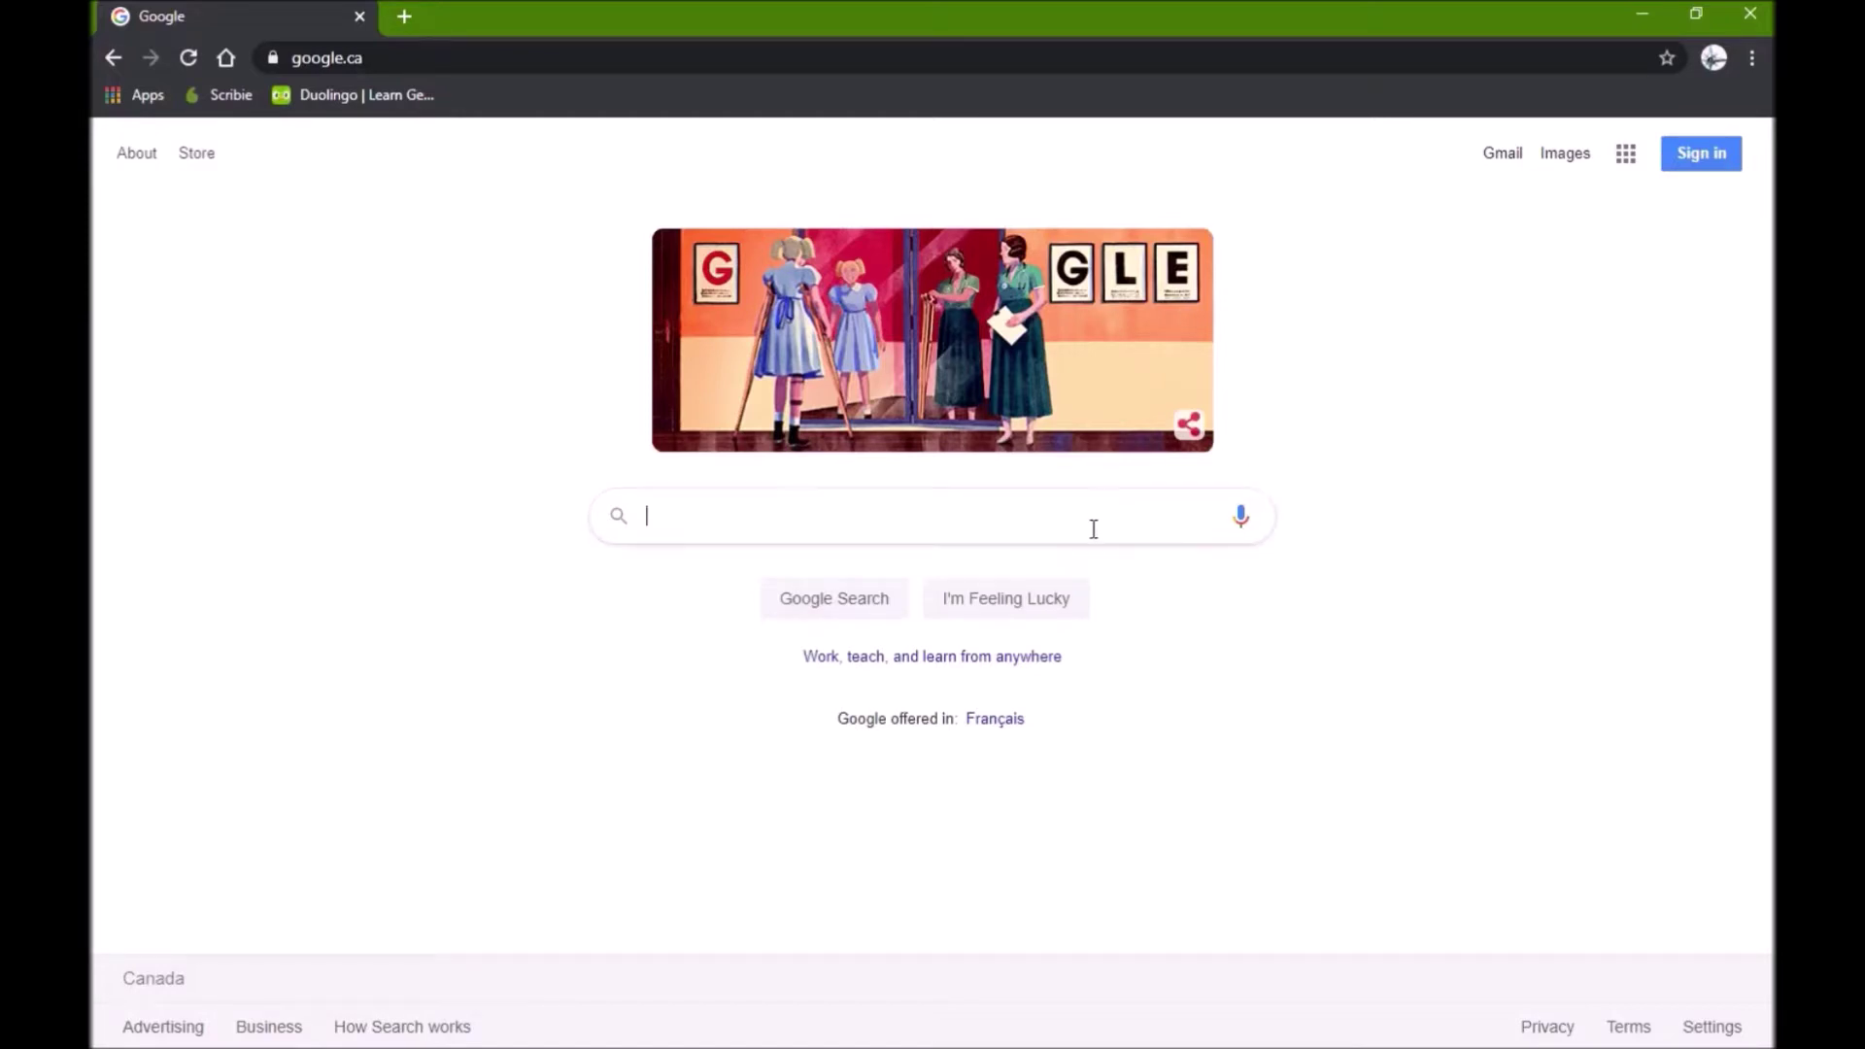
{"action": "type", "text": "skype "}
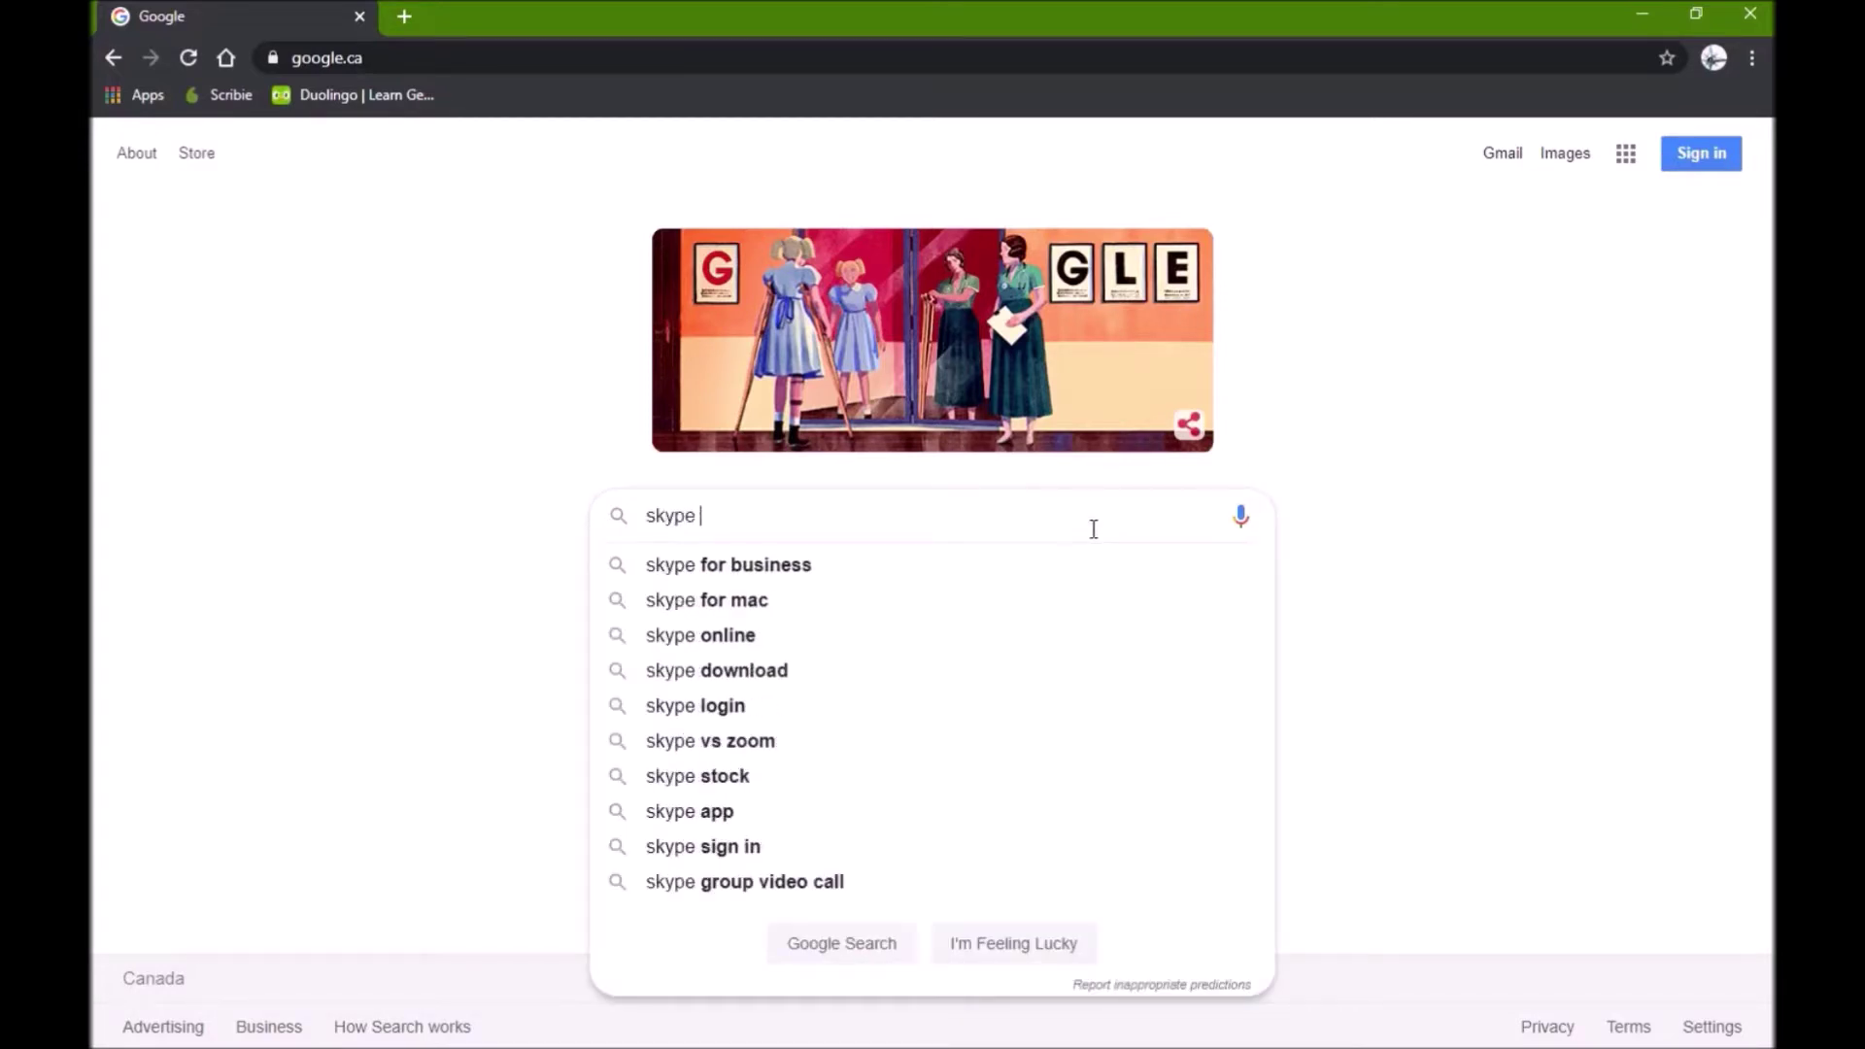
{"action": "type", "text": "download"}
{"action": "key", "text": "Return"}
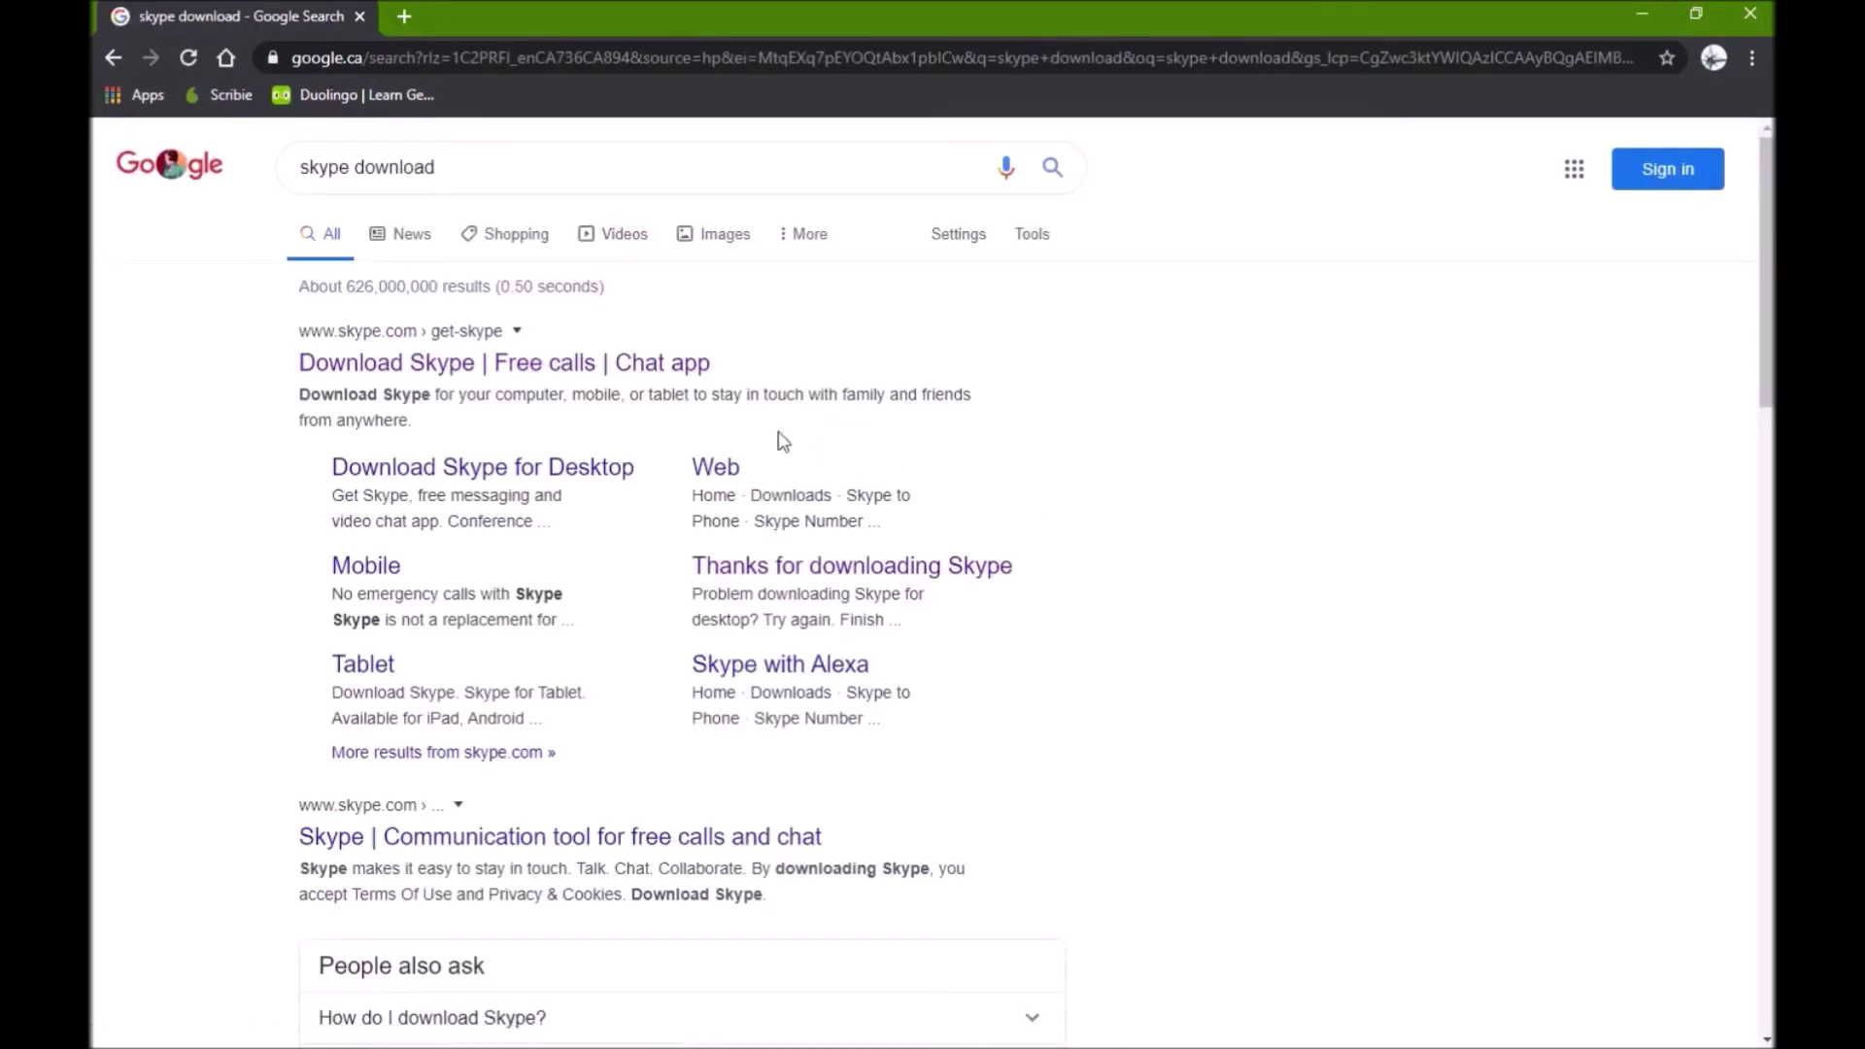
{"action": "left_click", "coordinate": [360, 365]}
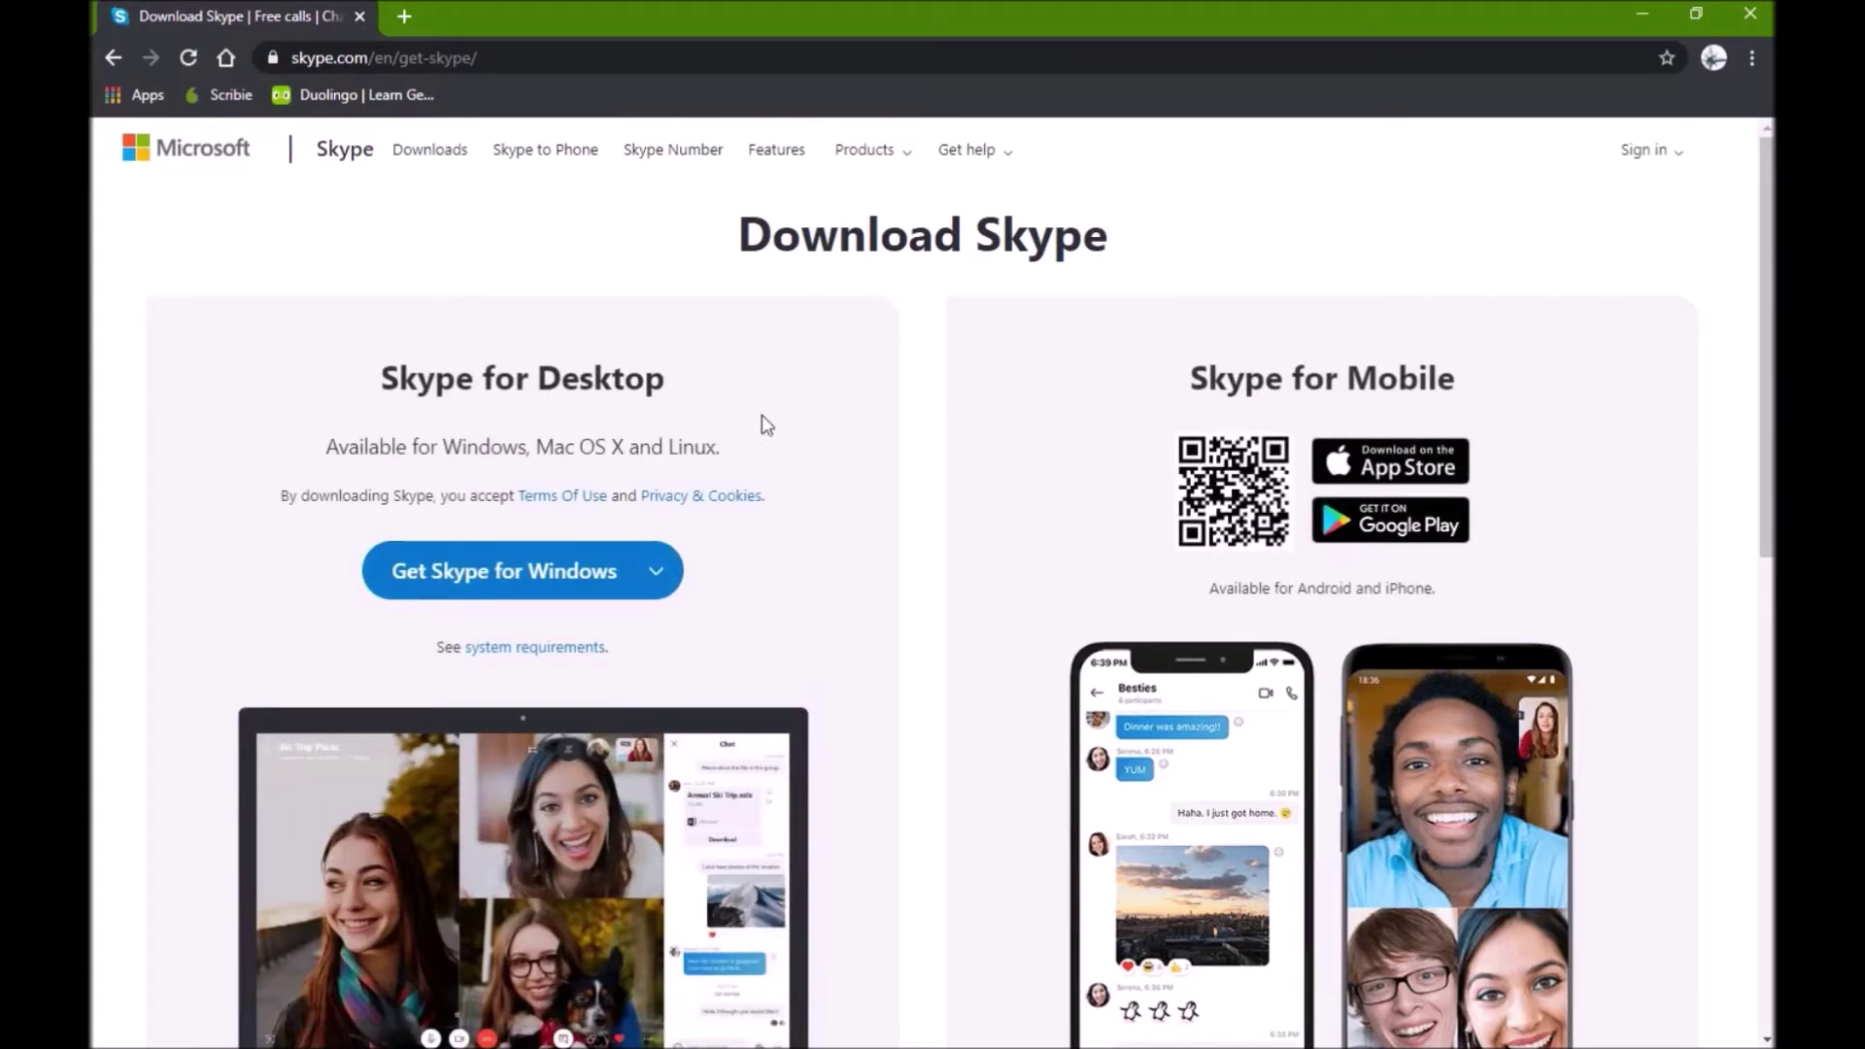
Choose Skype for Windows 10 from the platform list to start its download.
{"action": "left_click", "coordinate": [656, 573]}
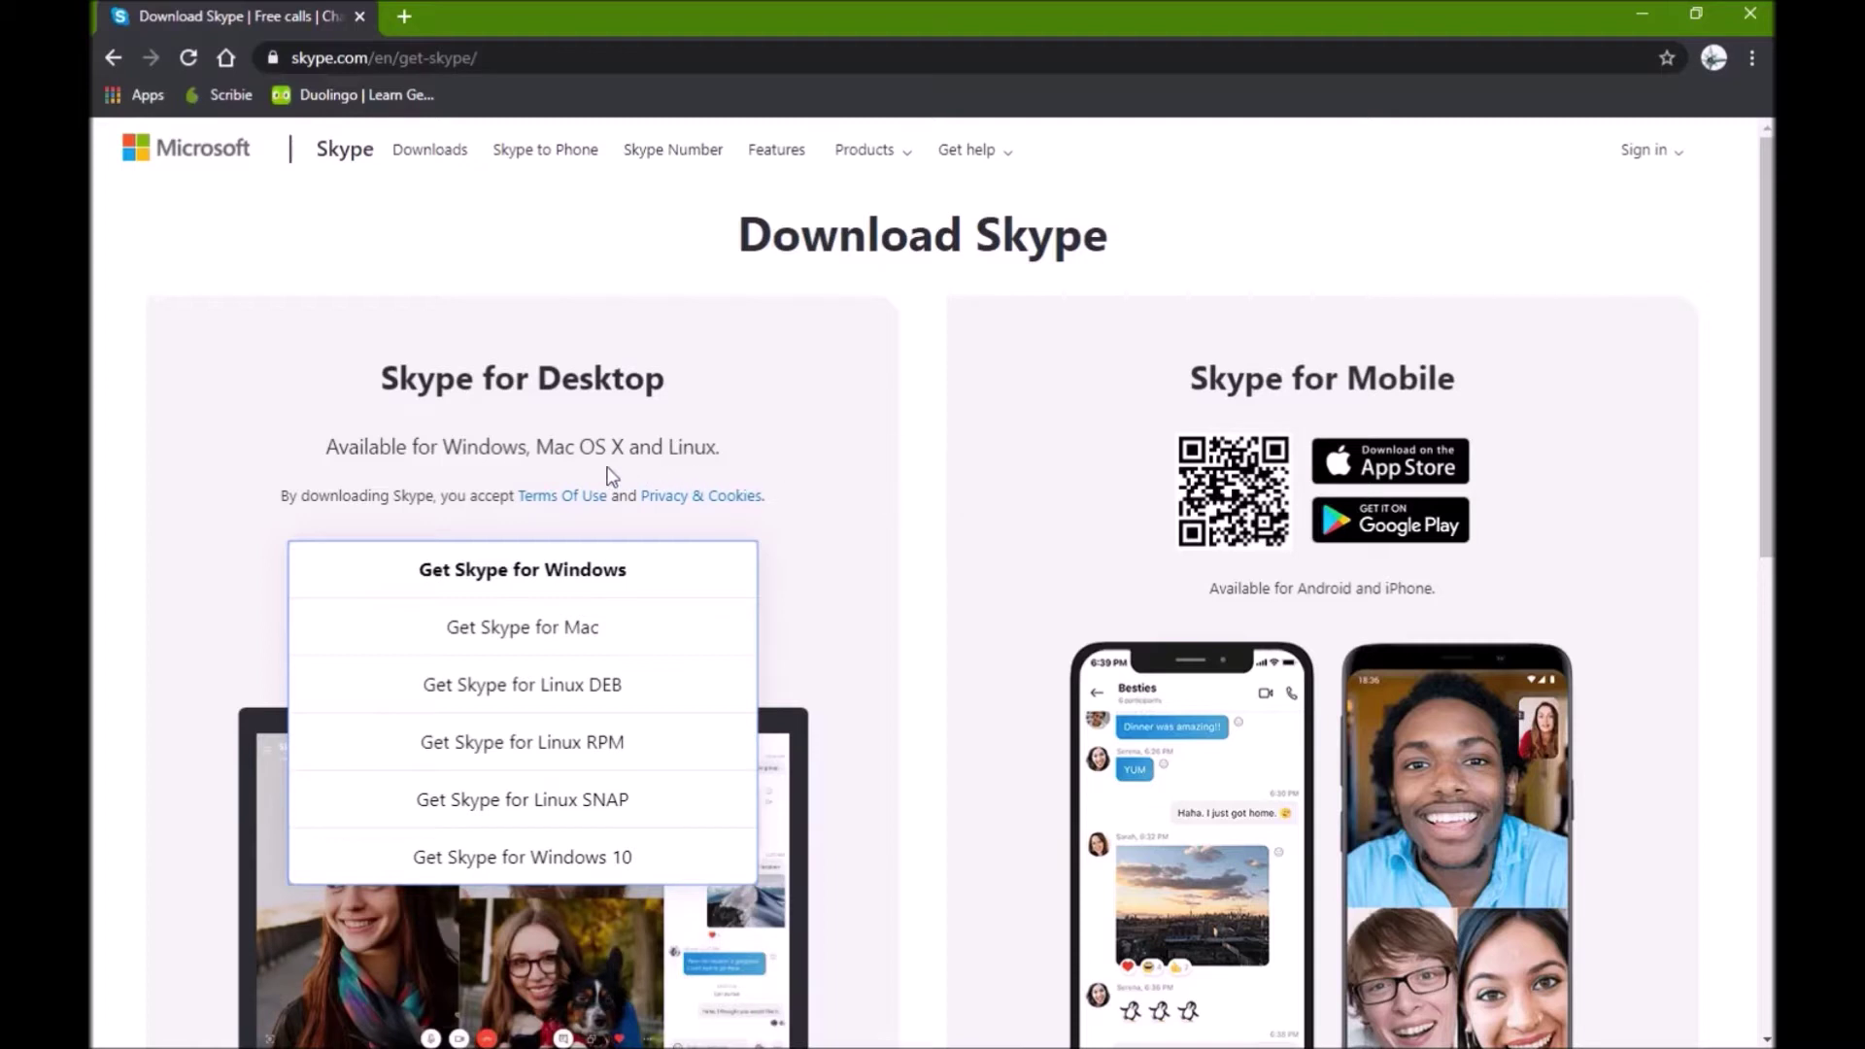
{"action": "left_click", "coordinate": [552, 857]}
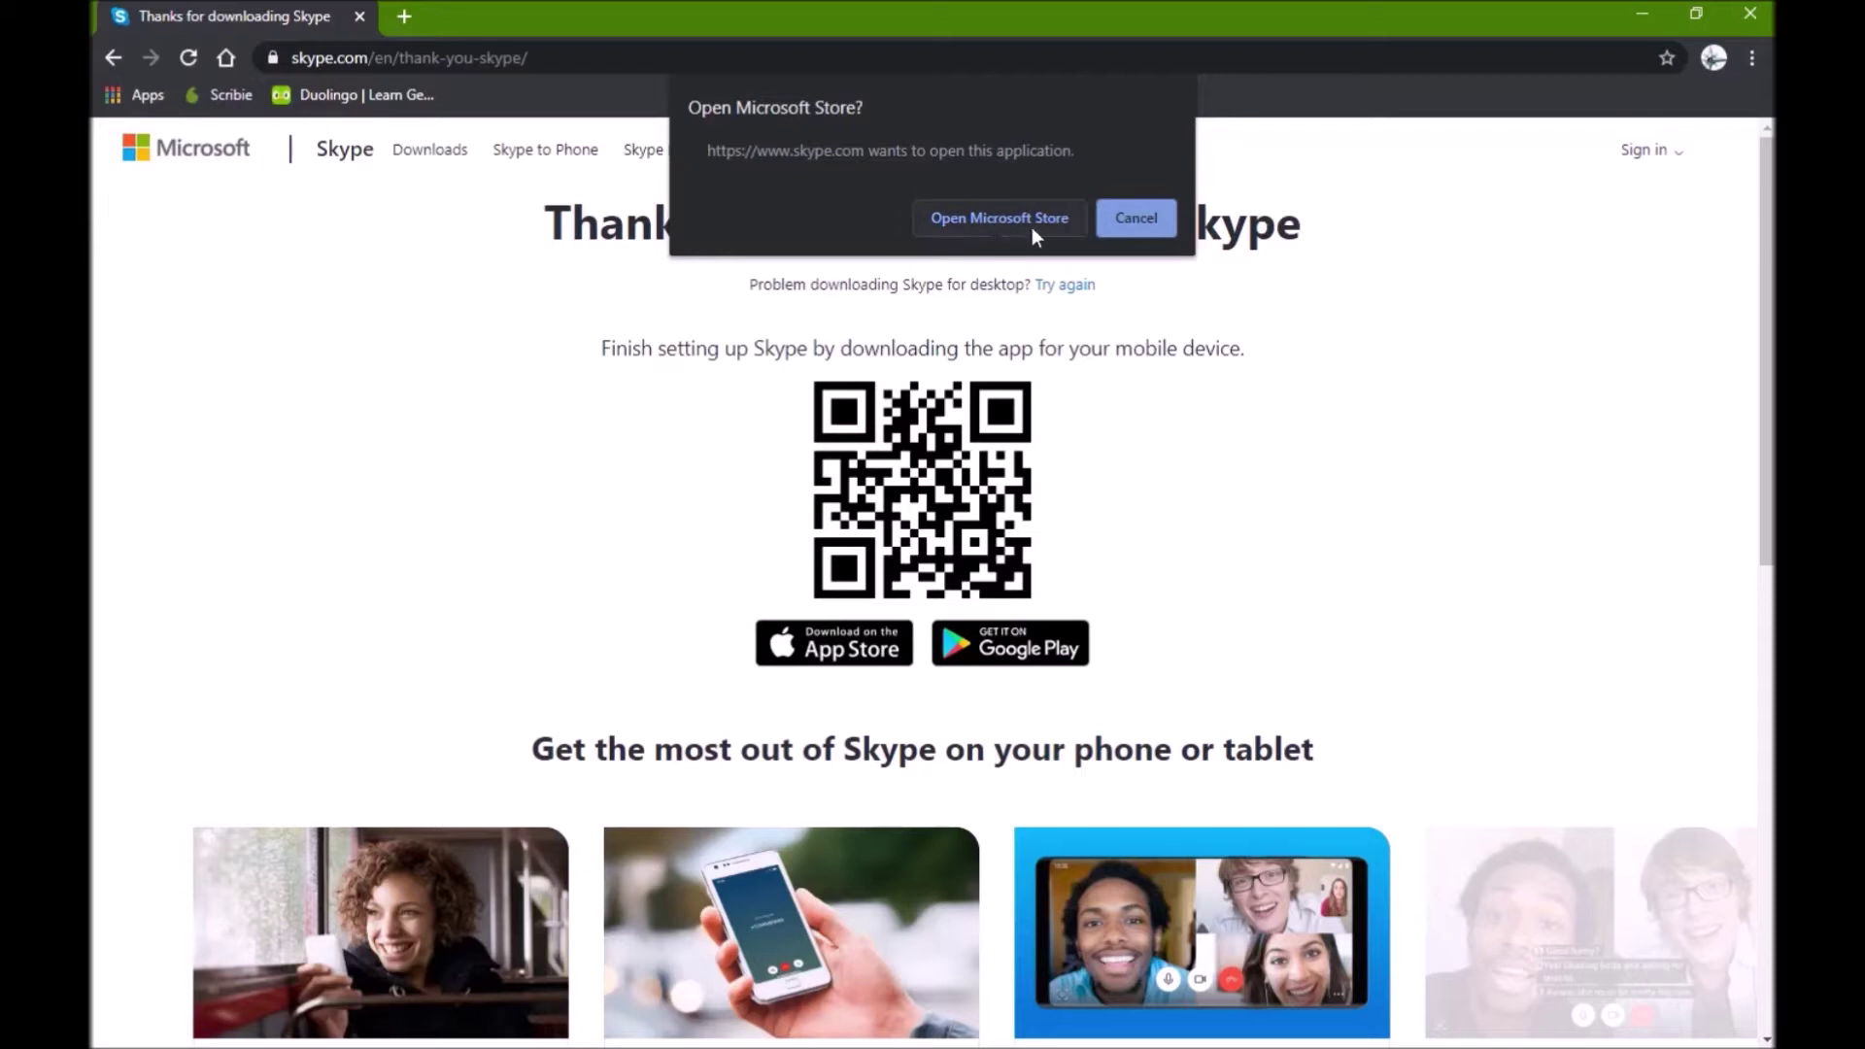
Download the Skype-8.58.0.93.exe installer and show it in the Downloads folder.
{"action": "left_click", "coordinate": [1146, 229]}
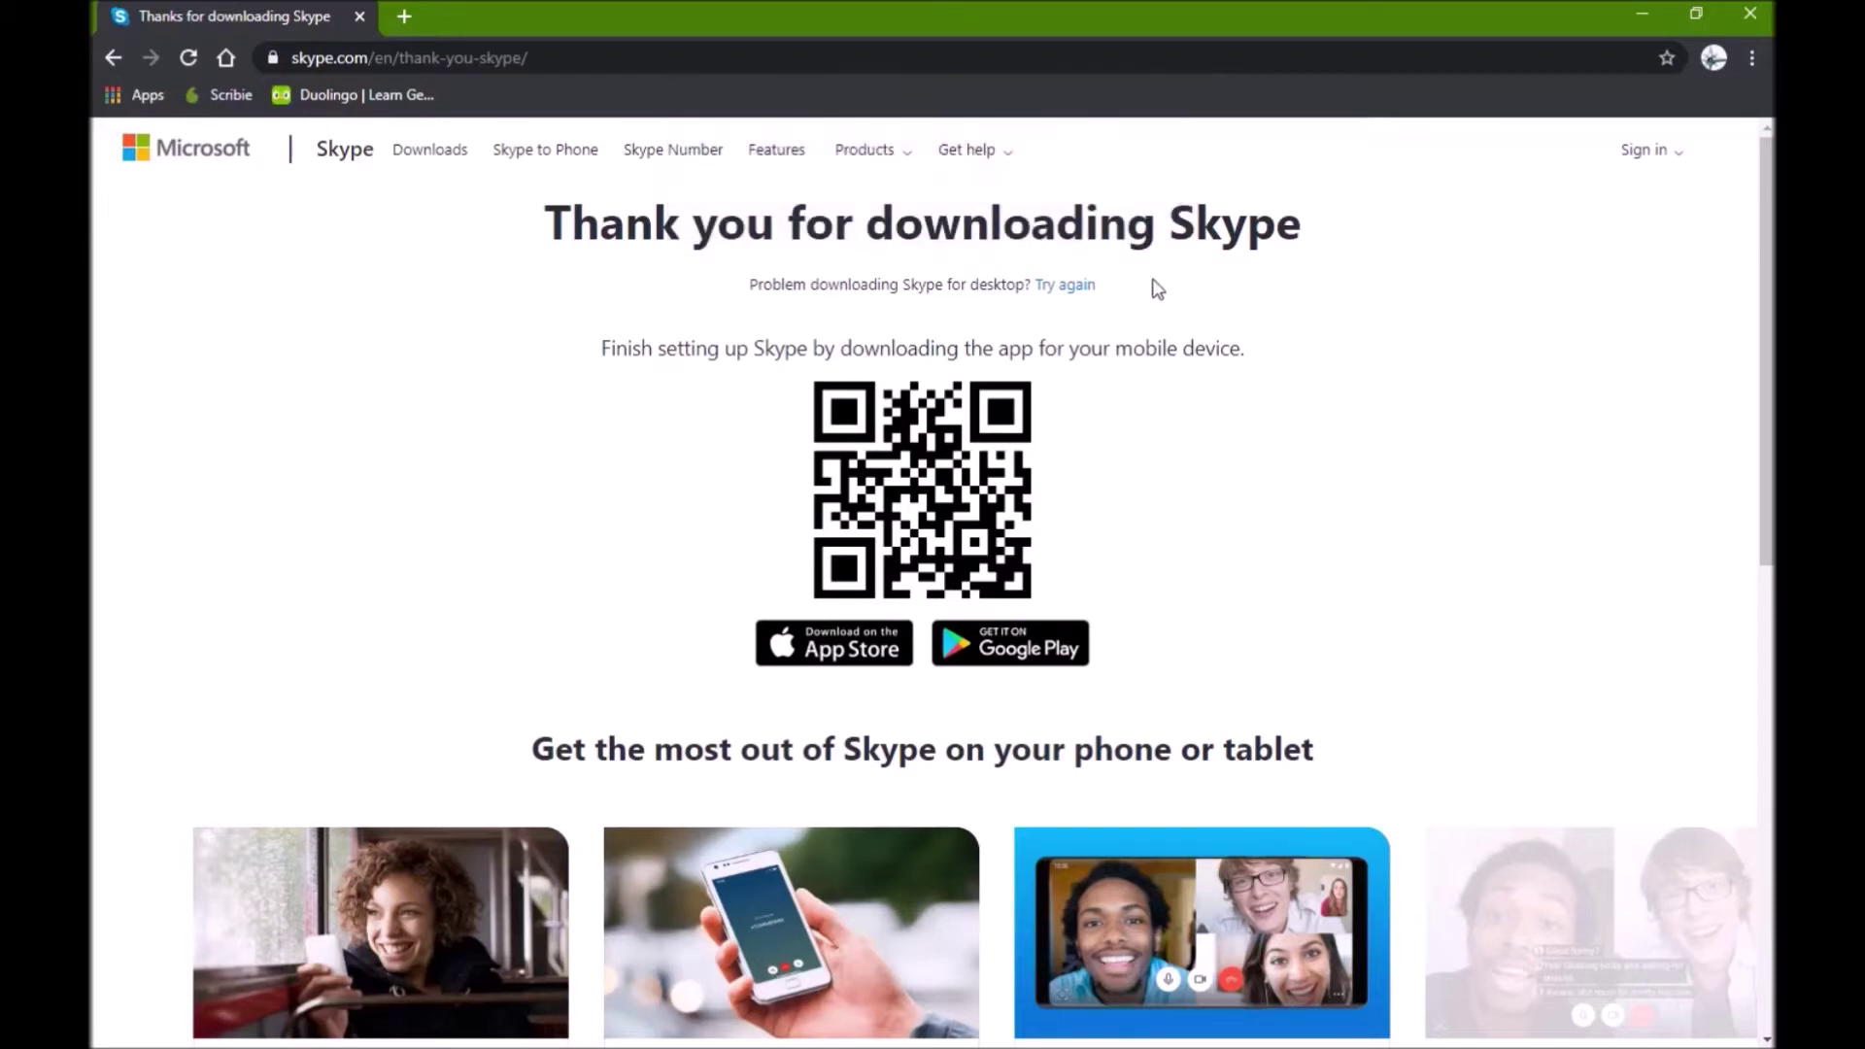
{"action": "left_click", "coordinate": [1064, 285]}
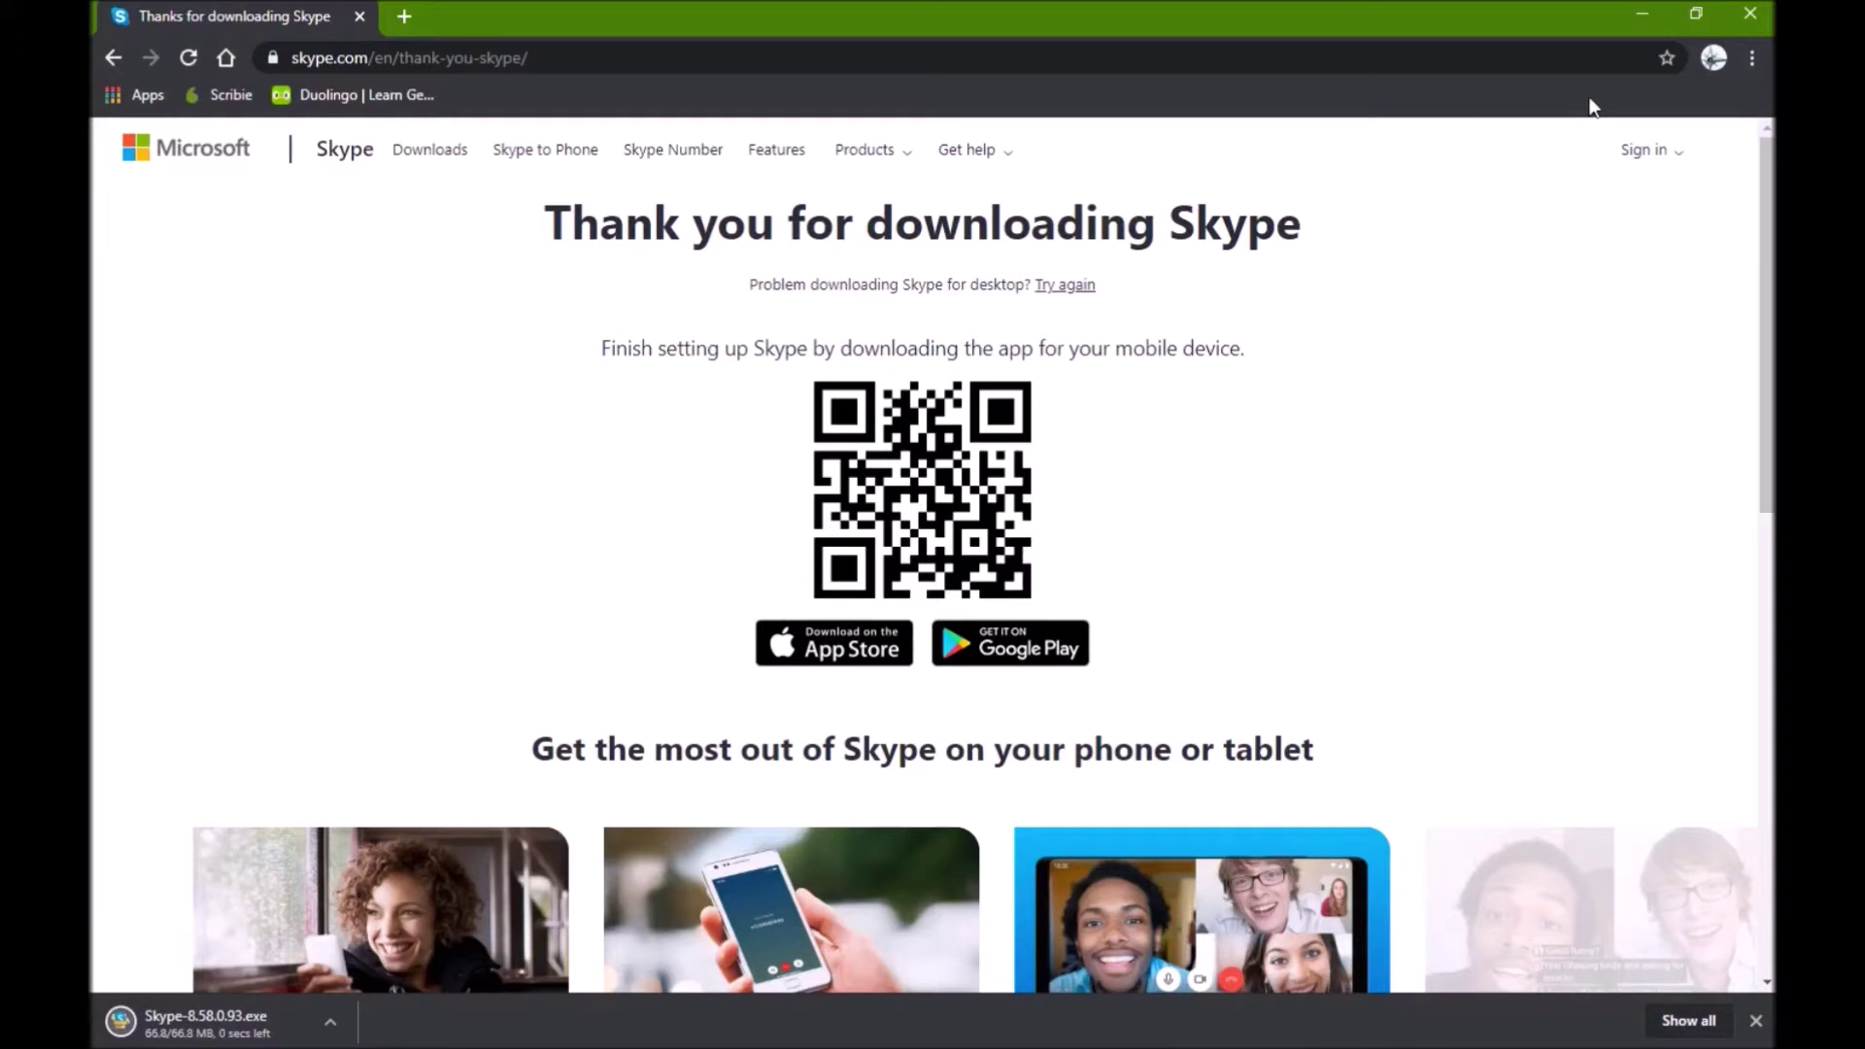
{"action": "left_click", "coordinate": [336, 1018]}
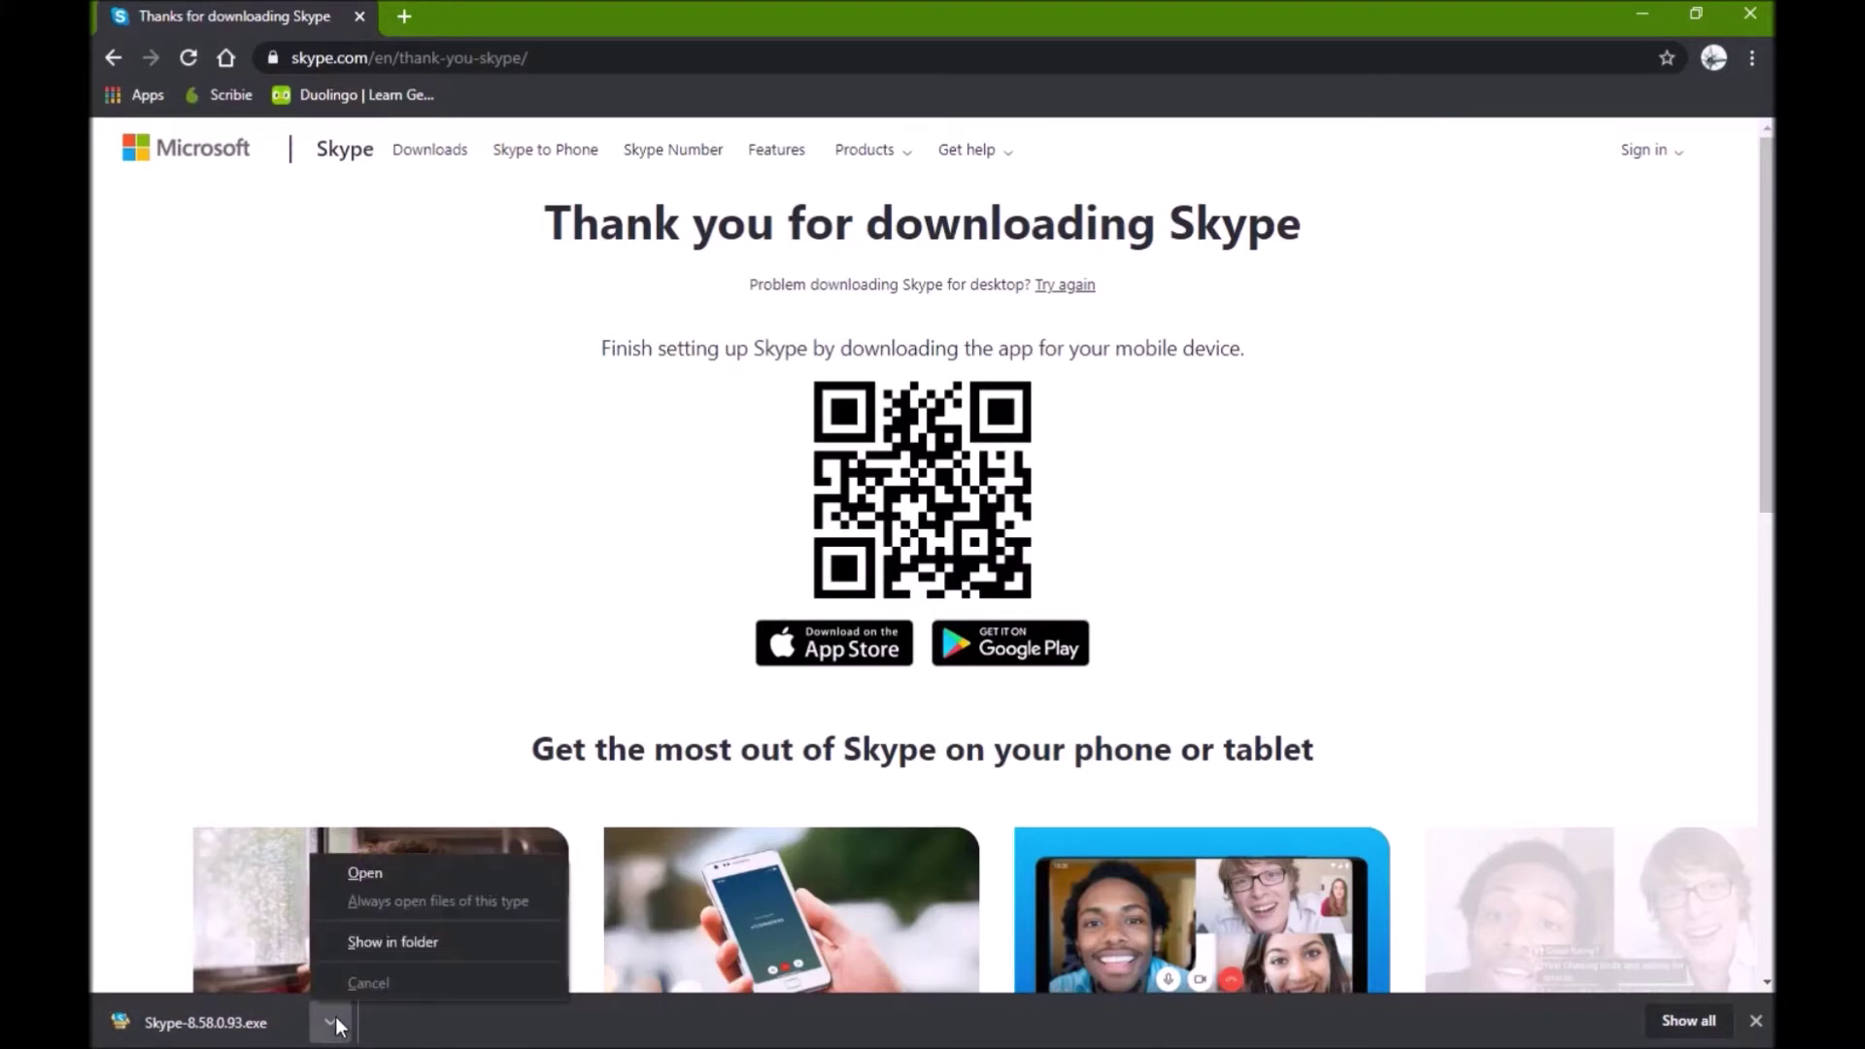
{"action": "left_click", "coordinate": [354, 940]}
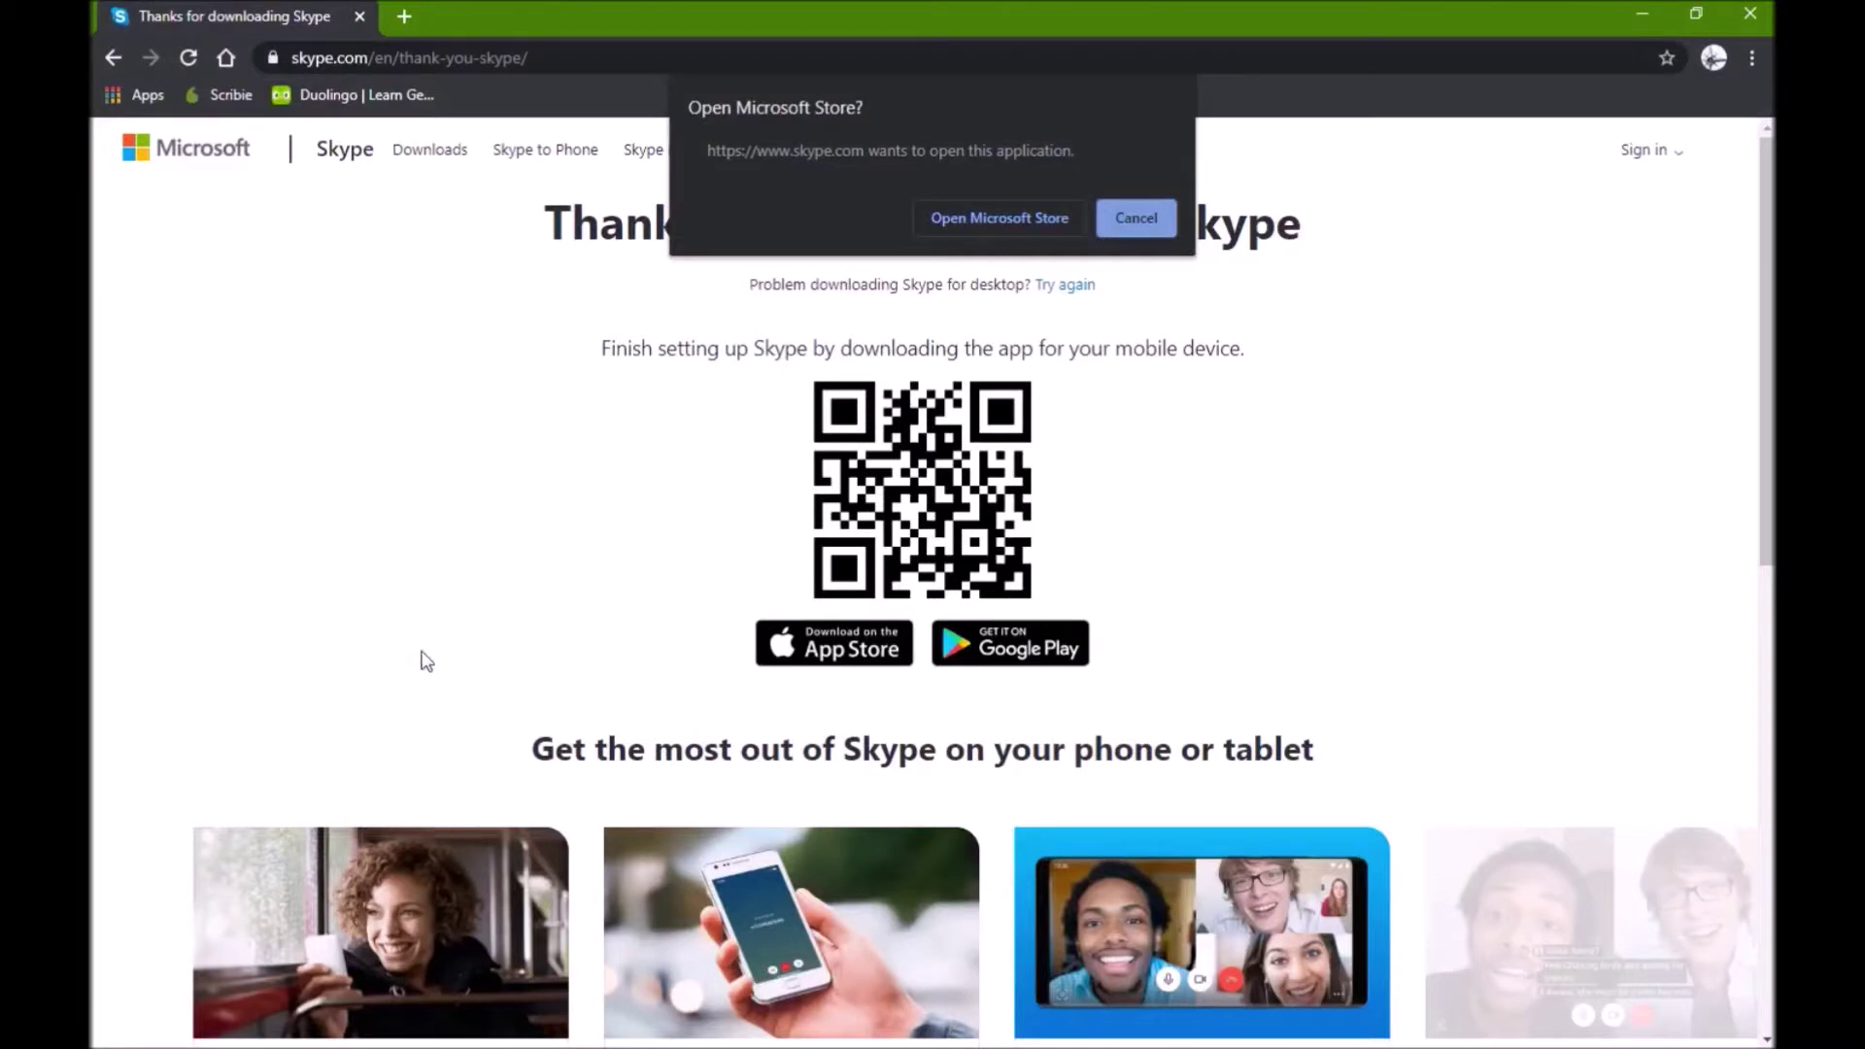
{"action": "left_click", "coordinate": [1024, 230]}
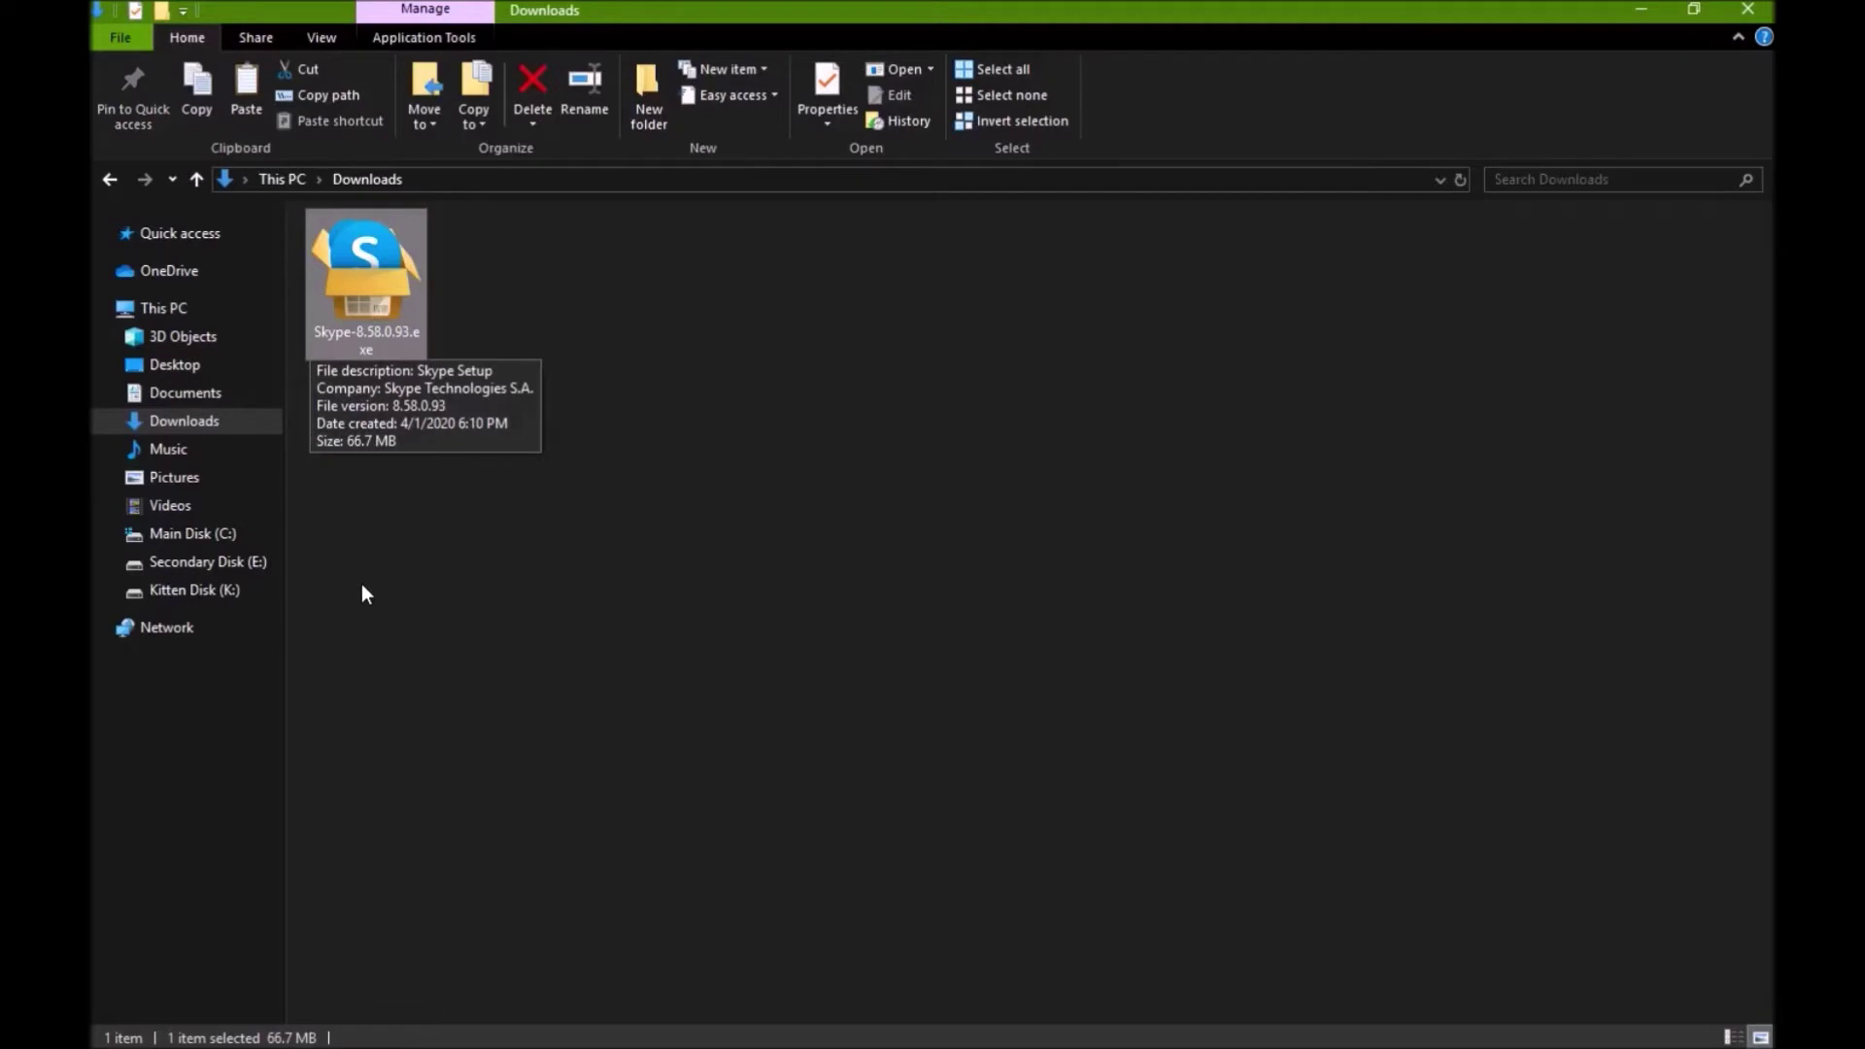
Run Skype-8.58.0.93.exe, allow it past the security warning, and start the installation.
{"action": "double_click", "coordinate": [365, 264]}
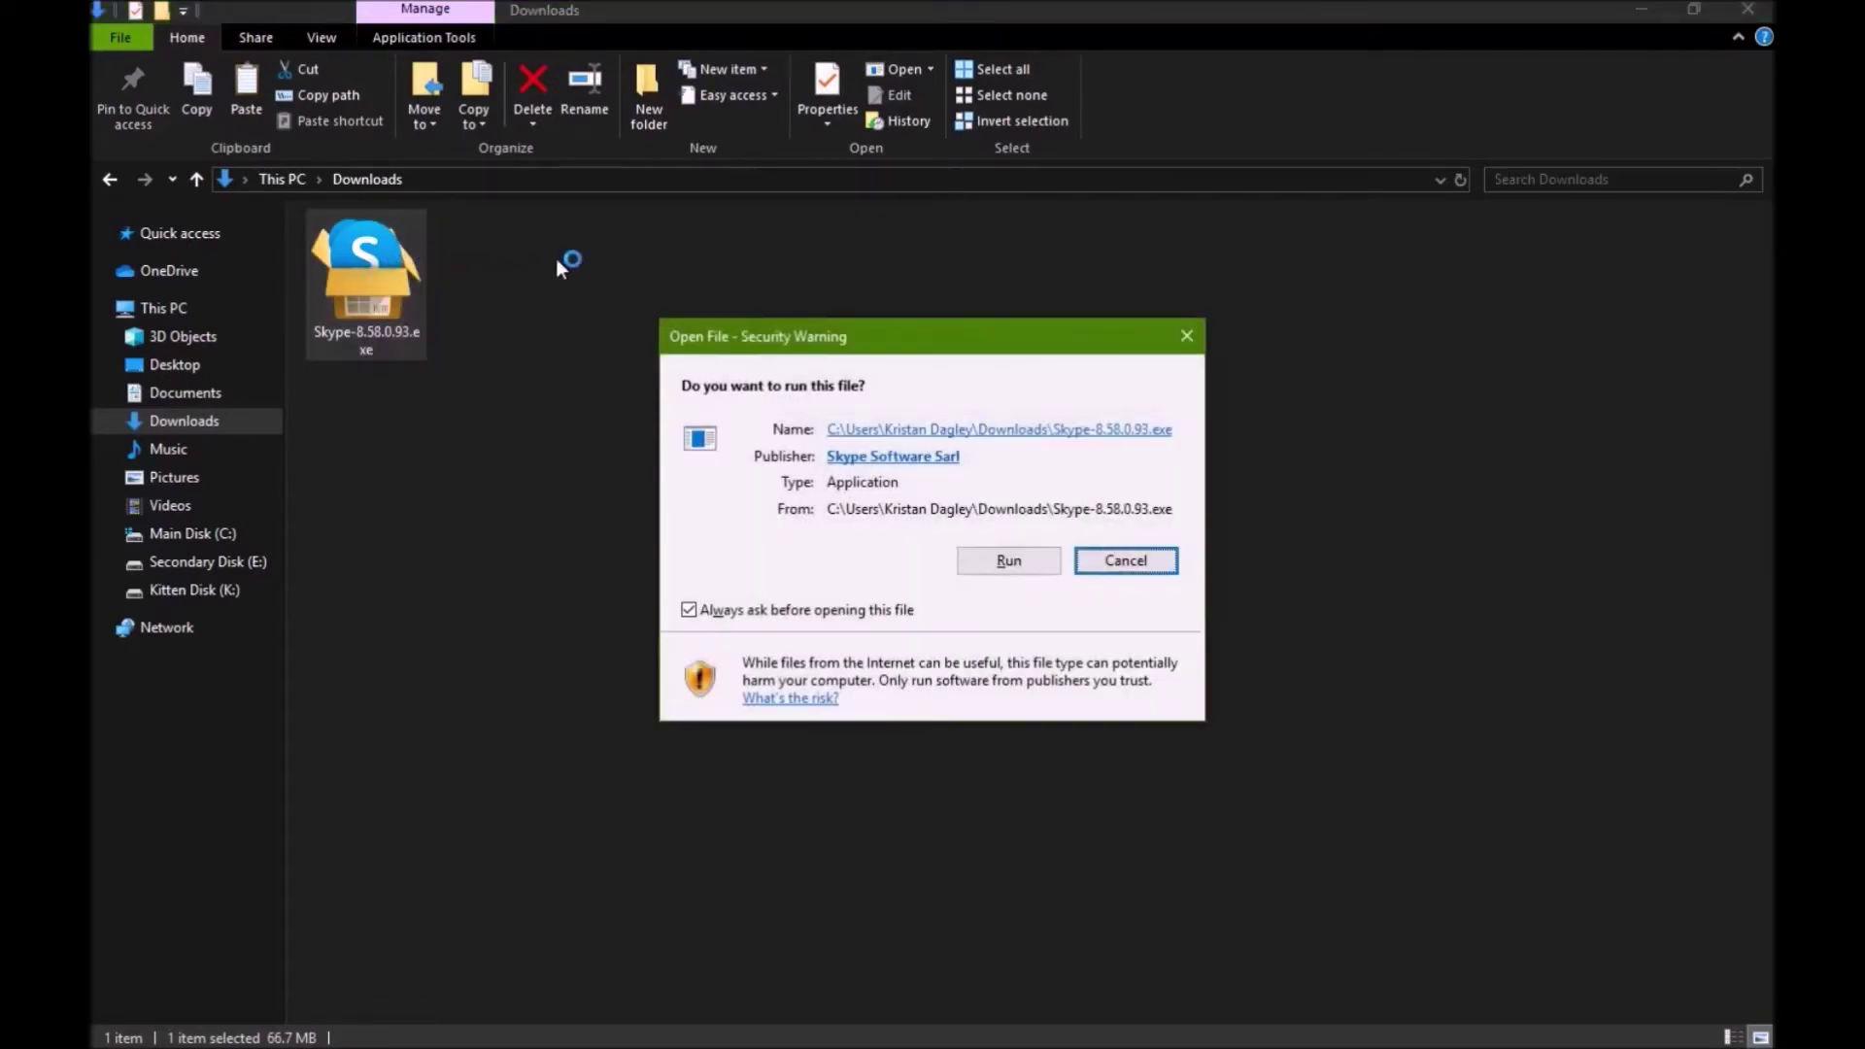
{"action": "left_click", "coordinate": [1008, 573]}
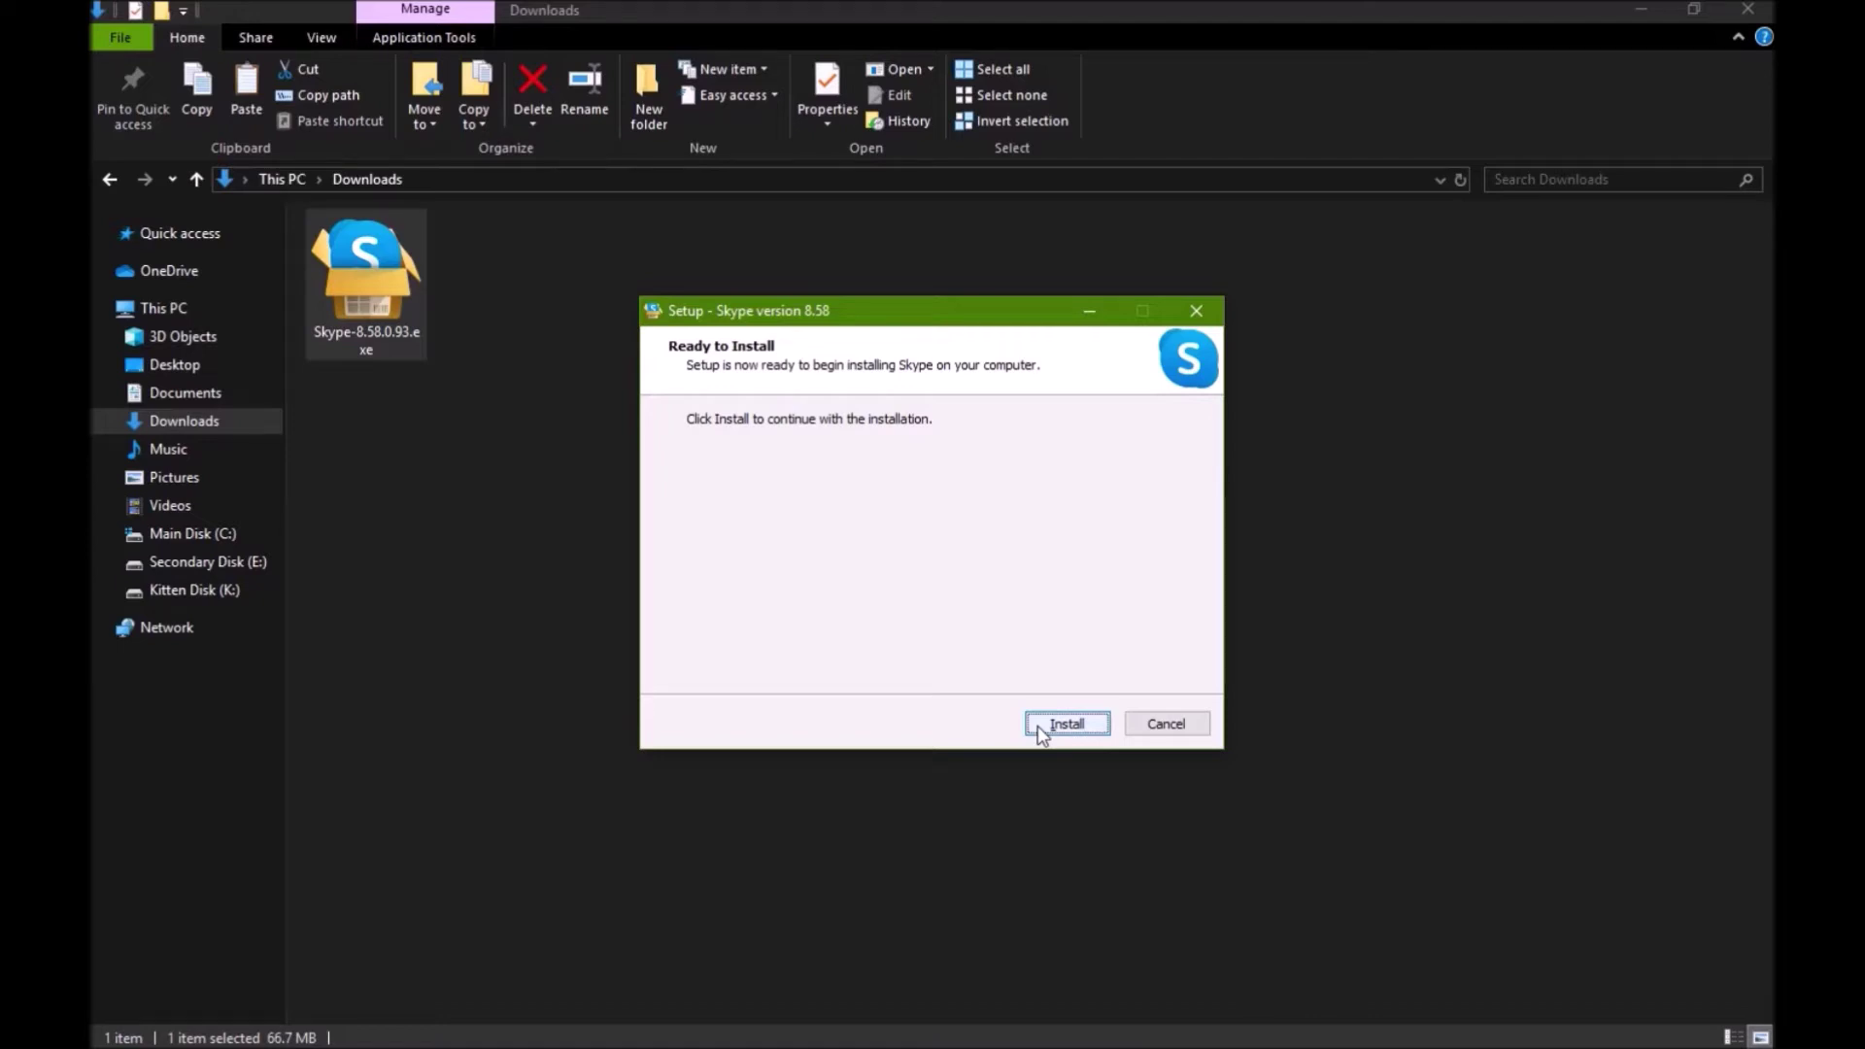
{"action": "left_click", "coordinate": [1037, 726]}
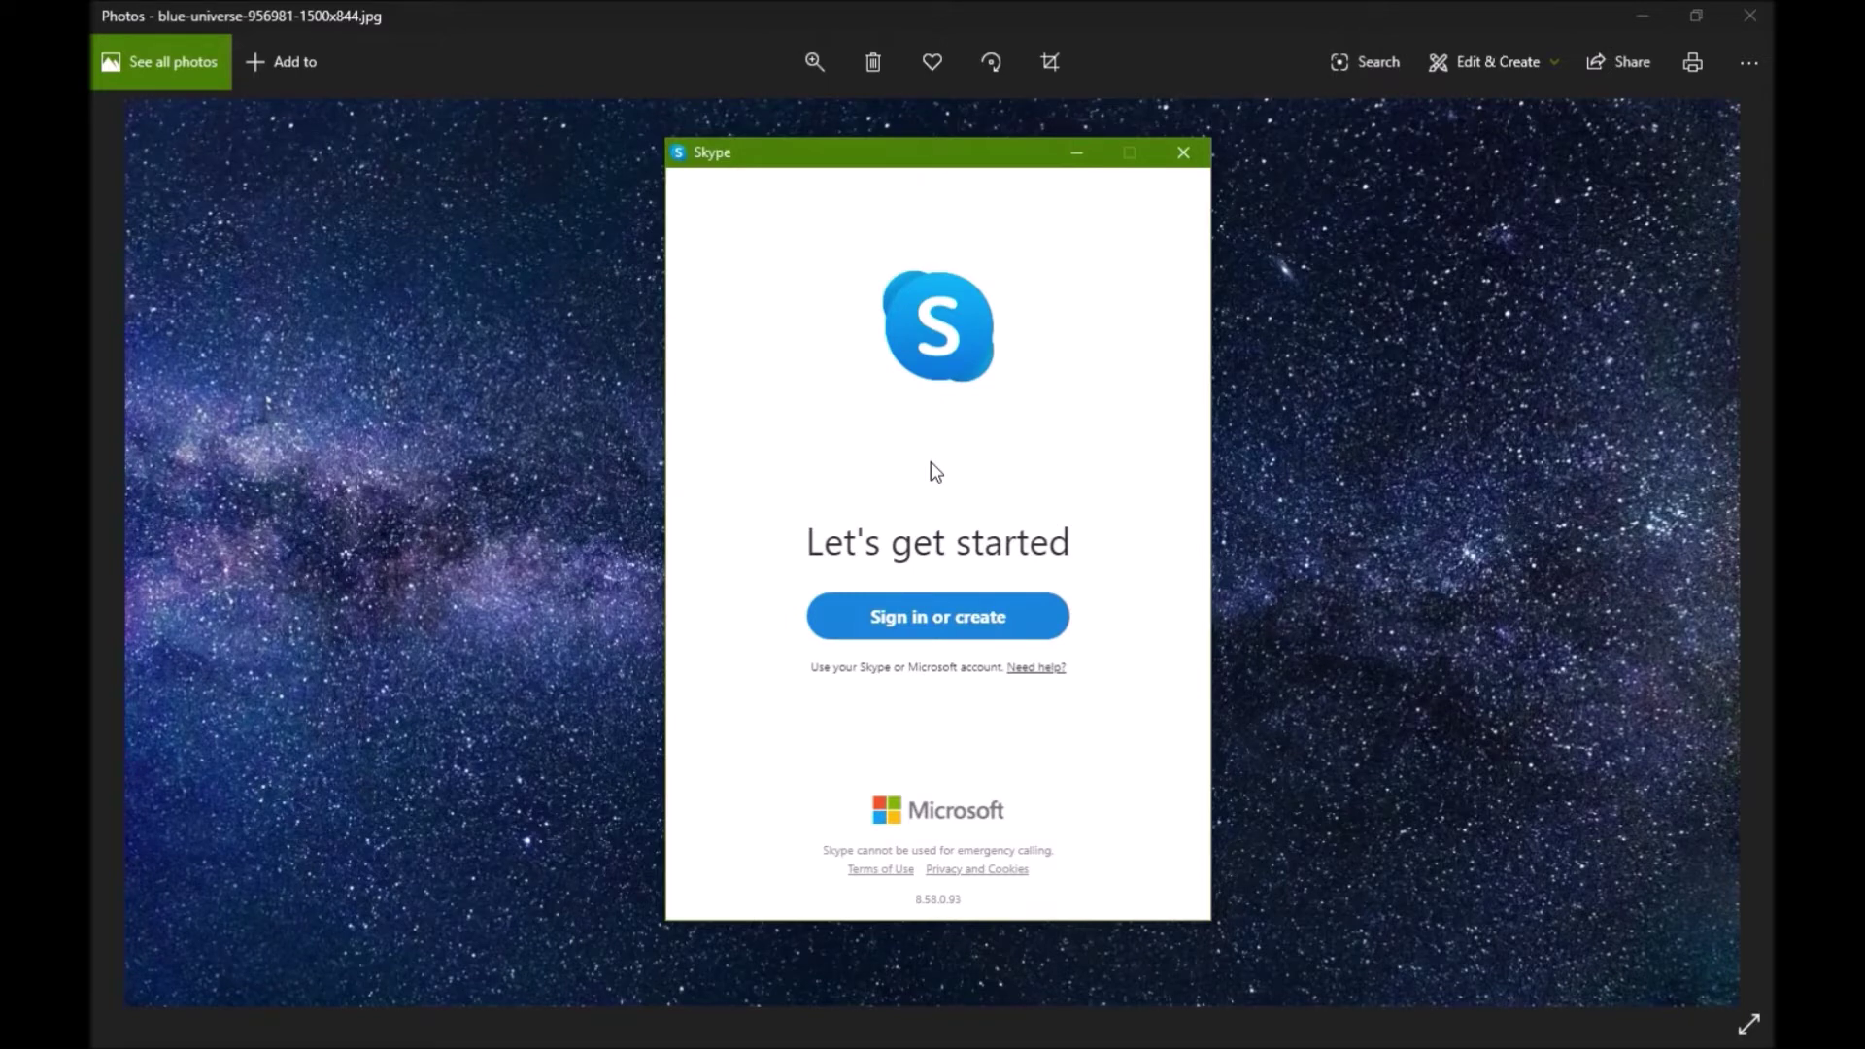
{"action": "left_click", "coordinate": [932, 625]}
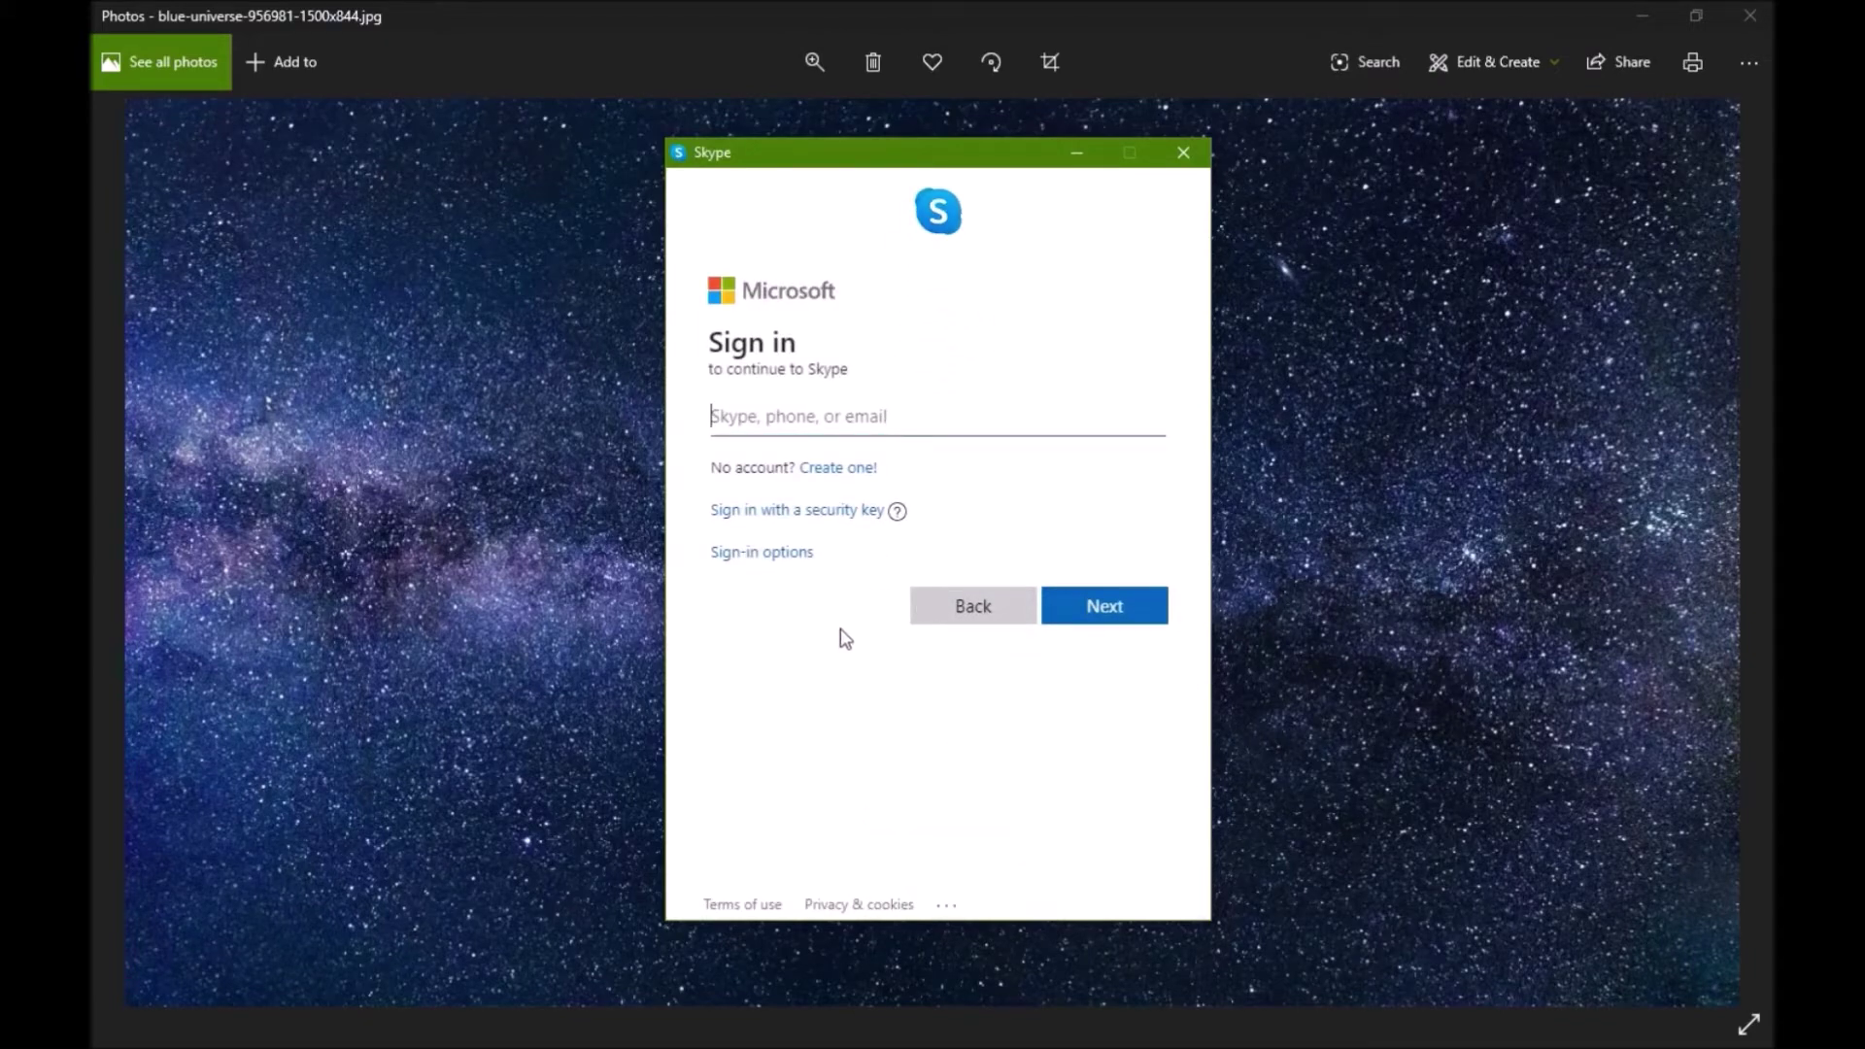
{"action": "left_click", "coordinate": [839, 470]}
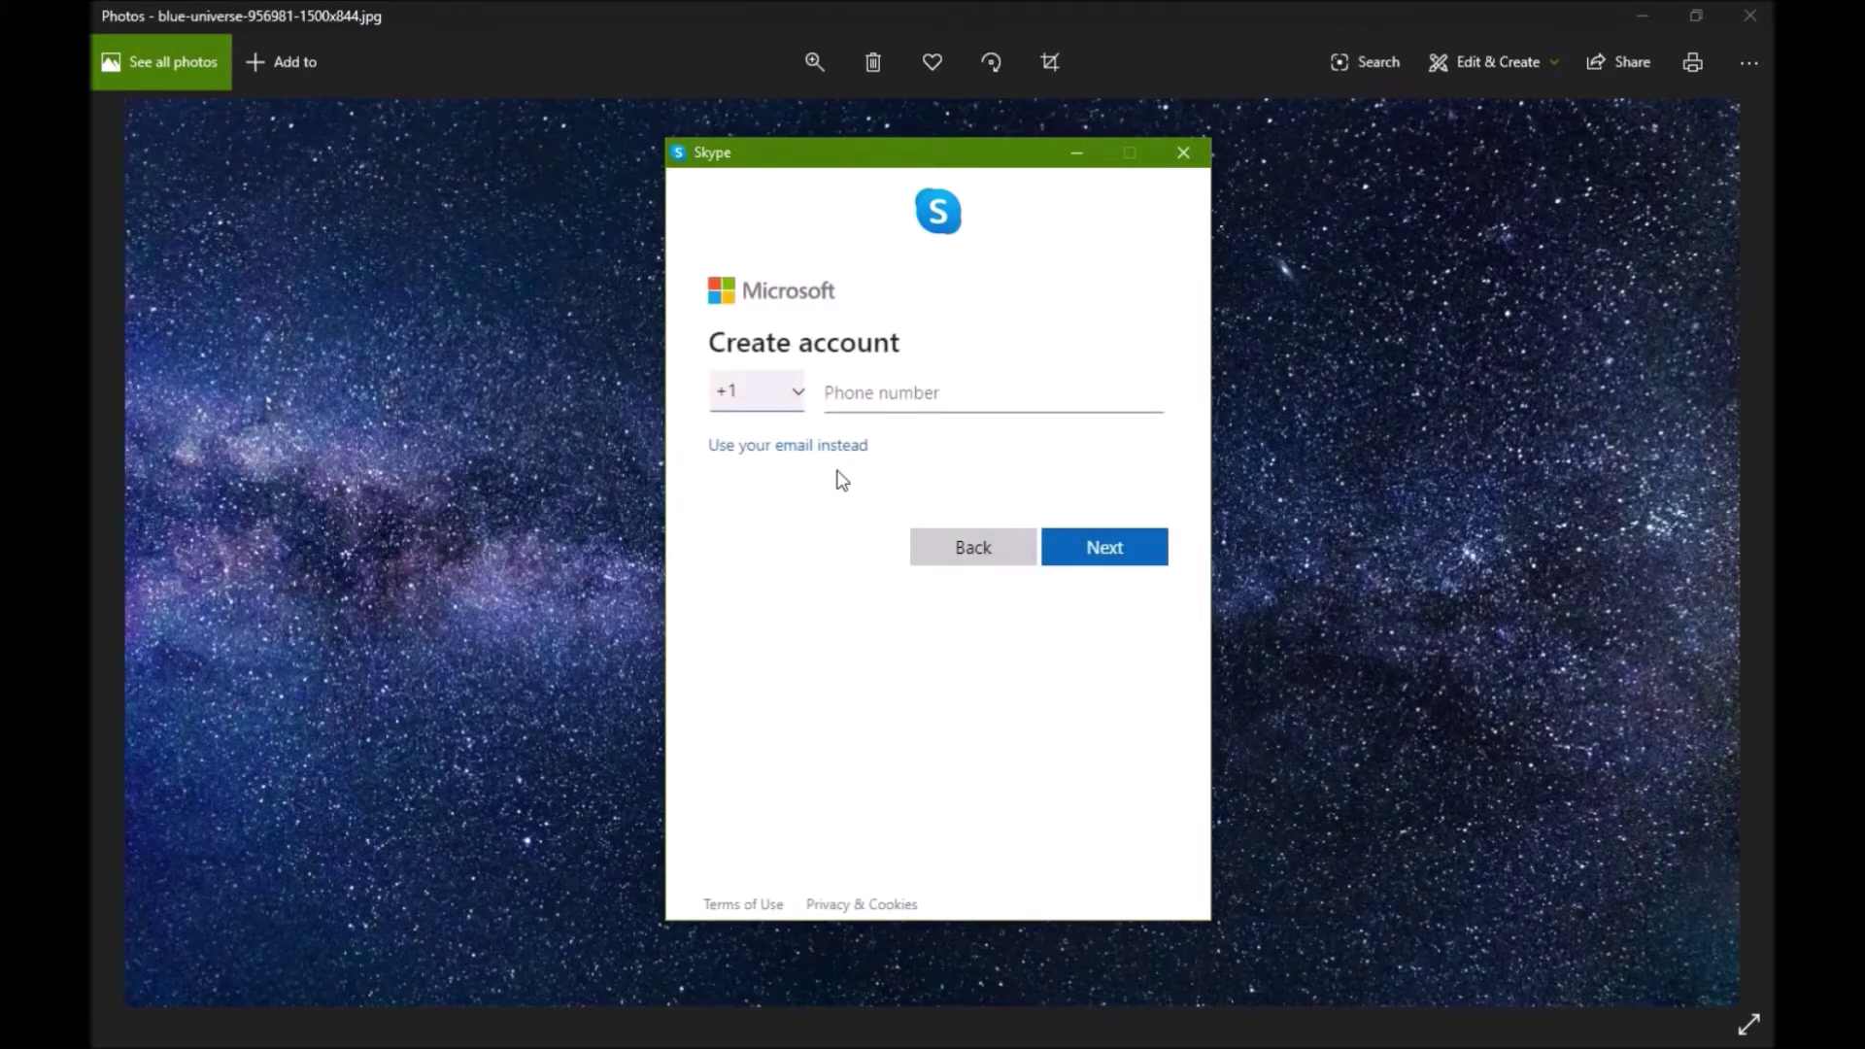
{"action": "left_click", "coordinate": [791, 450]}
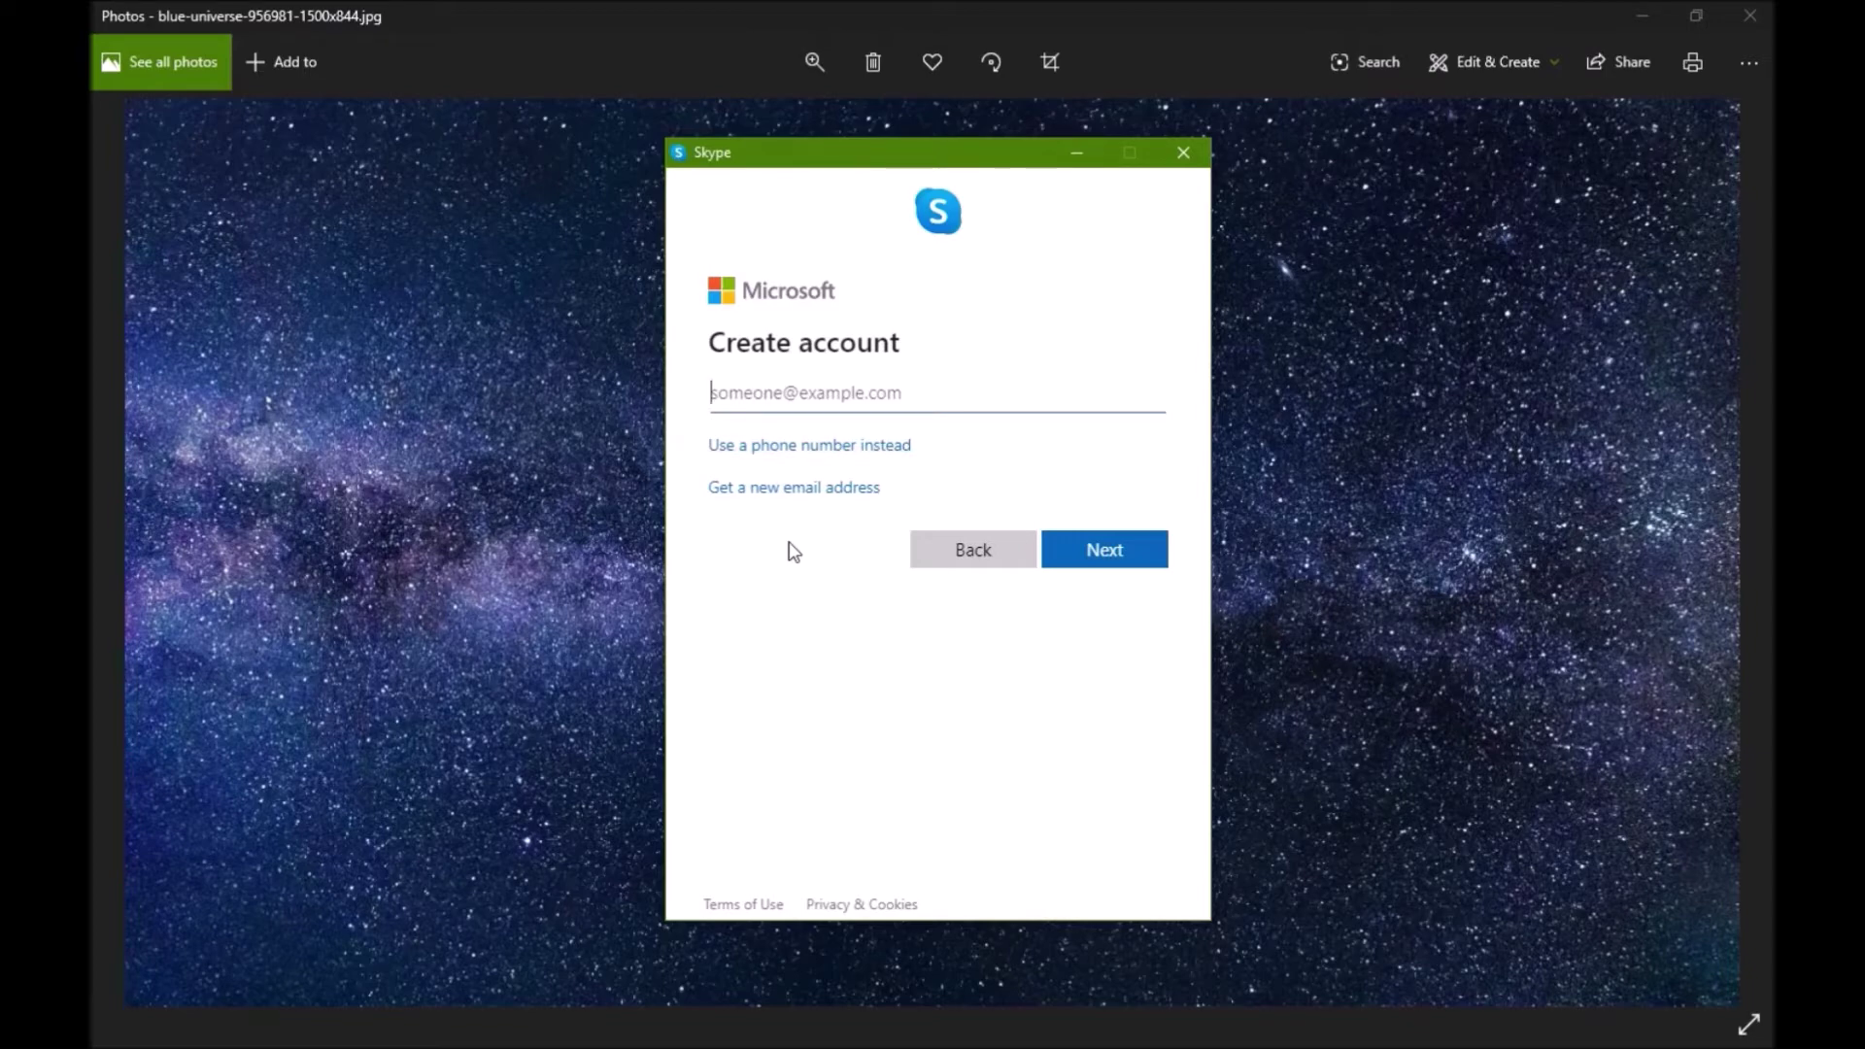
{"action": "left_click", "coordinate": [966, 550]}
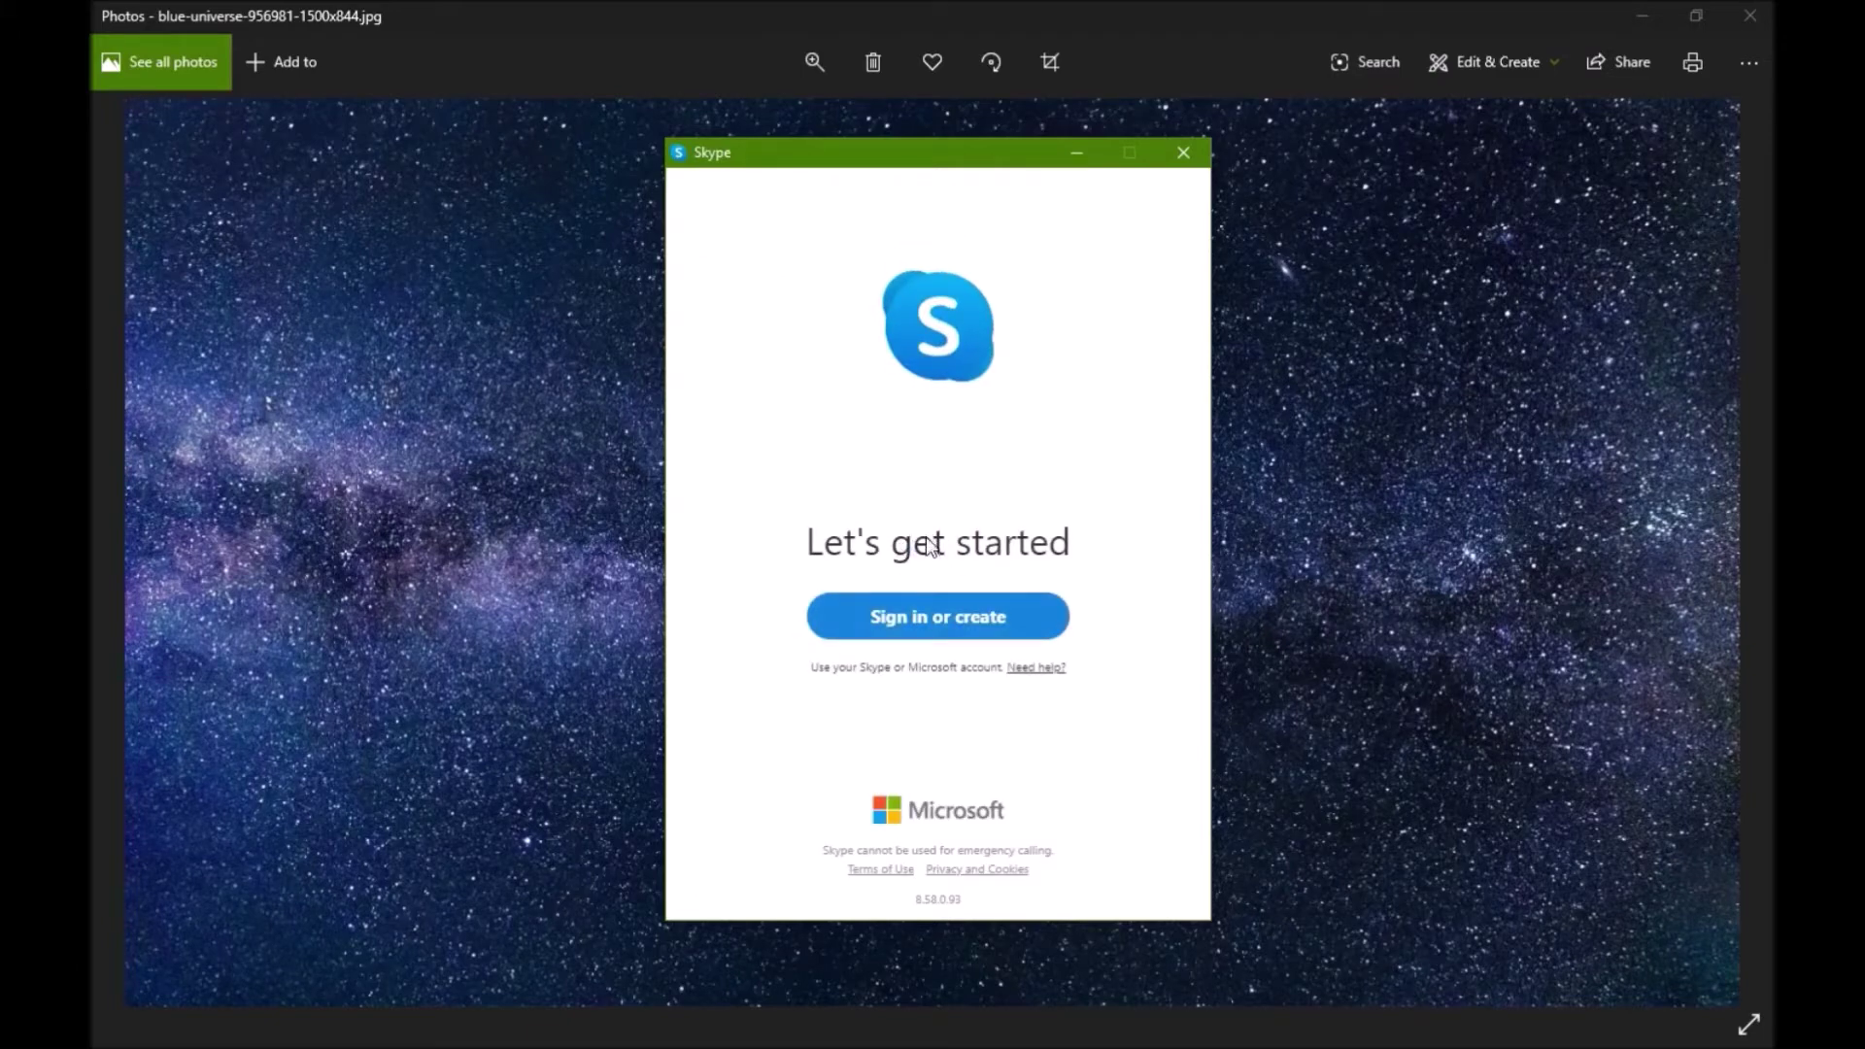
Sign in to Skype with the account username and continue to the password step.
{"action": "left_click", "coordinate": [930, 617]}
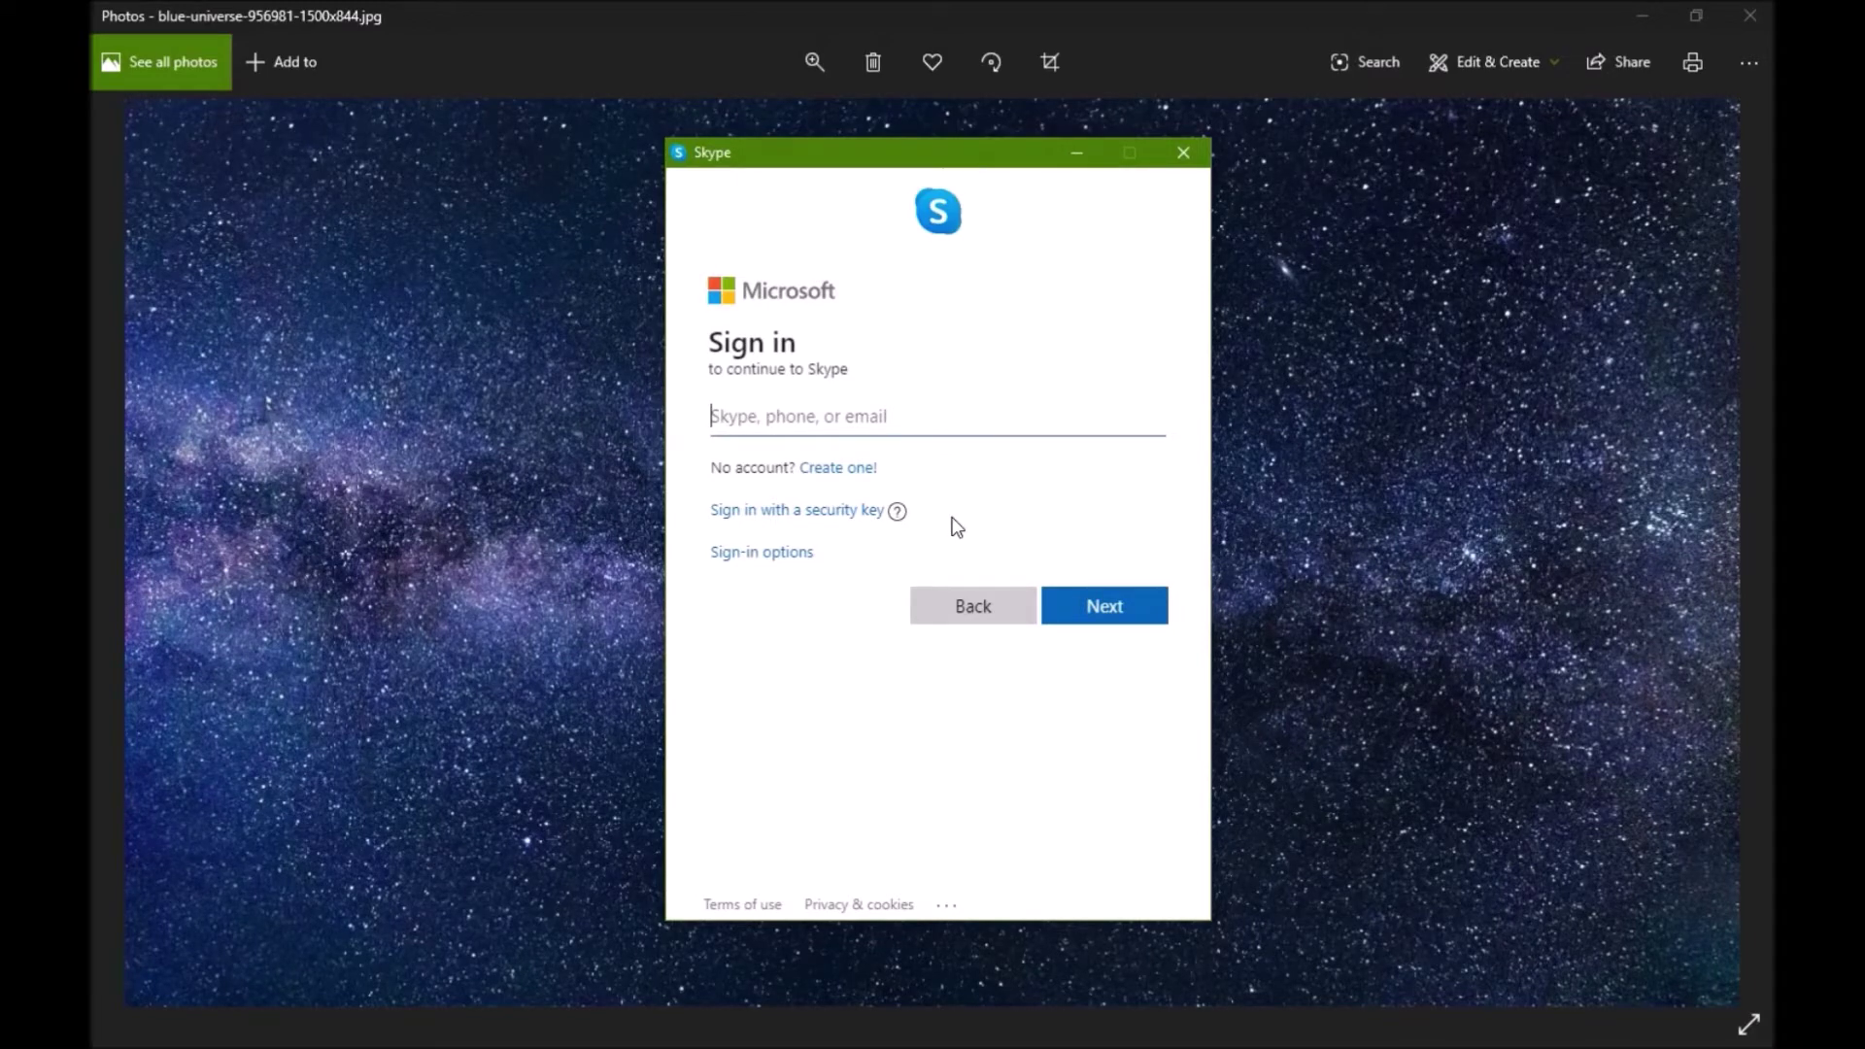
{"action": "type", "text": "kelis"}
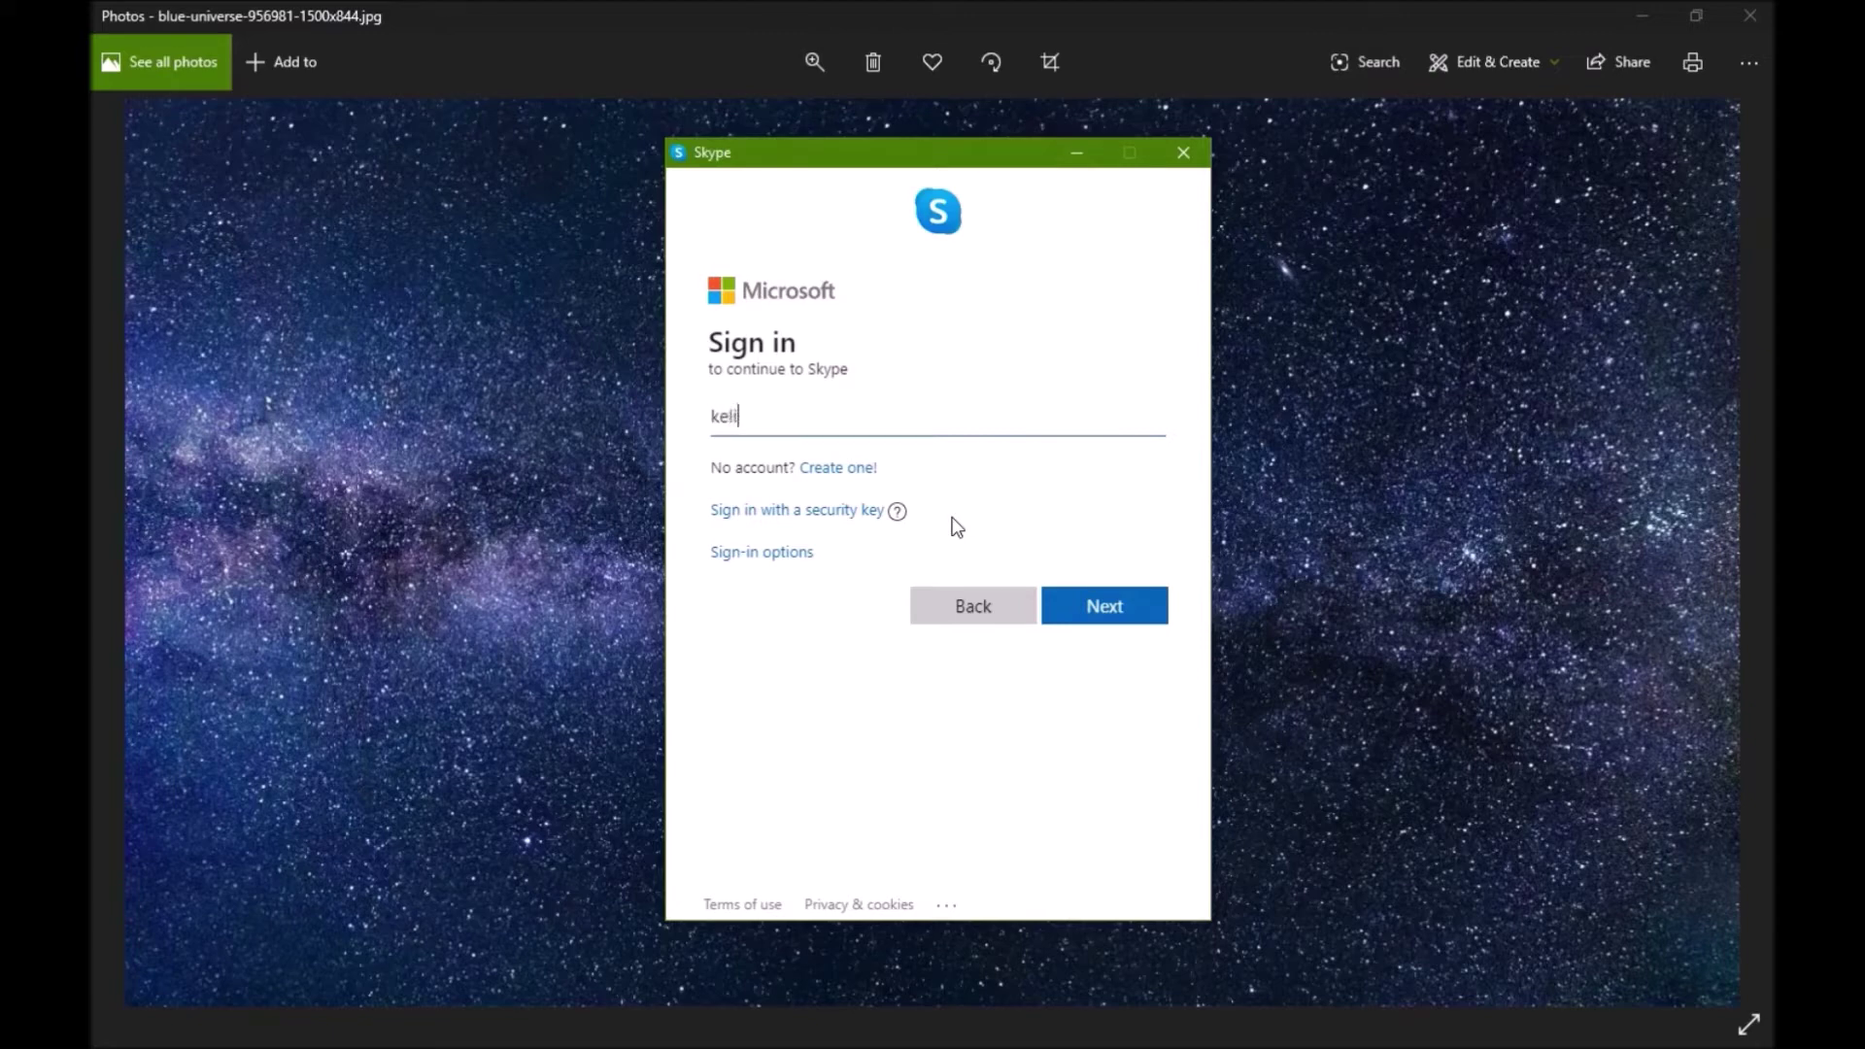
{"action": "type", "text": "tan"}
{"action": "left_click", "coordinate": [1101, 622]}
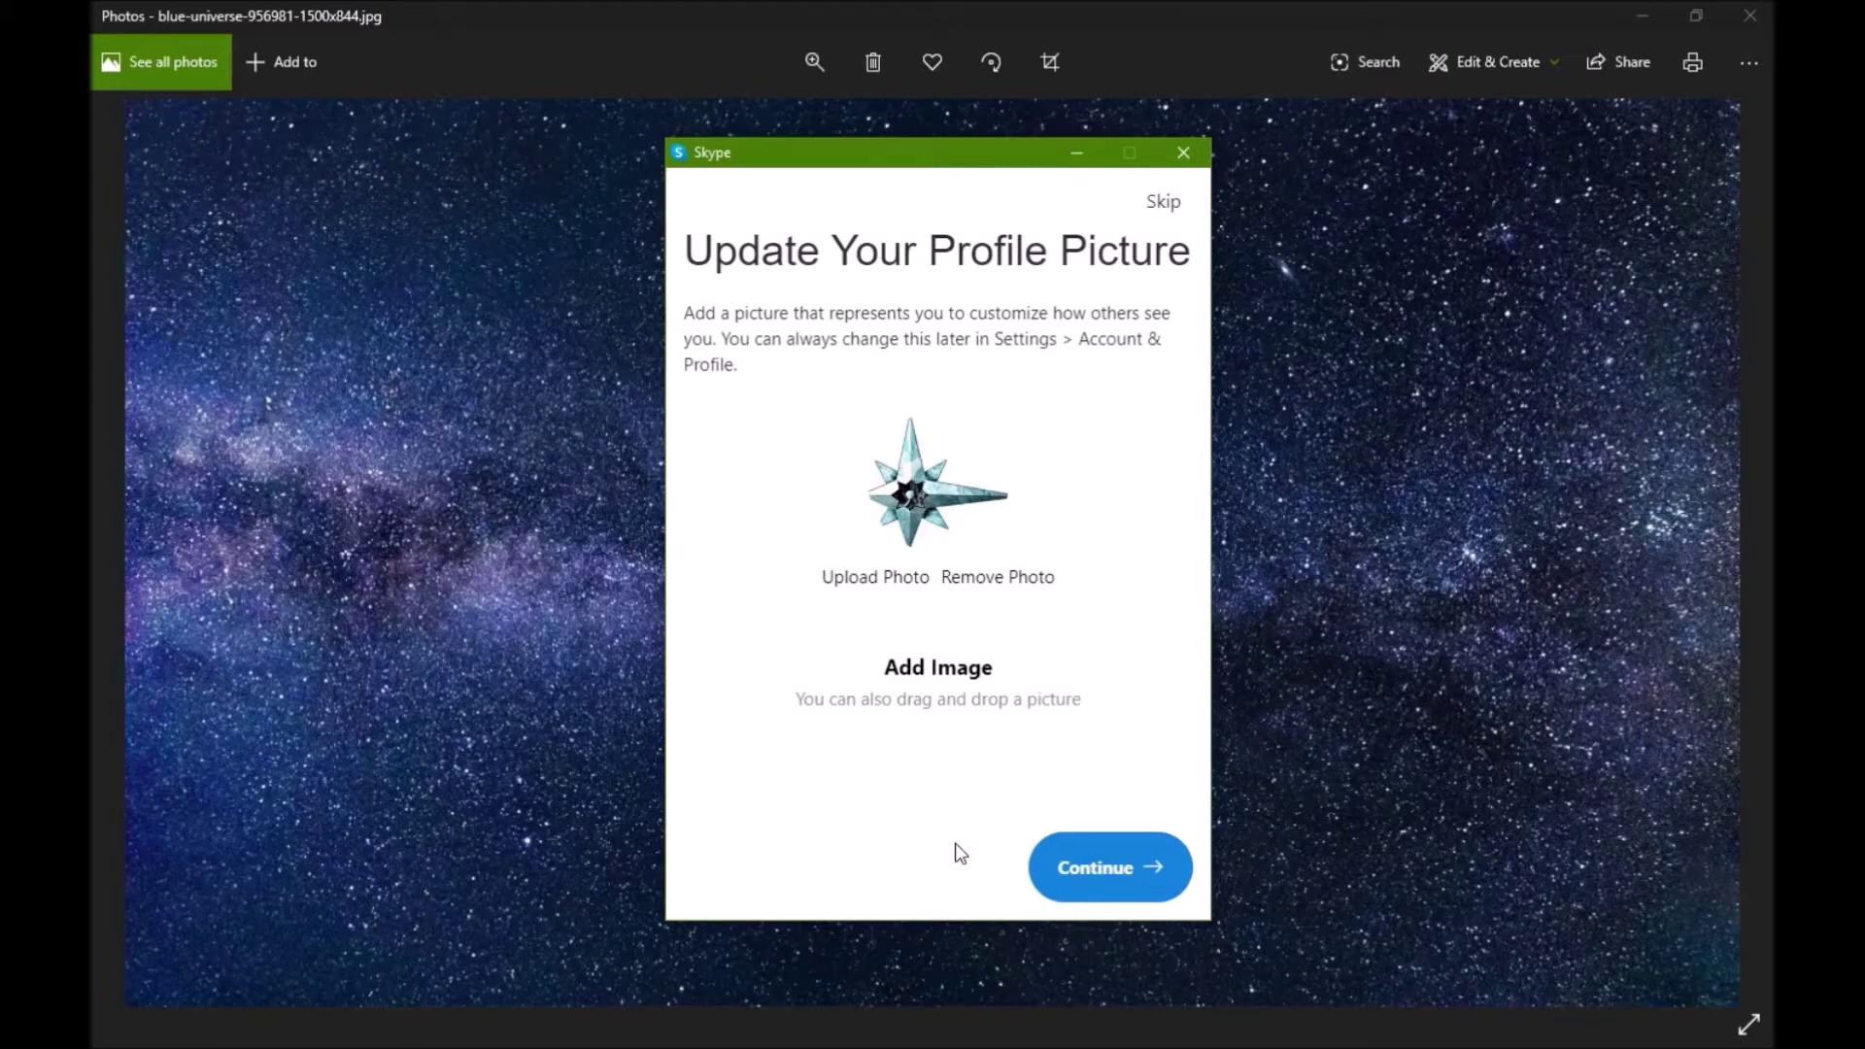
Skip the profile picture and toggle automatic microphone adjustment off and back on.
{"action": "left_click", "coordinate": [1094, 872]}
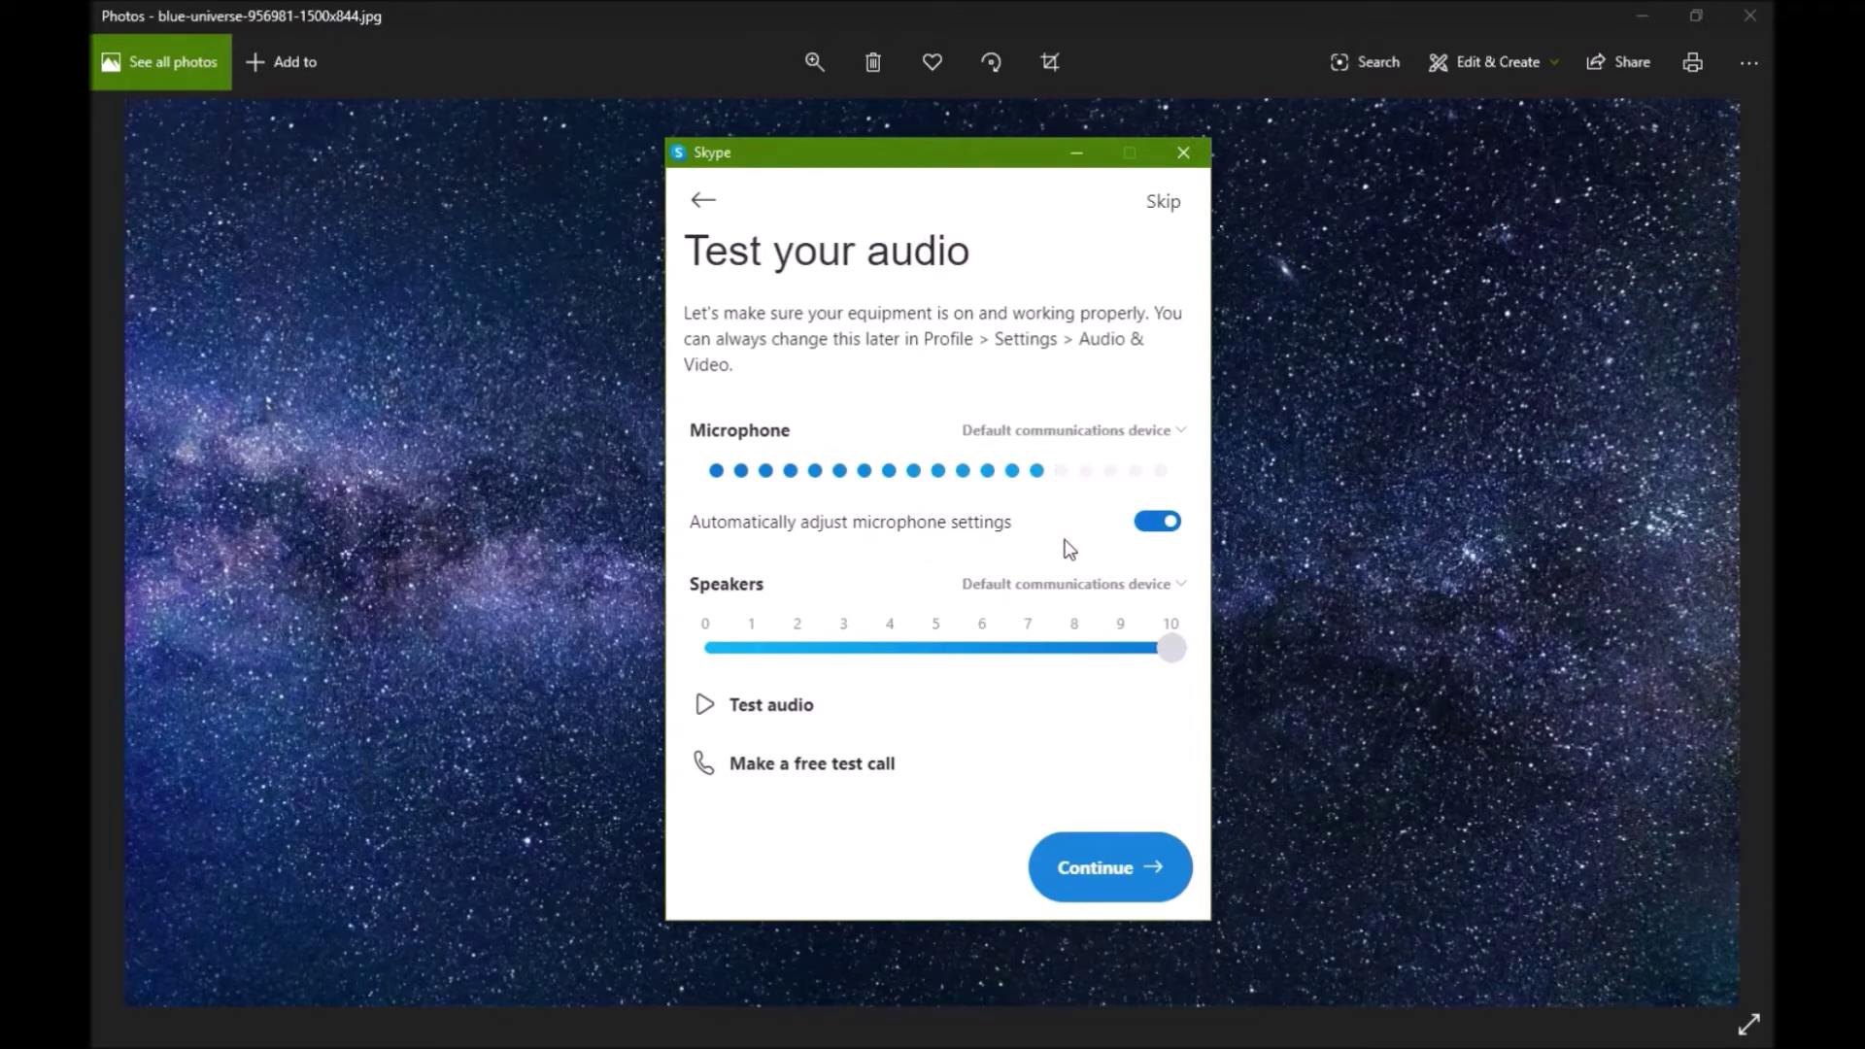
{"action": "left_click", "coordinate": [1152, 529]}
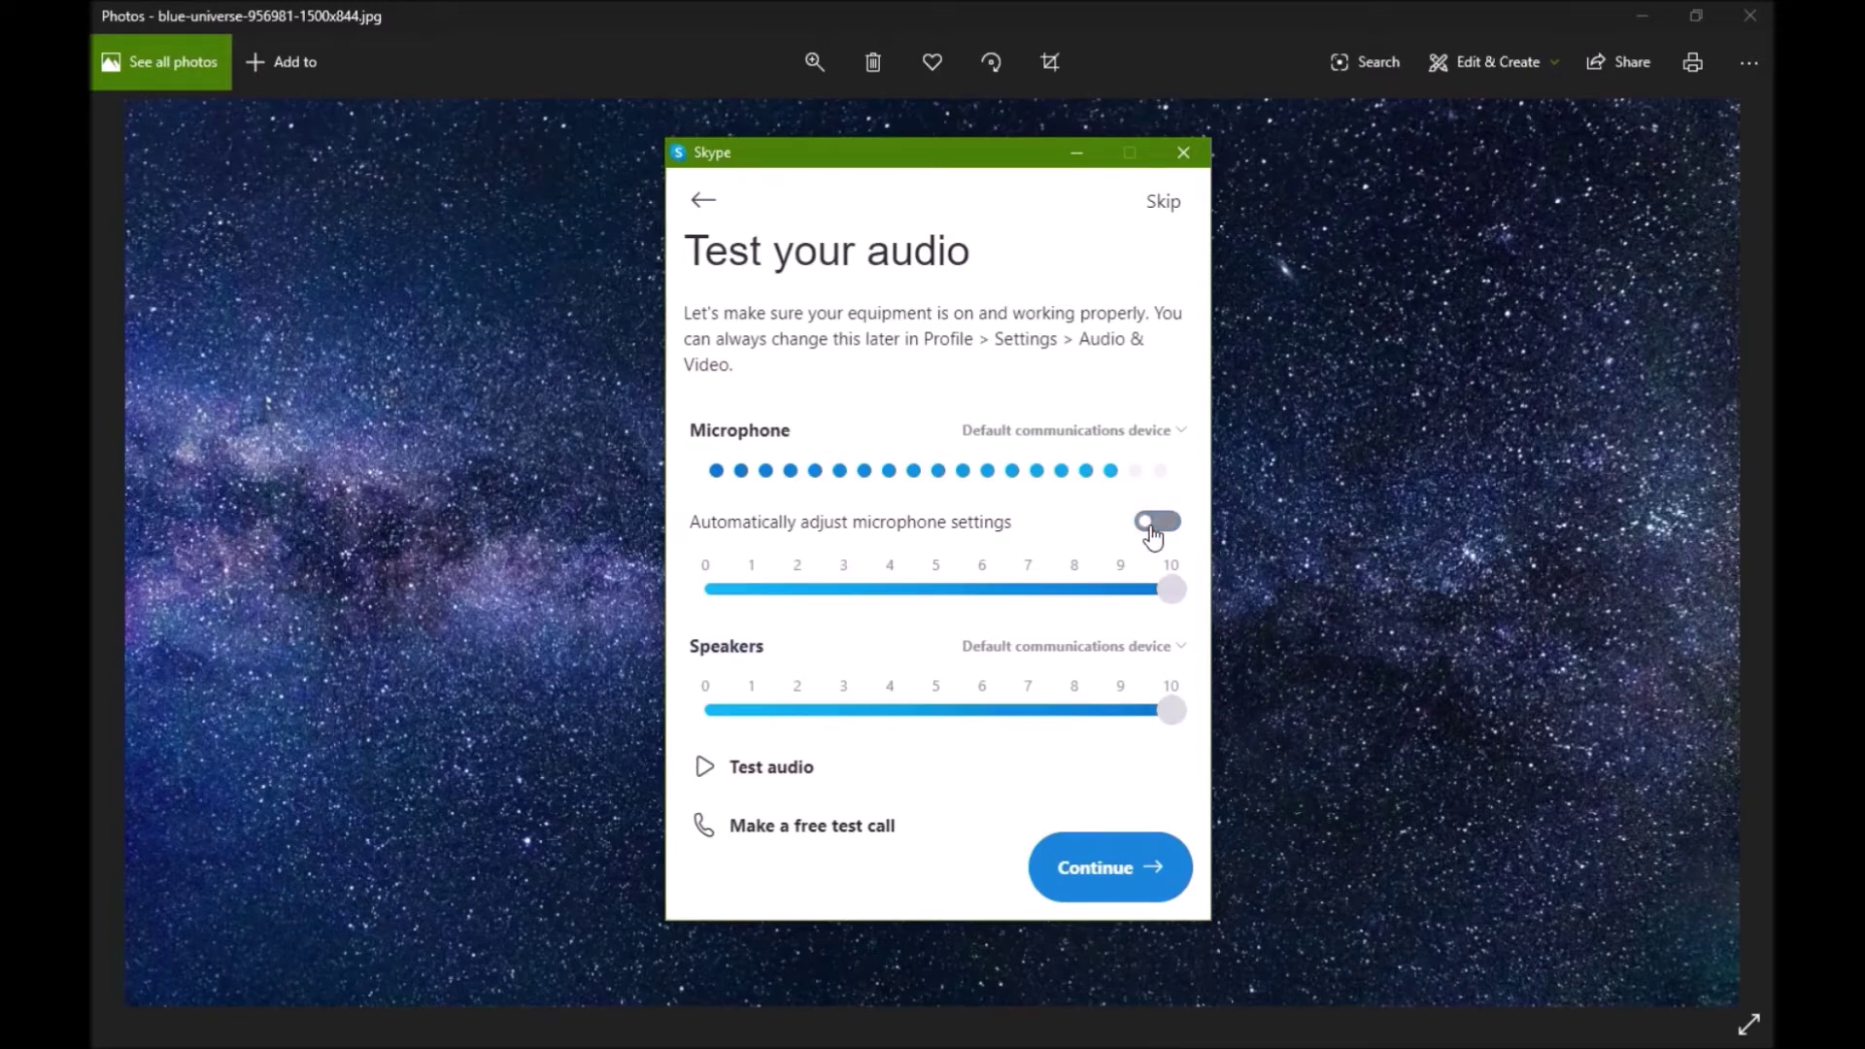
{"action": "left_click", "coordinate": [1152, 529]}
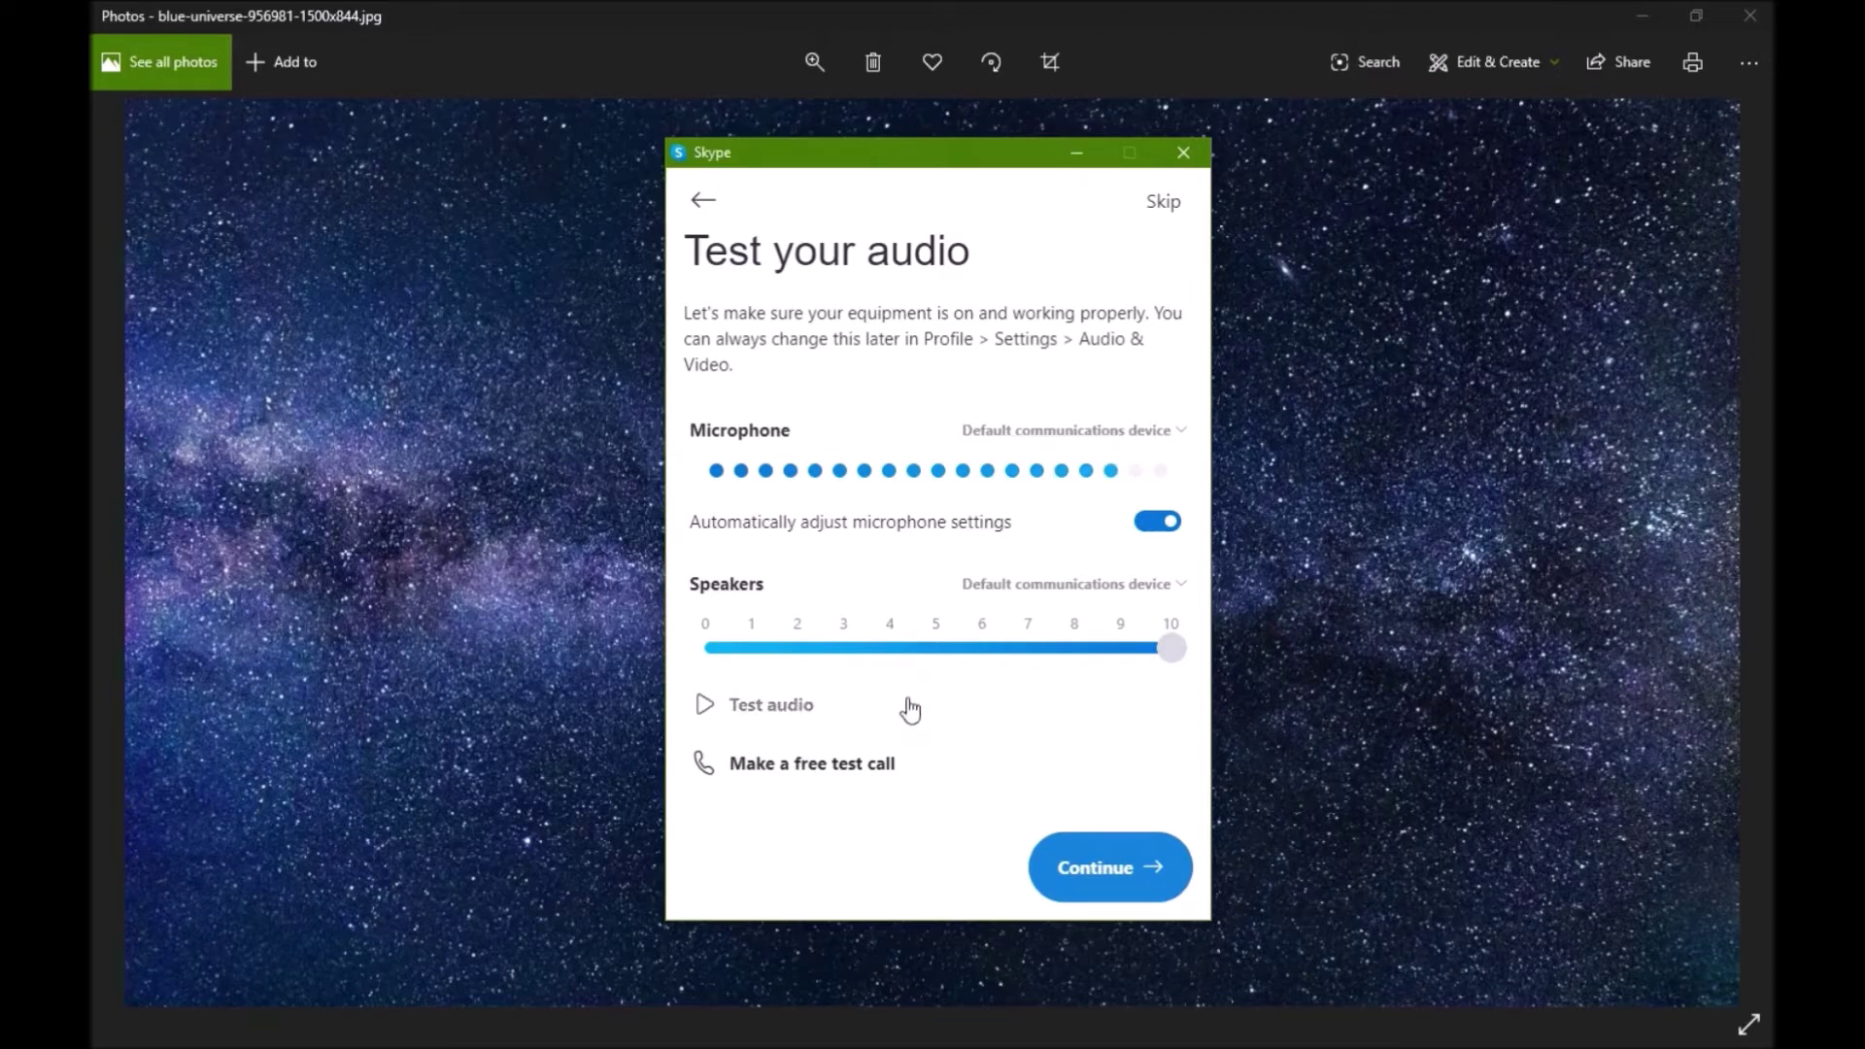
Play a speaker test sound, make a free test call, and proceed to the video test.
{"action": "left_click", "coordinate": [767, 714]}
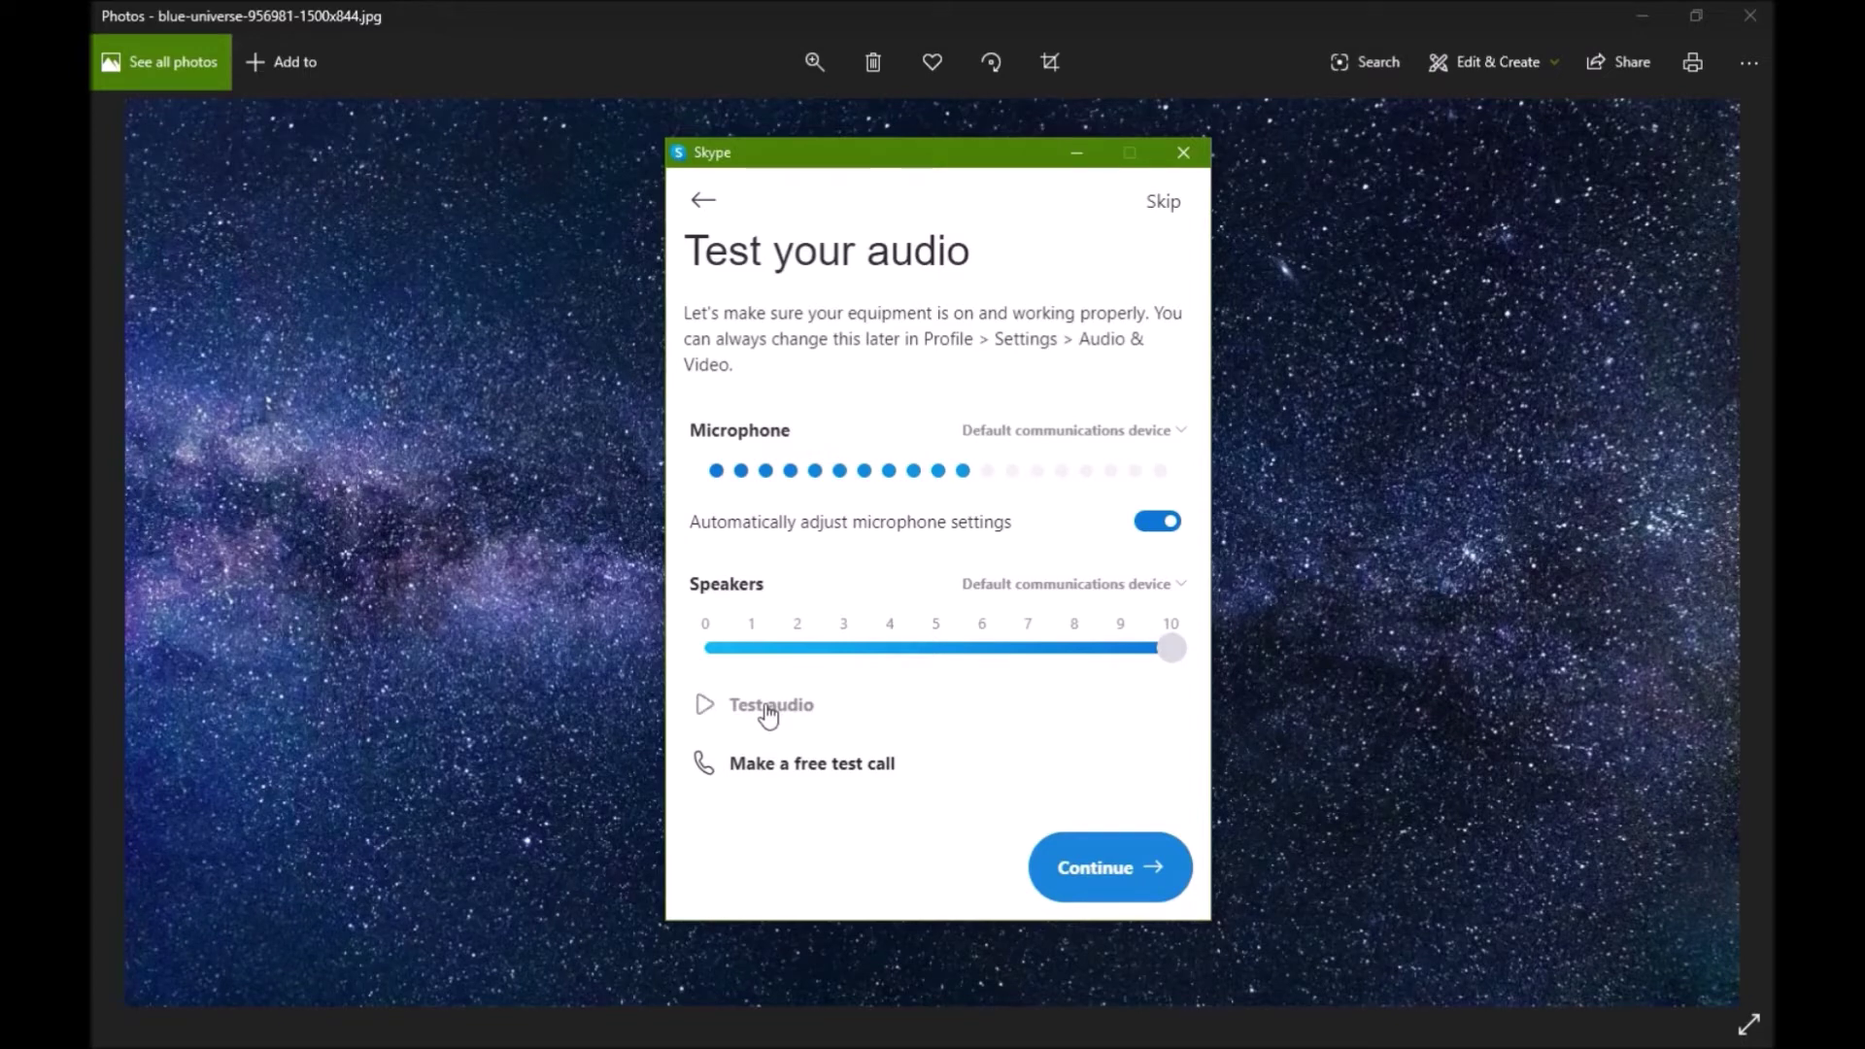
{"action": "left_click", "coordinate": [766, 774]}
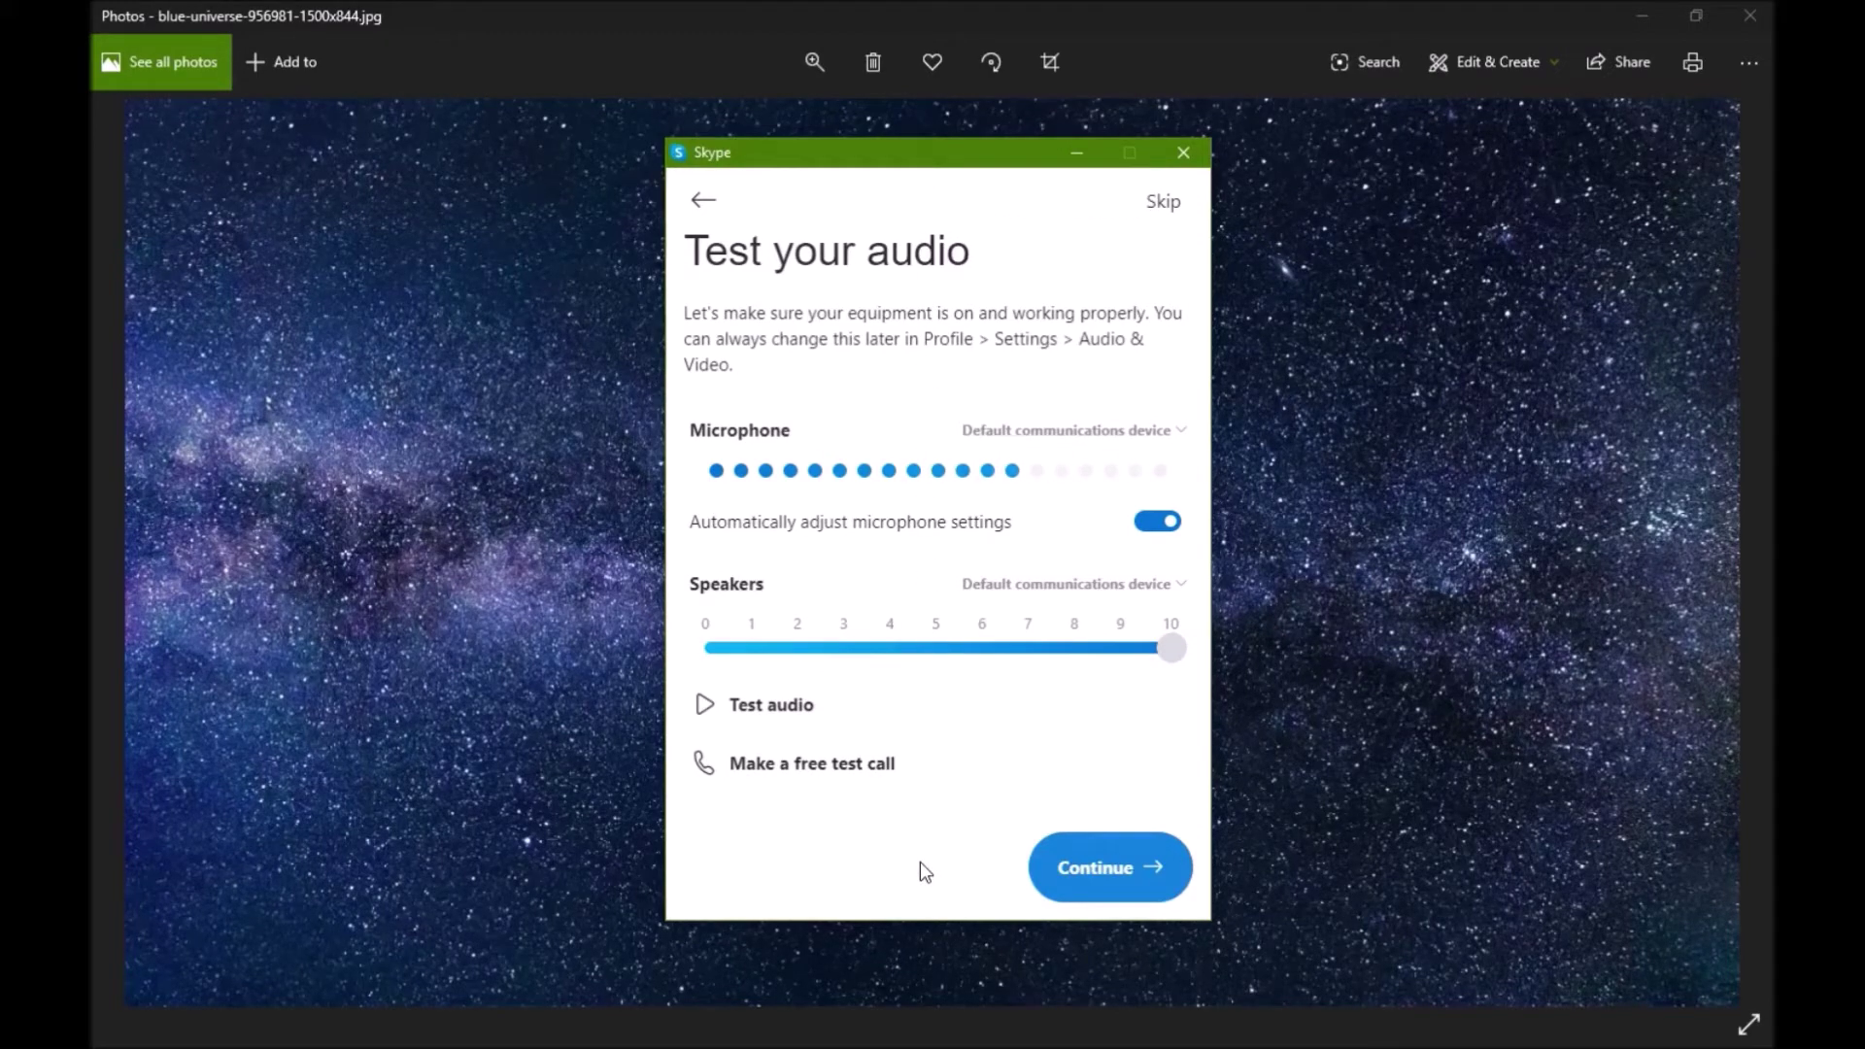
{"action": "left_click", "coordinate": [1061, 869]}
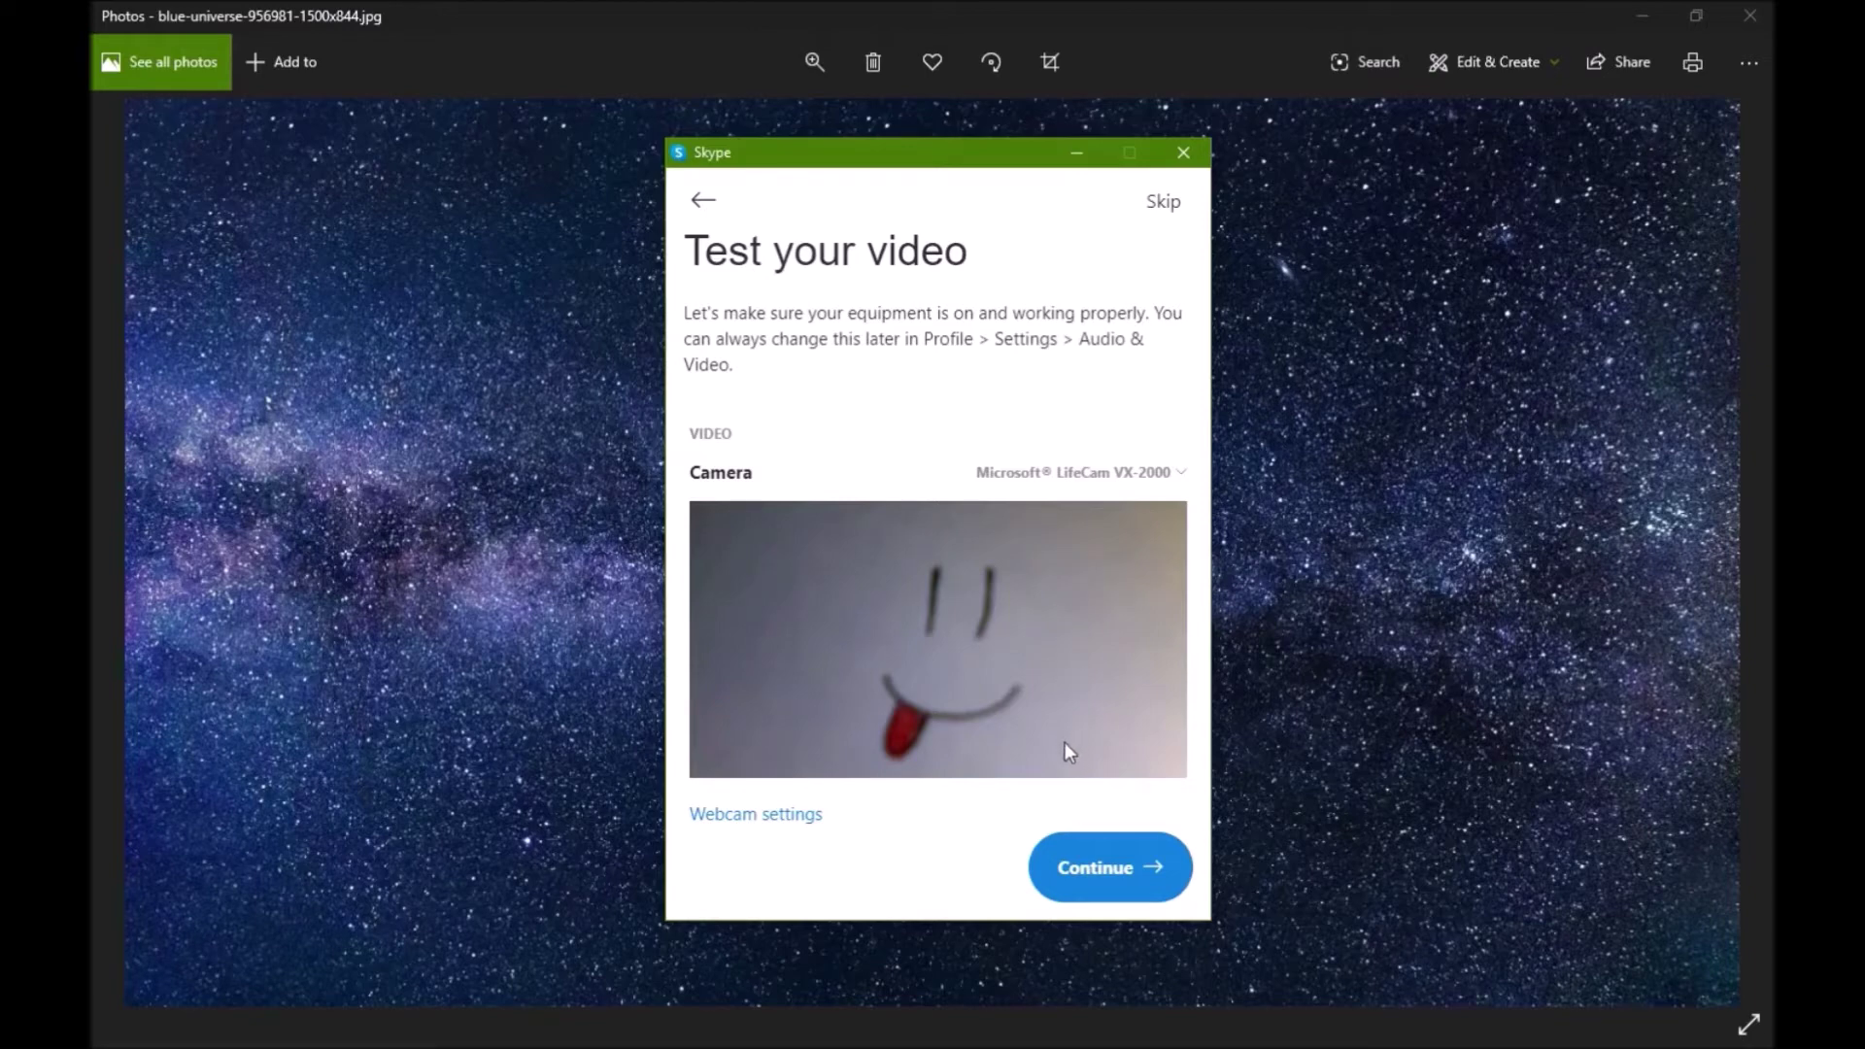
Review the webcam's image adjustment and zoom, exposure and pan properties.
{"action": "left_click", "coordinate": [753, 816]}
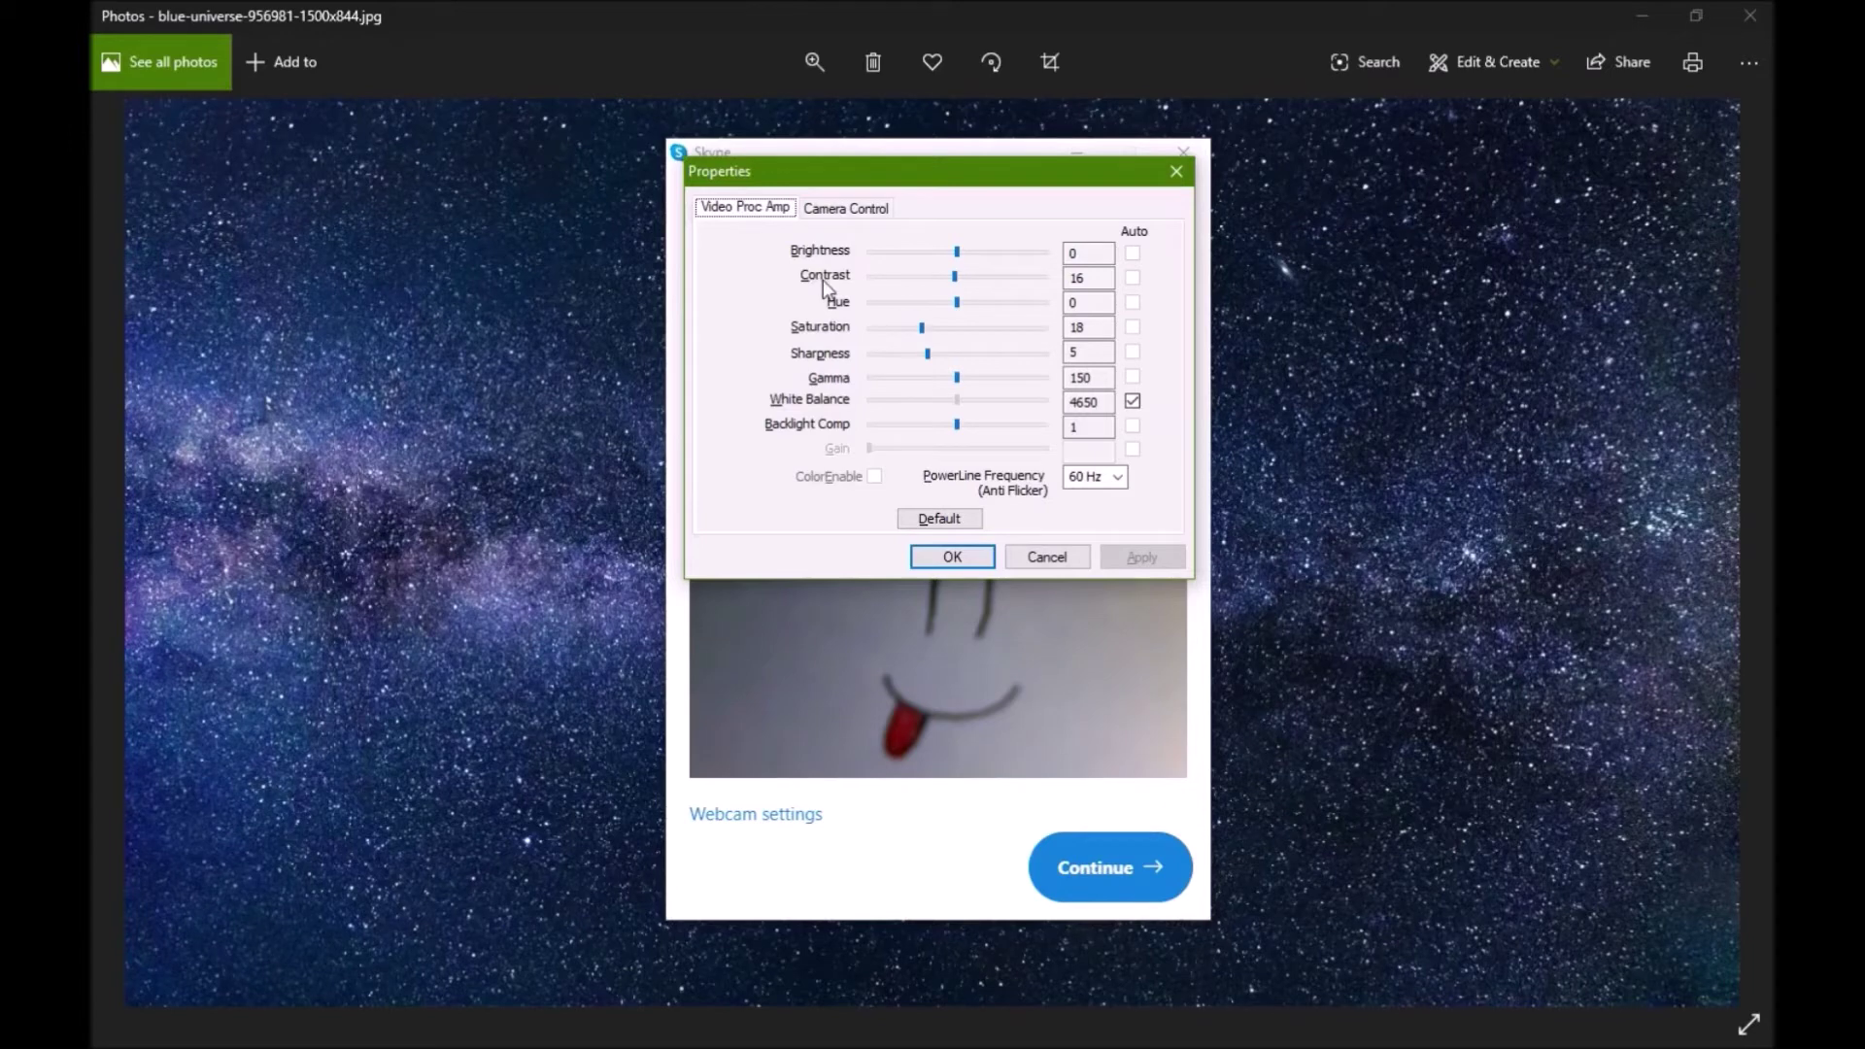
{"action": "left_click", "coordinate": [846, 214]}
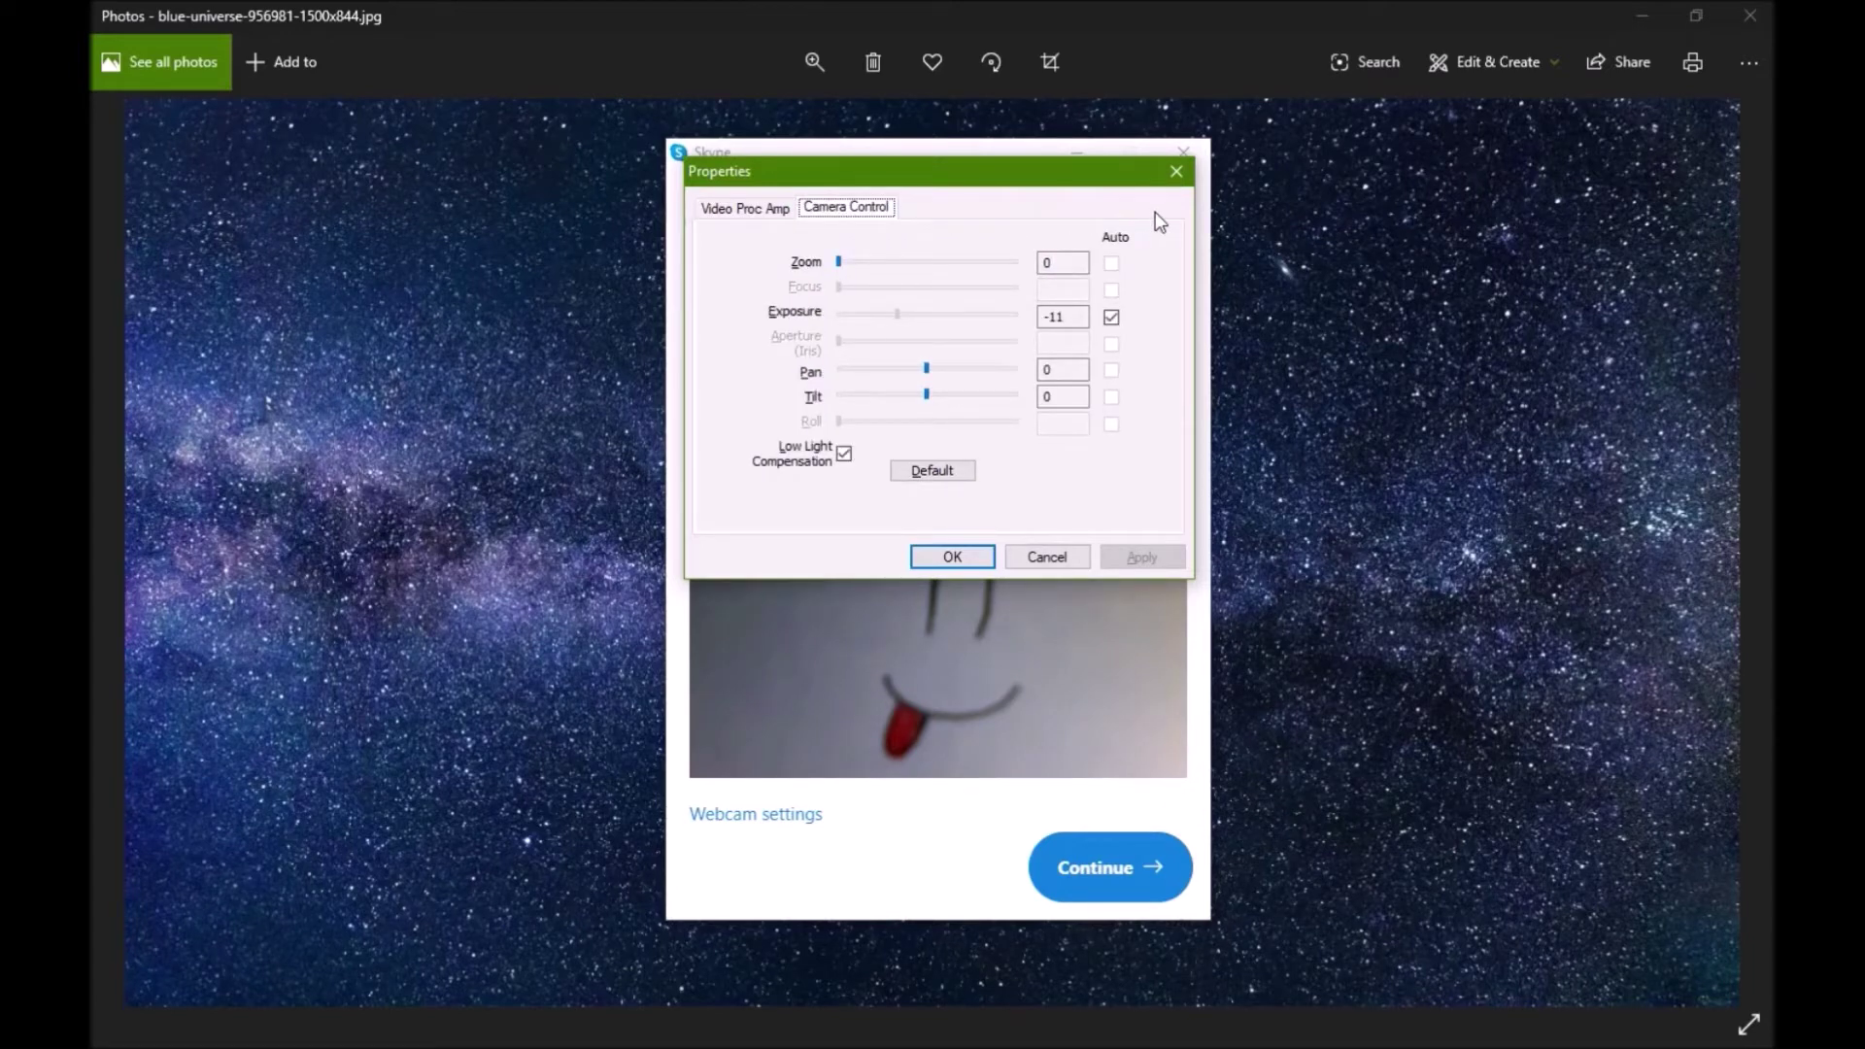
{"action": "left_click", "coordinate": [1176, 175]}
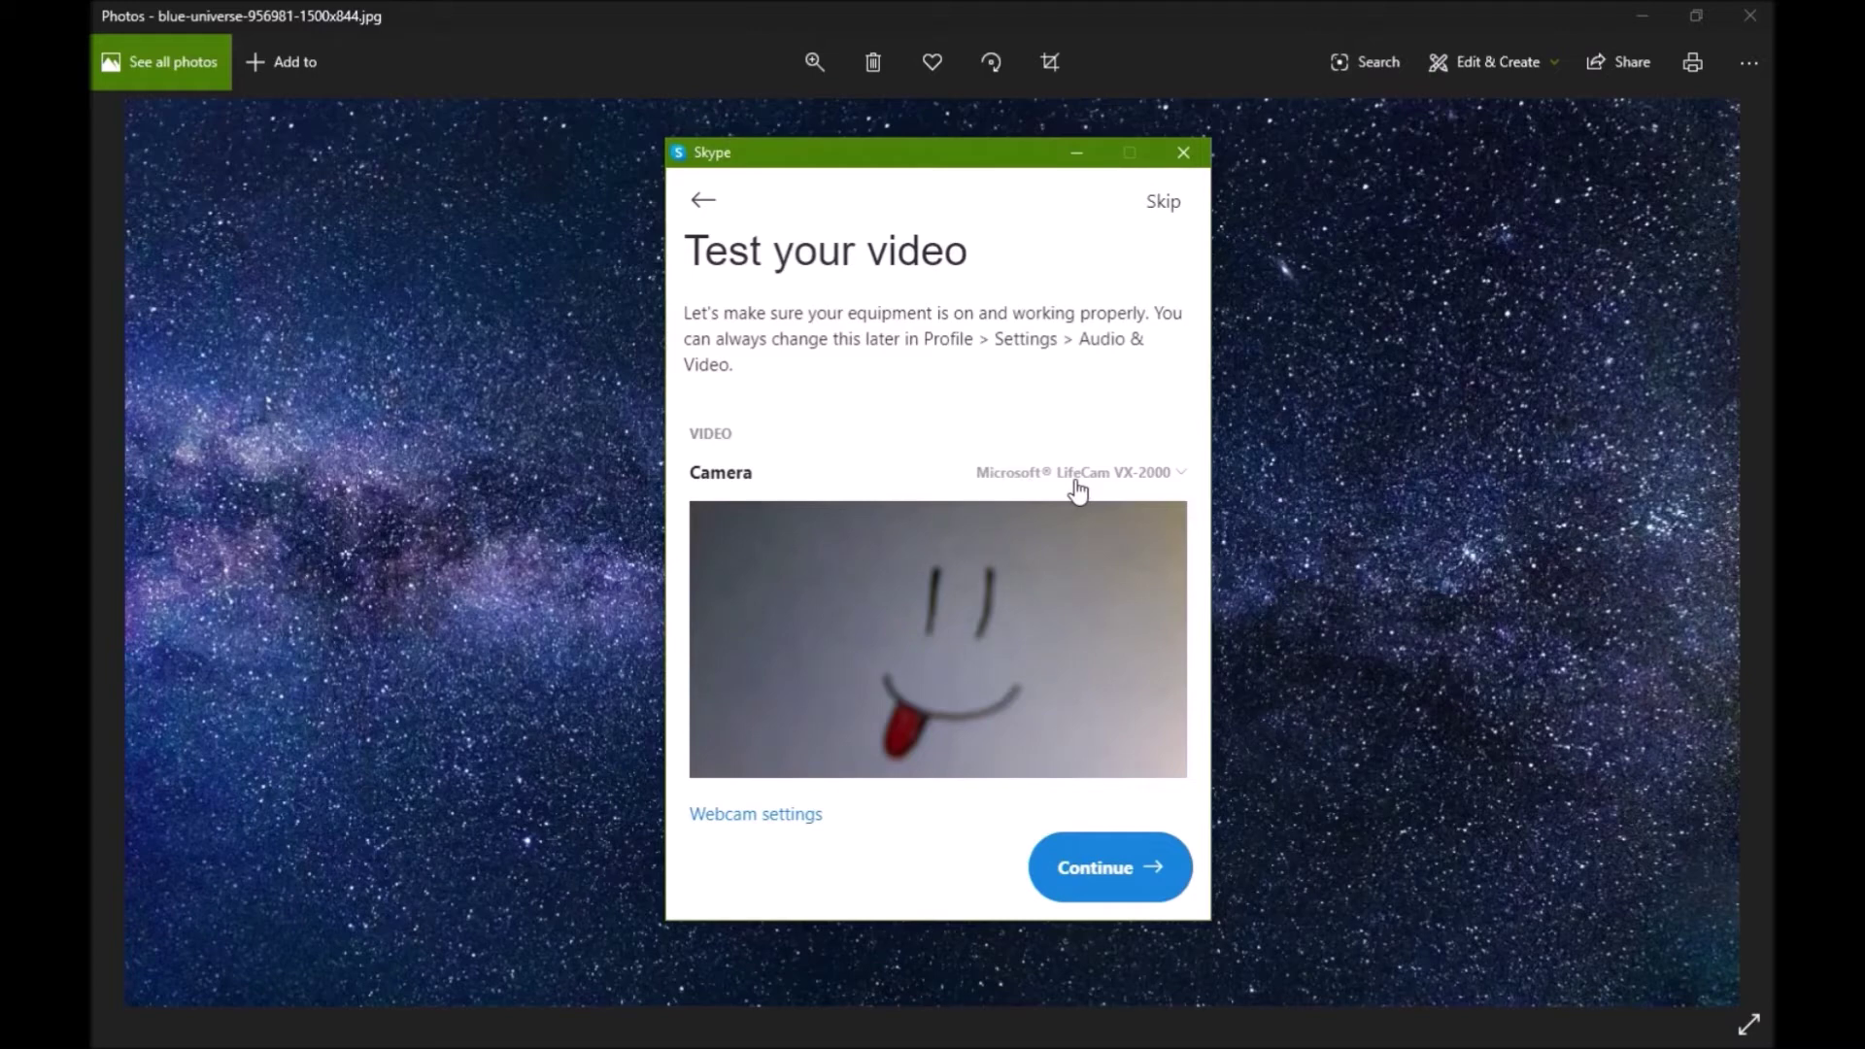
Keep Microsoft LifeCam VX-2000 as the camera and finish the video test.
{"action": "left_click", "coordinate": [1183, 483]}
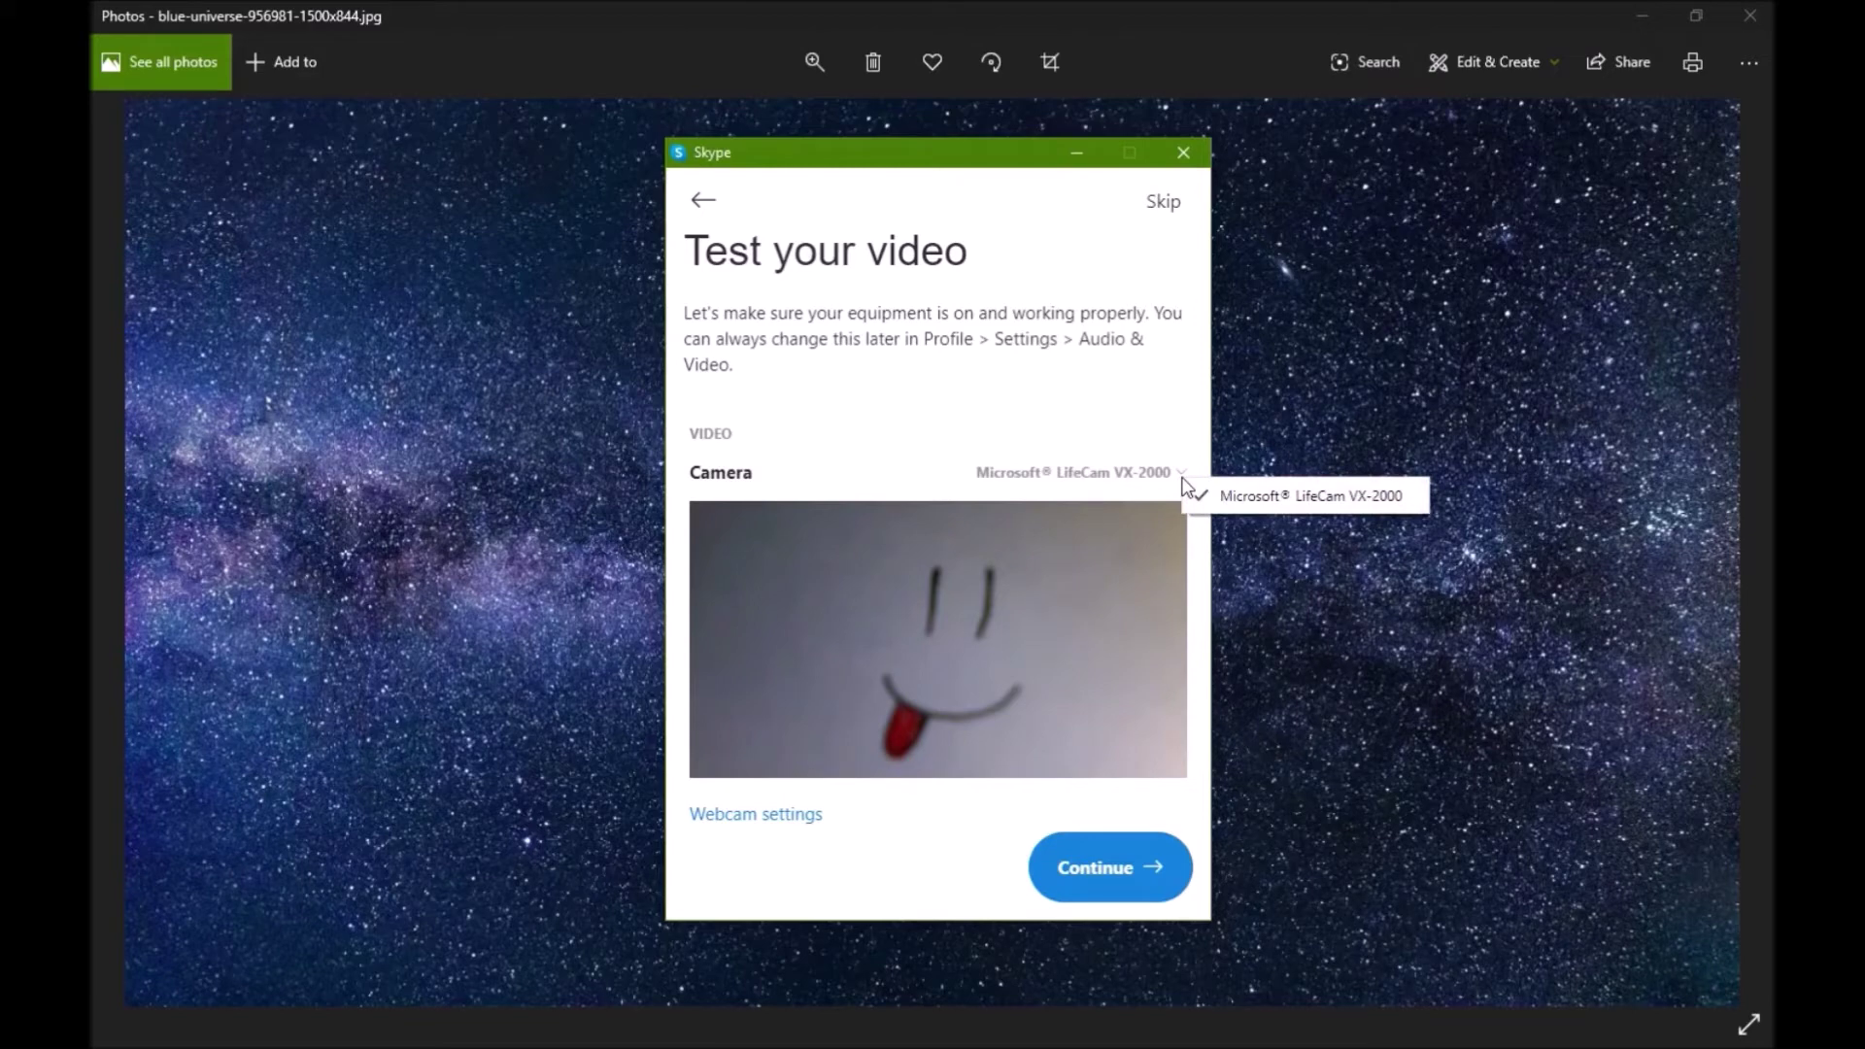
{"action": "left_click", "coordinate": [900, 481]}
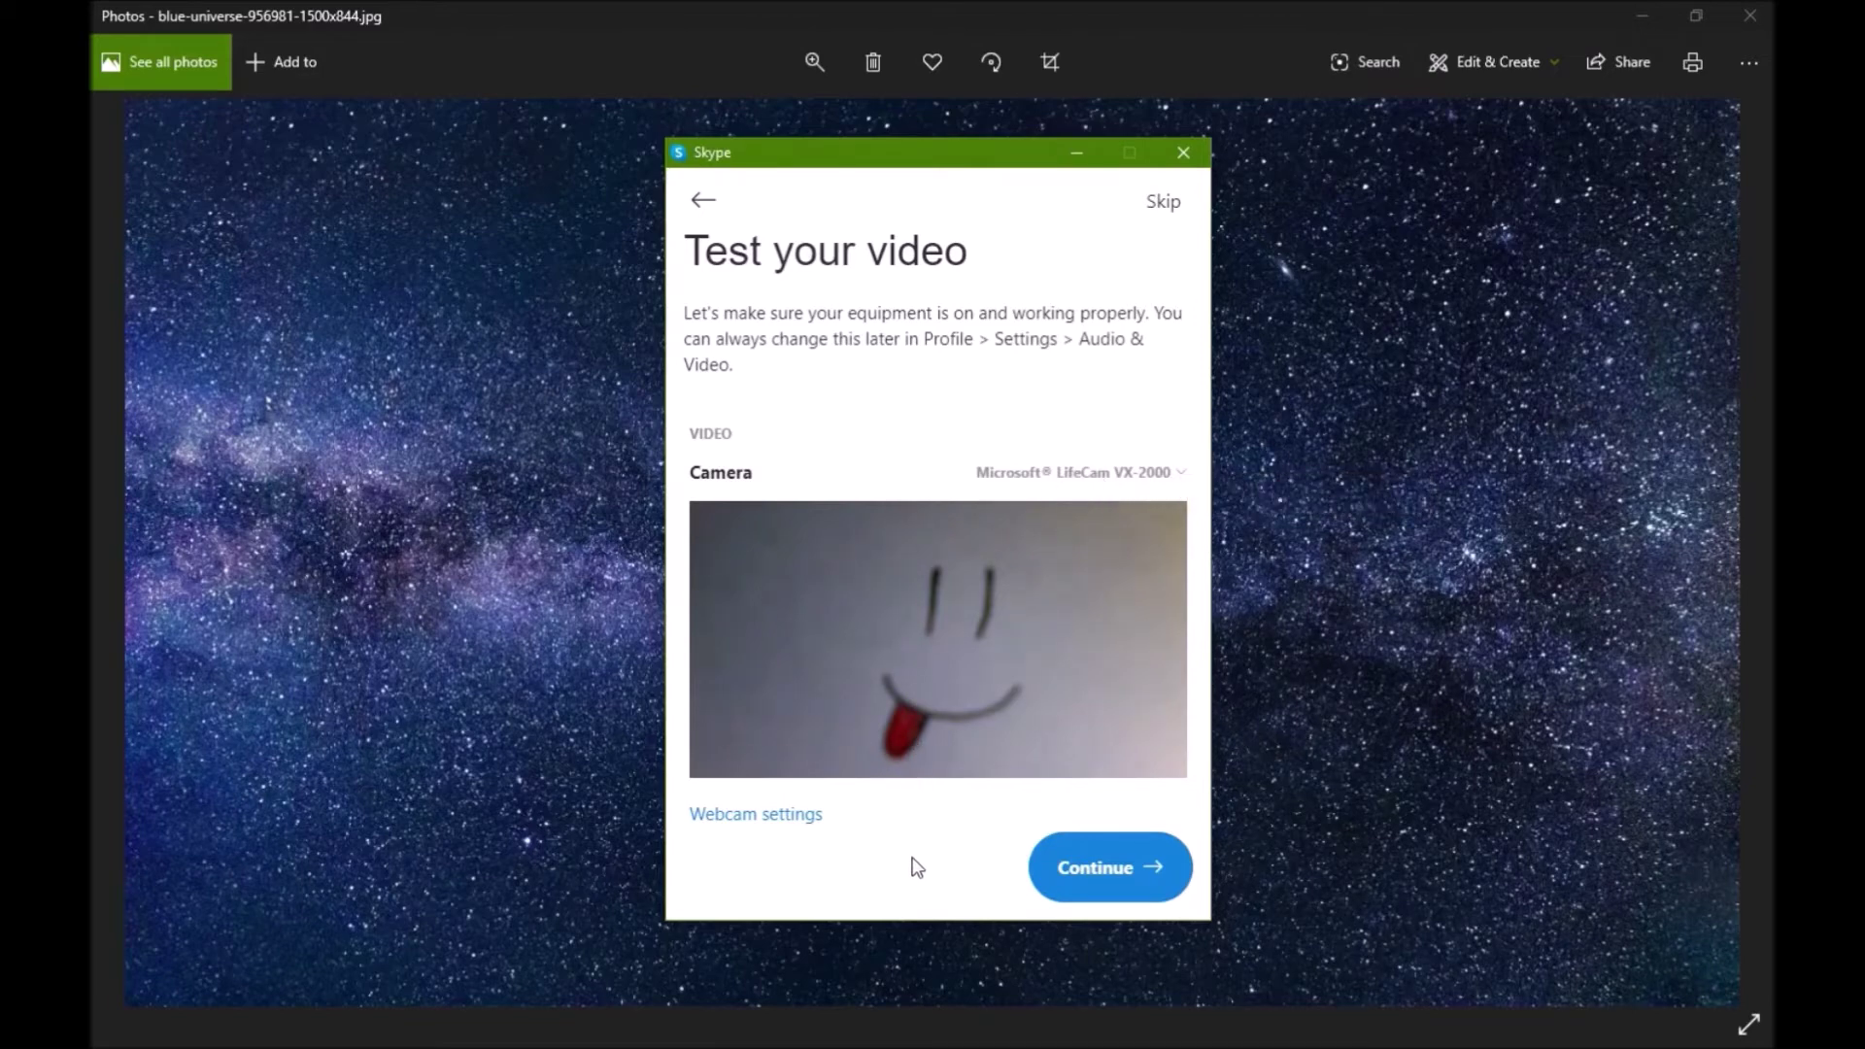
{"action": "left_click", "coordinate": [1091, 867]}
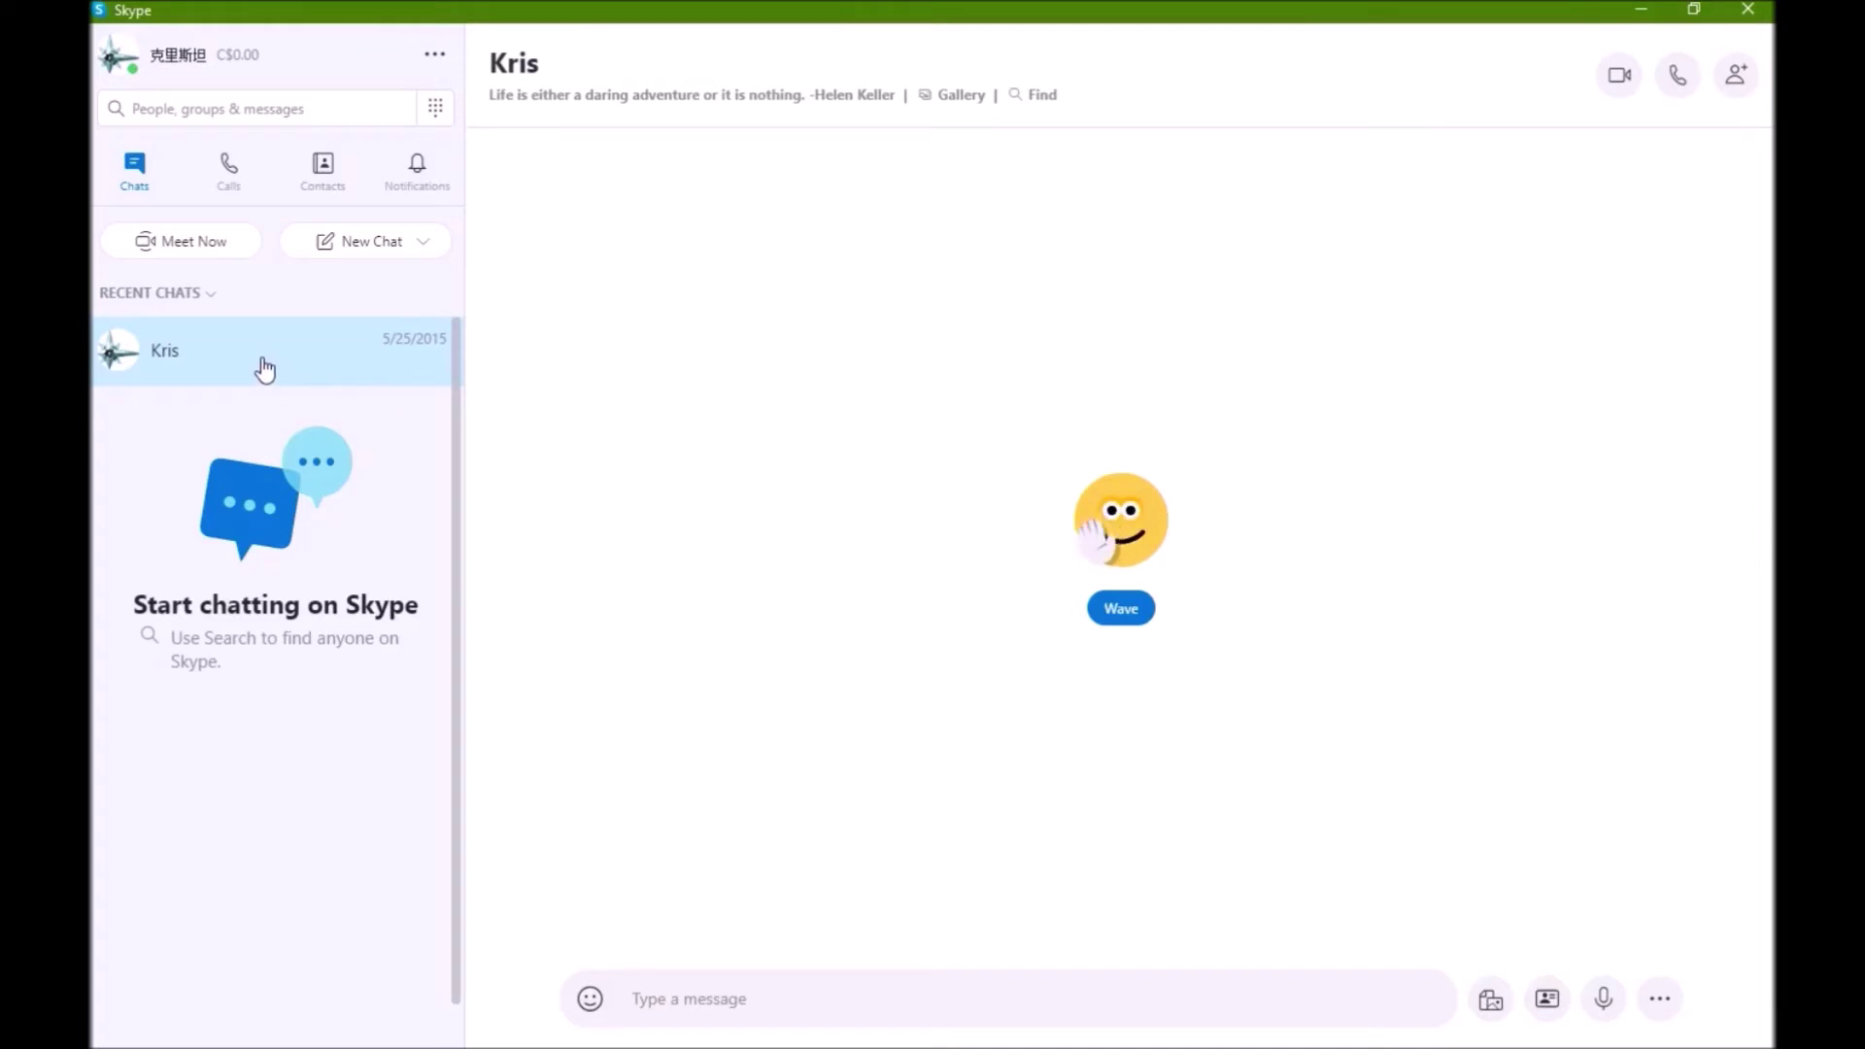
Search Skype's people, groups and messages for the contact's name.
{"action": "left_click", "coordinate": [275, 110]}
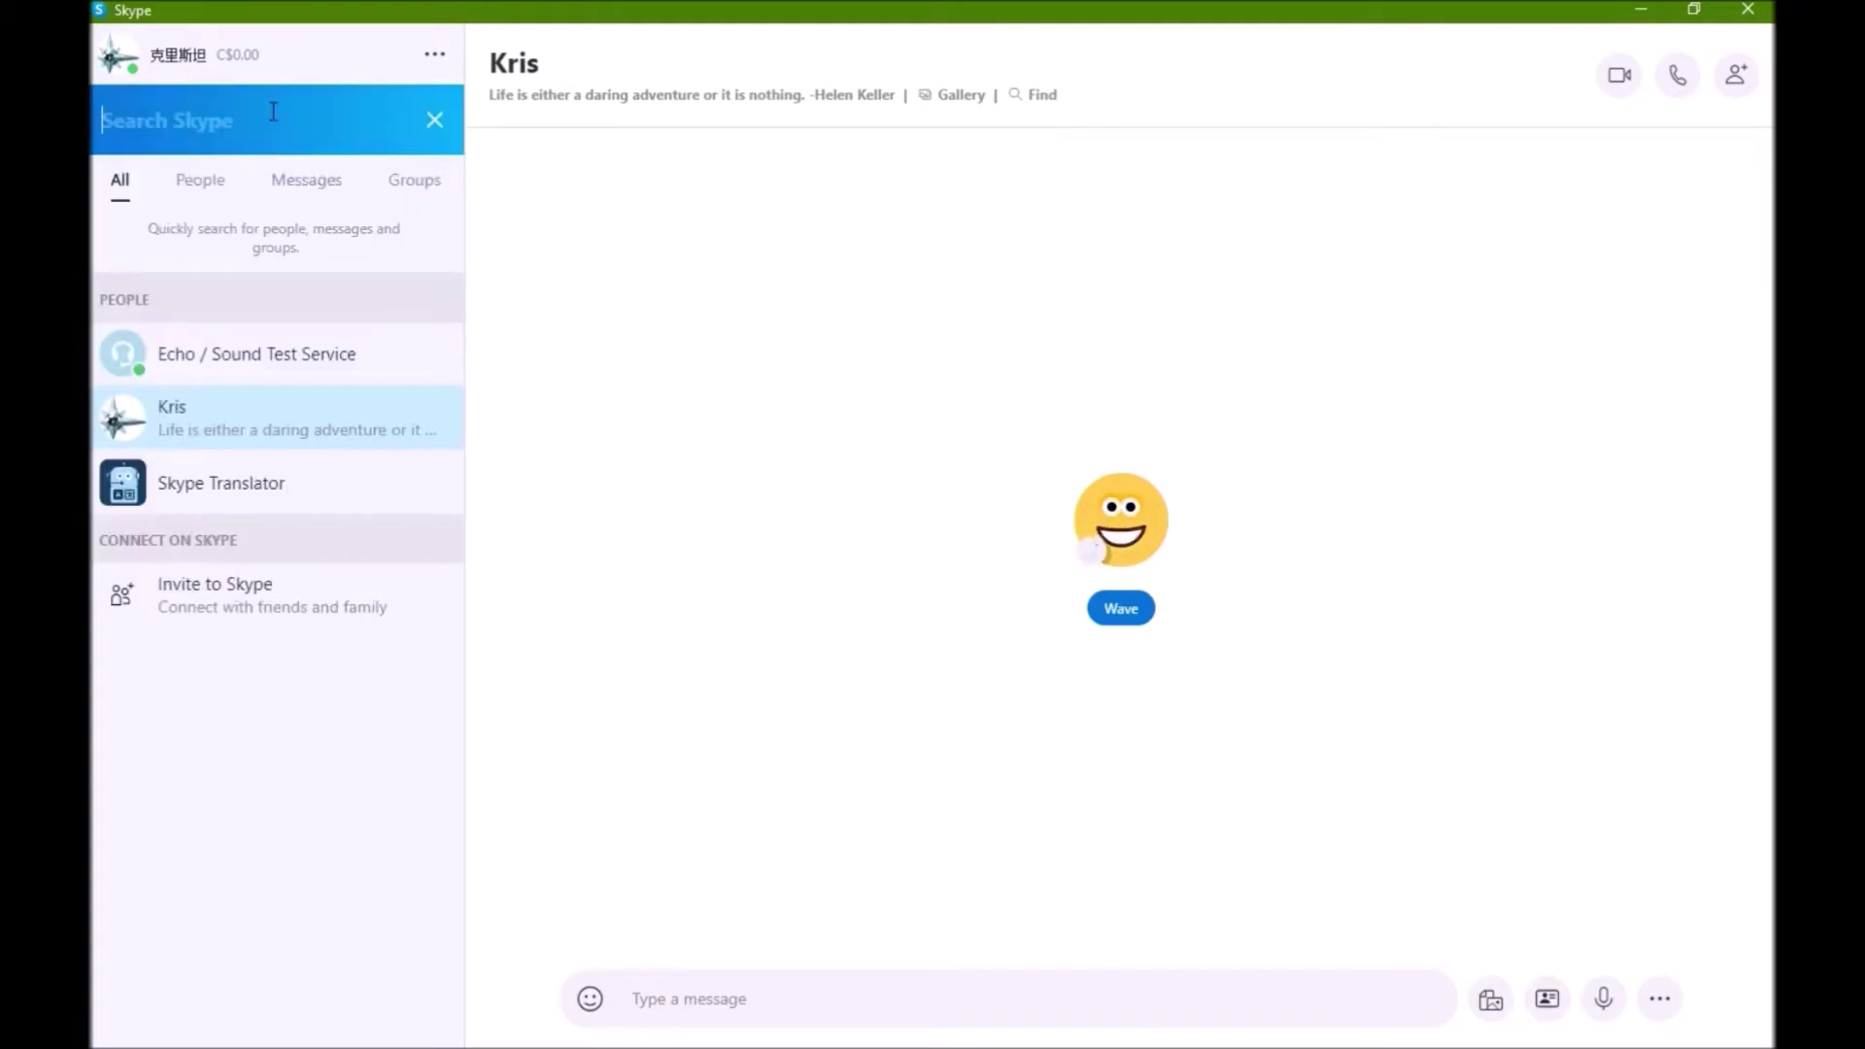
{"action": "type", "text": "Kris"}
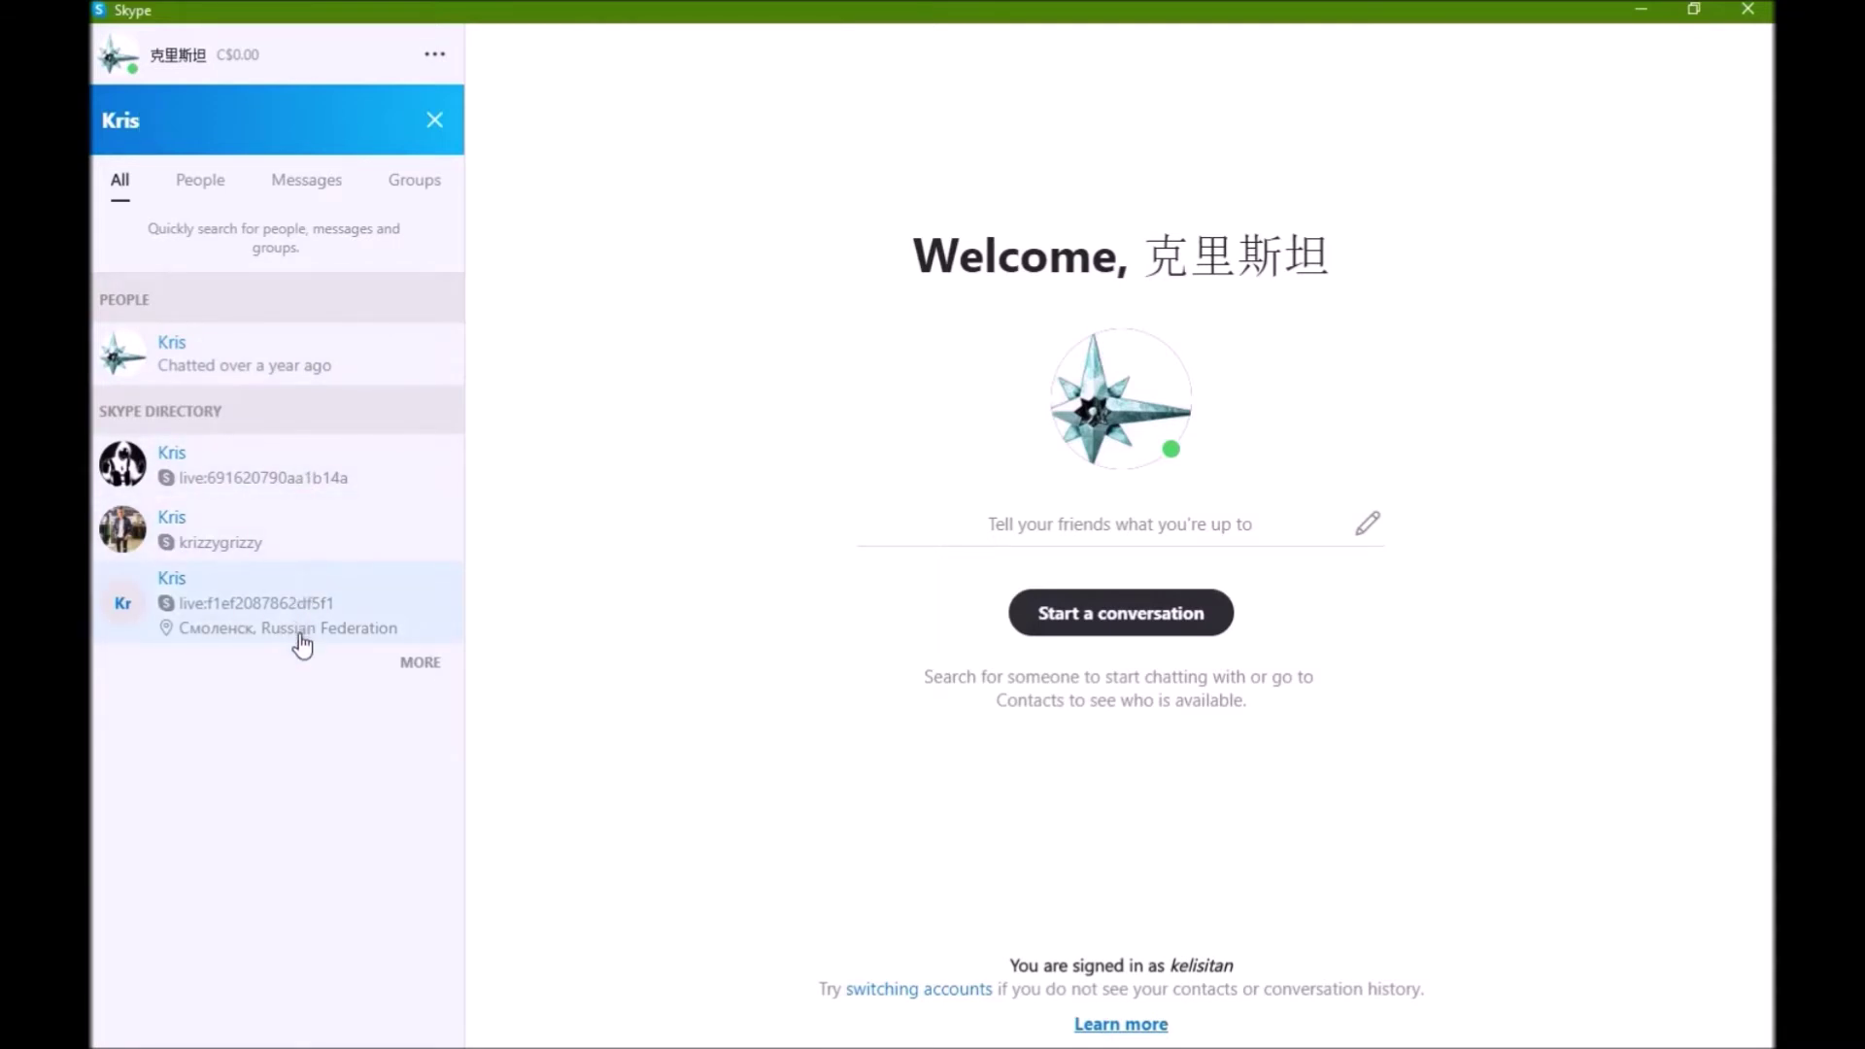
Load more Skype Directory results and open the matching profile located in New Zealand.
{"action": "left_click", "coordinate": [418, 664]}
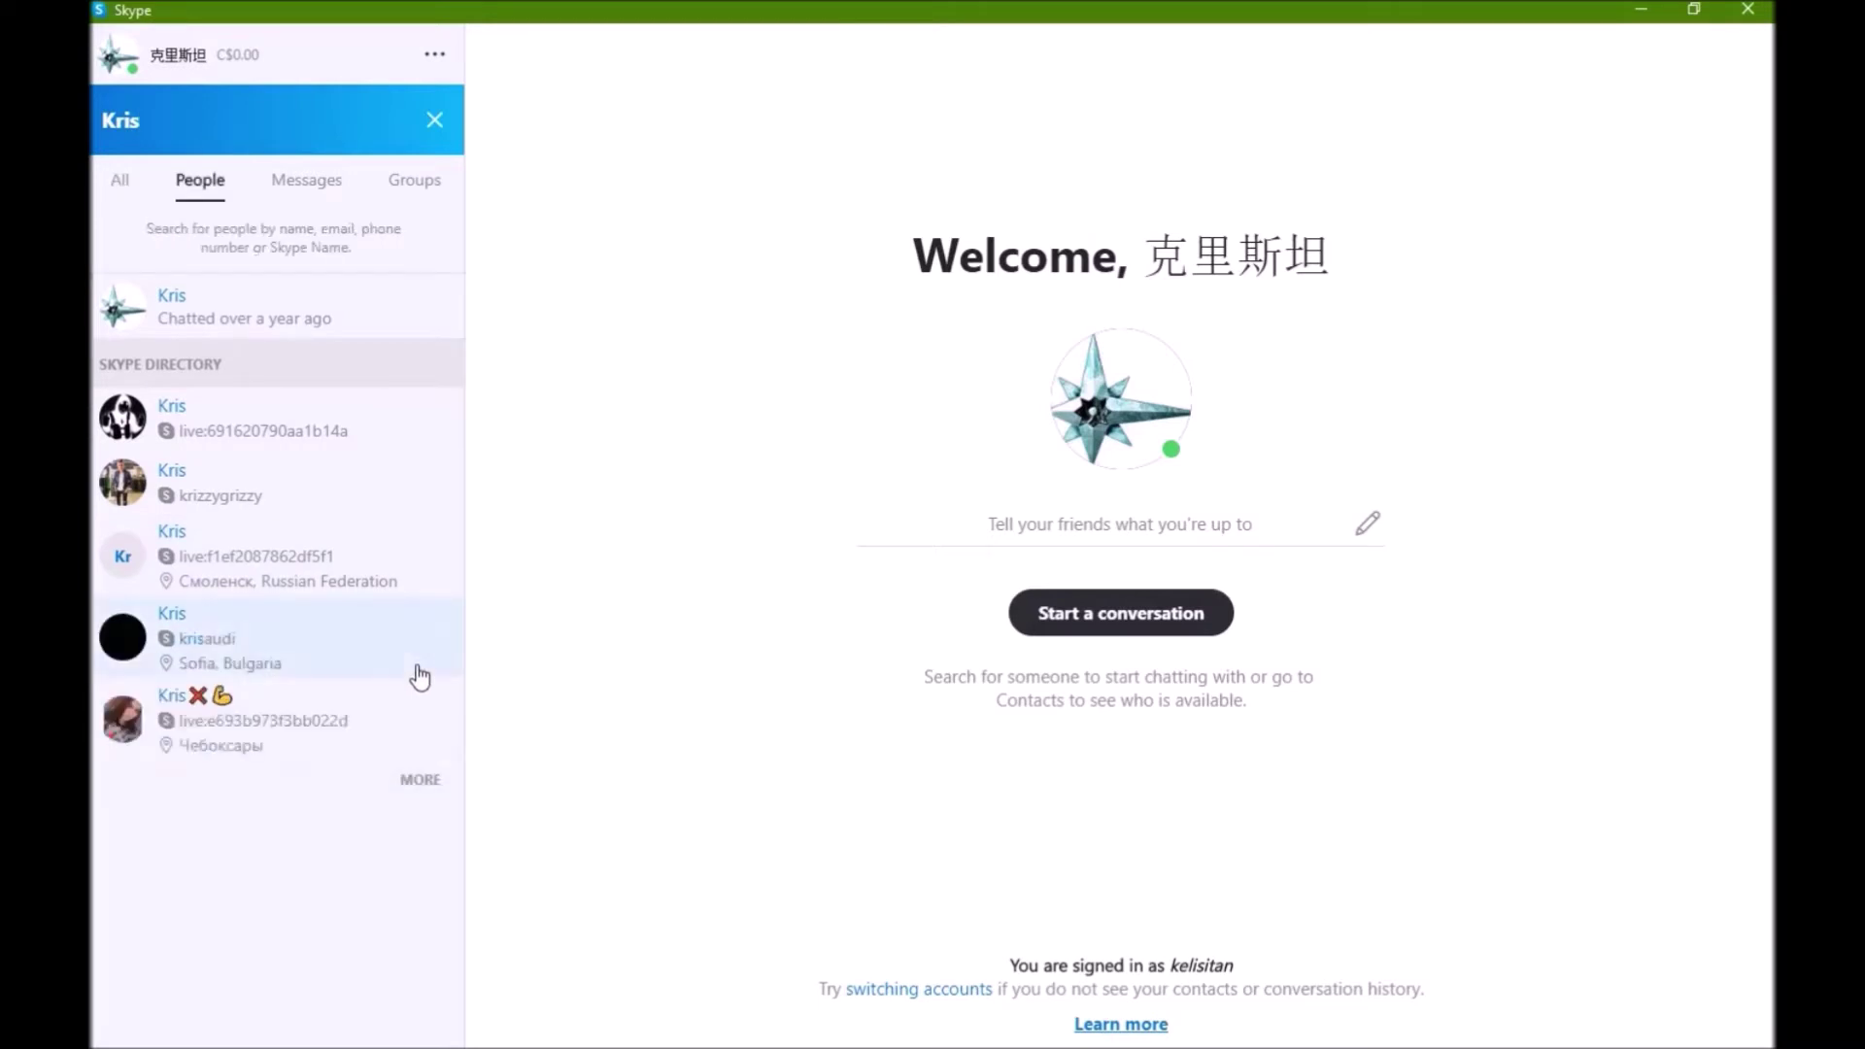
{"action": "left_click", "coordinate": [416, 789]}
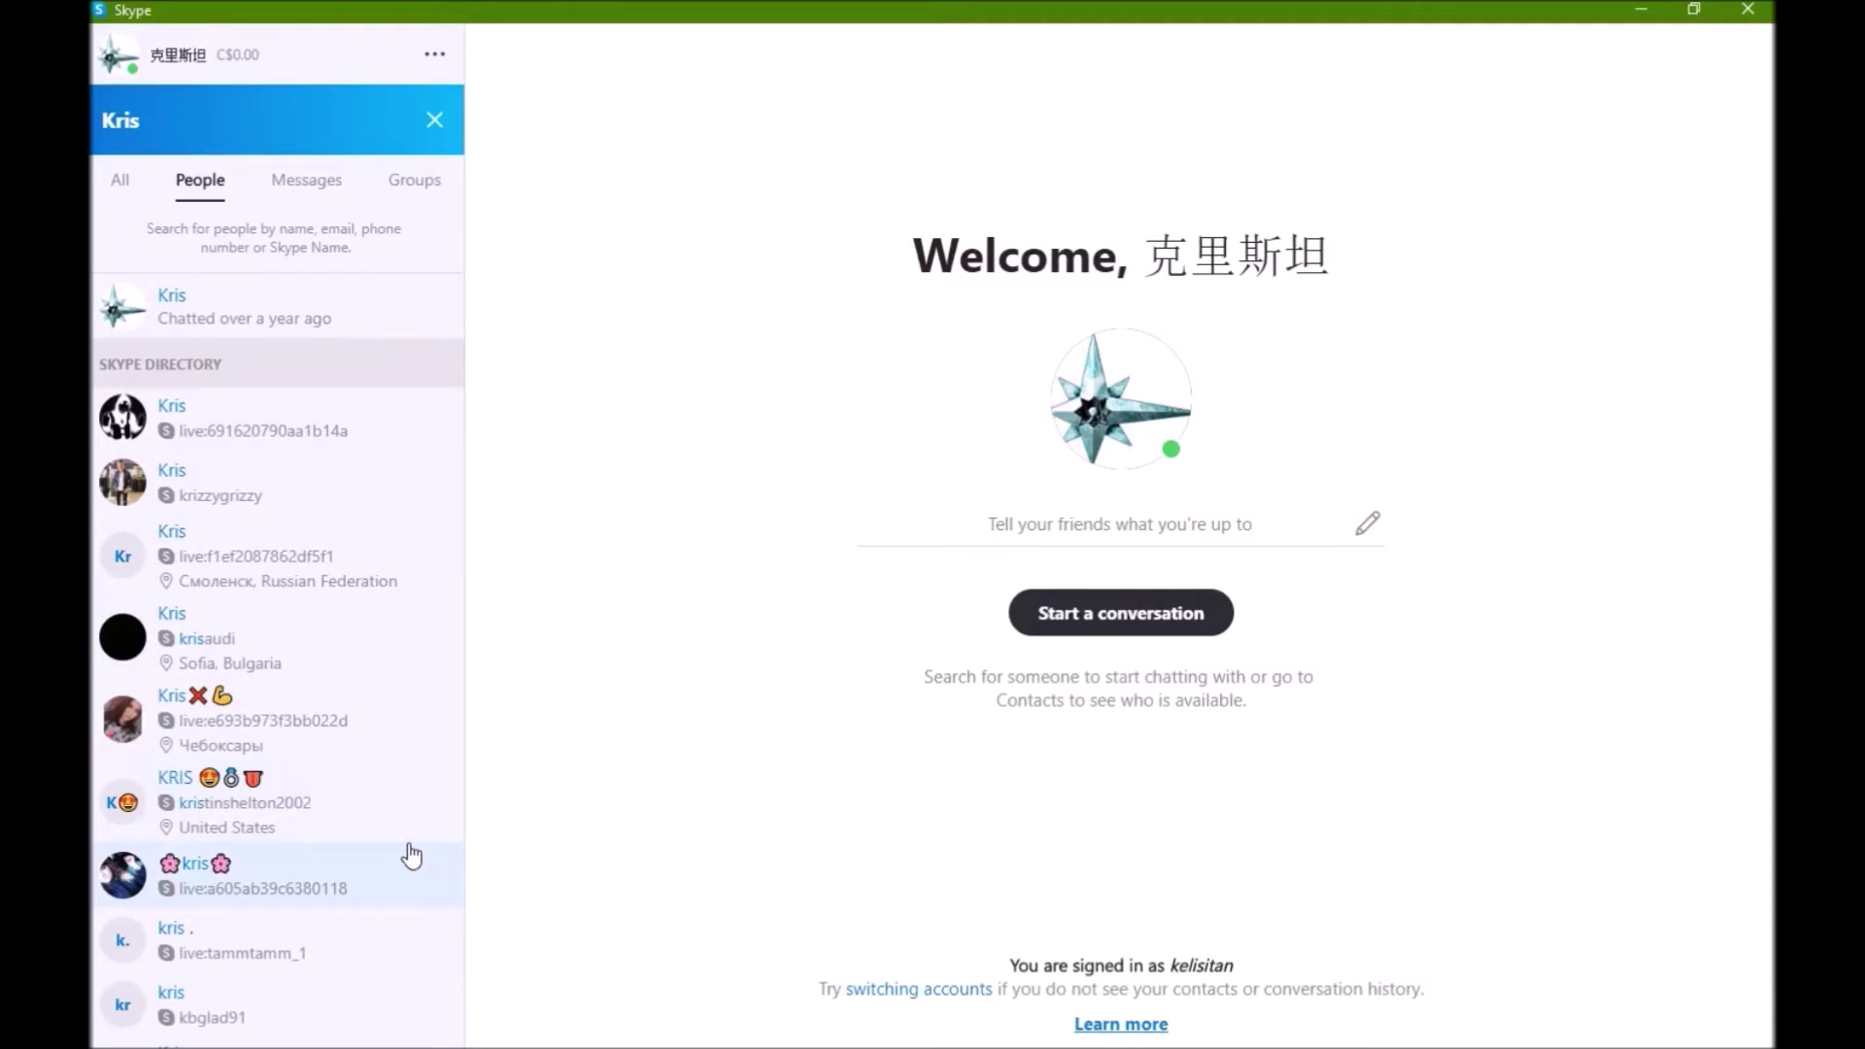
{"action": "scroll", "coordinate": [412, 857], "scroll_direction": "down", "scroll_amount": 4}
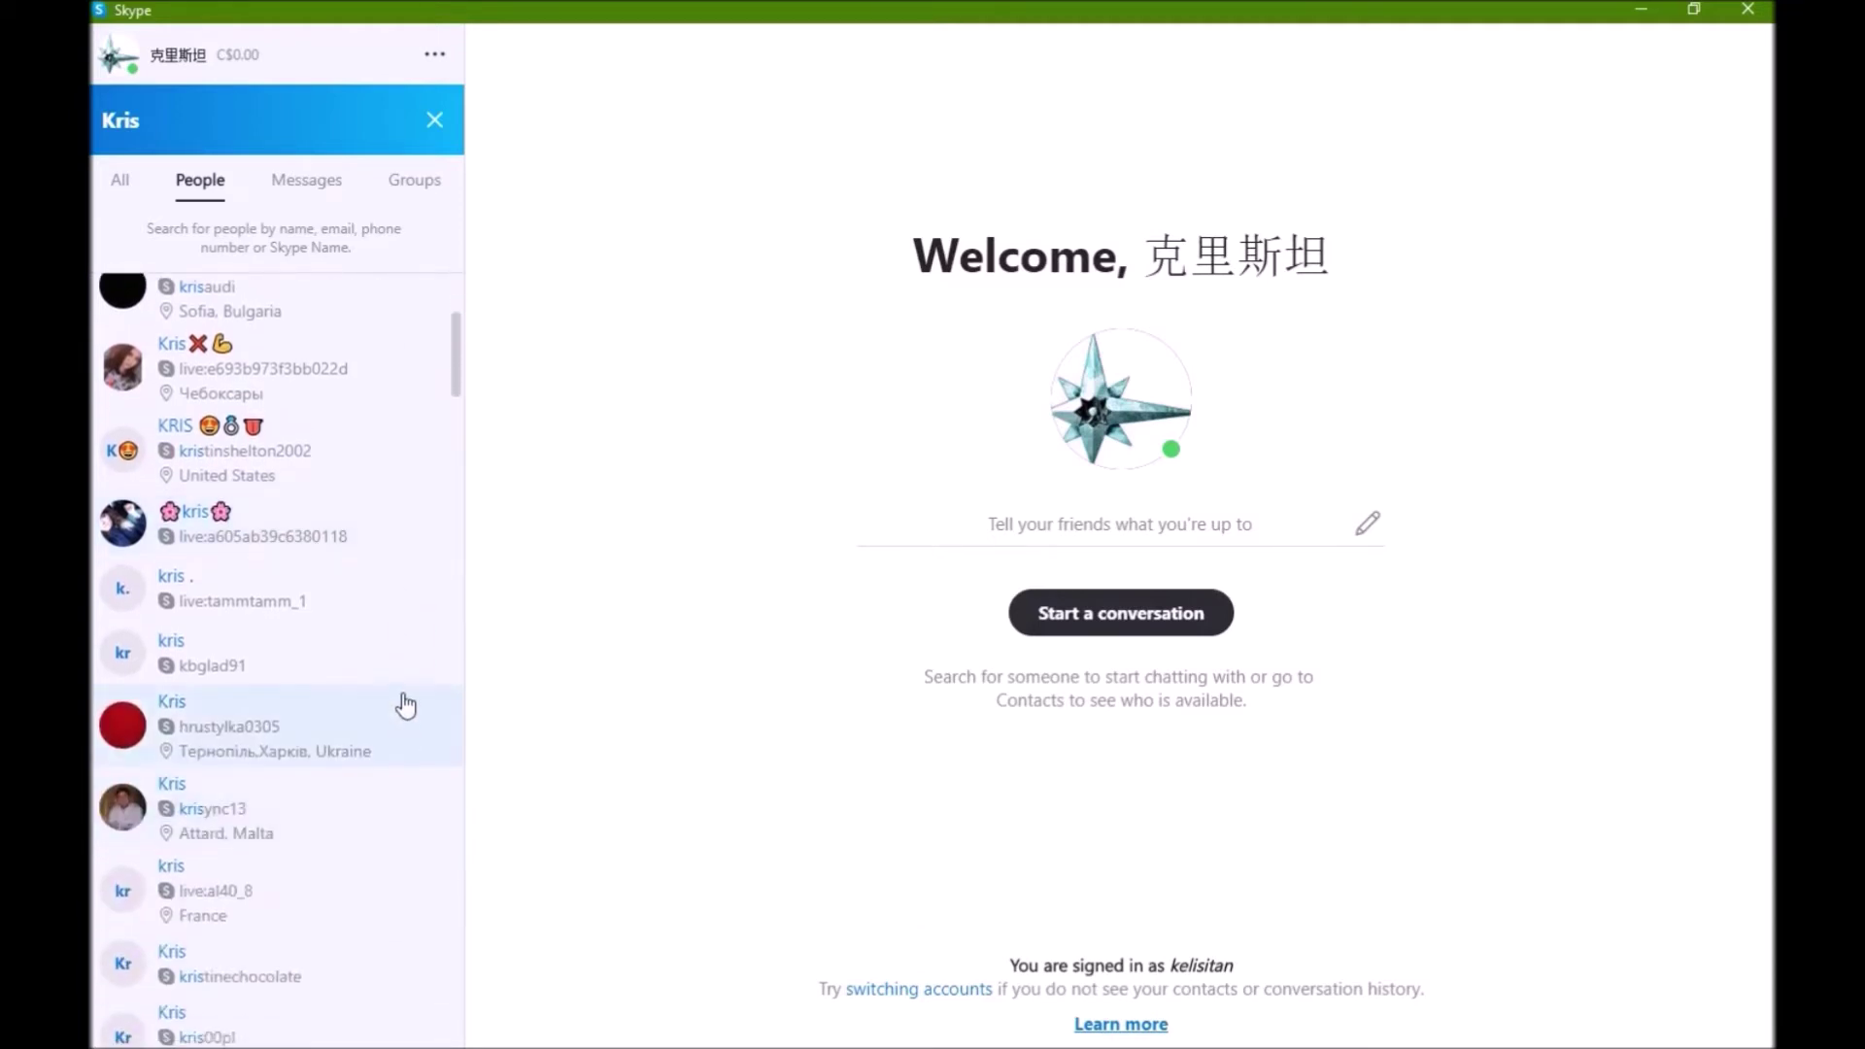
{"action": "left_click_drag", "start_coordinate": [452, 359], "coordinate": [456, 479]}
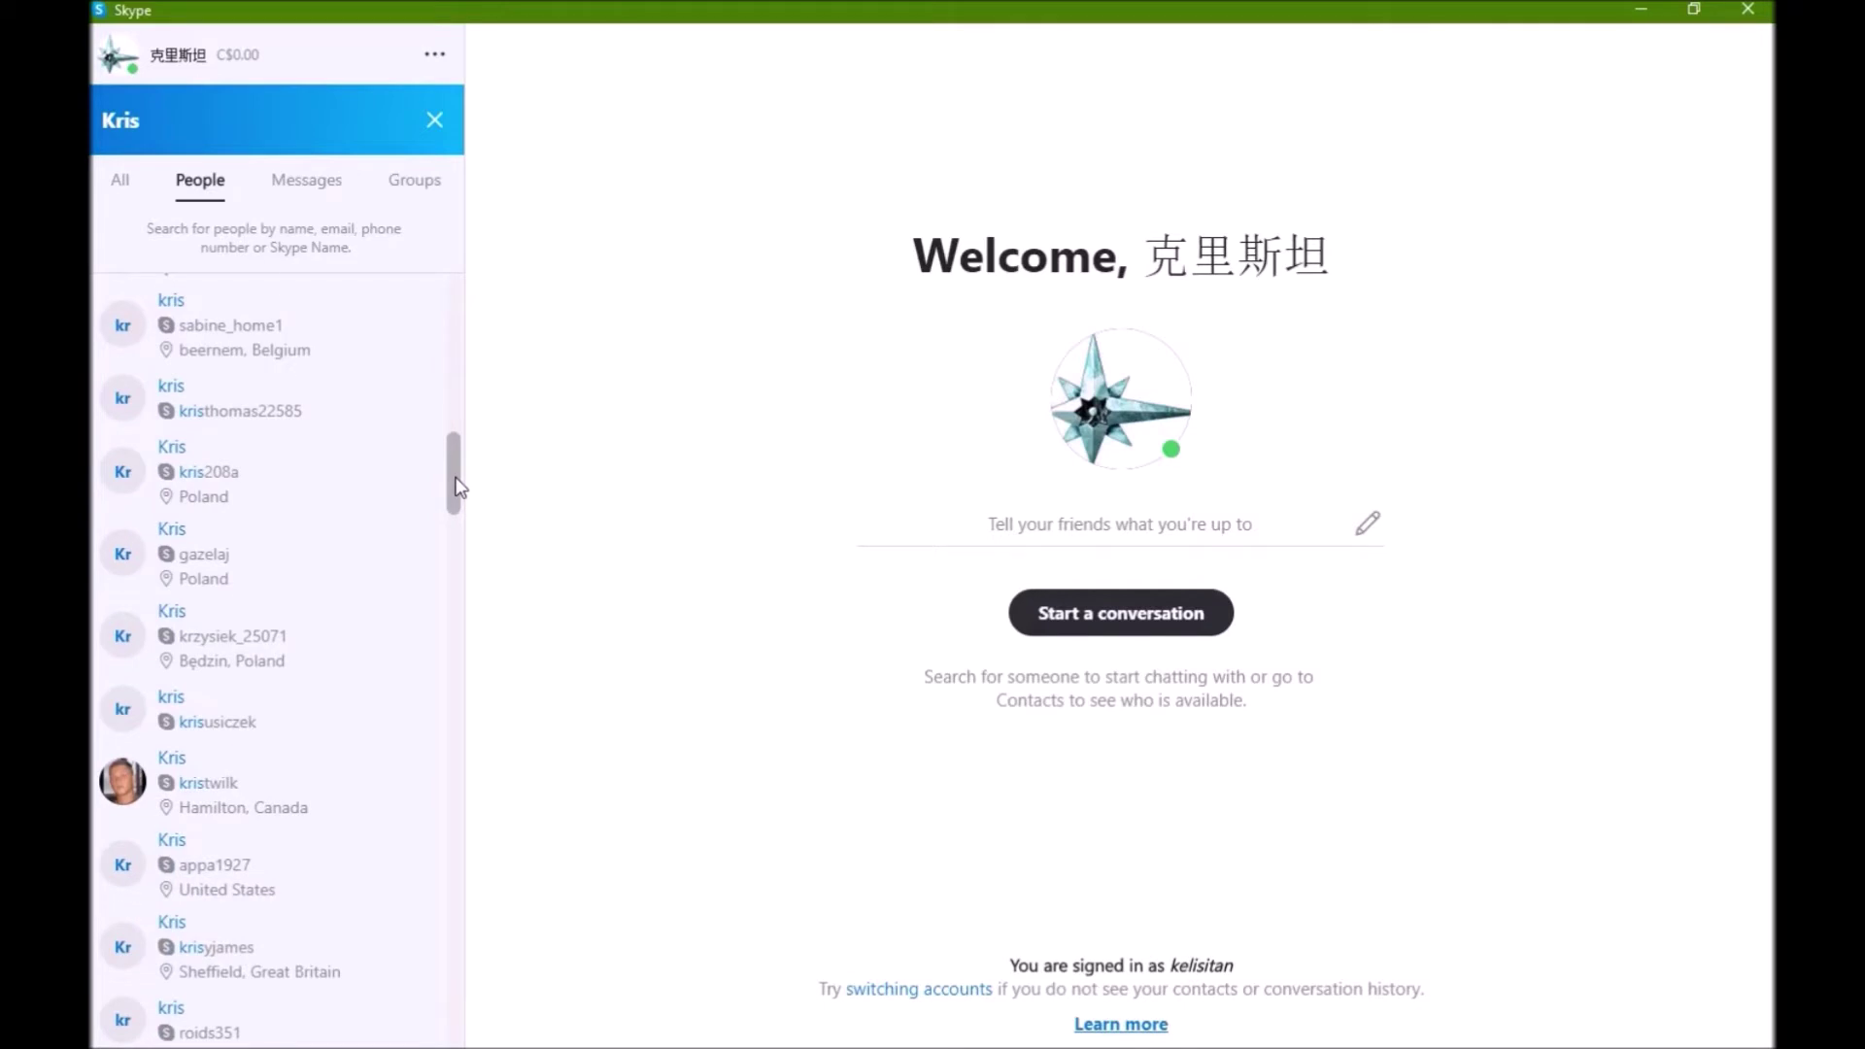
{"action": "left_click_drag", "start_coordinate": [455, 479], "coordinate": [457, 478]}
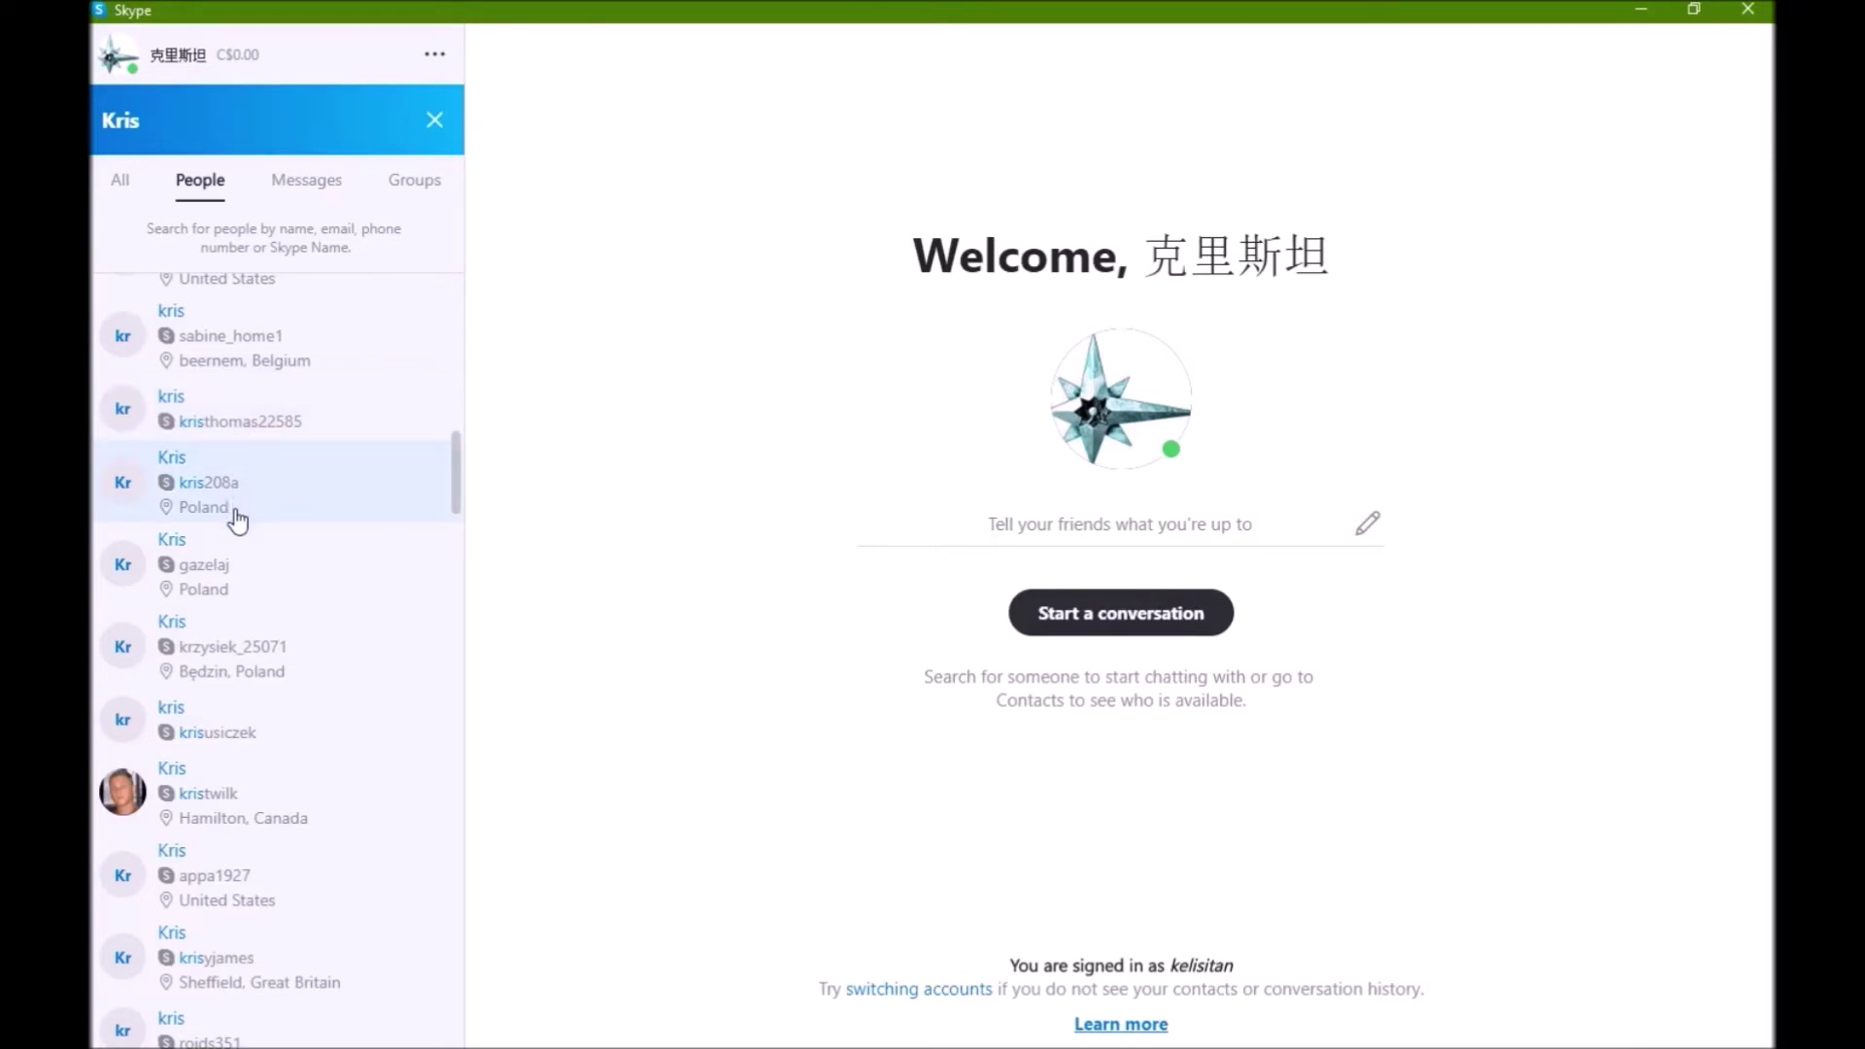
{"action": "scroll", "coordinate": [287, 662], "scroll_direction": "down", "scroll_amount": 4}
{"action": "left_click", "coordinate": [287, 670]}
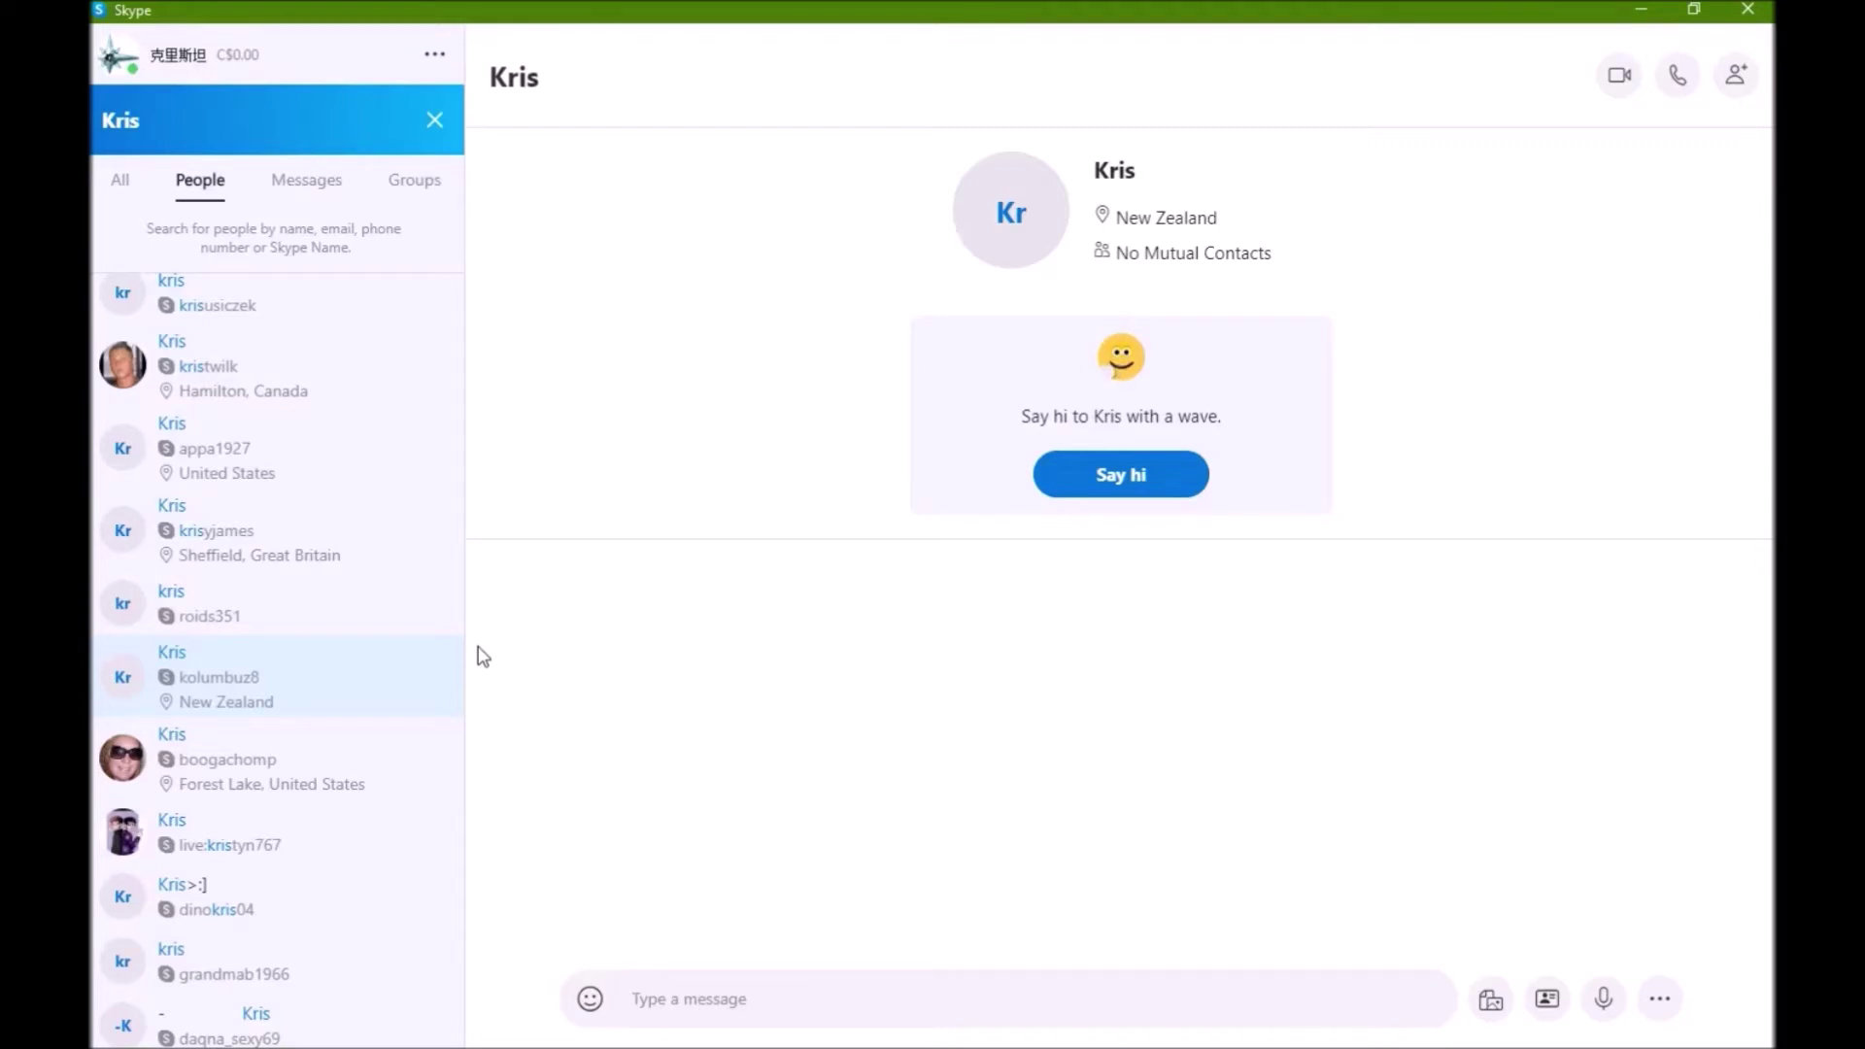
Open and dismiss the New Zealand contact's context menu, then close the search results.
{"action": "right_click", "coordinate": [281, 672]}
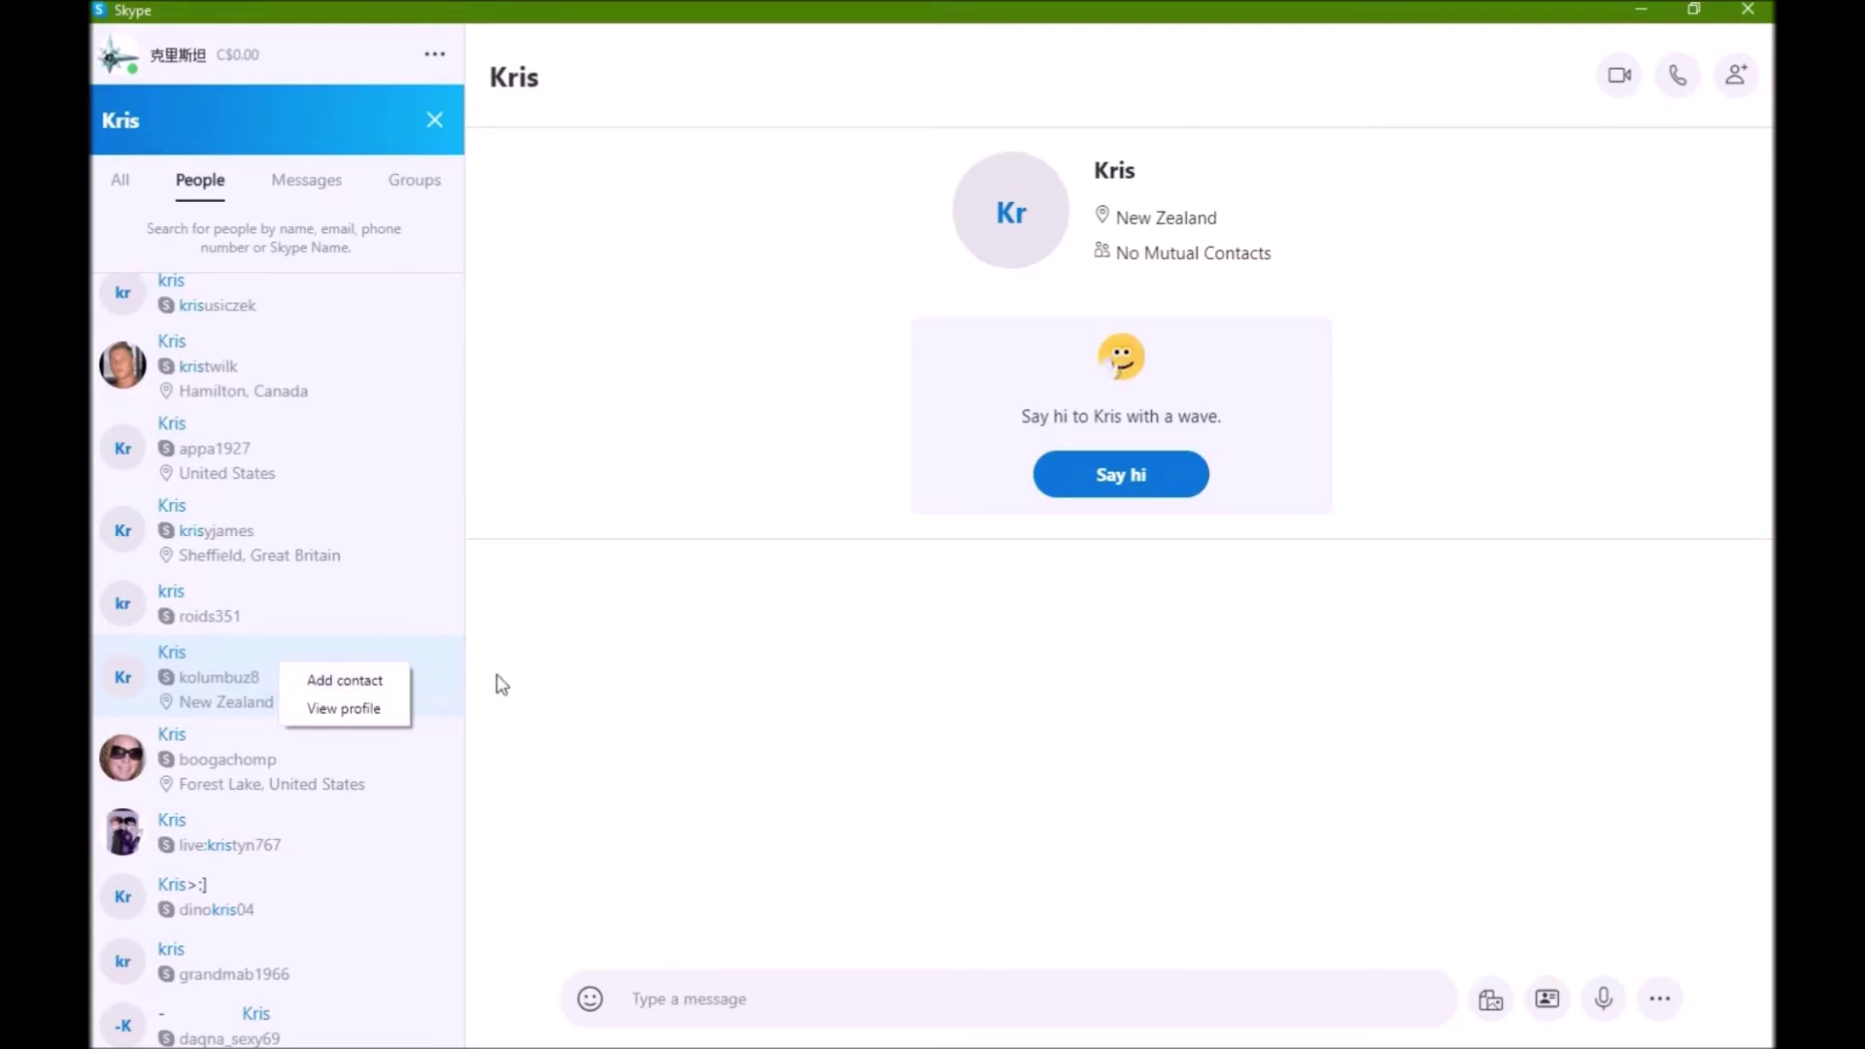
{"action": "left_click", "coordinate": [522, 684]}
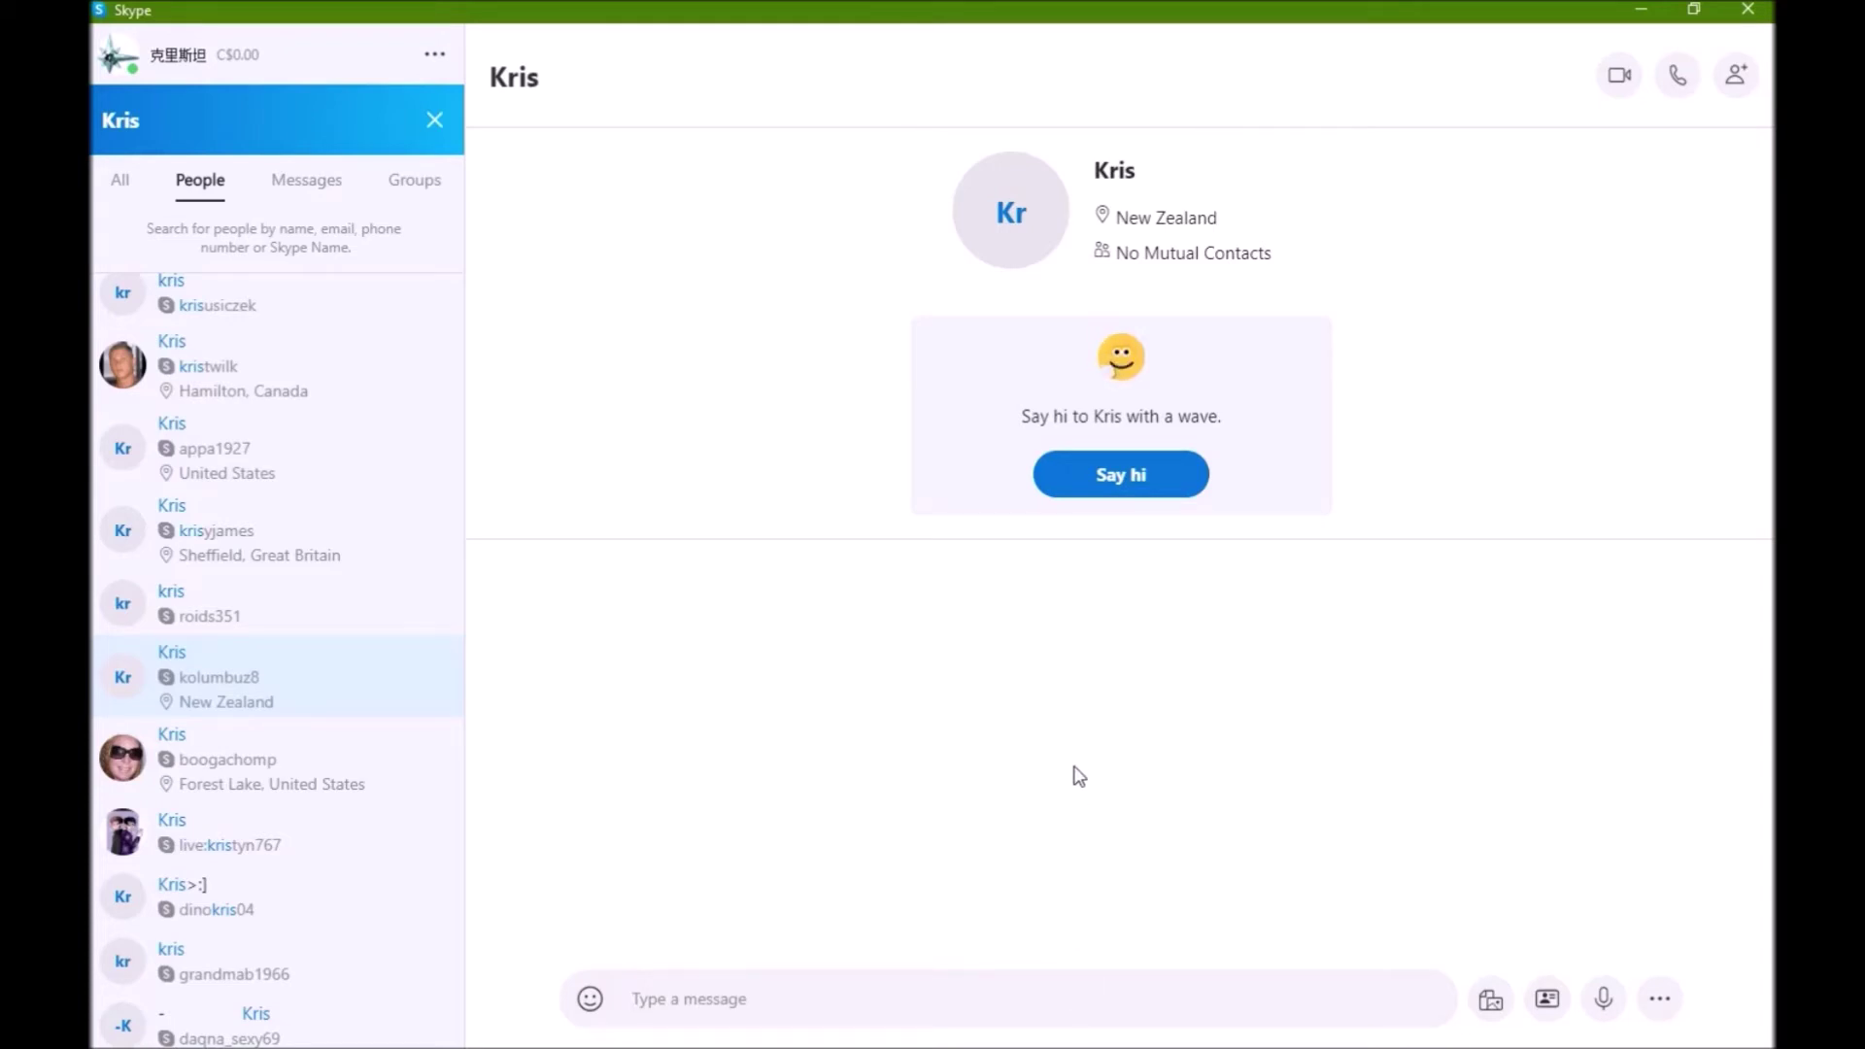
{"action": "key", "text": "Escape"}
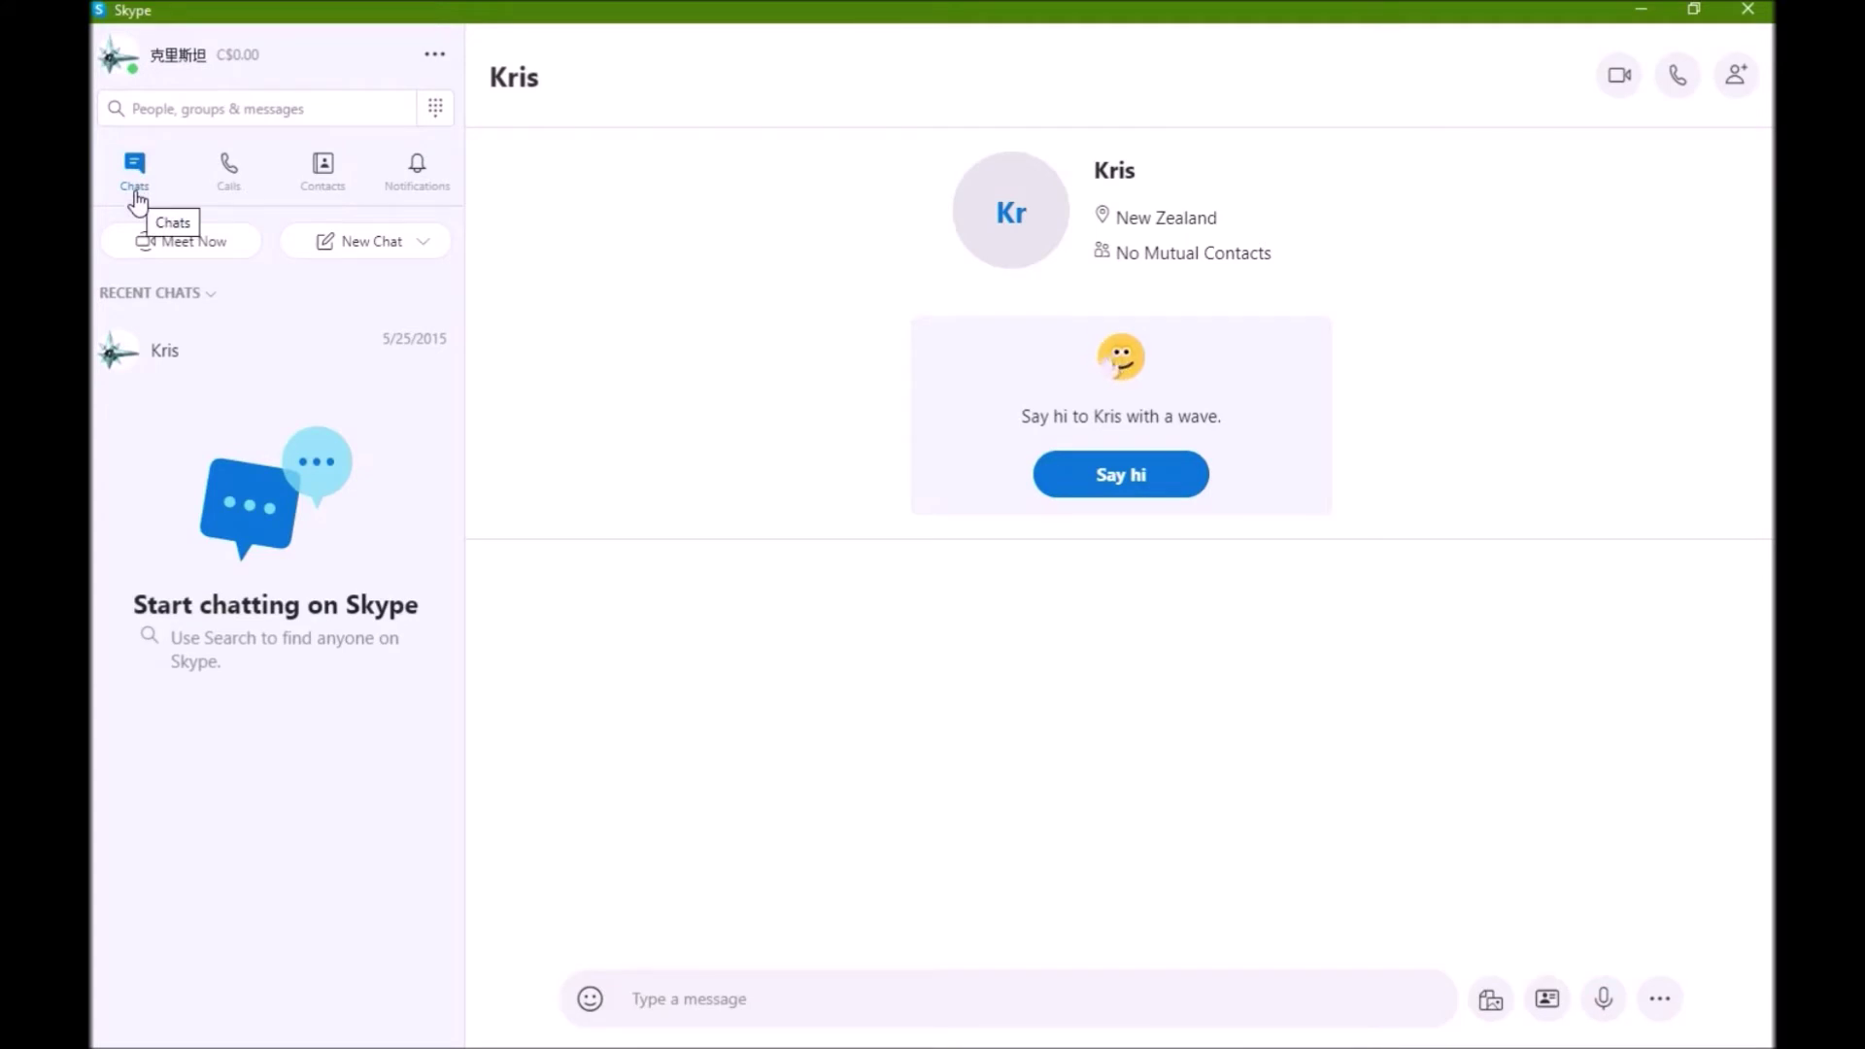
Switch the sidebar to My Contacts, then open the account panel showing Active status.
{"action": "left_click", "coordinate": [324, 203]}
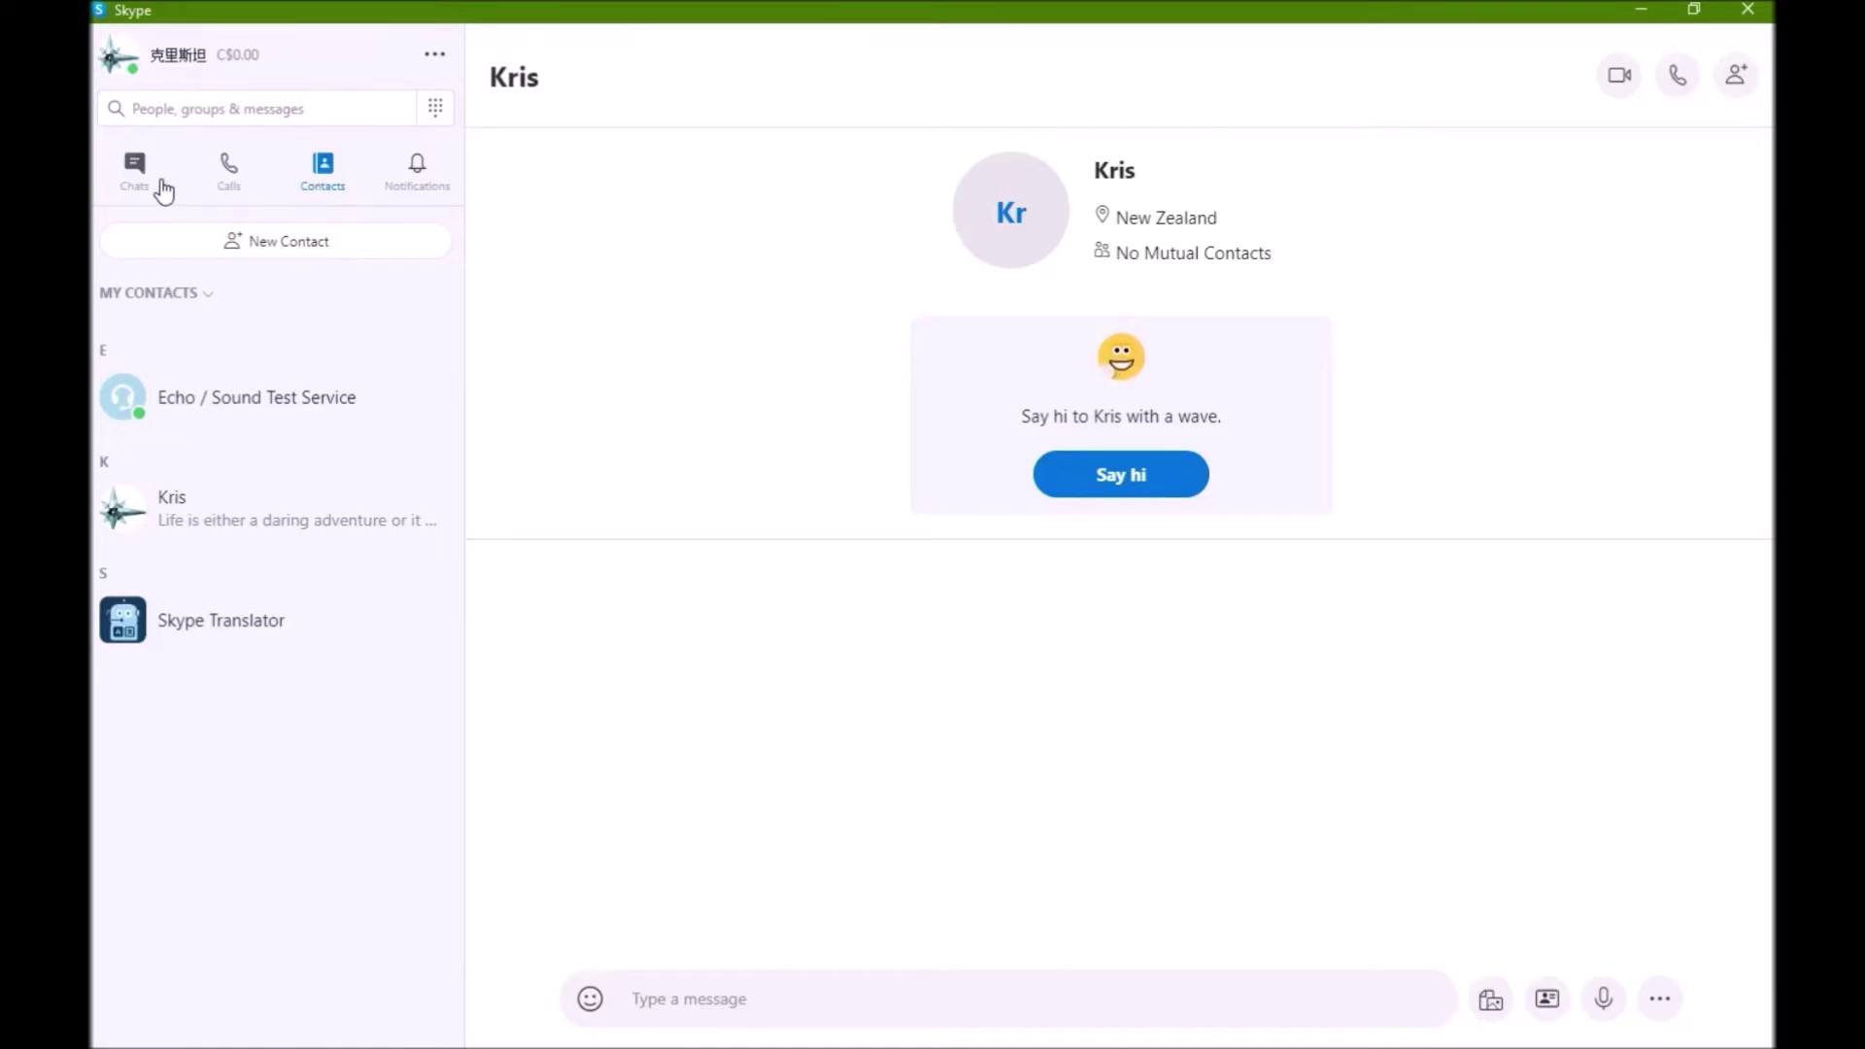
{"action": "left_click", "coordinate": [168, 64]}
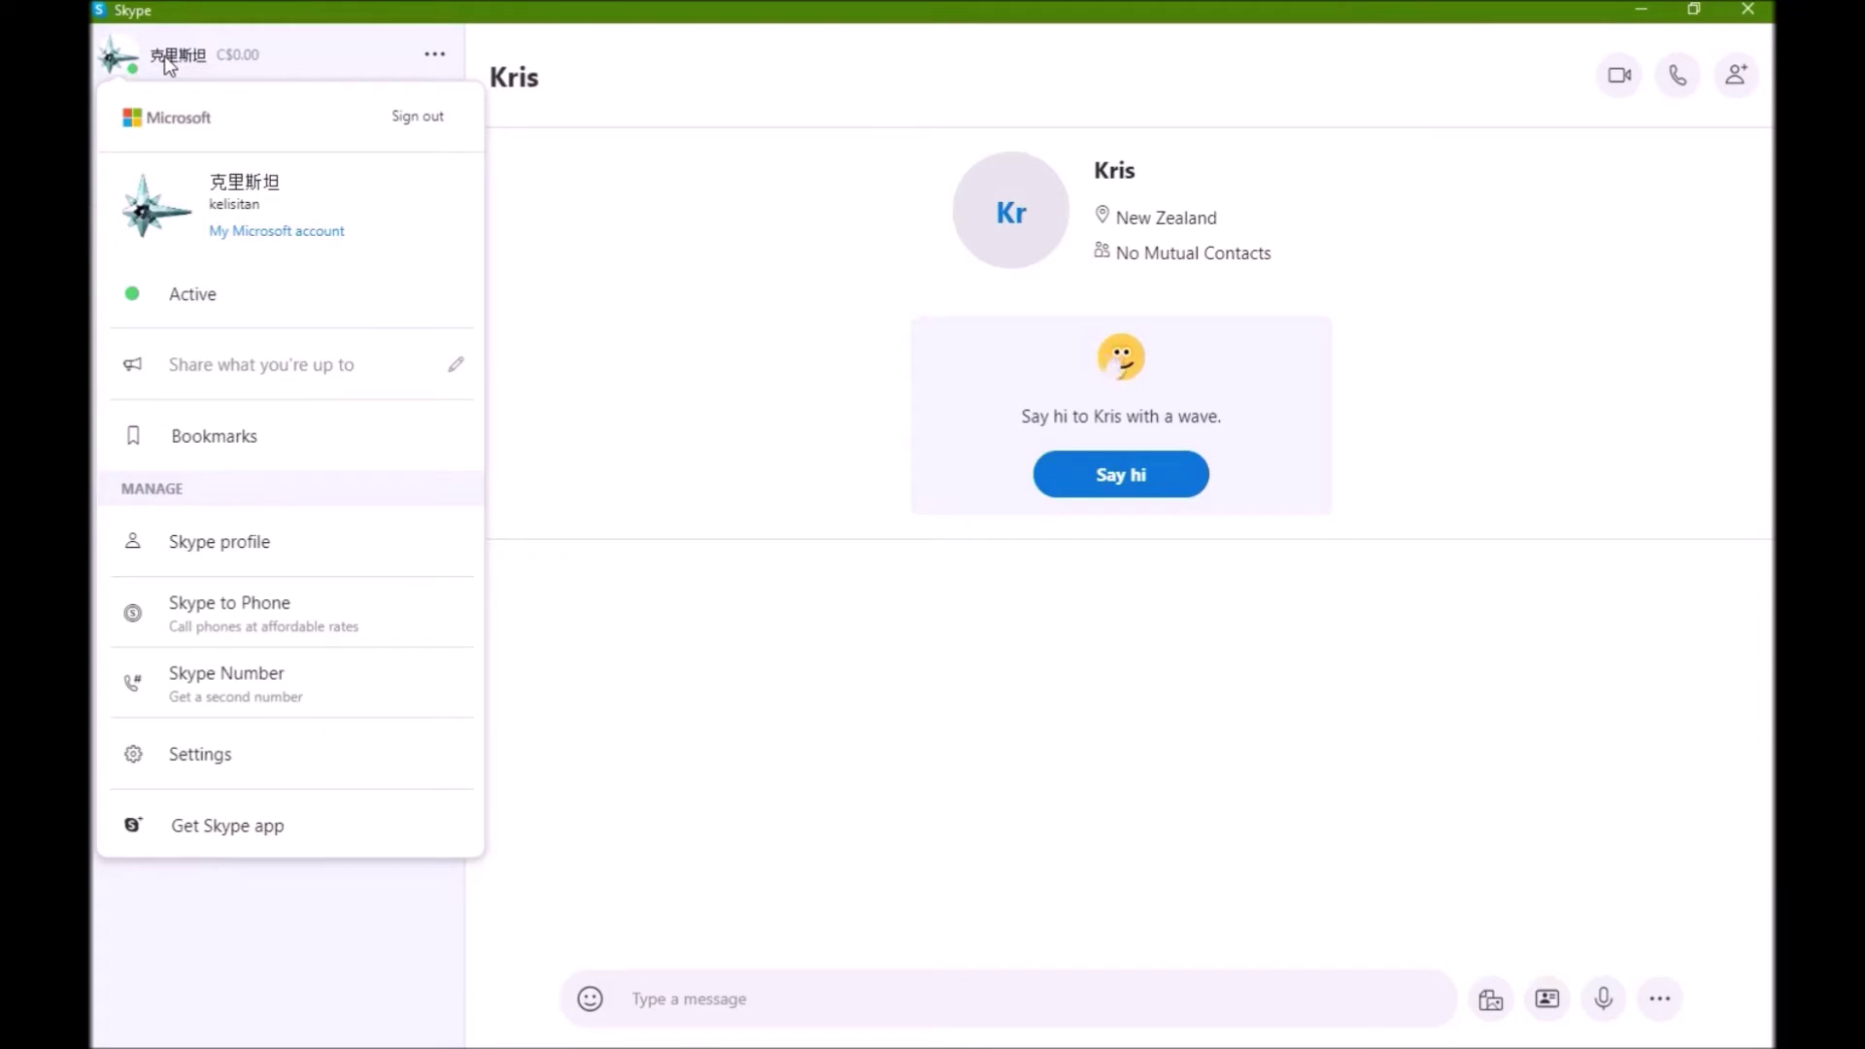
Set the status to Away, then to Do not disturb, acknowledging its notice.
{"action": "left_click", "coordinate": [207, 303]}
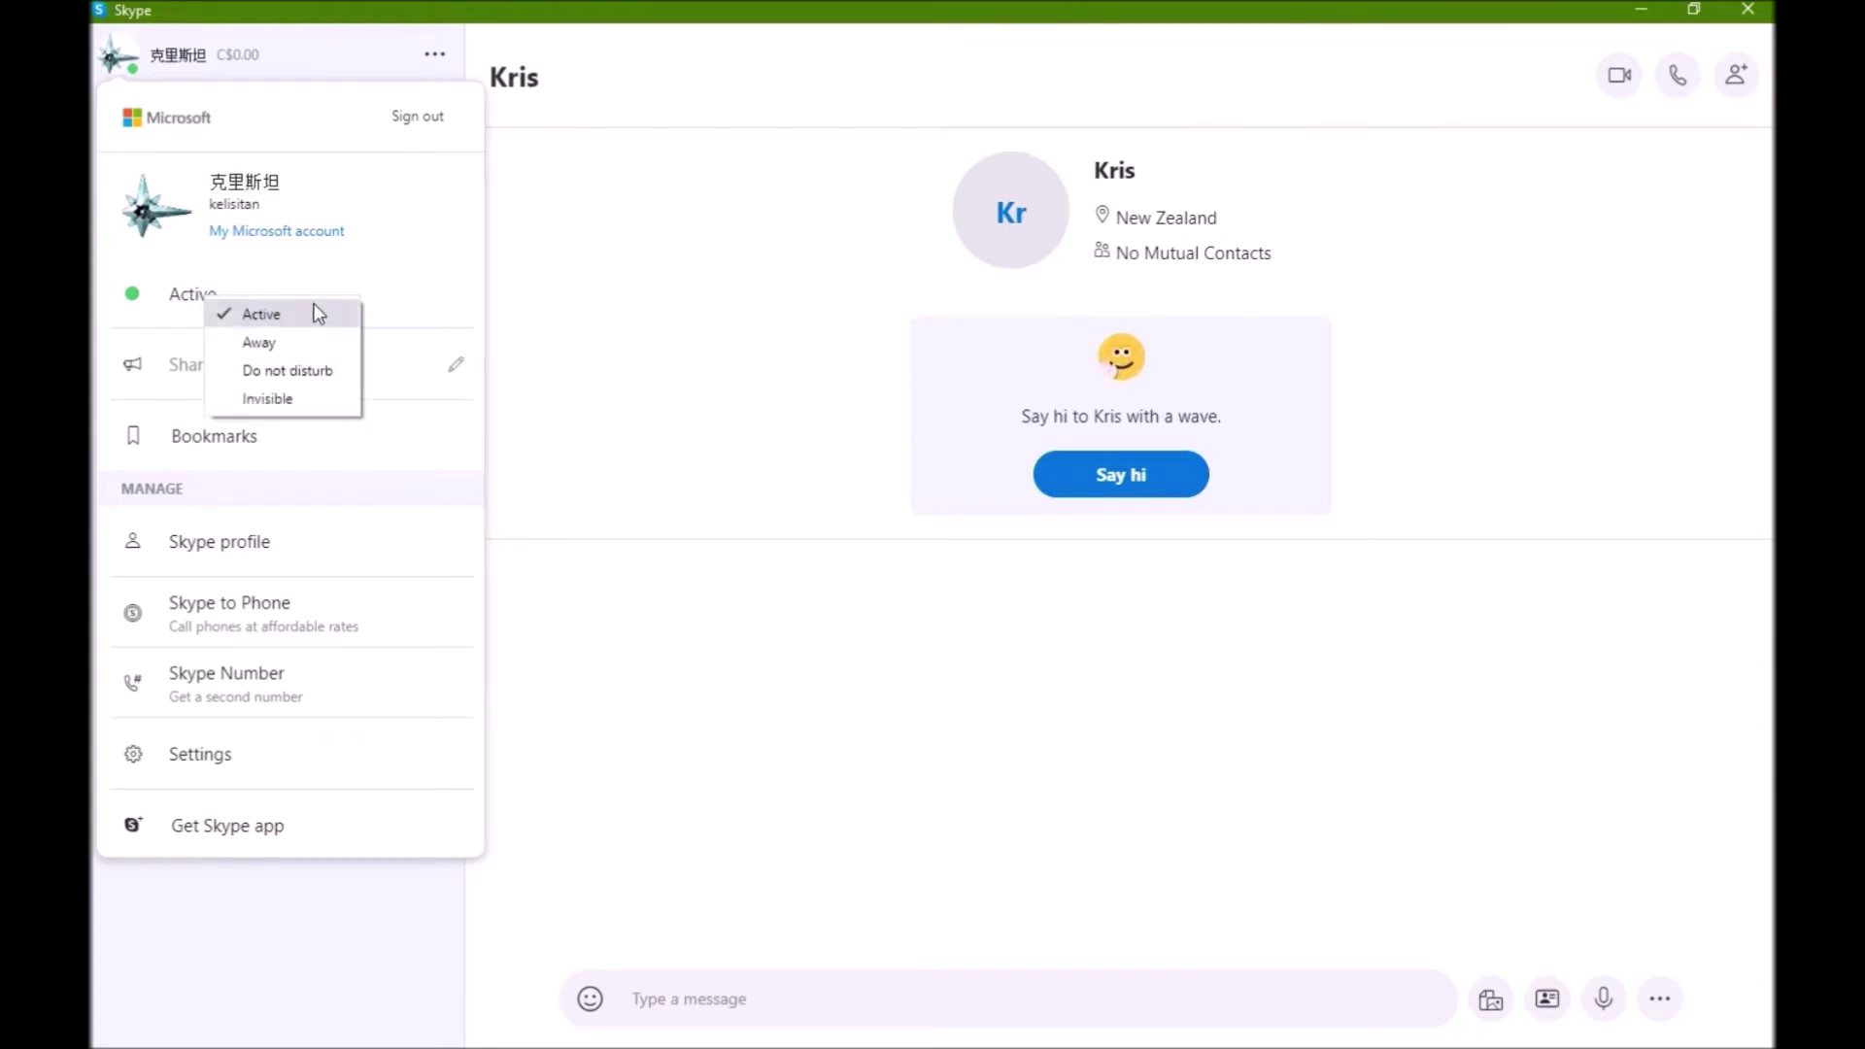
{"action": "left_click", "coordinate": [312, 343]}
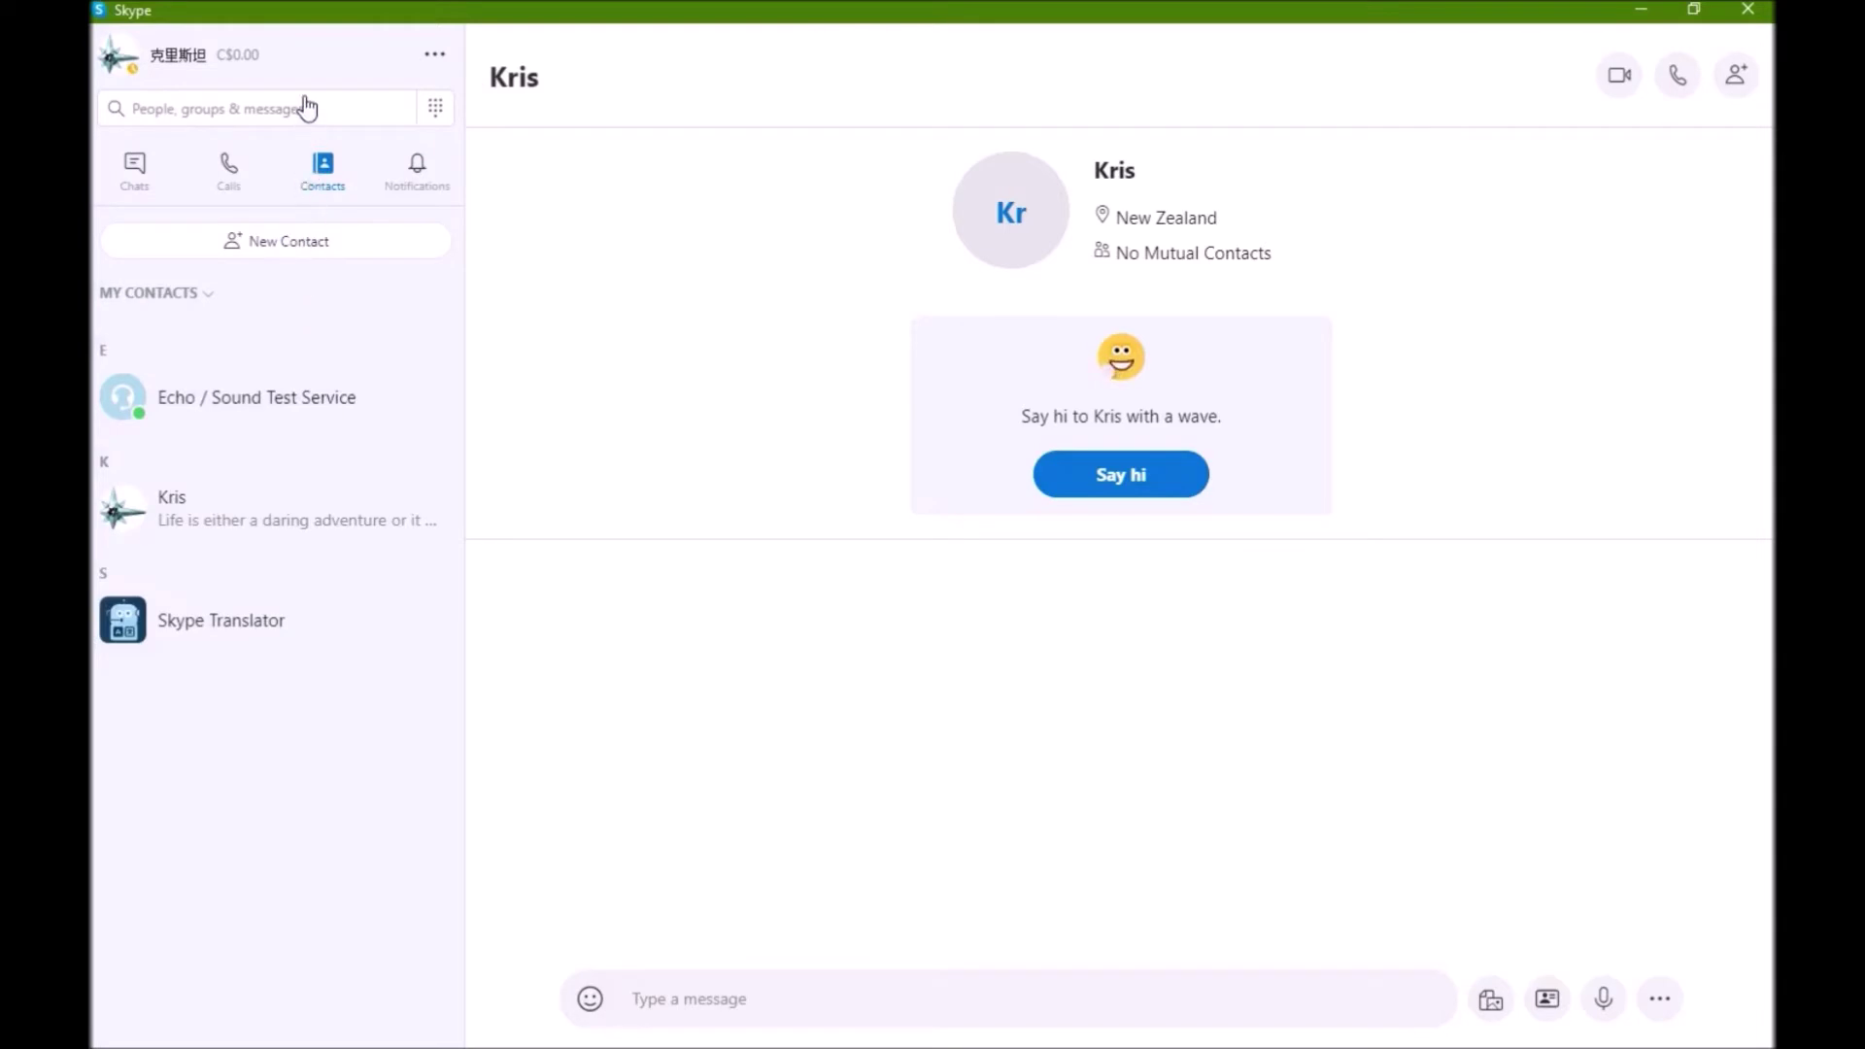
{"action": "left_click", "coordinate": [200, 66]}
{"action": "left_click", "coordinate": [184, 296]}
{"action": "left_click", "coordinate": [197, 358]}
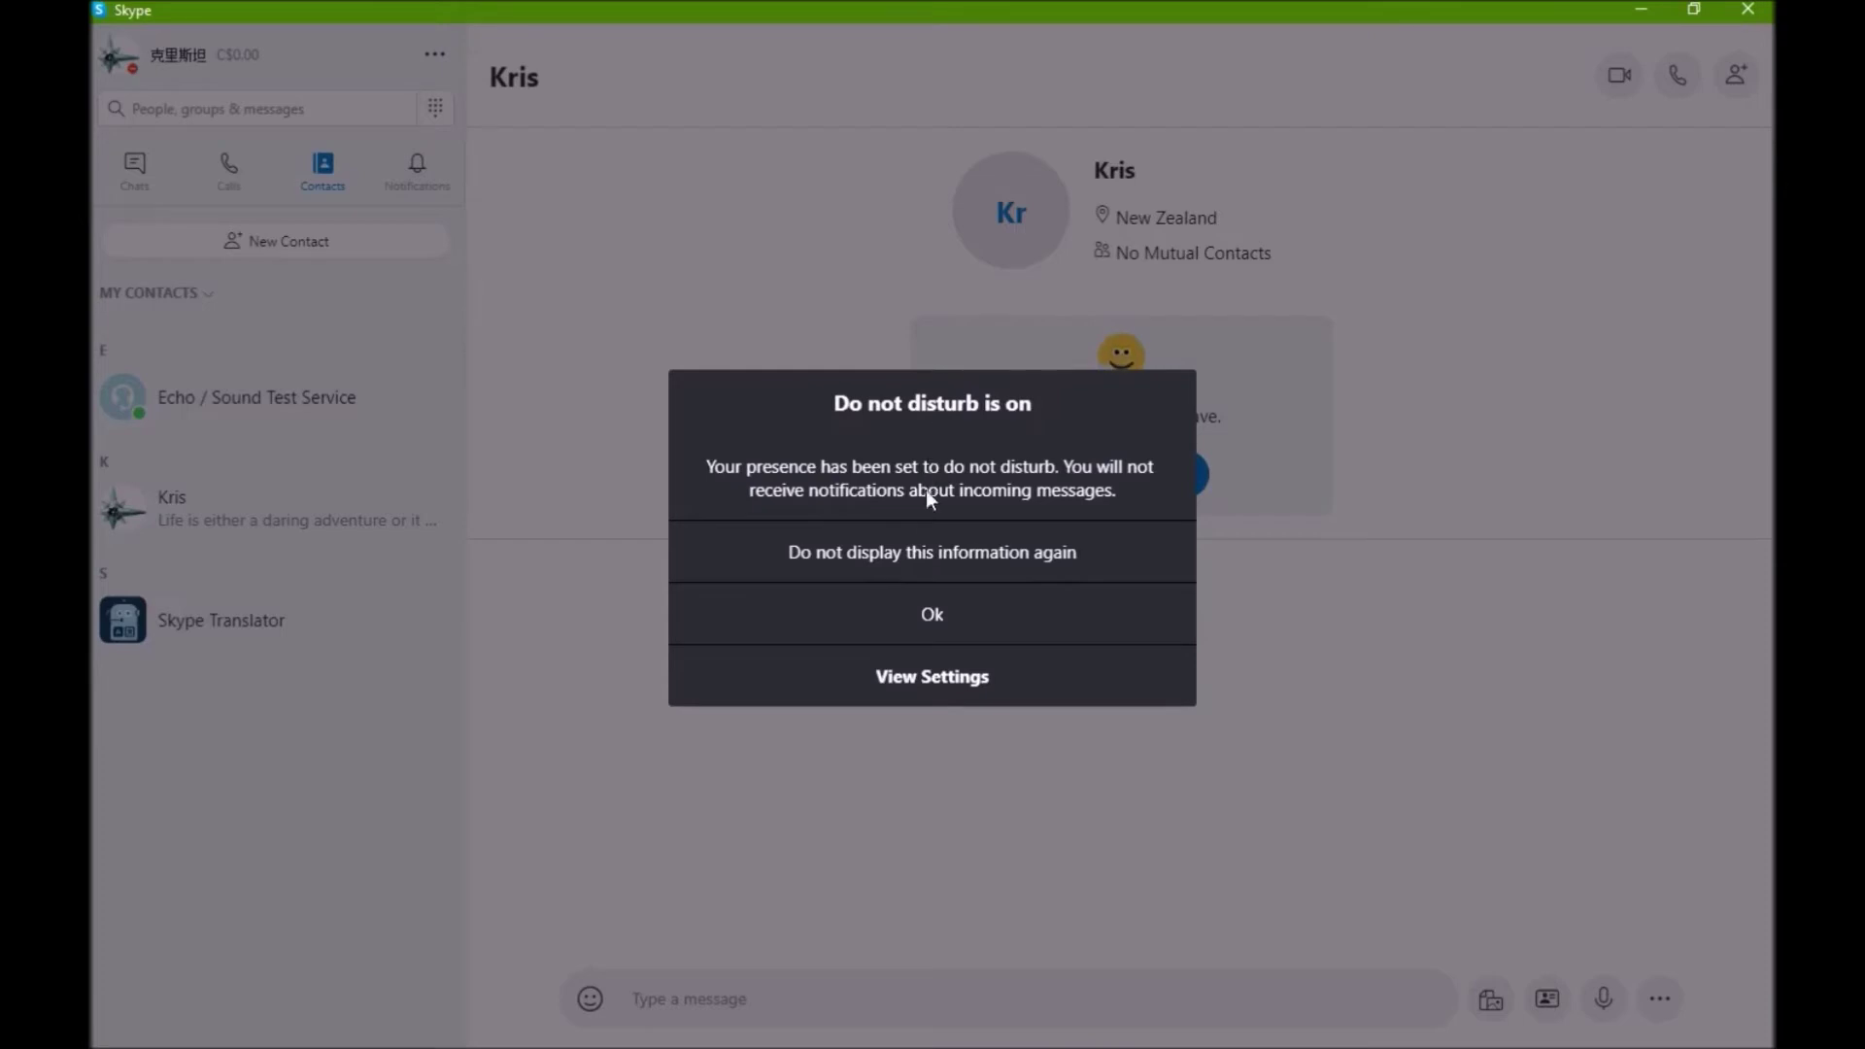
{"action": "left_click", "coordinate": [925, 624]}
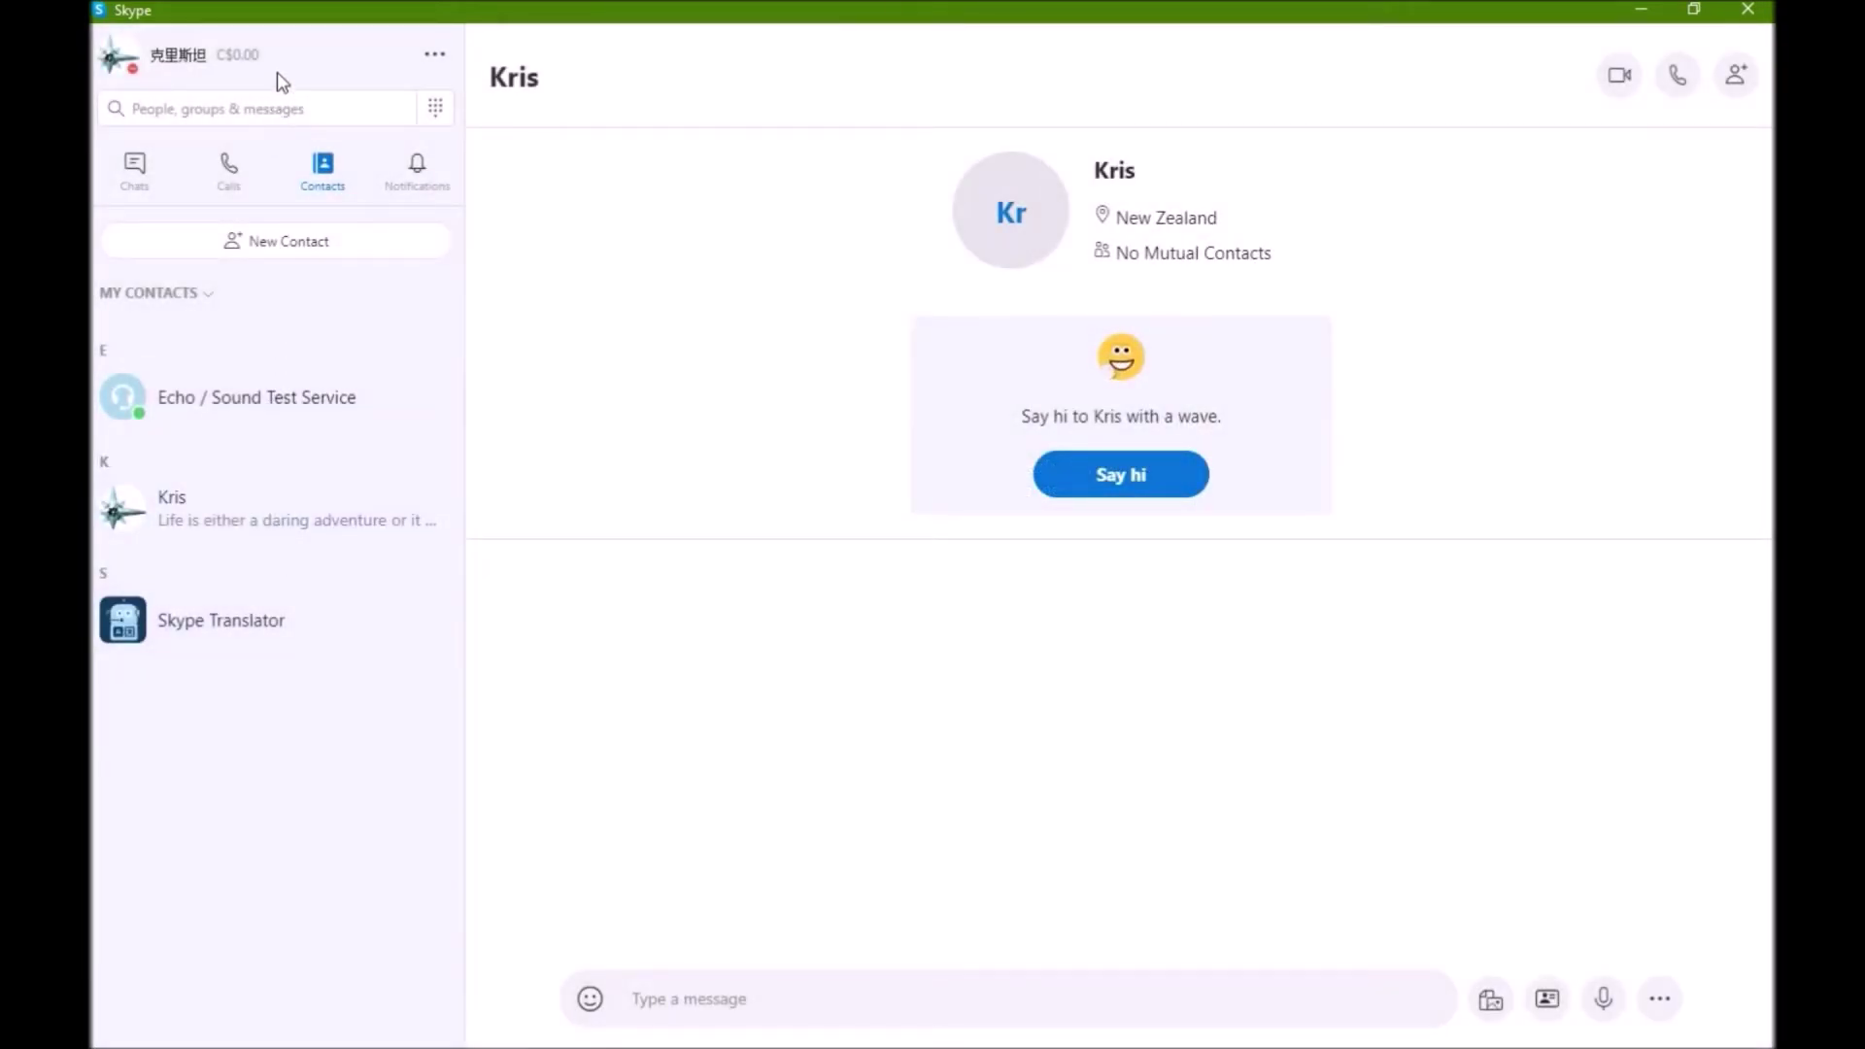
Change the presence status to Invisible.
{"action": "left_click", "coordinate": [190, 58]}
{"action": "left_click", "coordinate": [189, 296]}
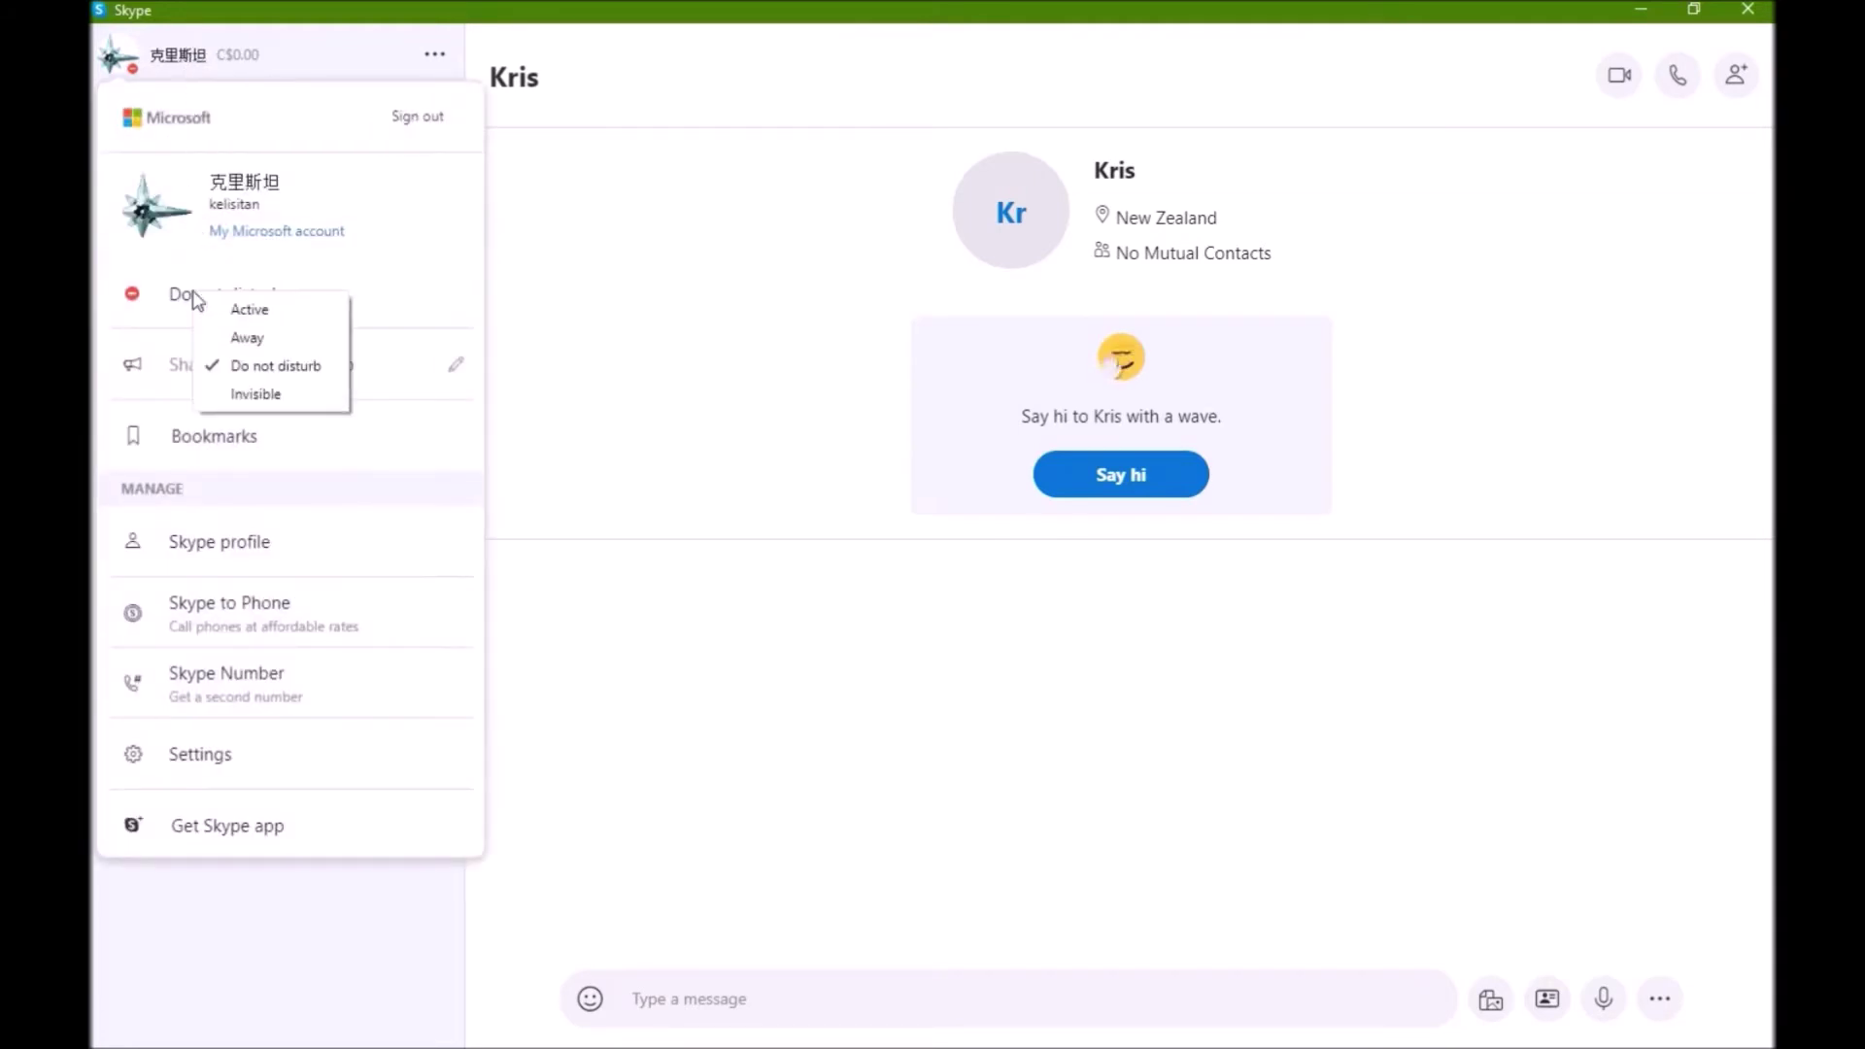
{"action": "left_click", "coordinate": [202, 400]}
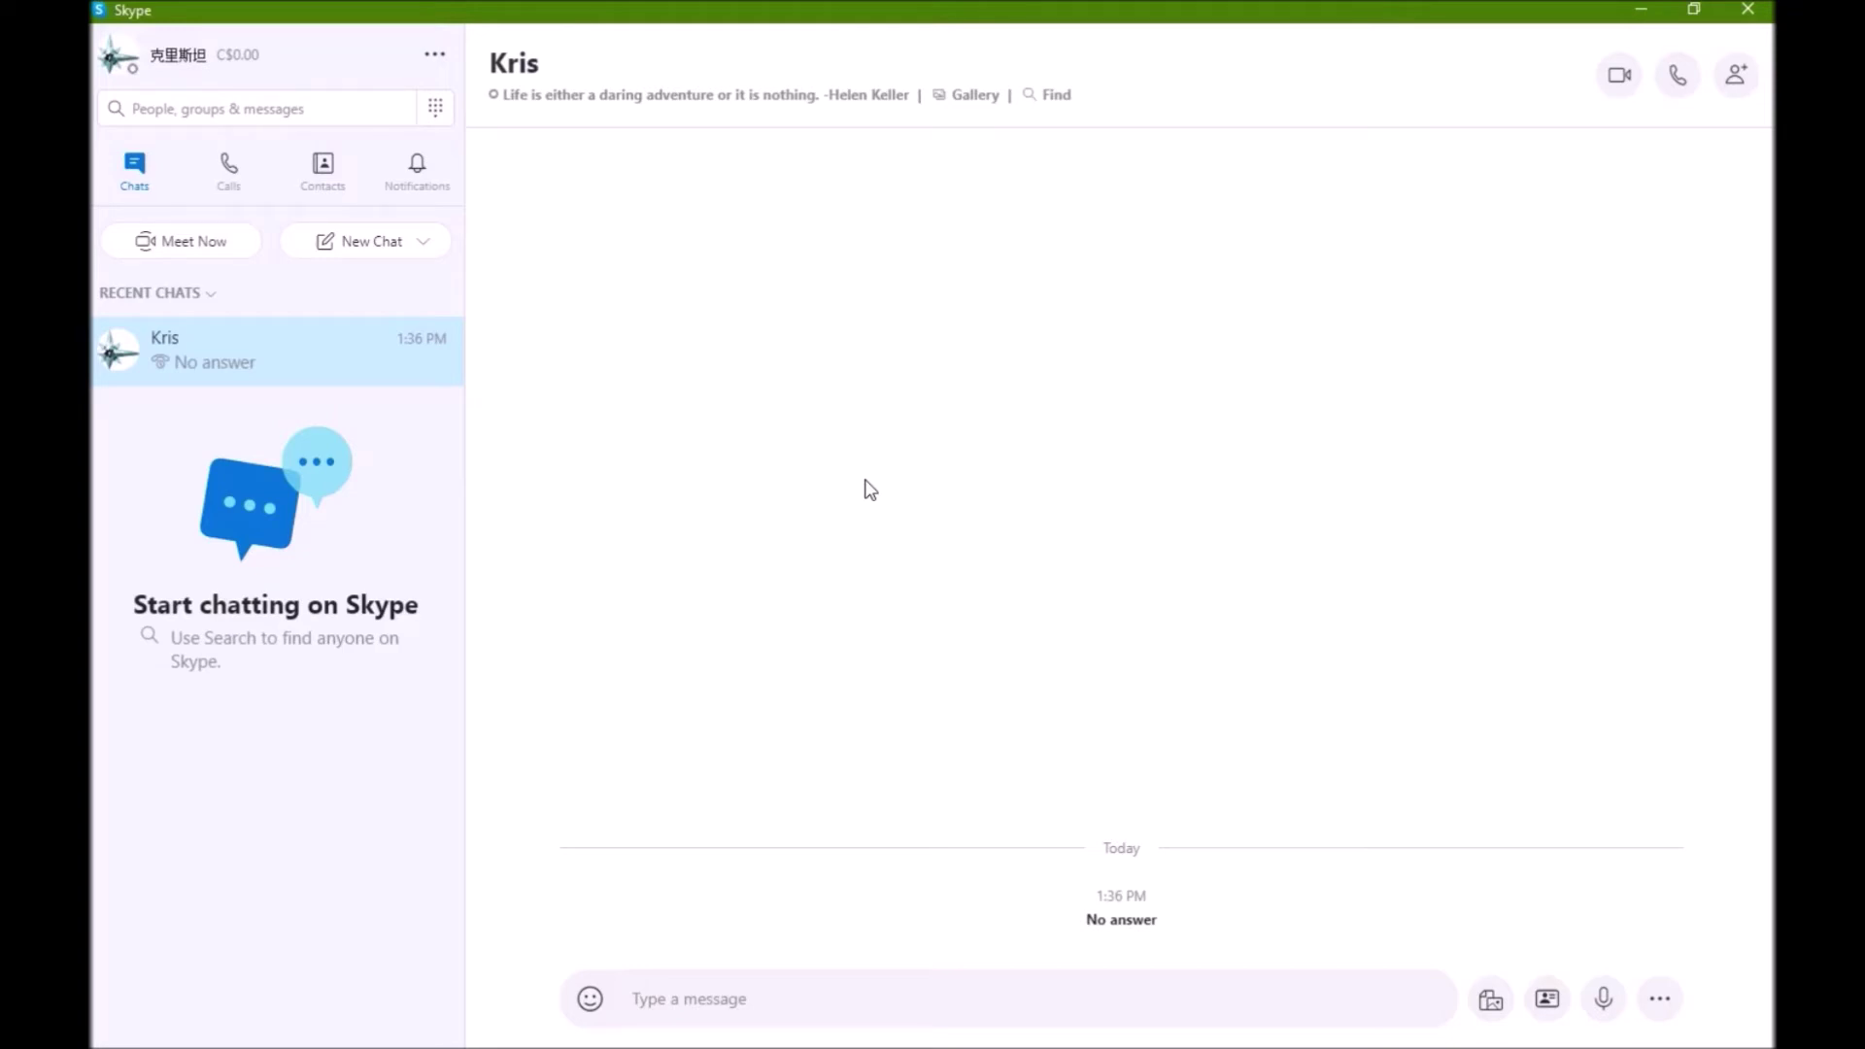
Set the status to Do not disturb and acknowledge the notice.
{"action": "left_click", "coordinate": [191, 60]}
{"action": "left_click", "coordinate": [187, 294]}
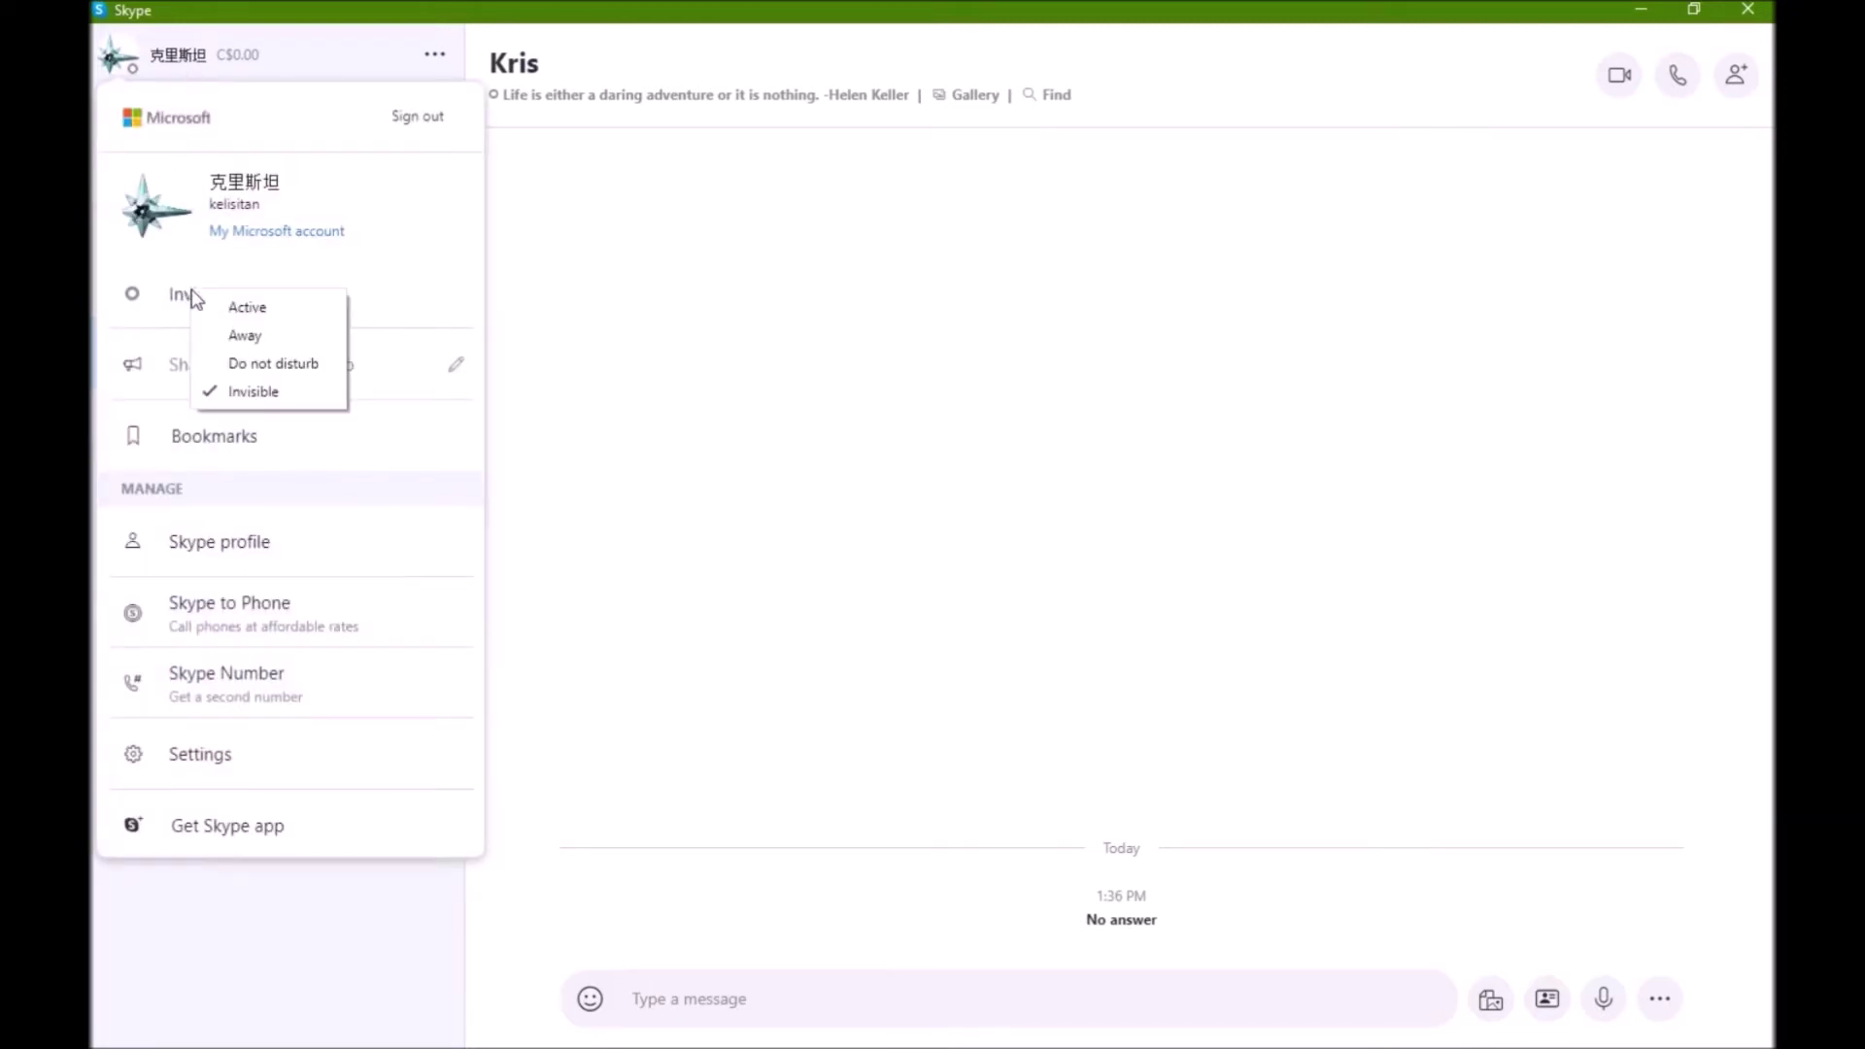
{"action": "left_click", "coordinate": [214, 366]}
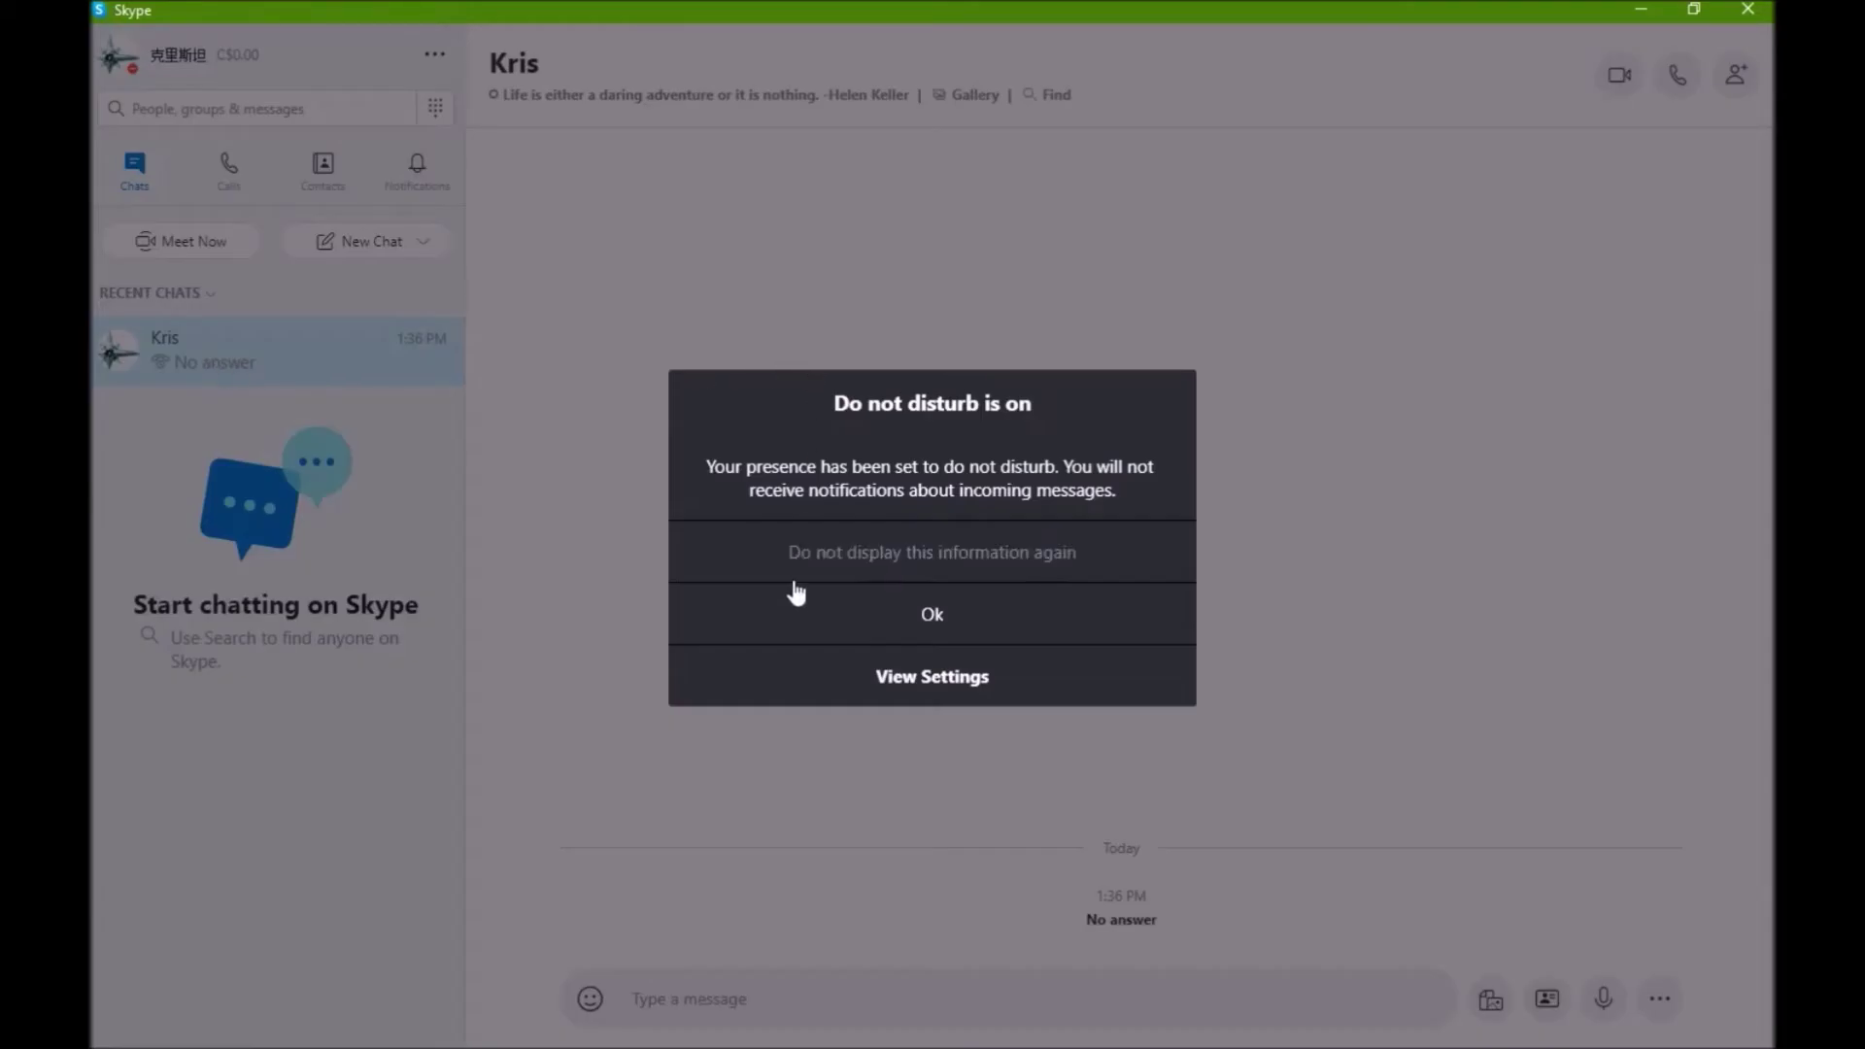
{"action": "left_click", "coordinate": [798, 614]}
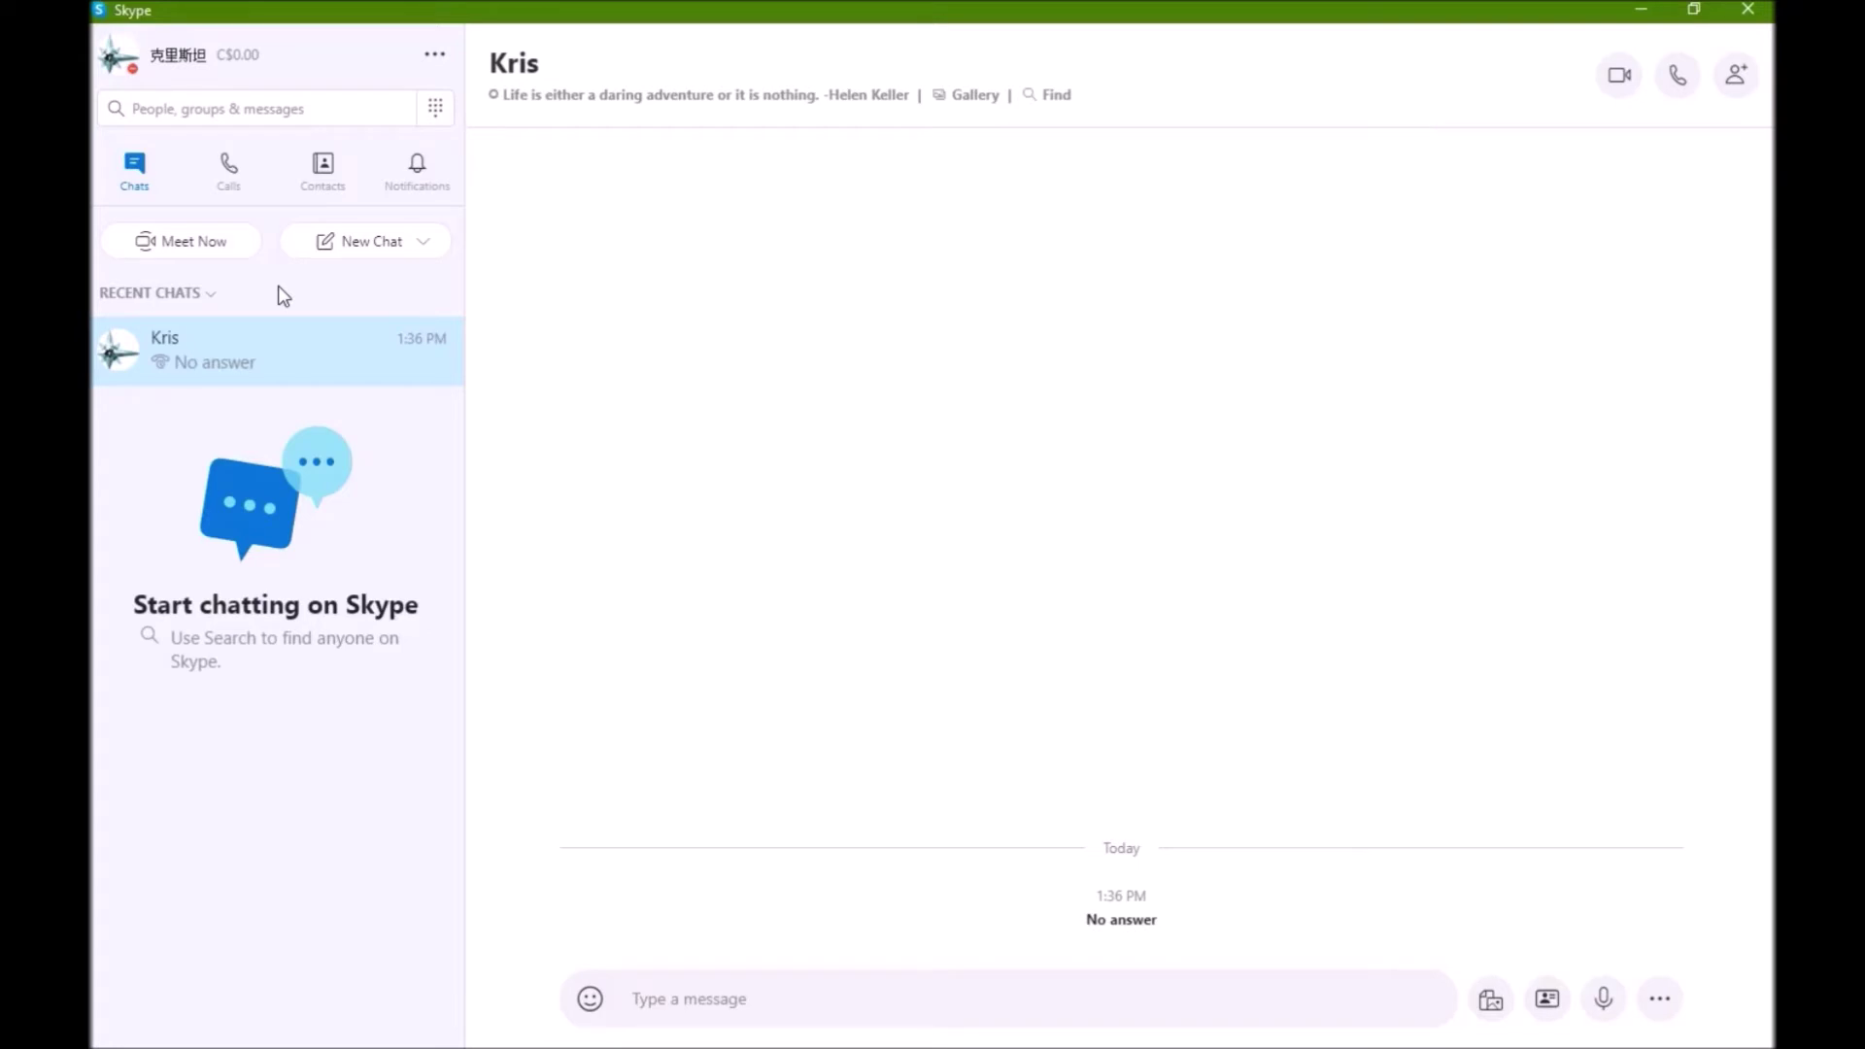
Switch the status to Away and view the empty Notifications list.
{"action": "left_click", "coordinate": [148, 65]}
{"action": "left_click", "coordinate": [148, 113]}
{"action": "left_click", "coordinate": [458, 176]}
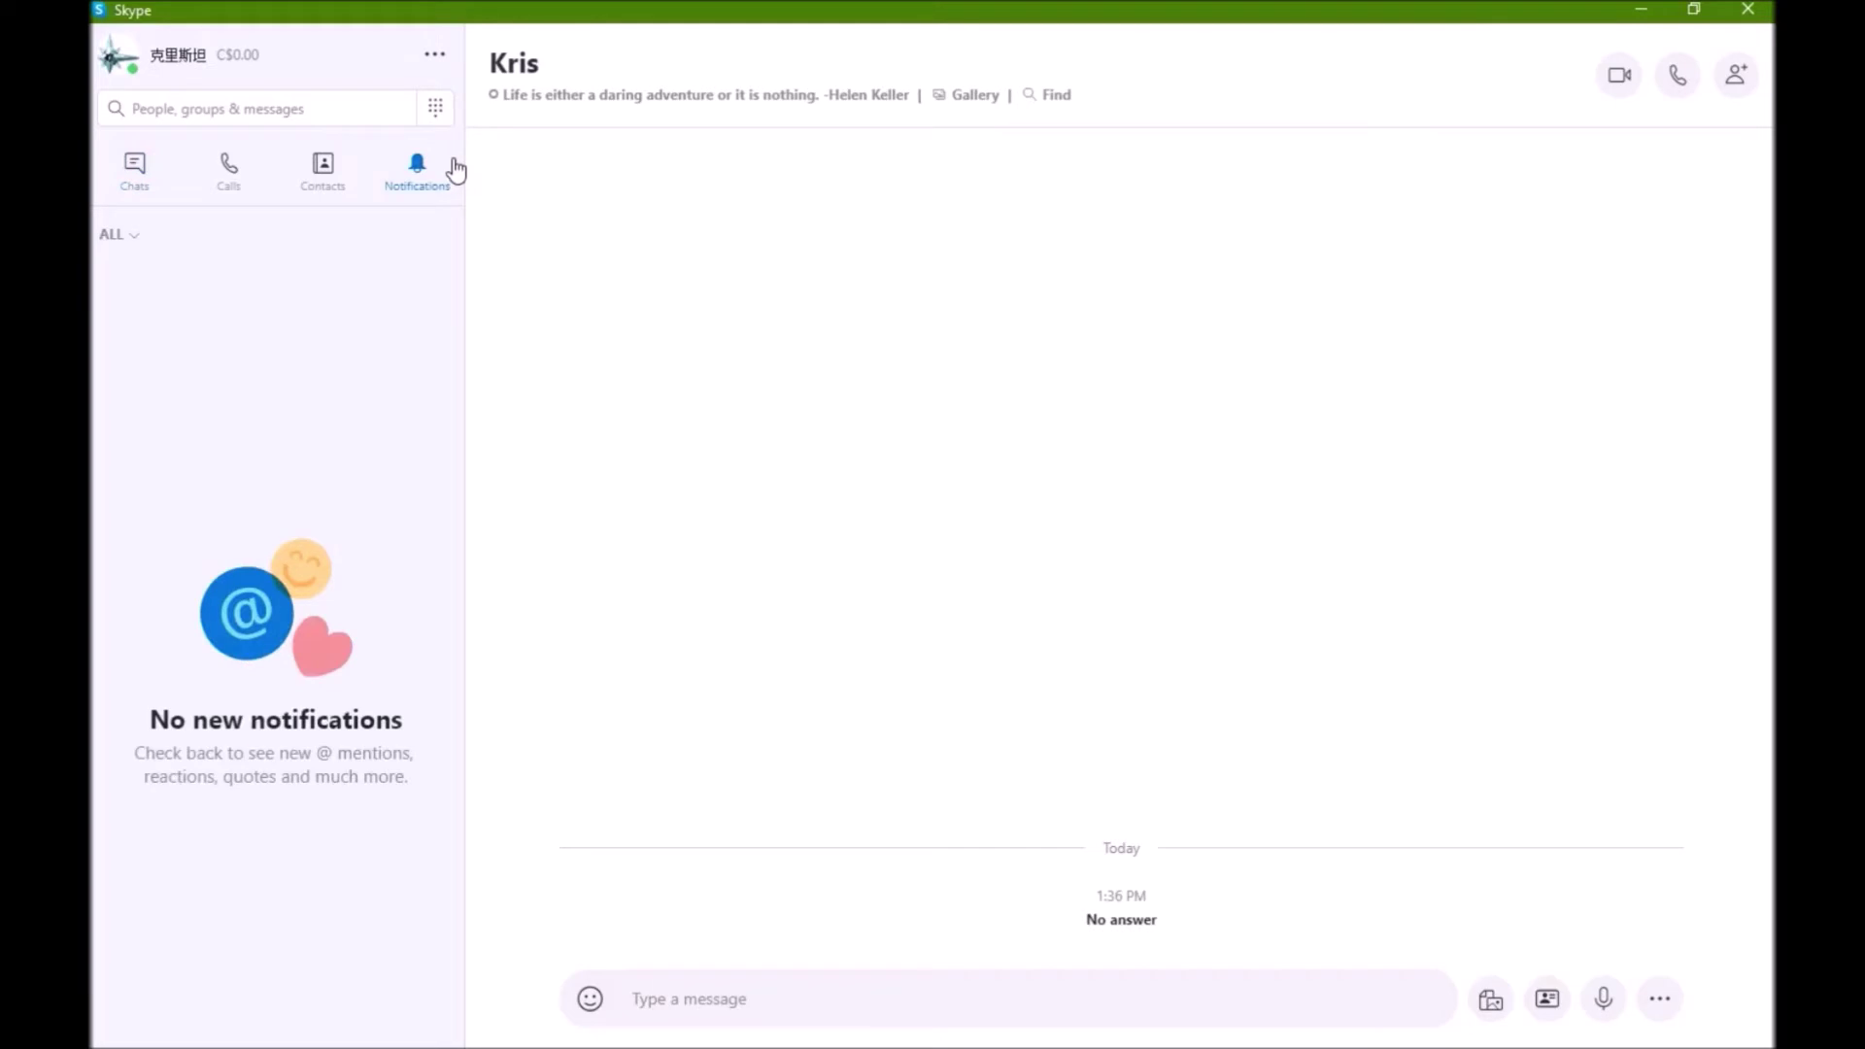
Open Settings from the ... menu, view Notifications, then go back to Account & Profile.
{"action": "left_click", "coordinate": [439, 66]}
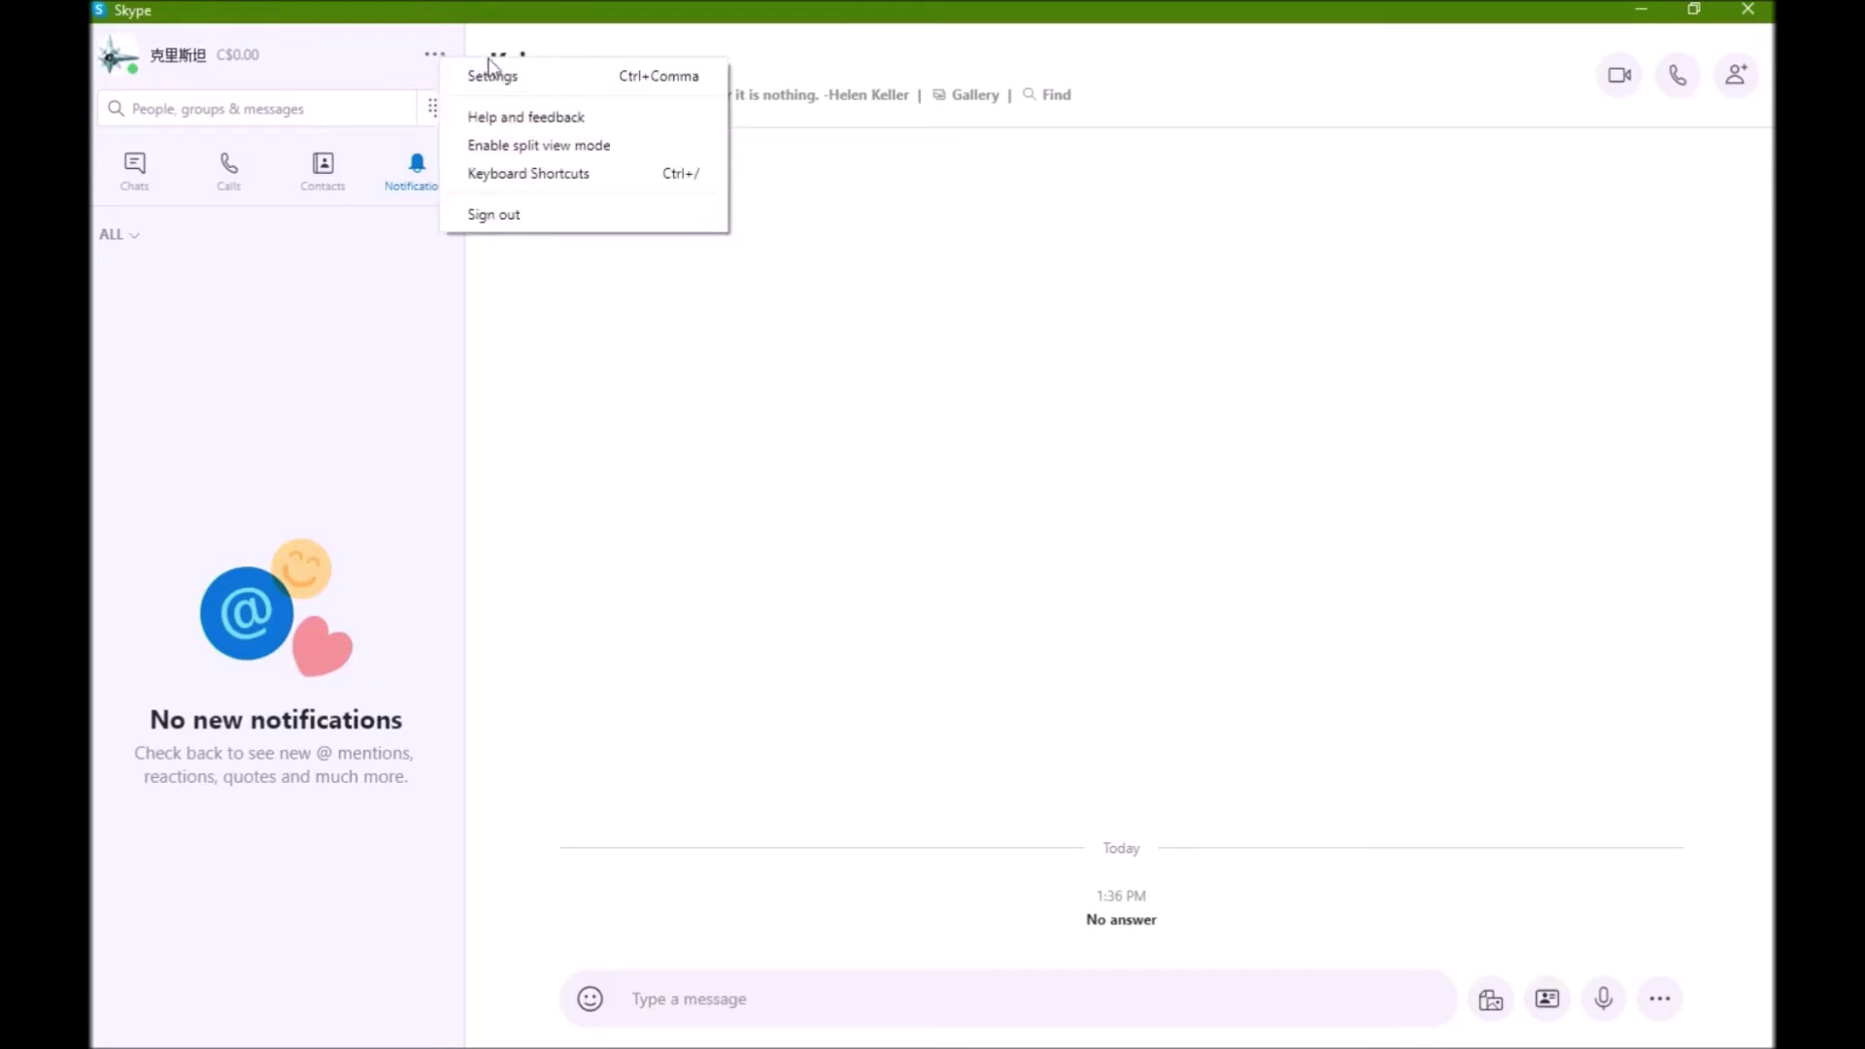
{"action": "left_click", "coordinate": [563, 78]}
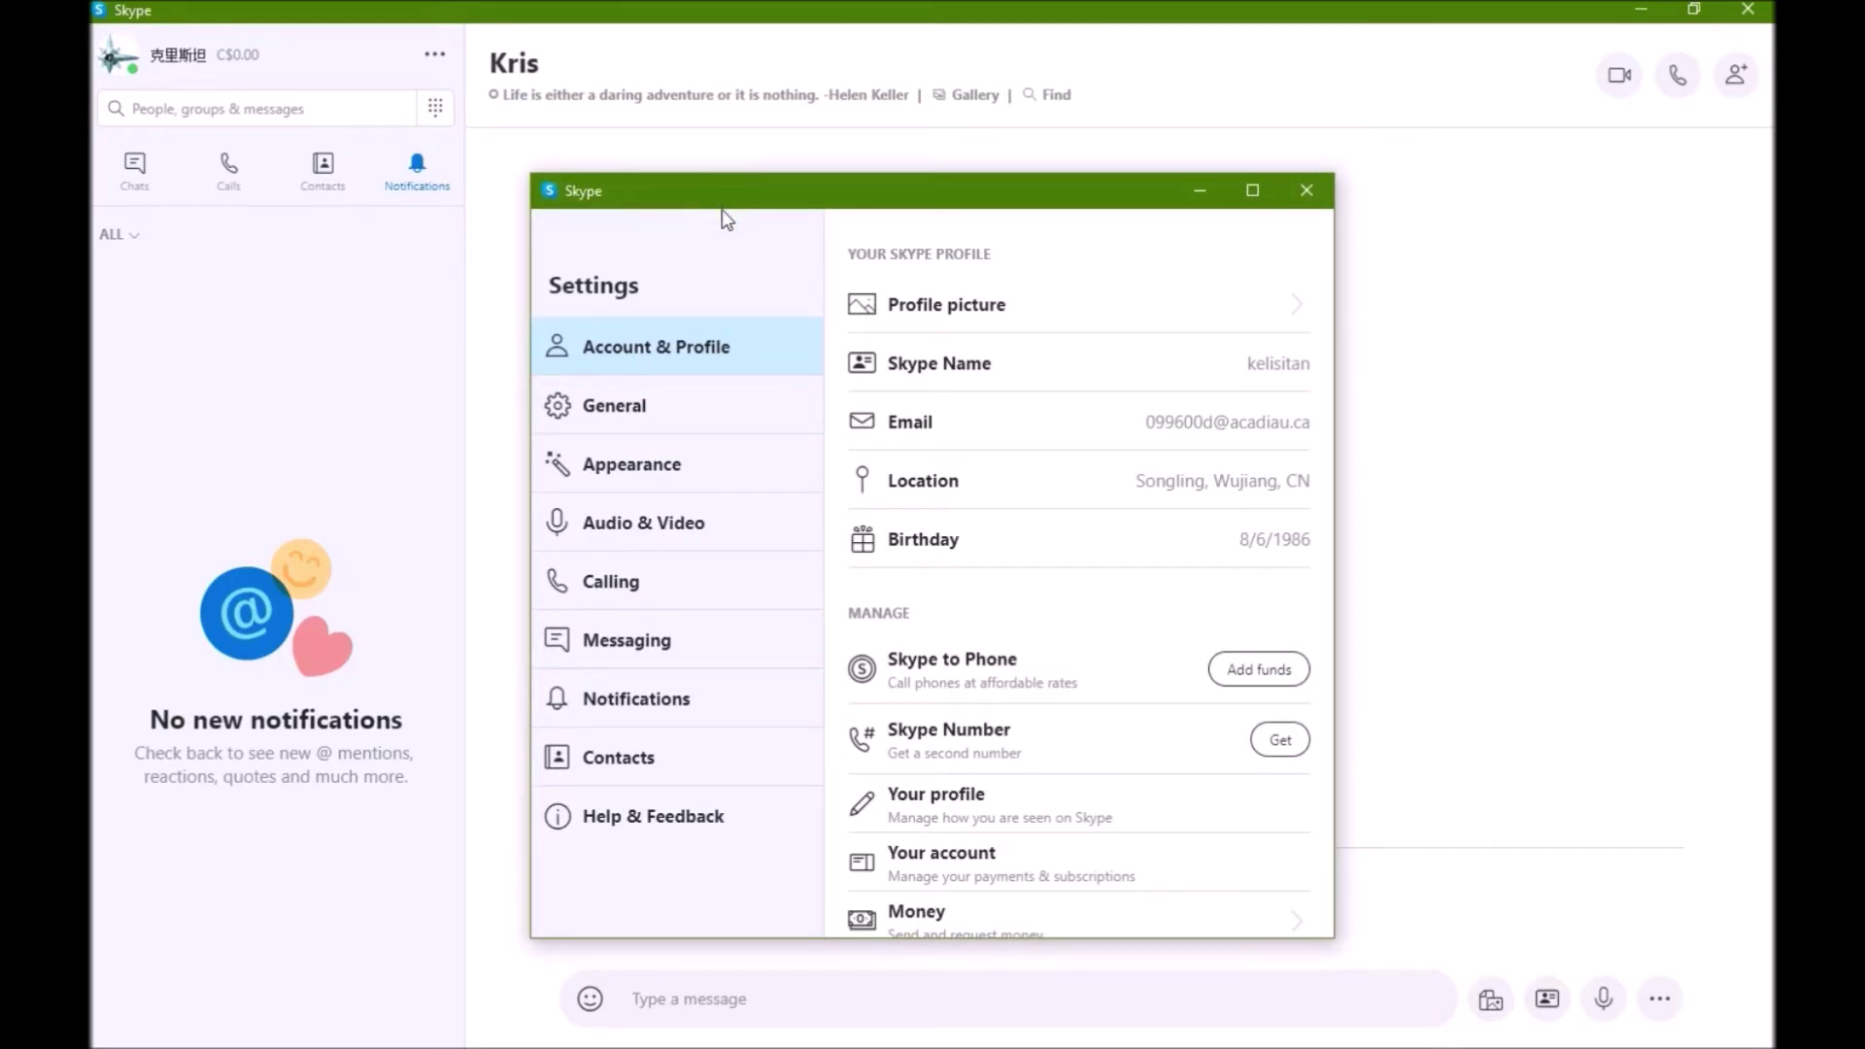
{"action": "left_click", "coordinate": [797, 352]}
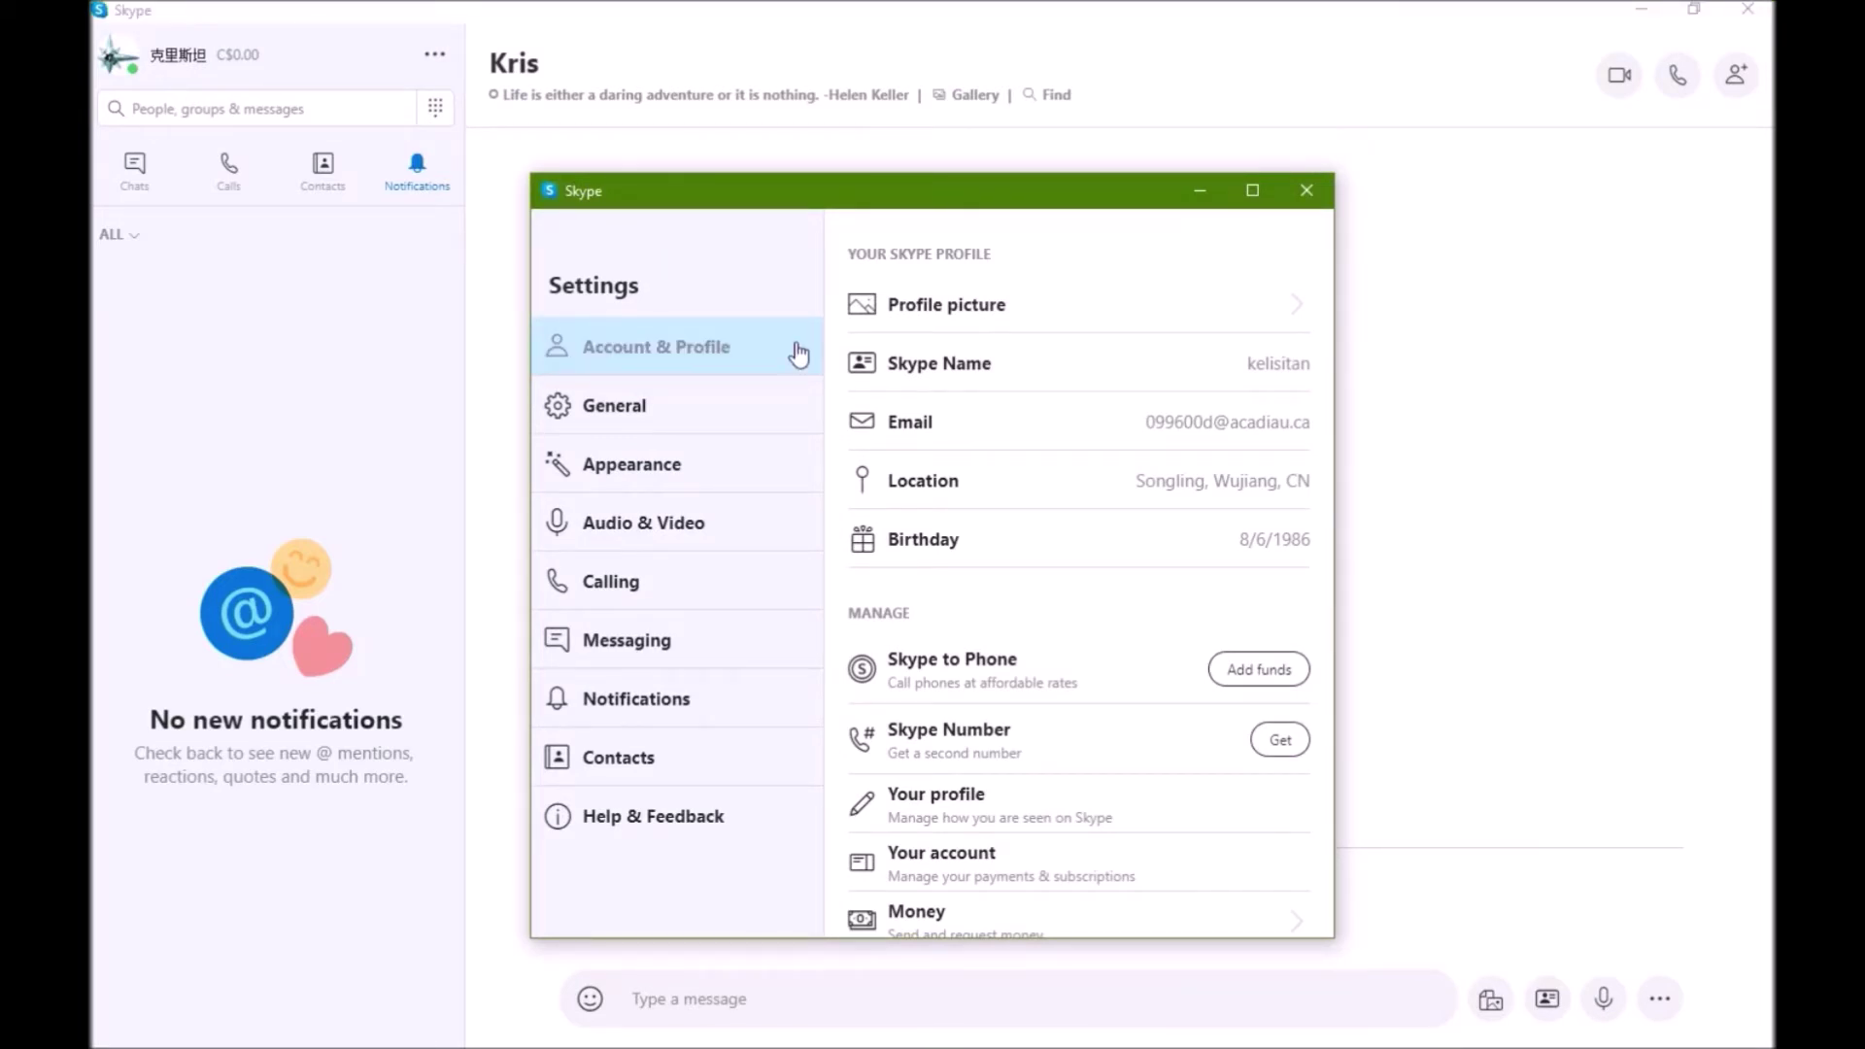
{"action": "left_click", "coordinate": [768, 704]}
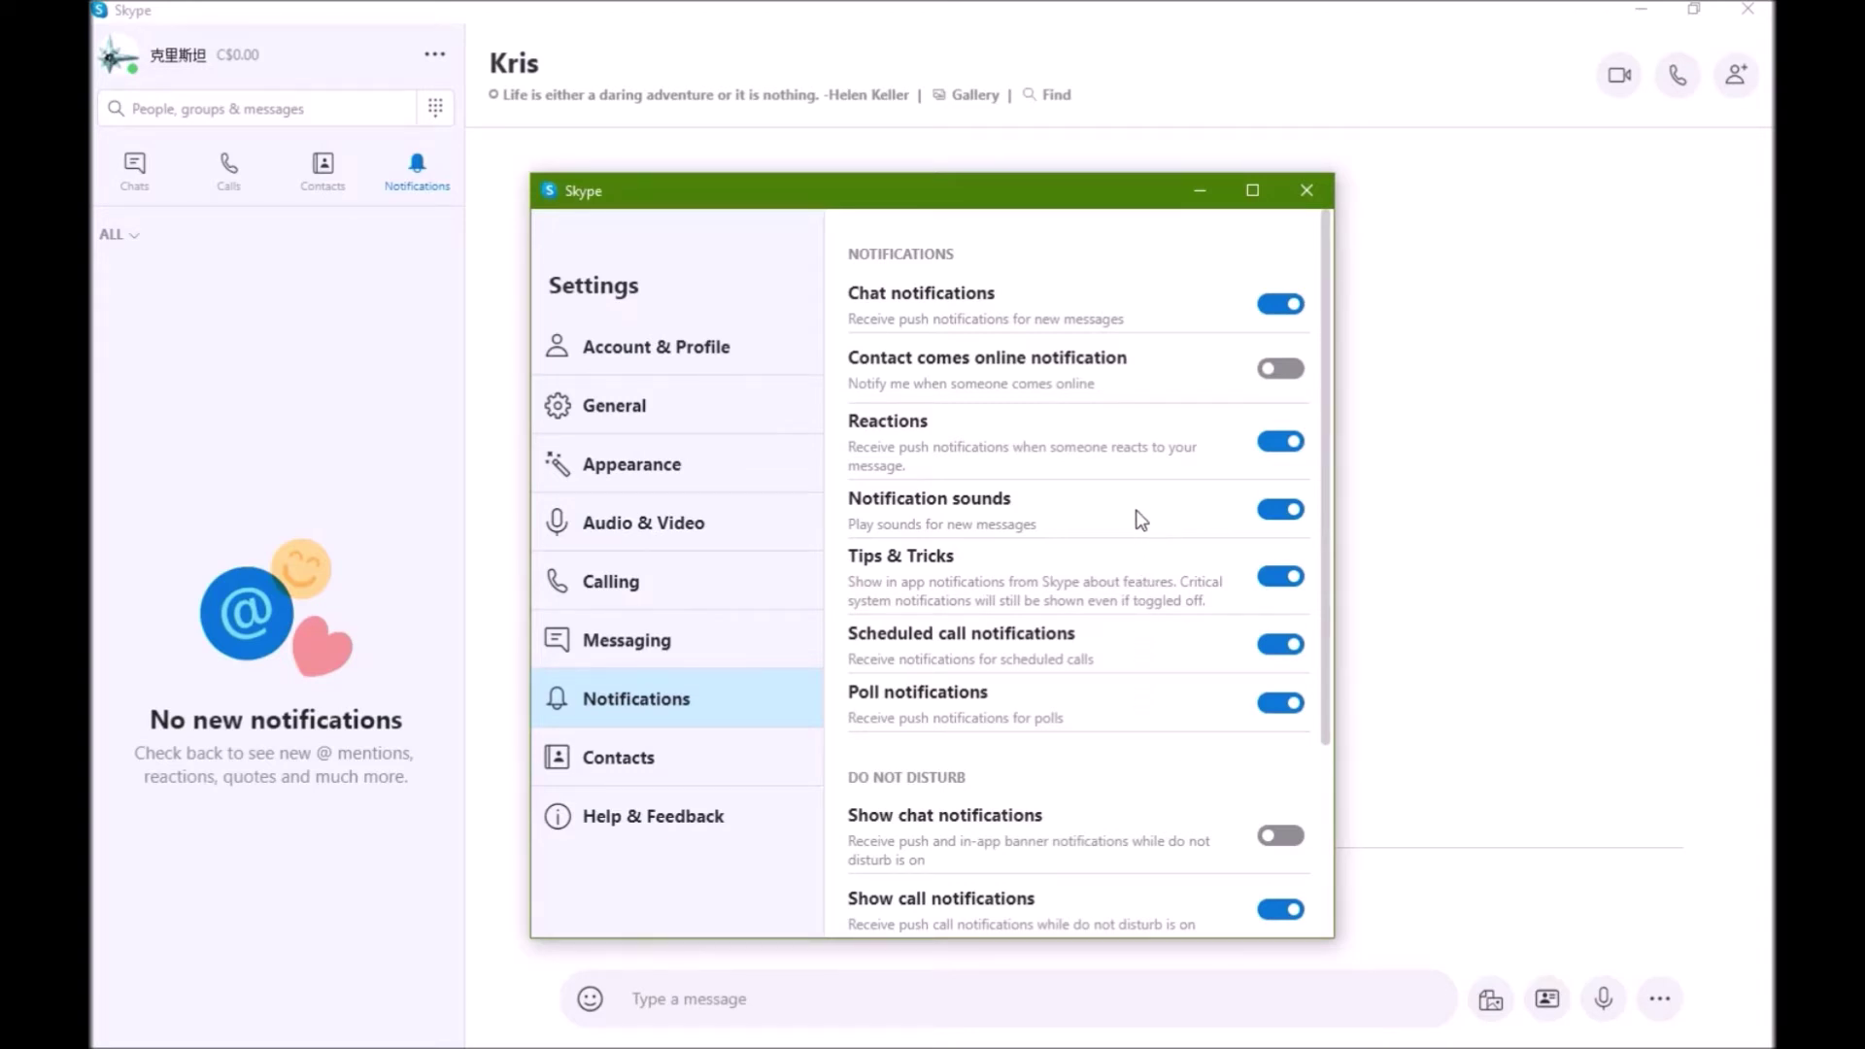
{"action": "left_click", "coordinate": [683, 361]}
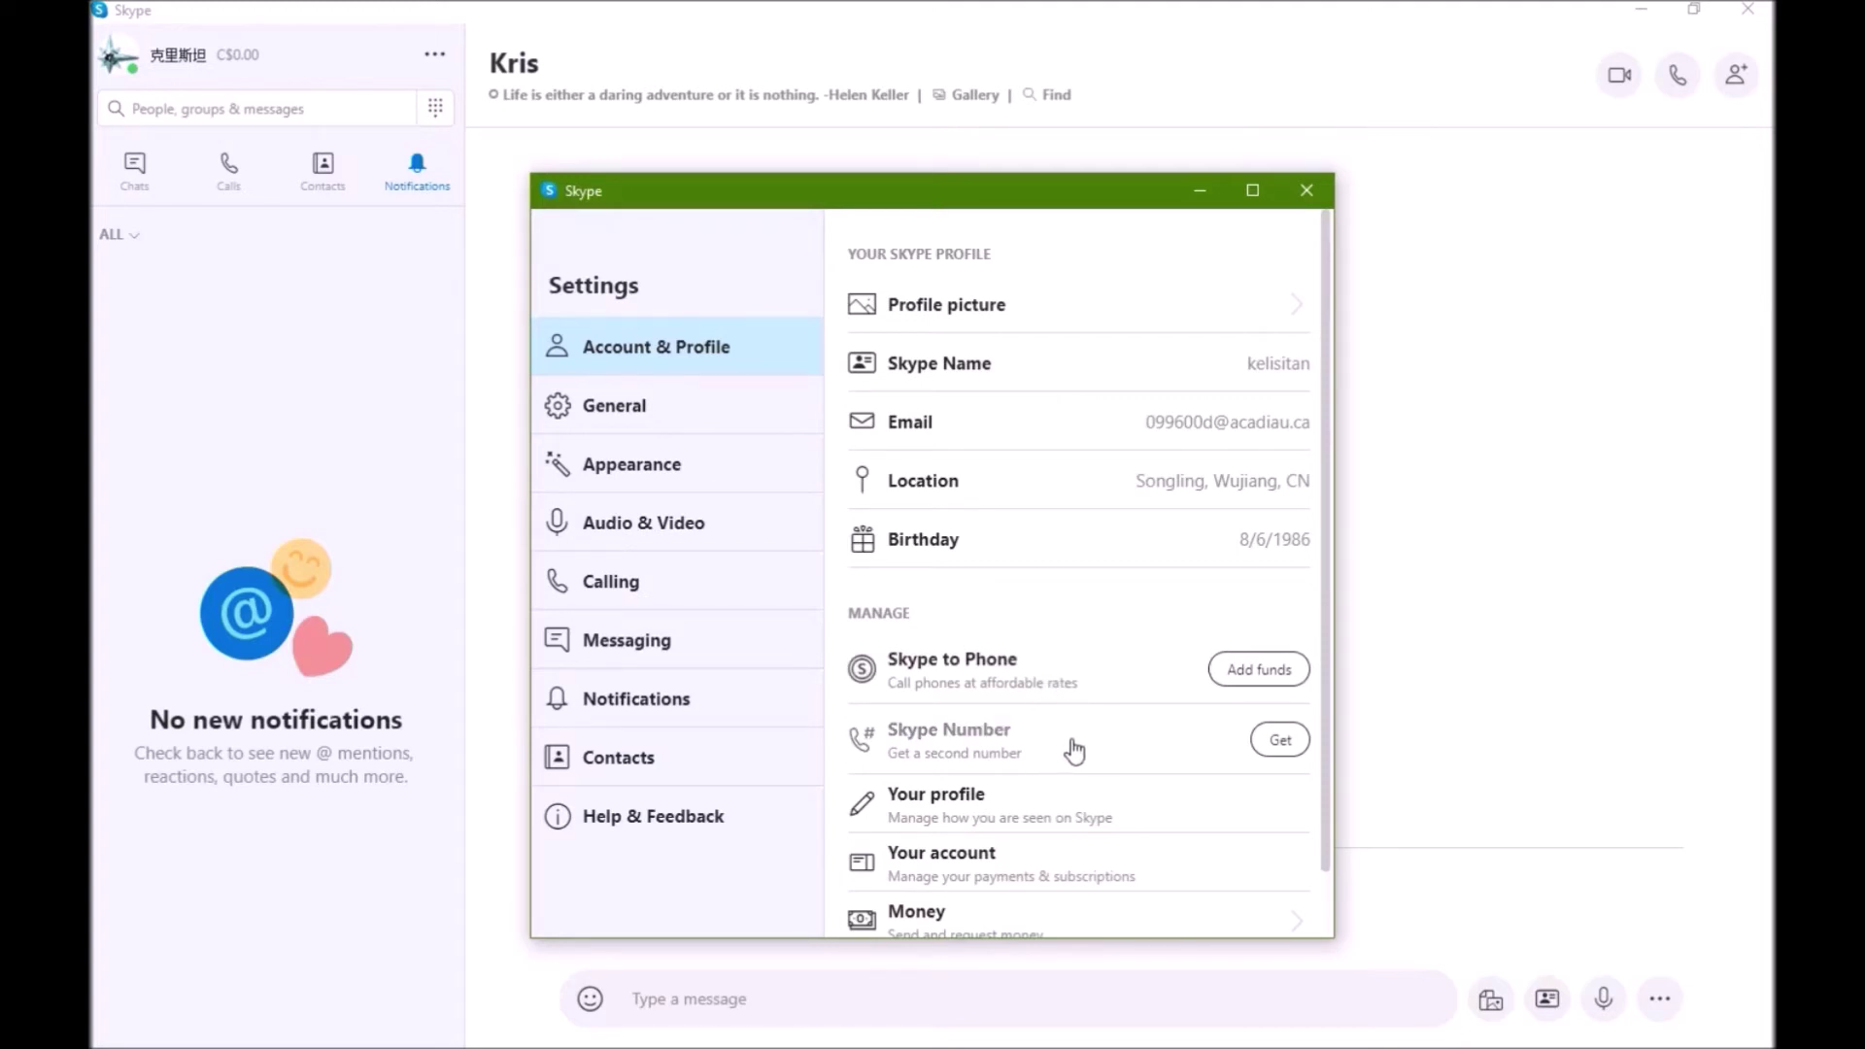
Scroll through Account & Profile, then view the General and Appearance settings pages.
{"action": "left_click_drag", "start_coordinate": [1326, 714], "coordinate": [1321, 819]}
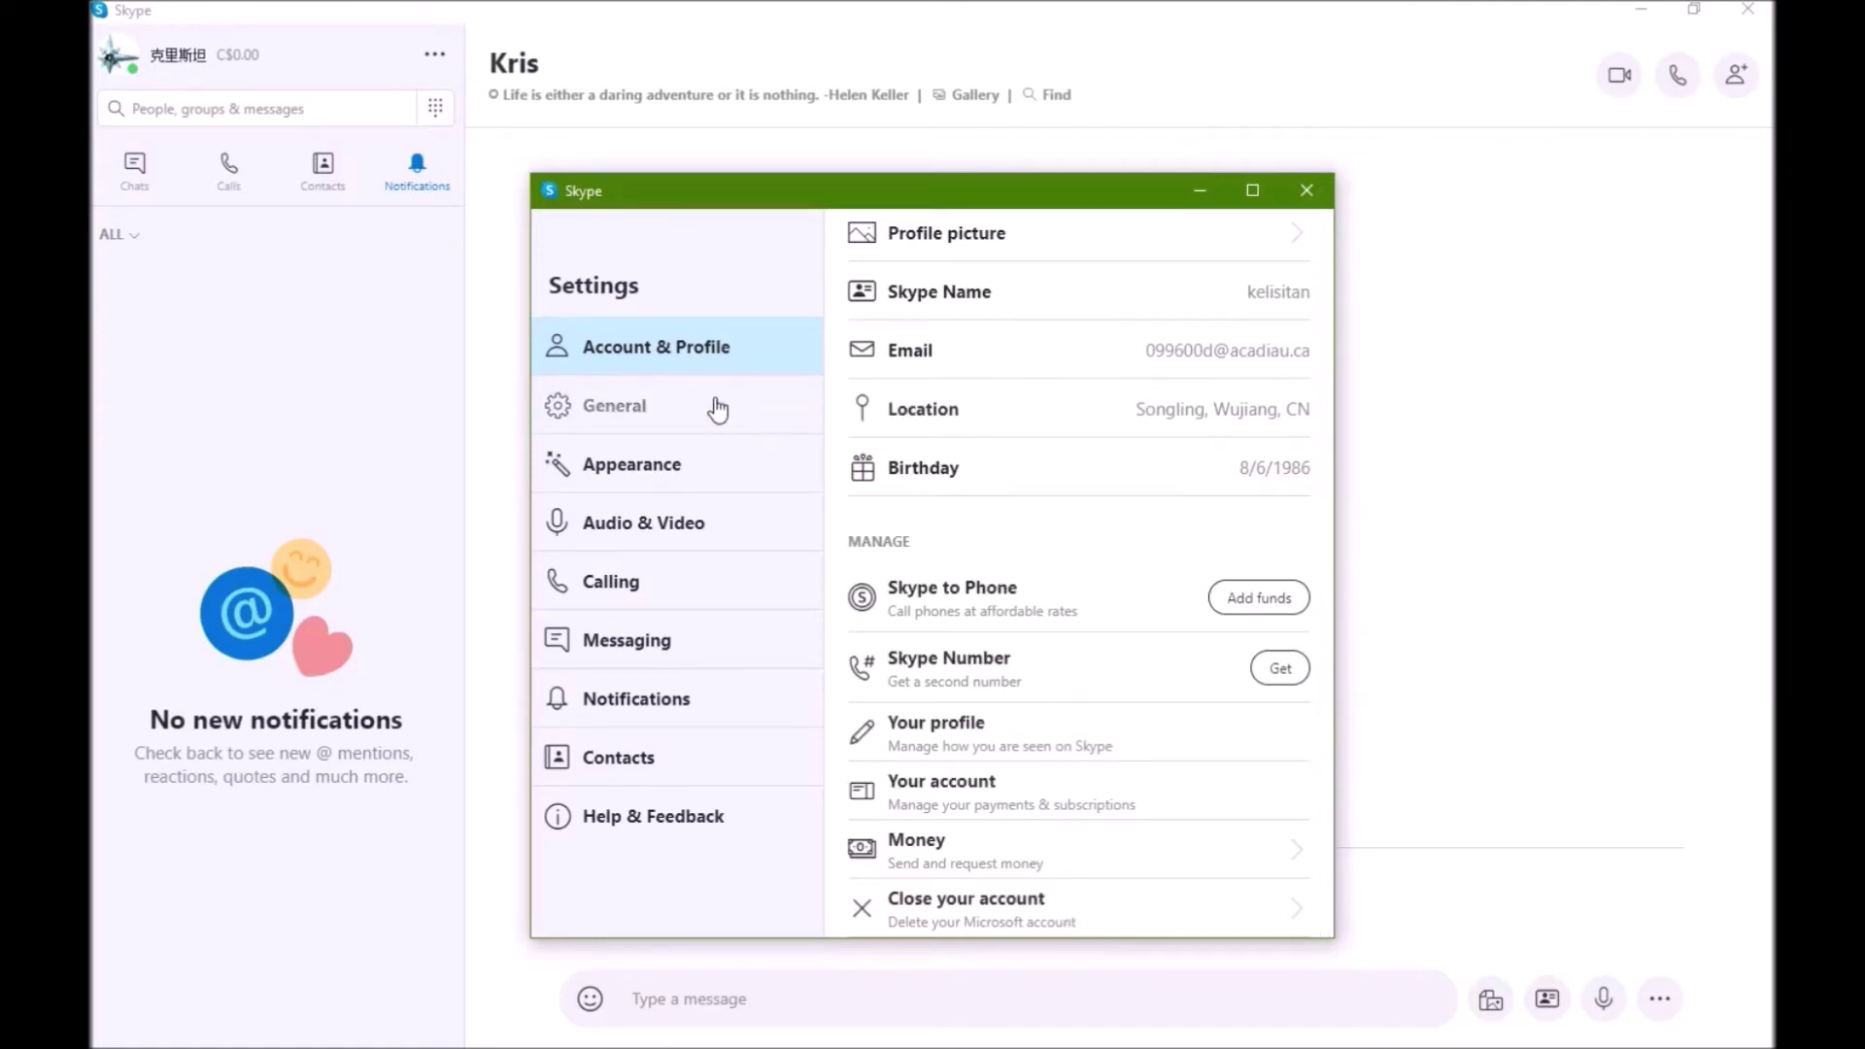
{"action": "left_click", "coordinate": [650, 408]}
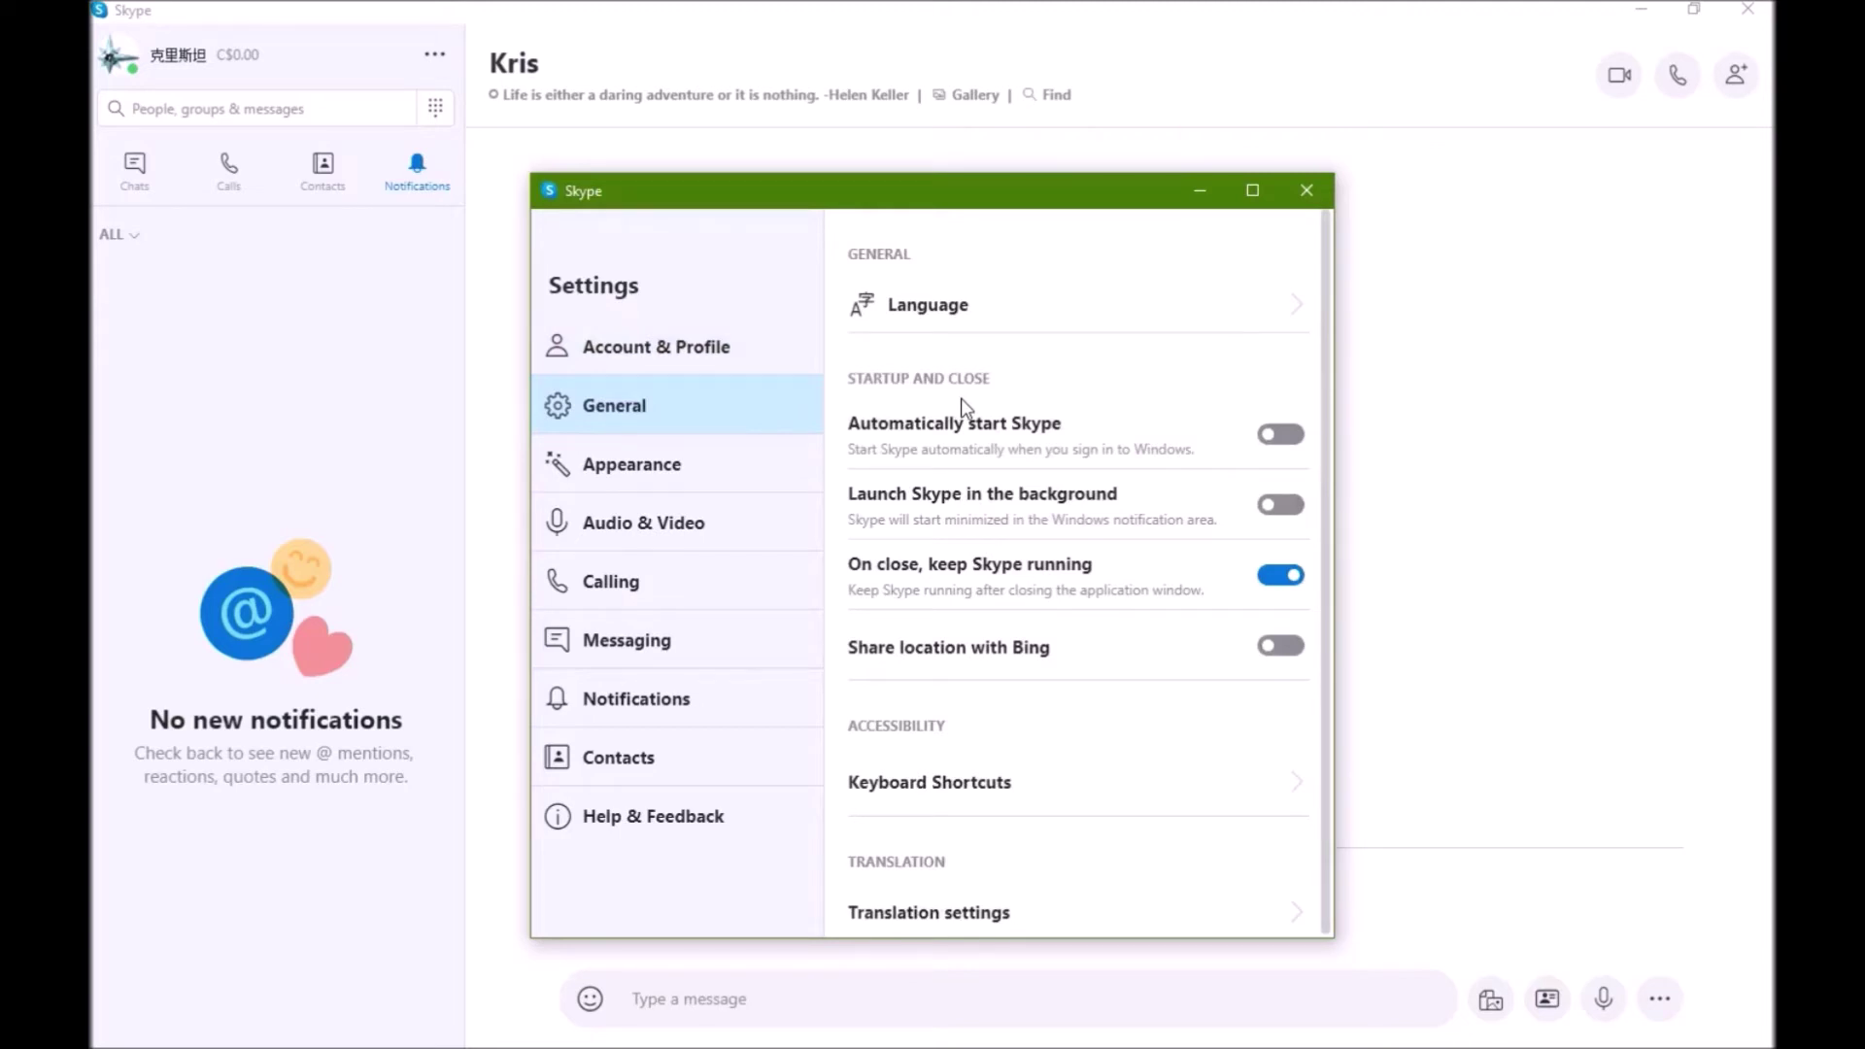
{"action": "left_click", "coordinate": [679, 470]}
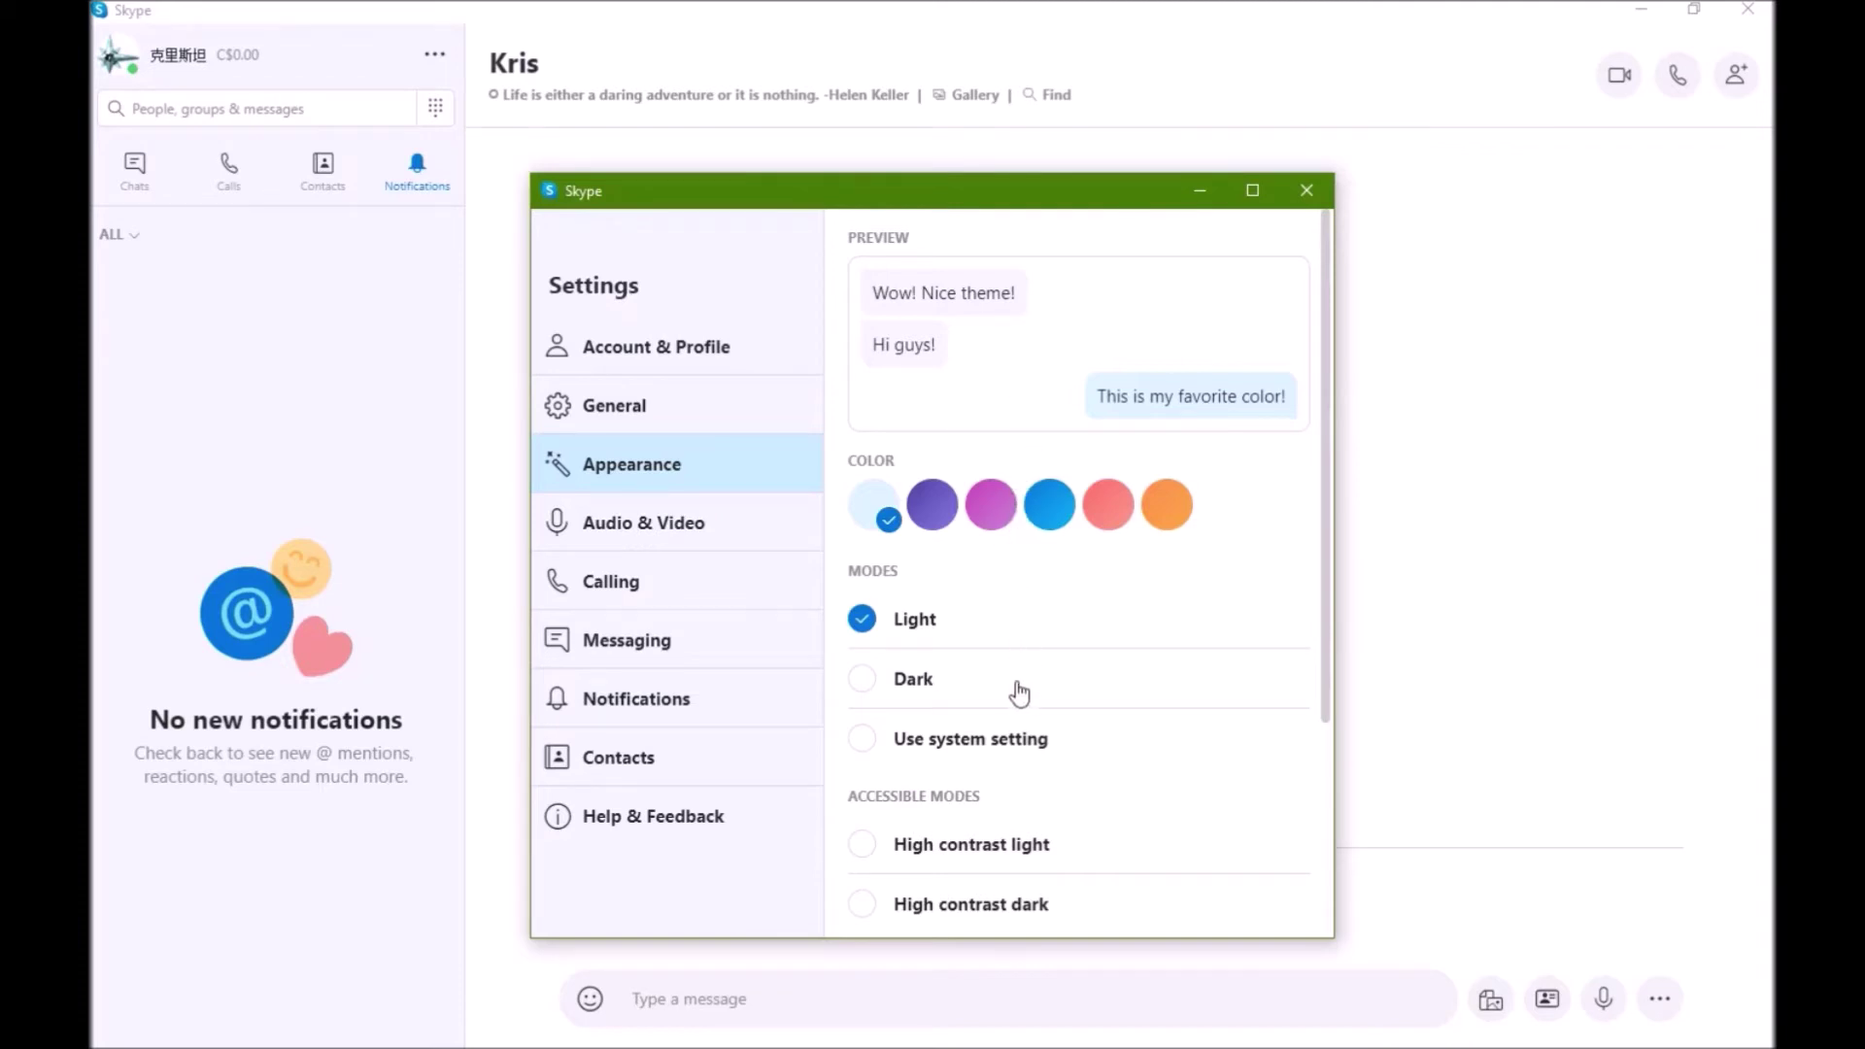
Try Dark mode, revert to Light mode, then show Audio & Video with the LifeCam VX-2000 preview.
{"action": "left_click", "coordinate": [911, 684]}
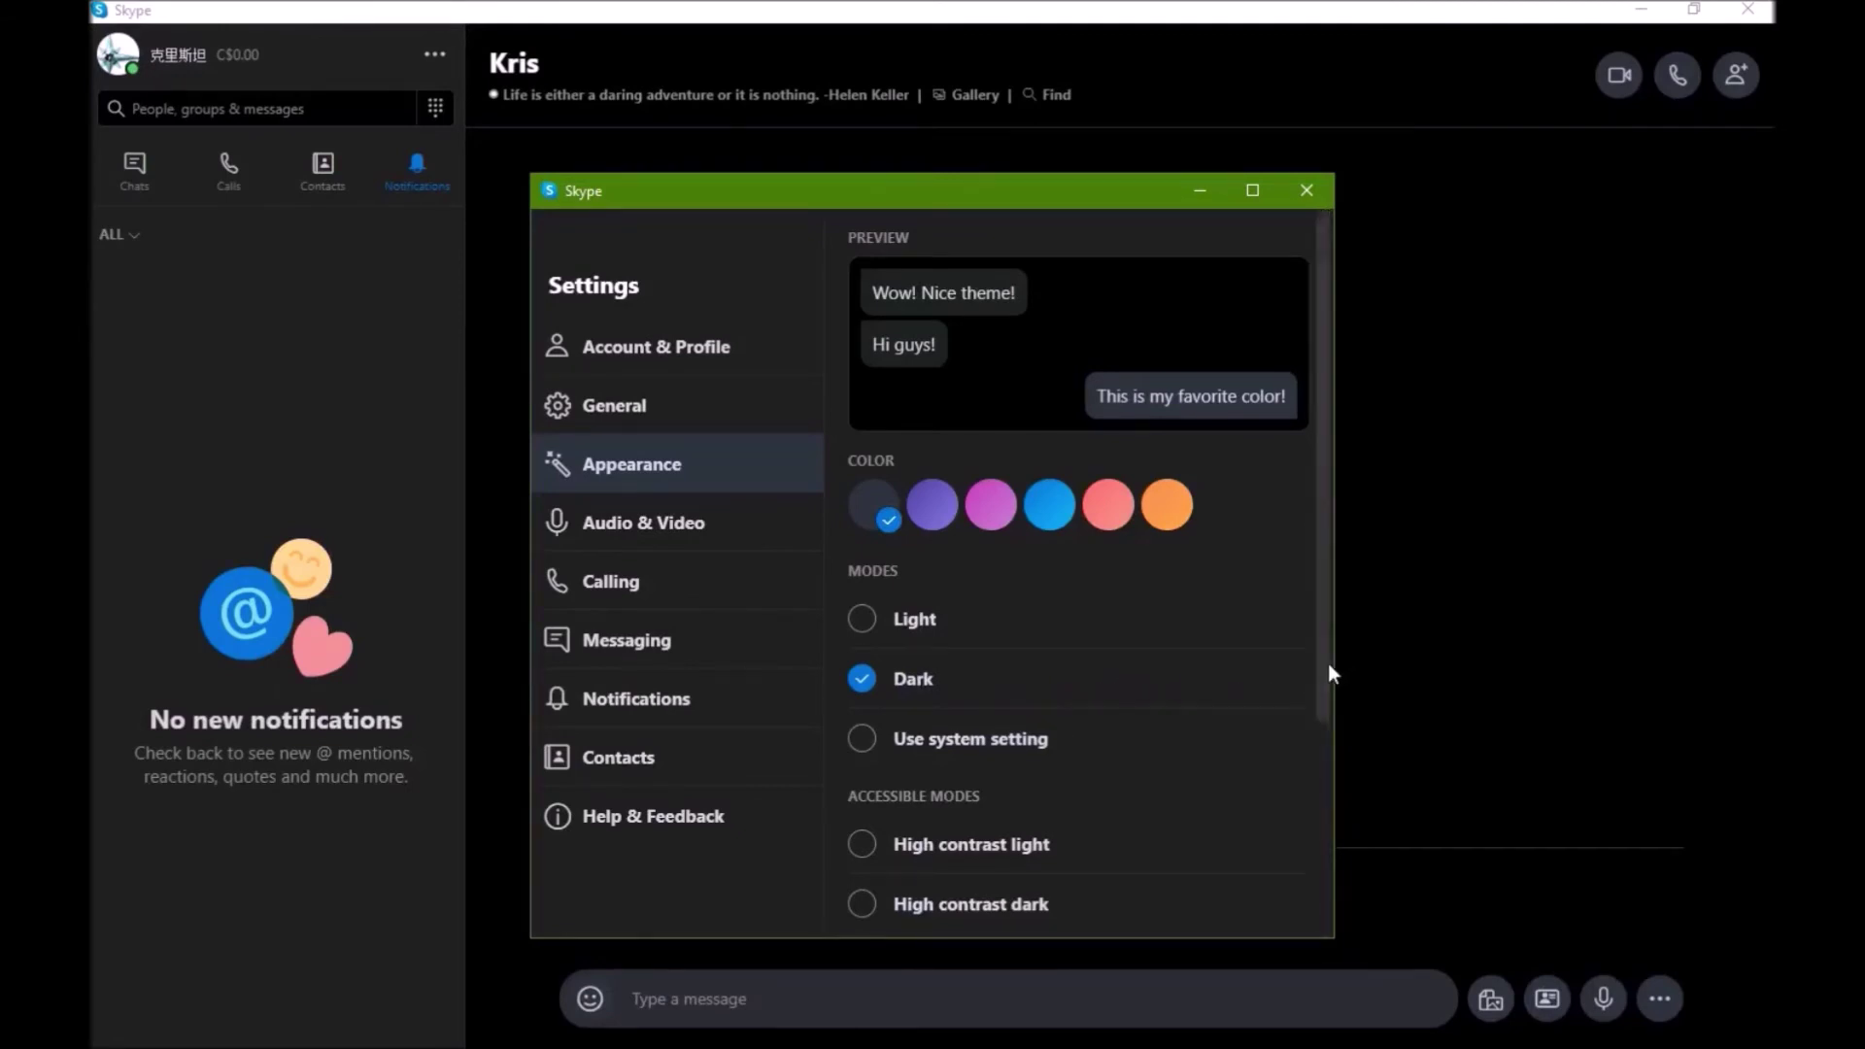
{"action": "left_click_drag", "start_coordinate": [1325, 664], "coordinate": [1312, 895]}
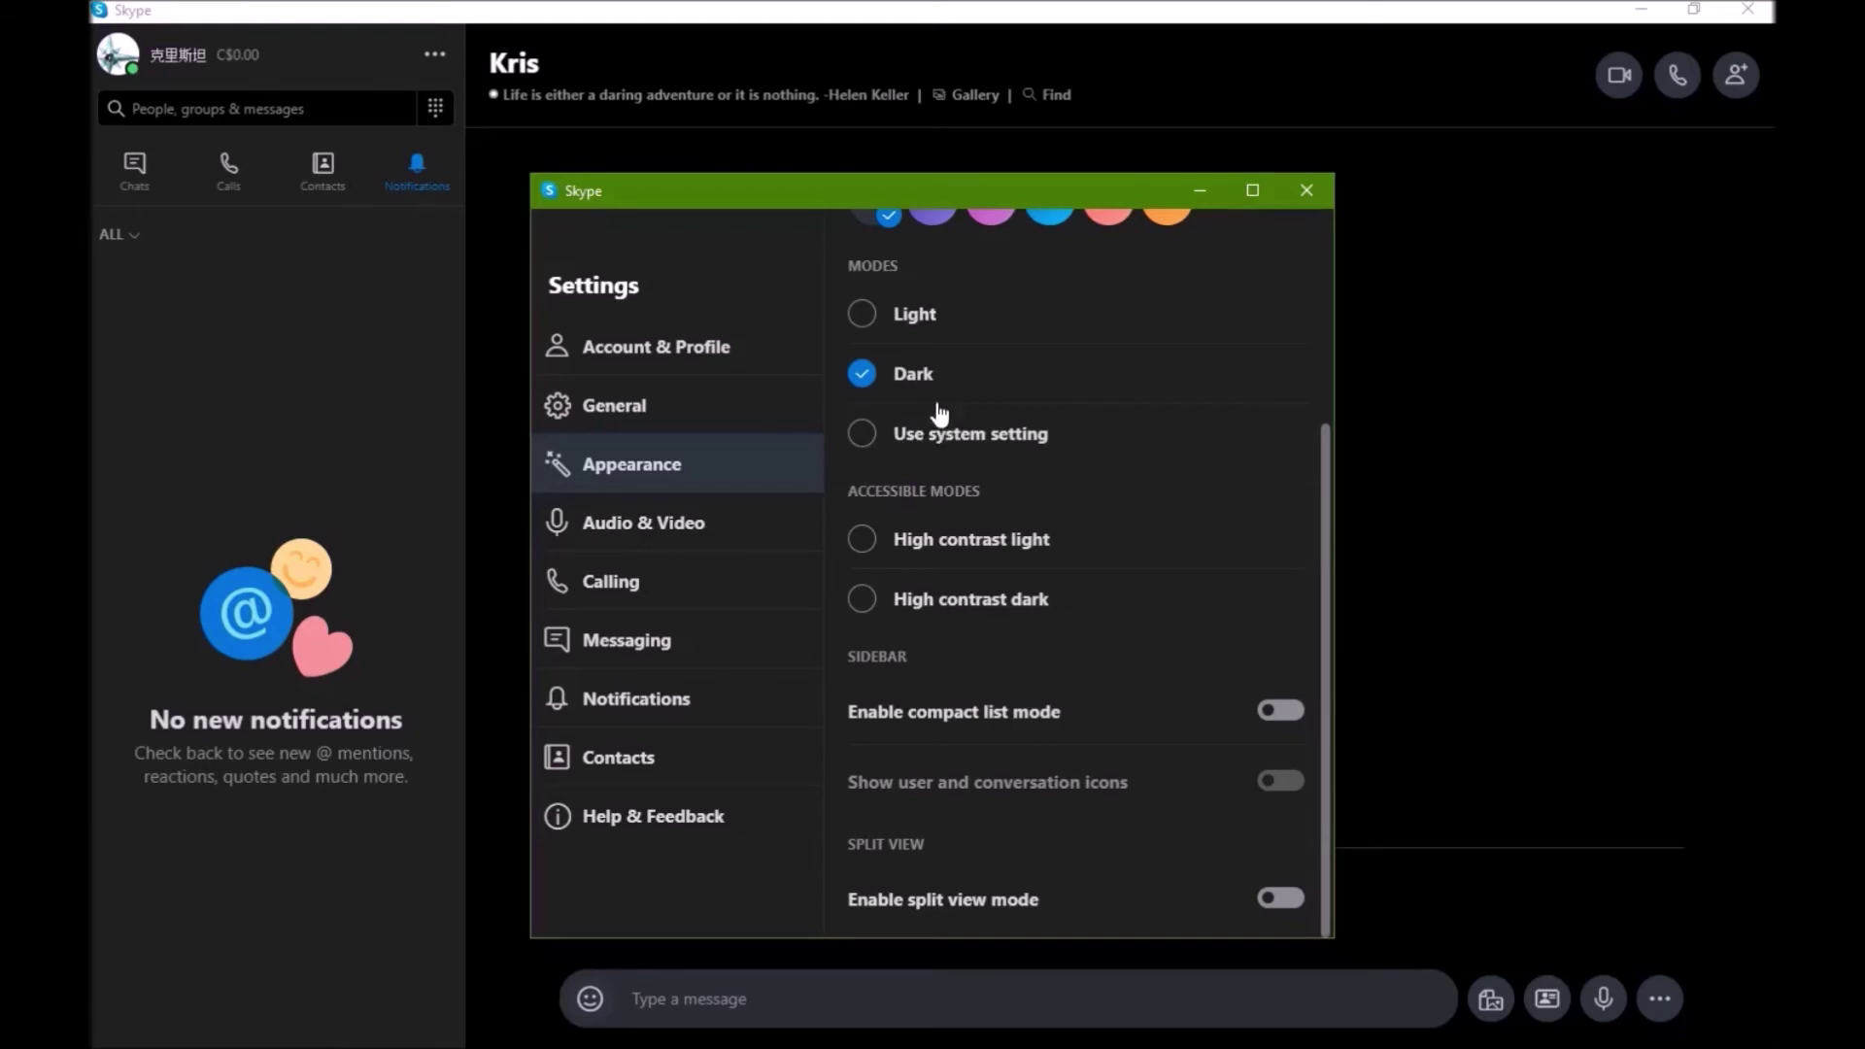
{"action": "left_click", "coordinate": [914, 320]}
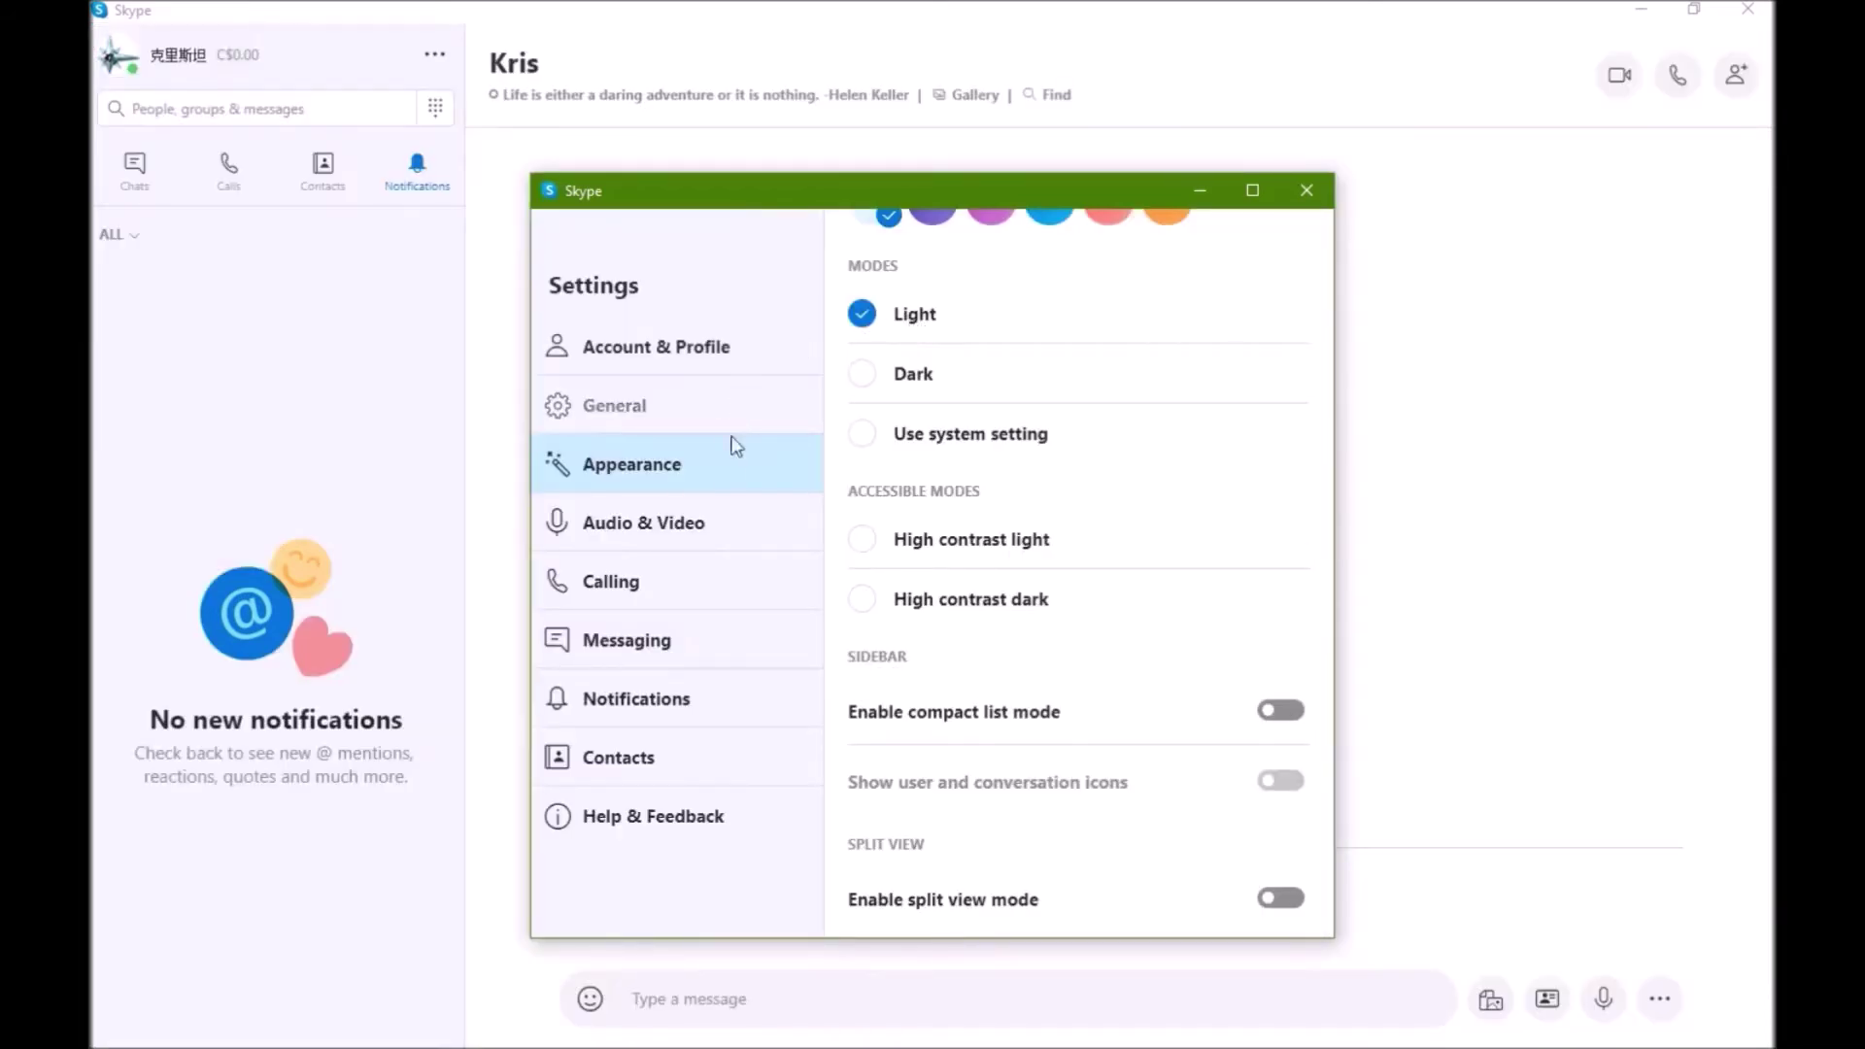
{"action": "left_click", "coordinate": [725, 534]}
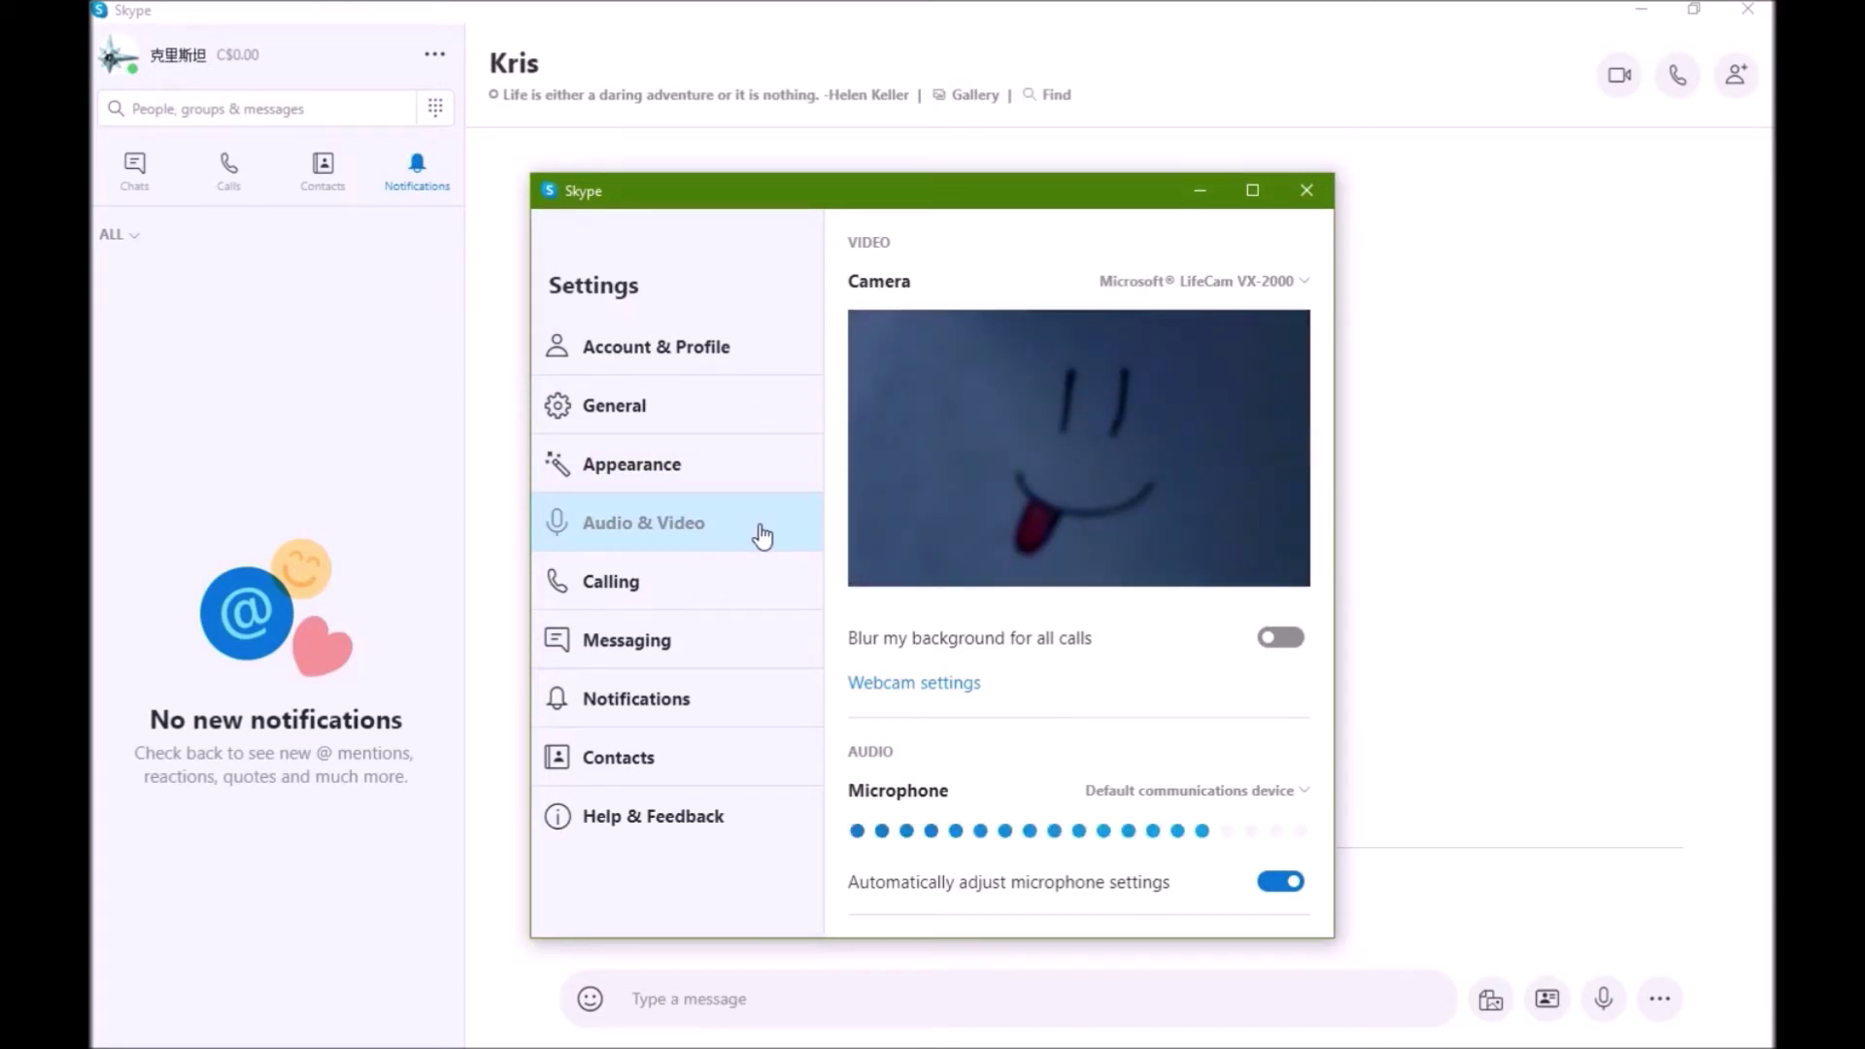
Review the Calling, Messaging and Contacts settings pages.
{"action": "left_click", "coordinate": [729, 588]}
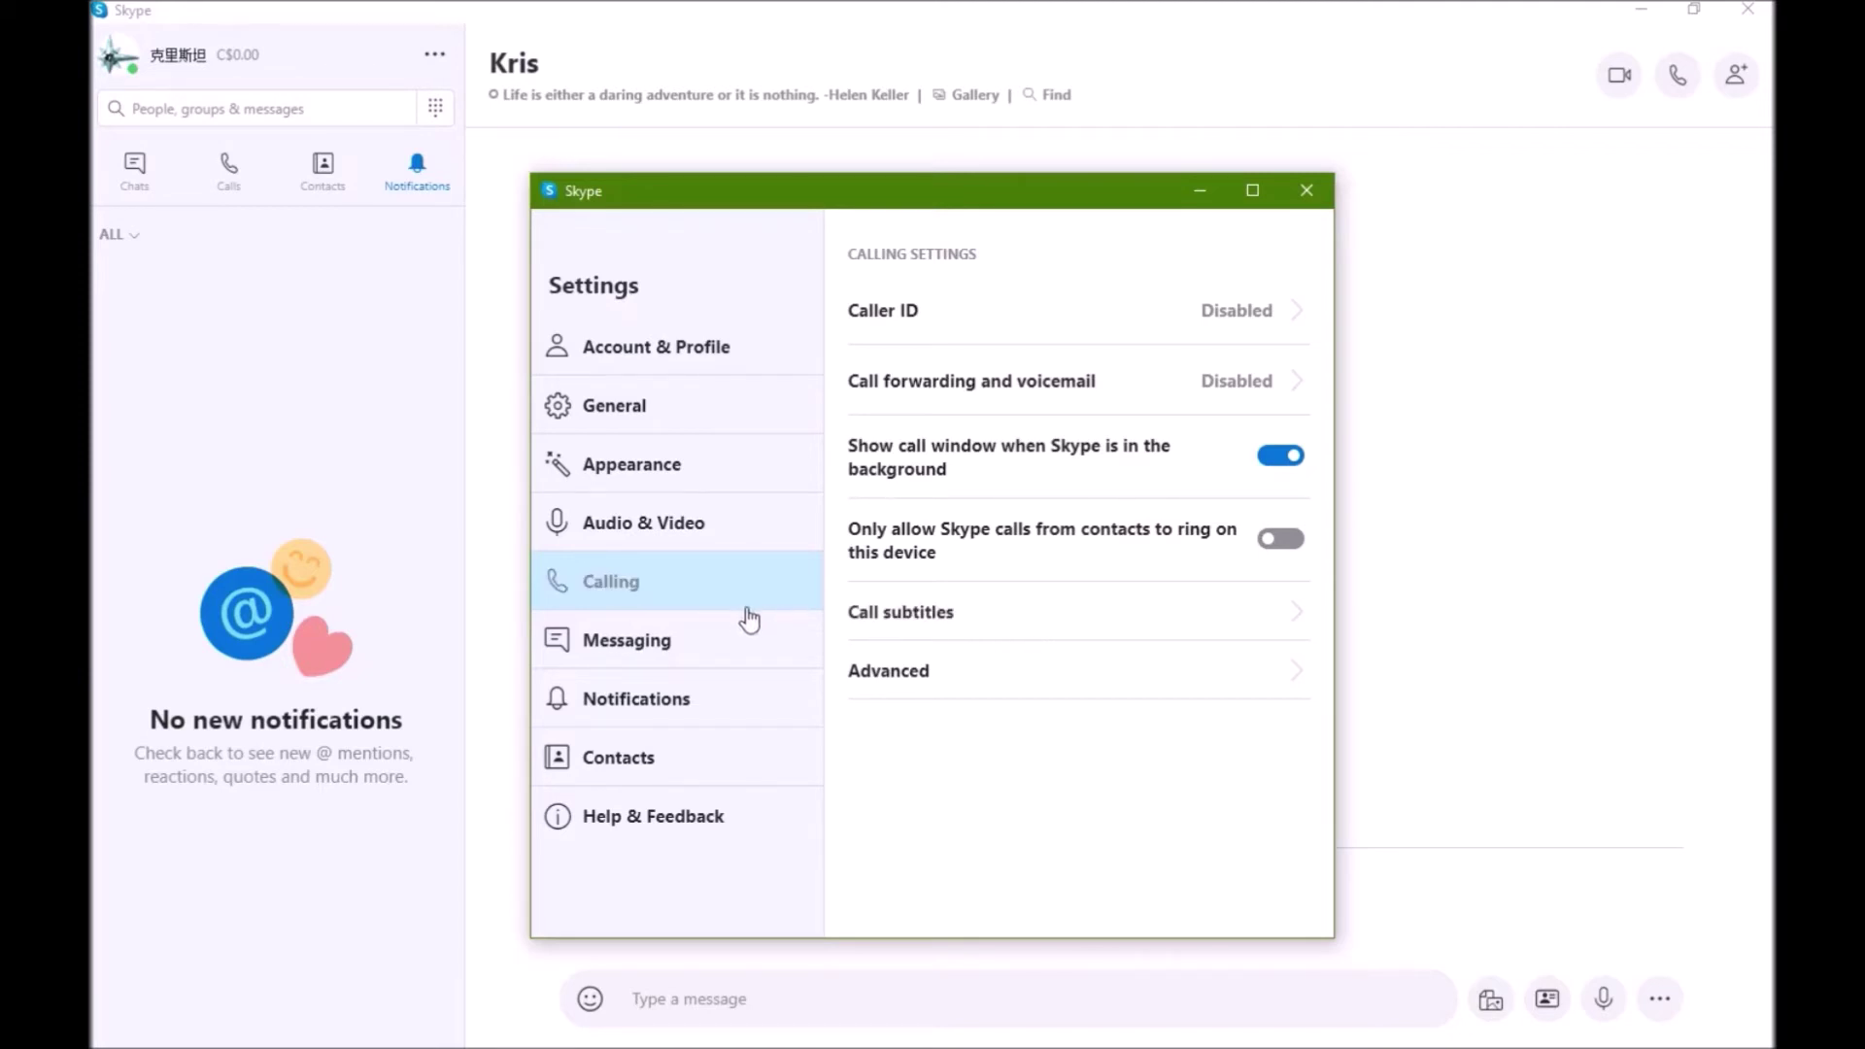
{"action": "left_click", "coordinate": [744, 651]}
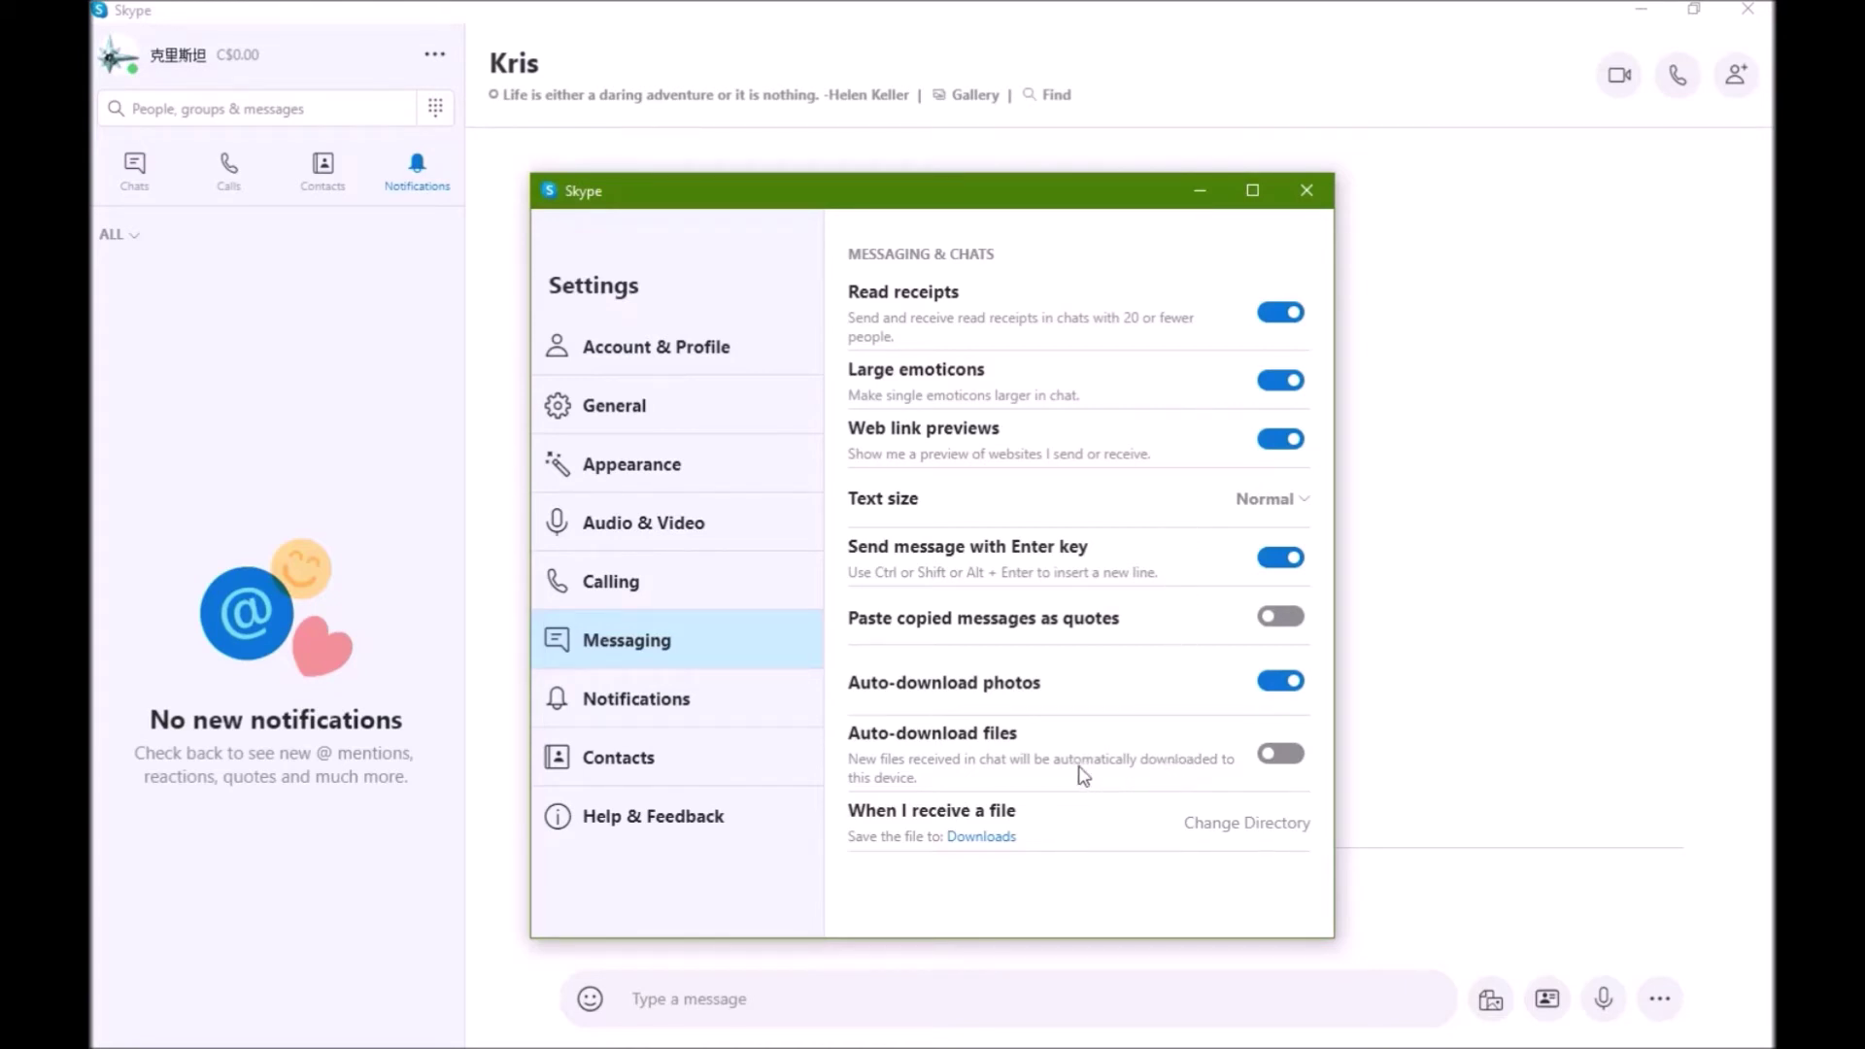
{"action": "left_click", "coordinate": [774, 753]}
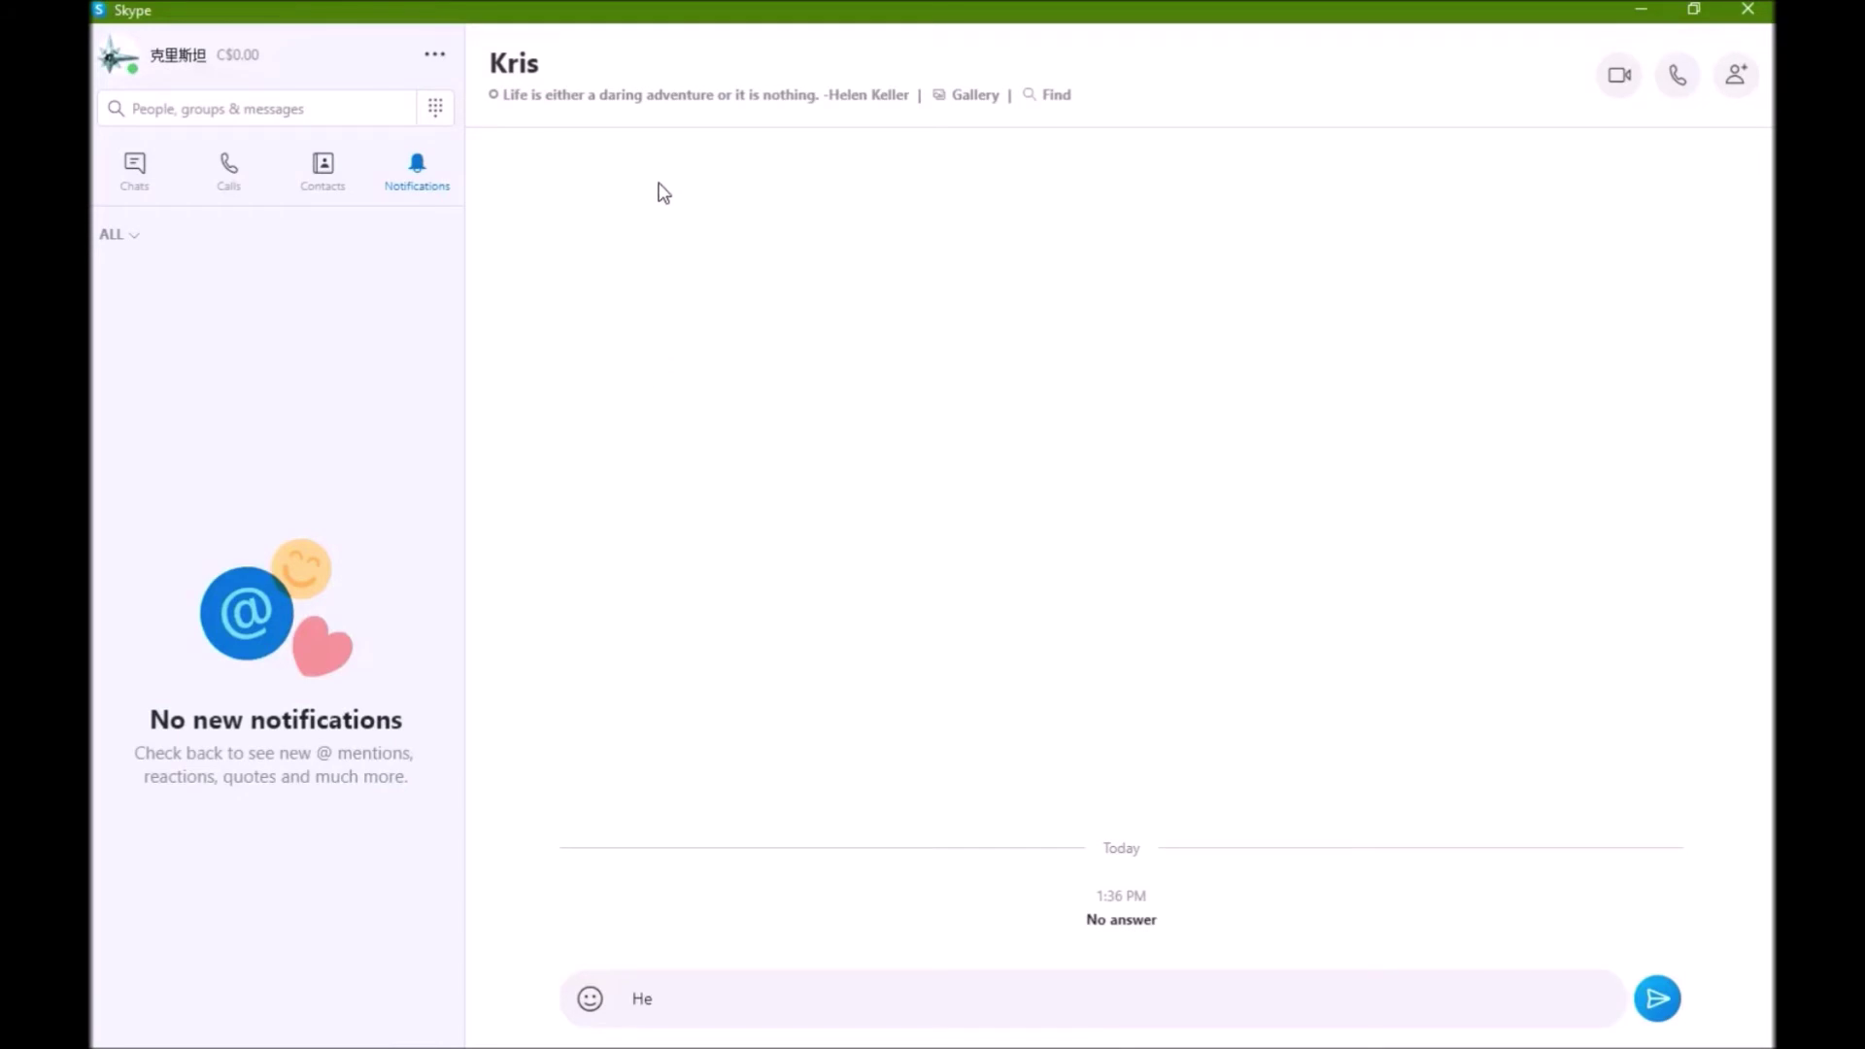
View the contacts list, then switch back to Recent Chats with the conversation.
{"action": "left_click", "coordinate": [324, 165]}
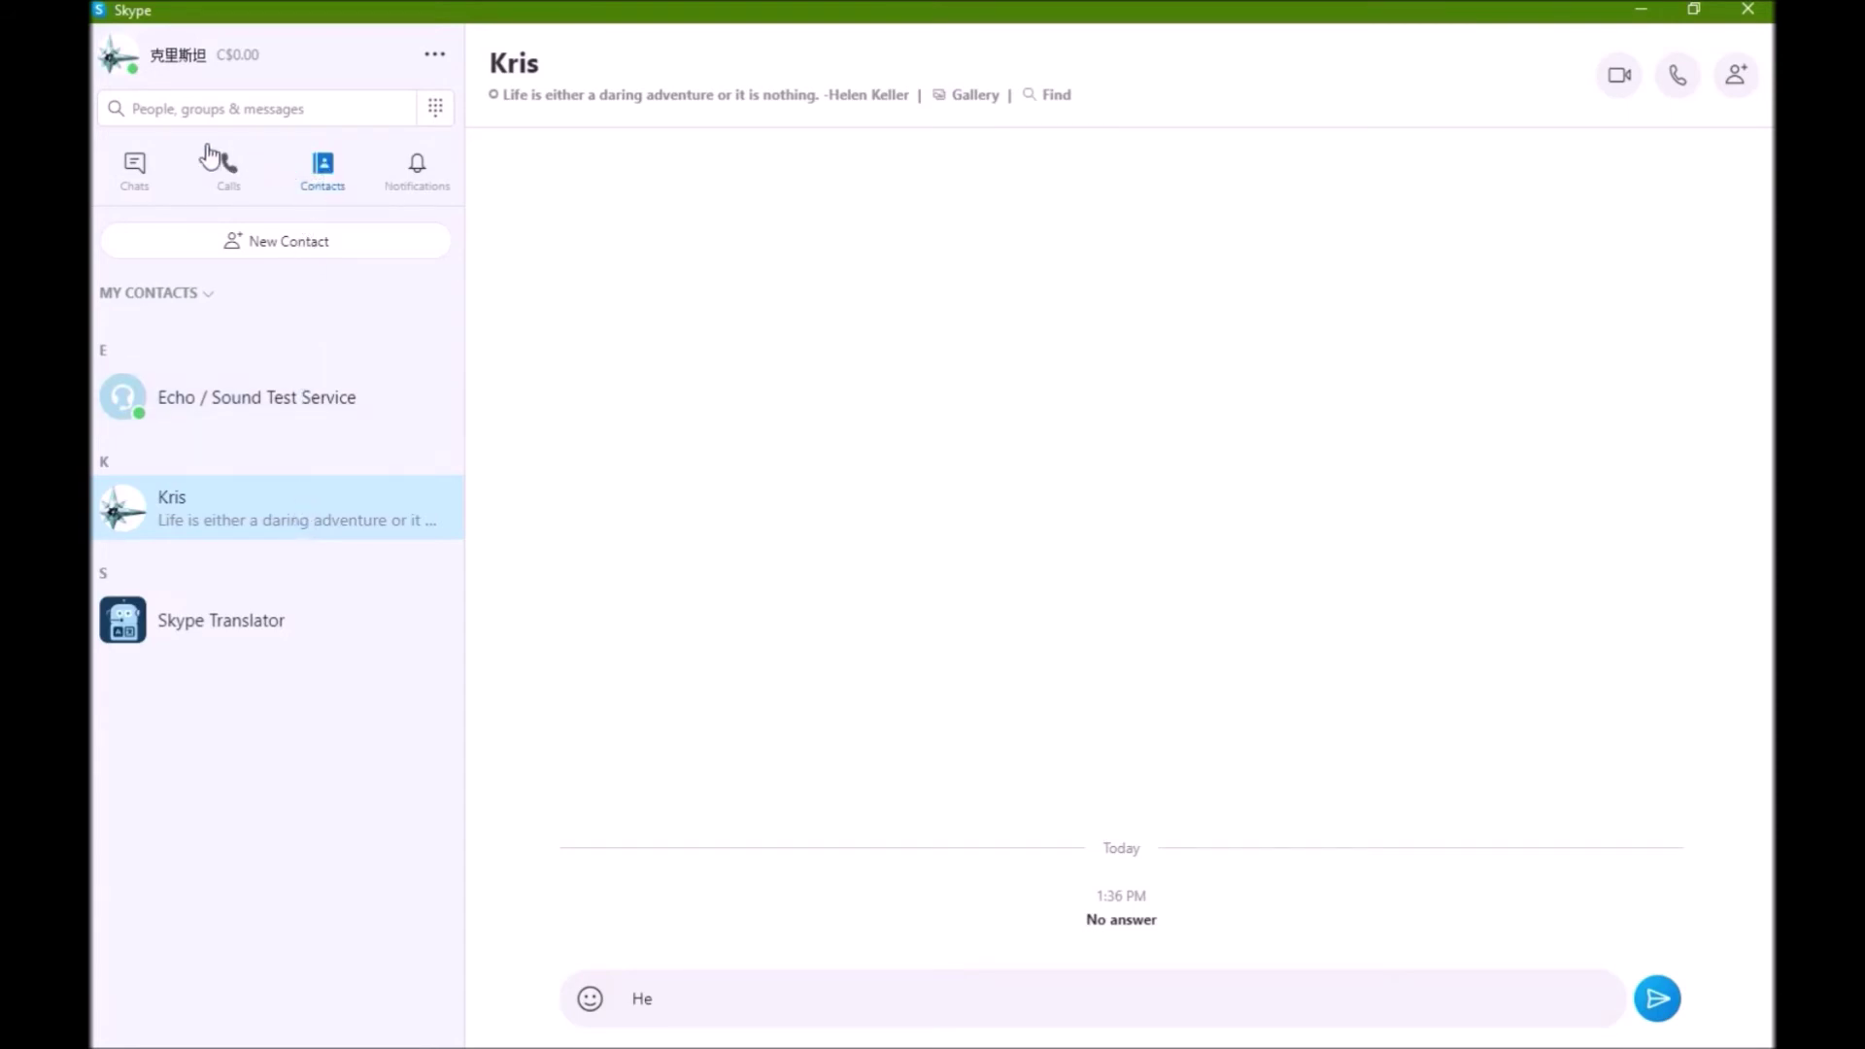
{"action": "left_click", "coordinate": [134, 165]}
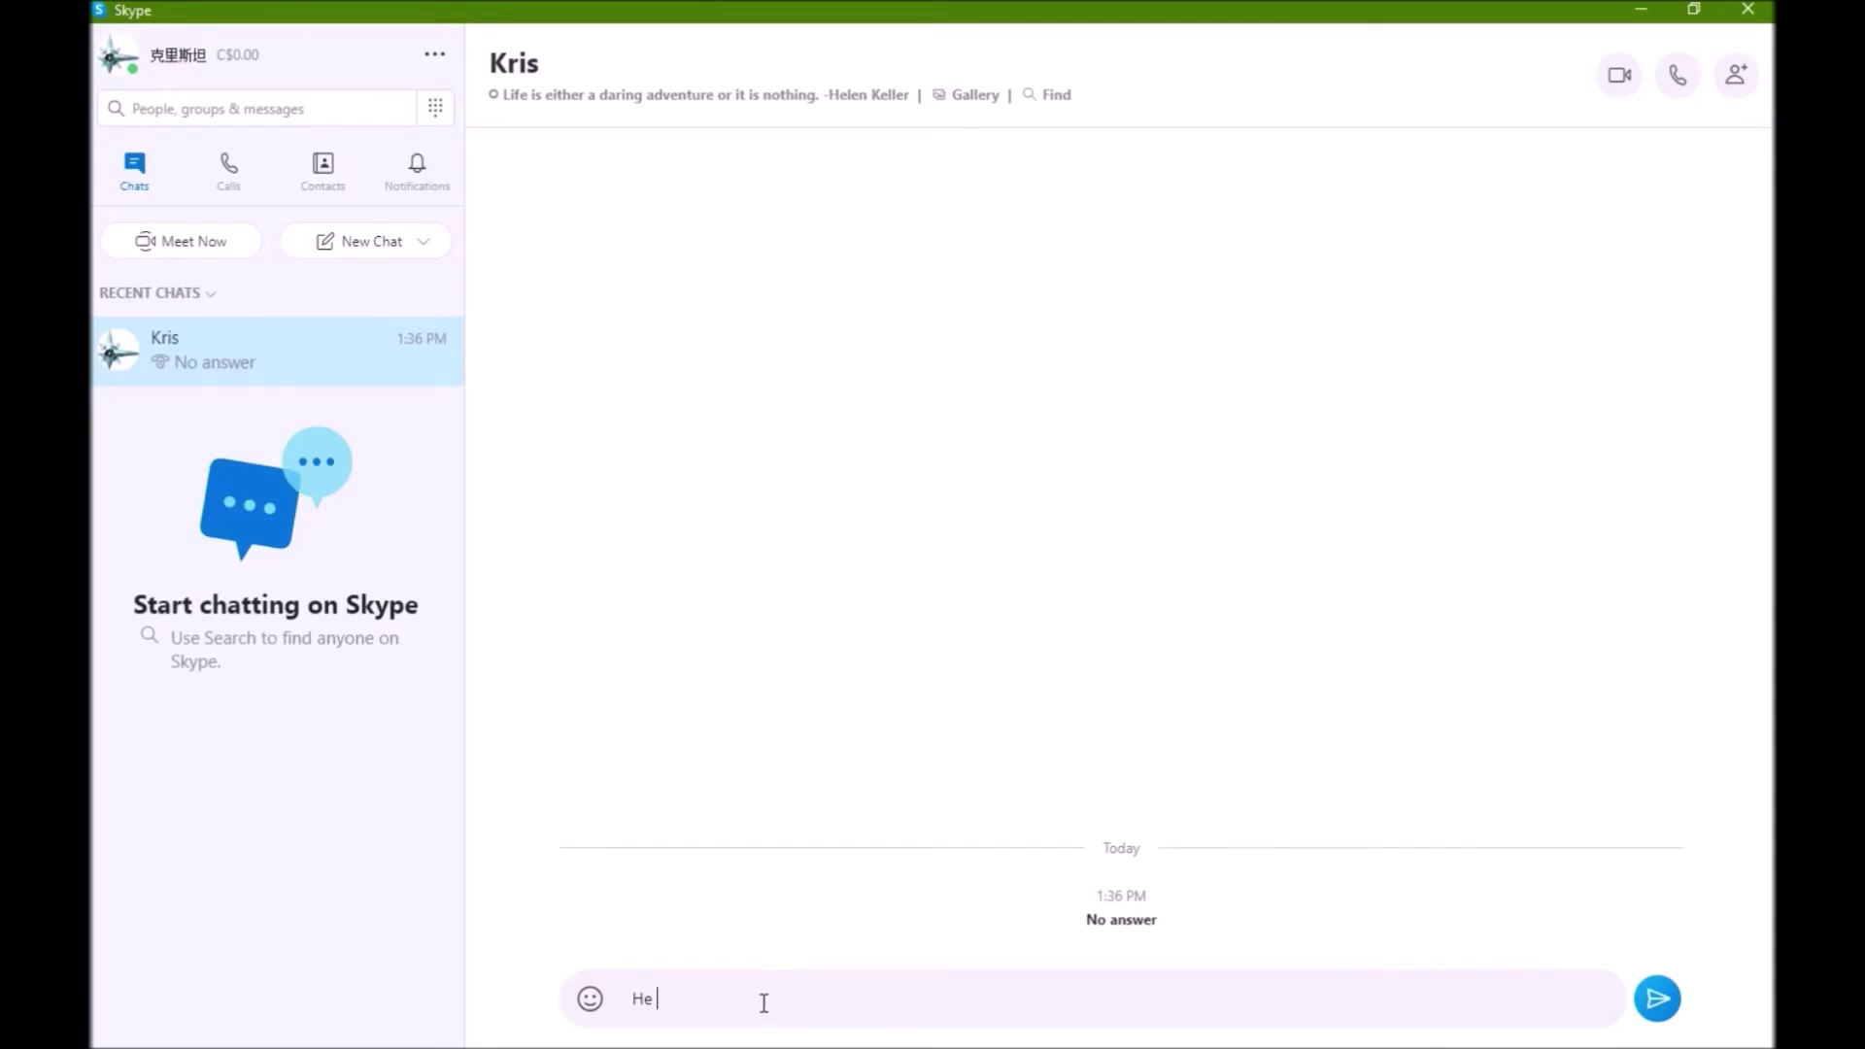
Clear the leftover draft and send 'Hey how is it going?' to the contact.
{"action": "key", "text": "BackSpace"}
{"action": "key", "text": "BackSpace"}
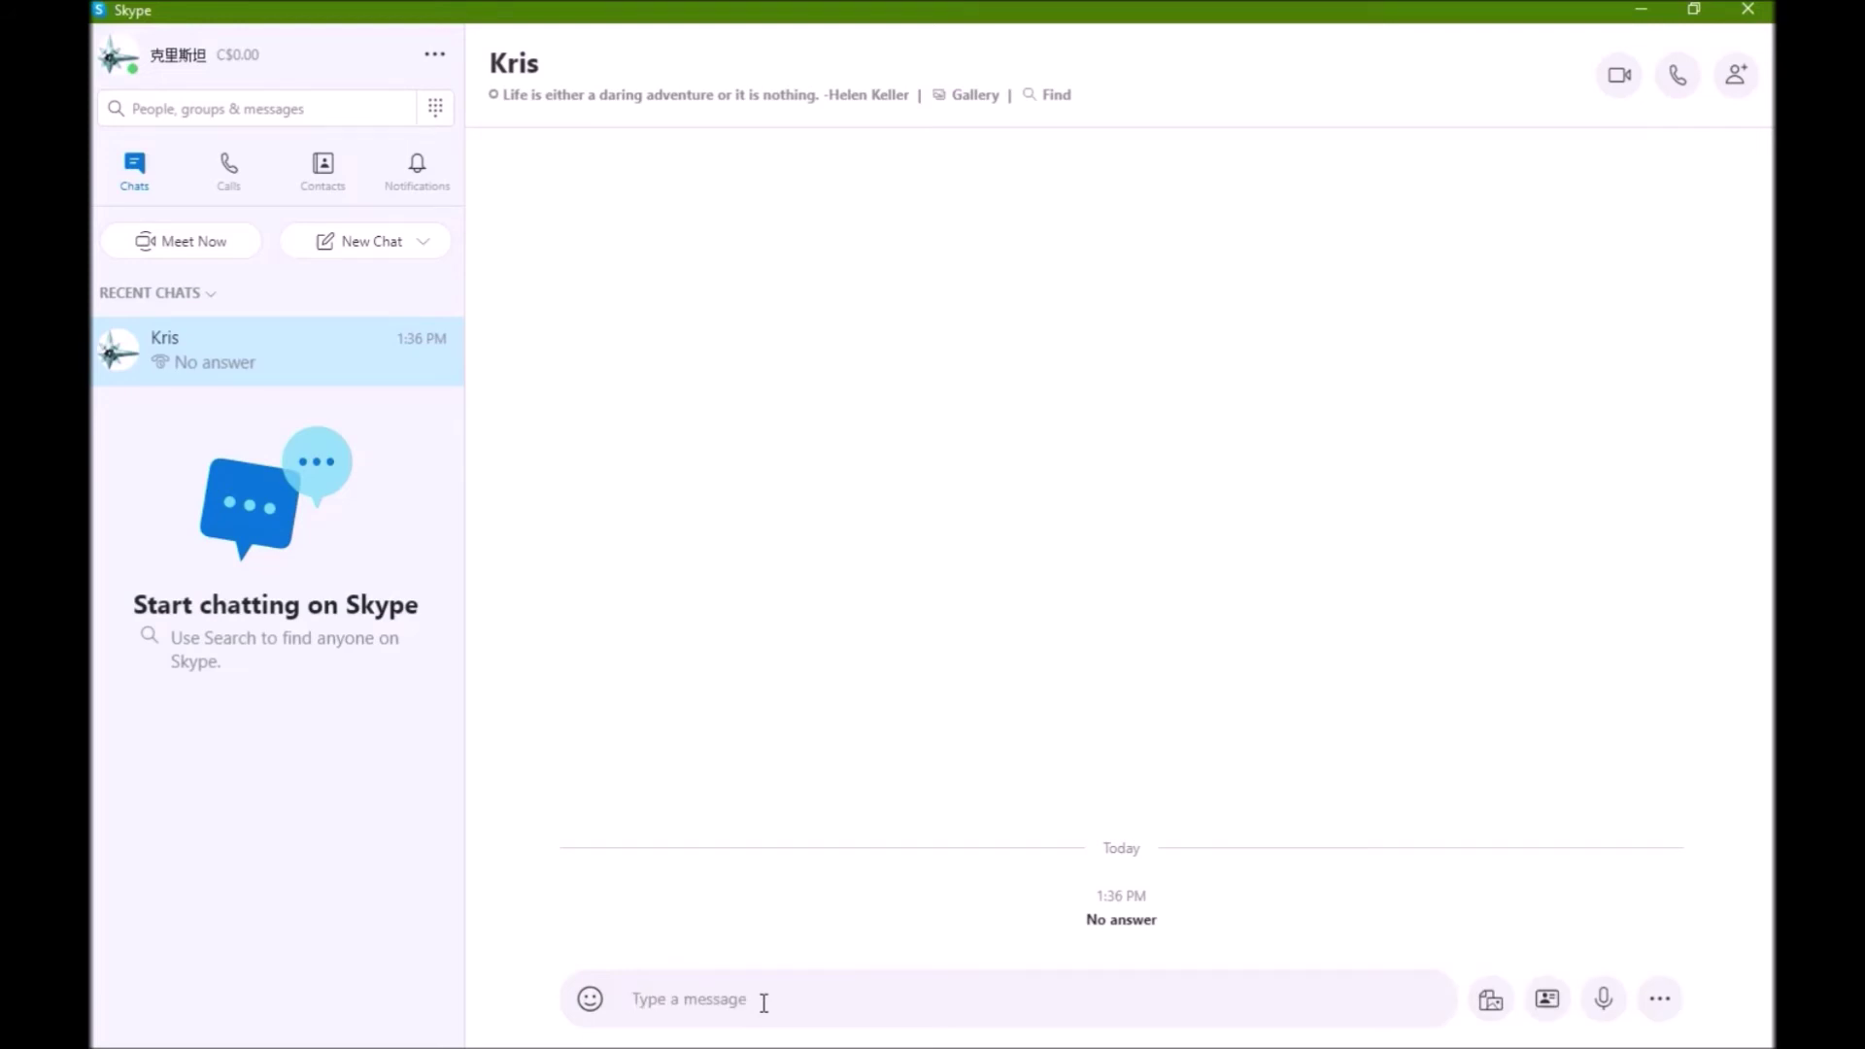
{"action": "type", "text": "Hey how is"}
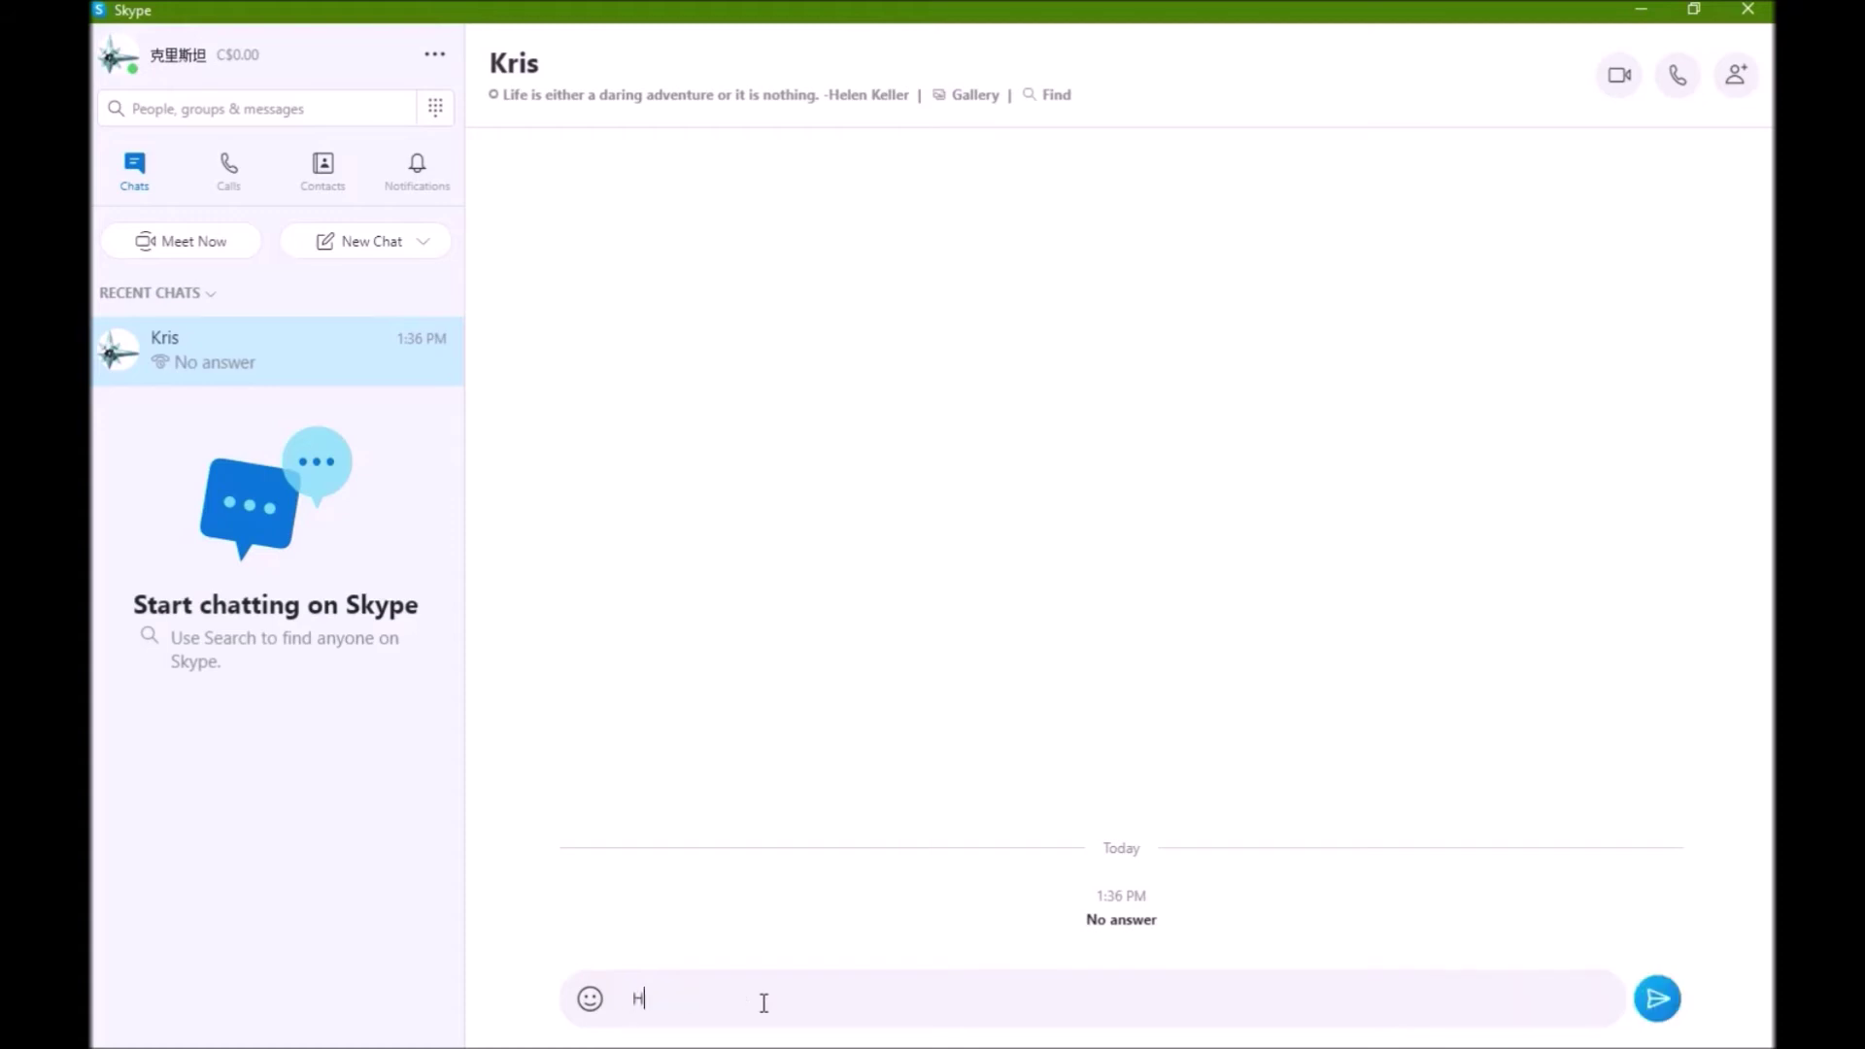
{"action": "type", "text": " it going?"}
{"action": "key", "text": "Return"}
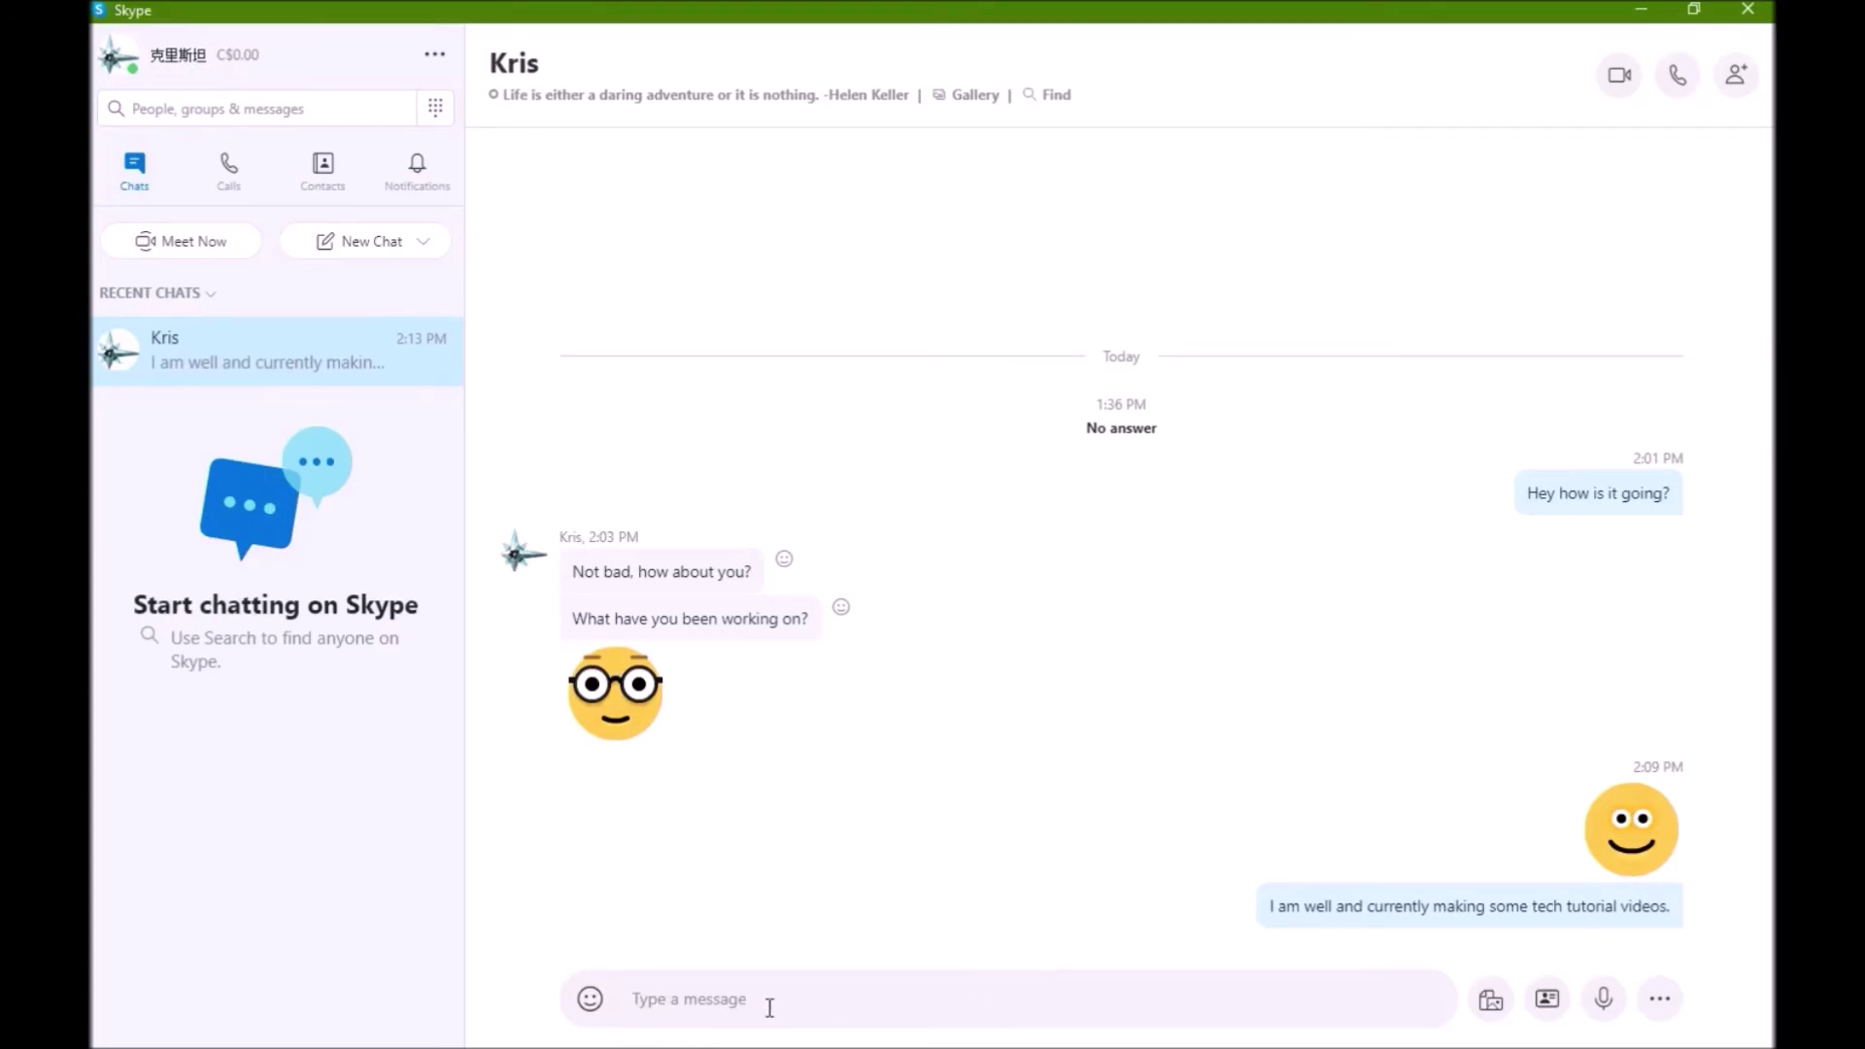
Browse the emoticons, GIFs and stickers, then send Kris a Smile emoticon.
{"action": "left_click", "coordinate": [589, 998]}
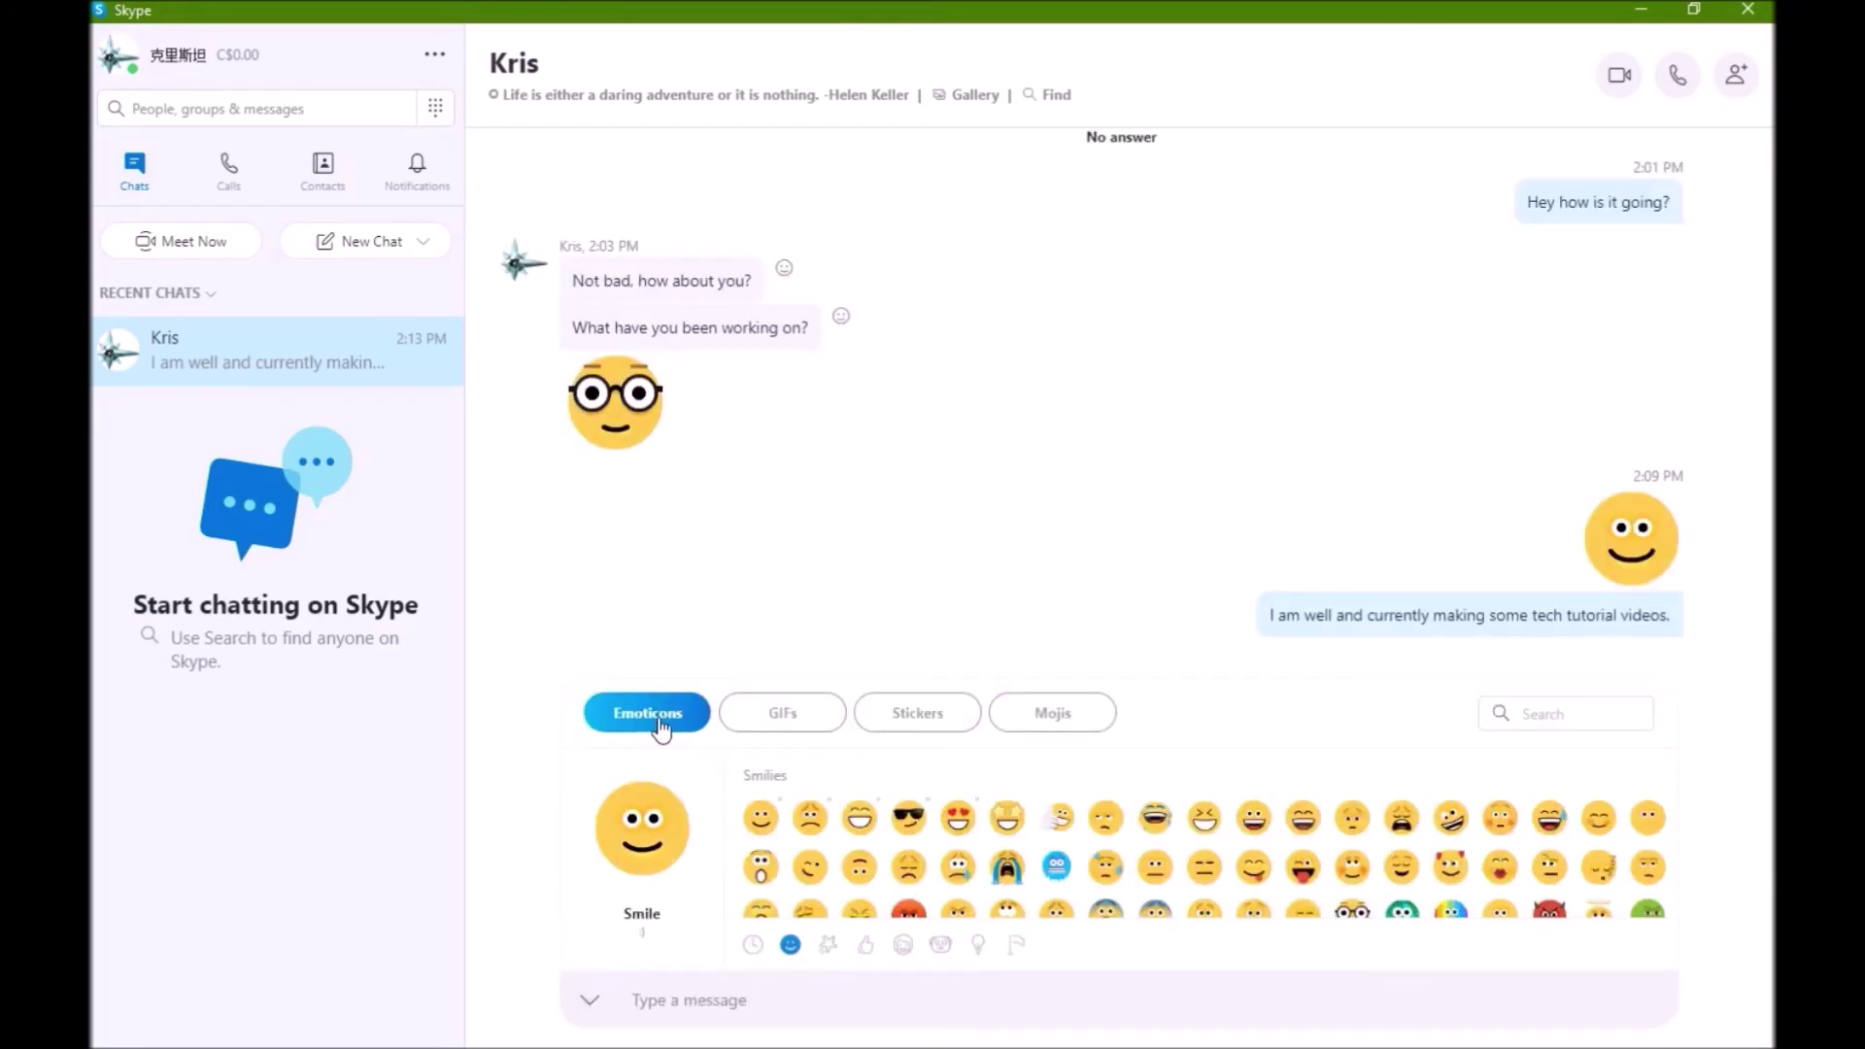
{"action": "left_click", "coordinate": [829, 947]}
{"action": "left_click", "coordinate": [866, 947]}
{"action": "left_click", "coordinate": [906, 946]}
{"action": "left_click", "coordinate": [940, 946]}
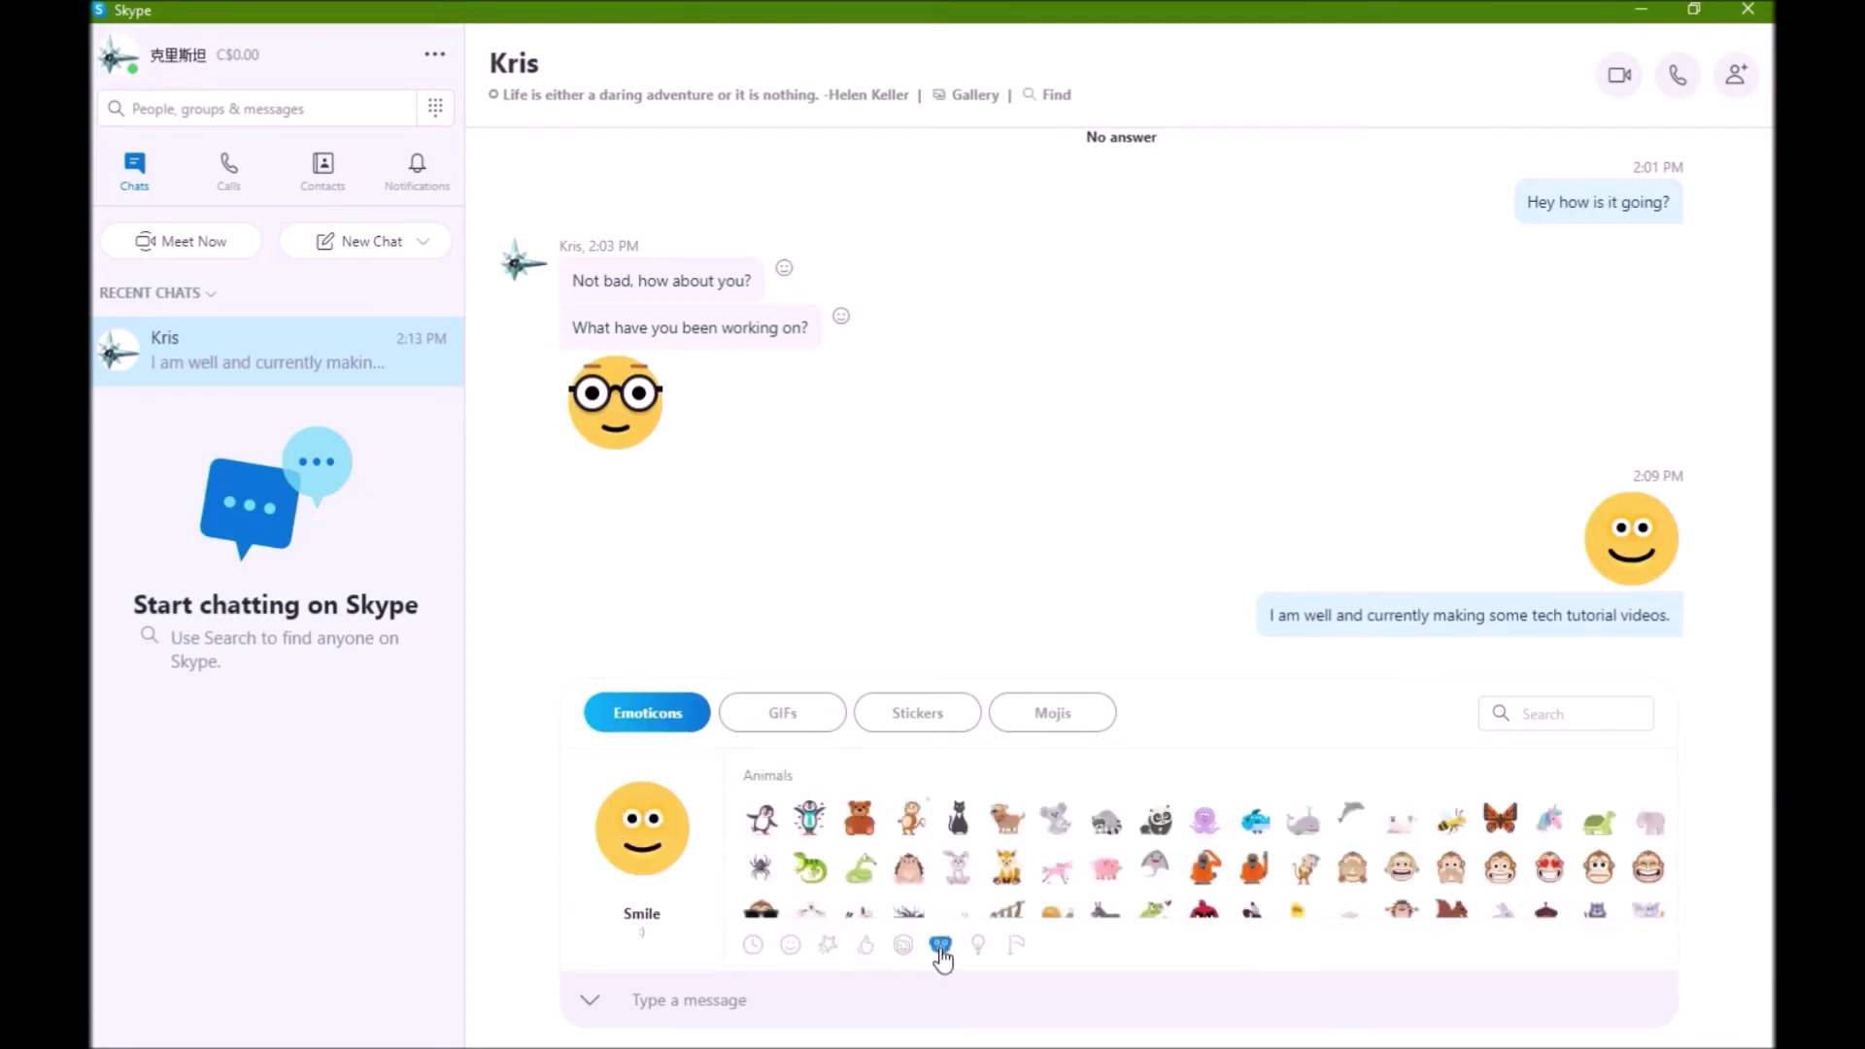
{"action": "left_click", "coordinate": [806, 730]}
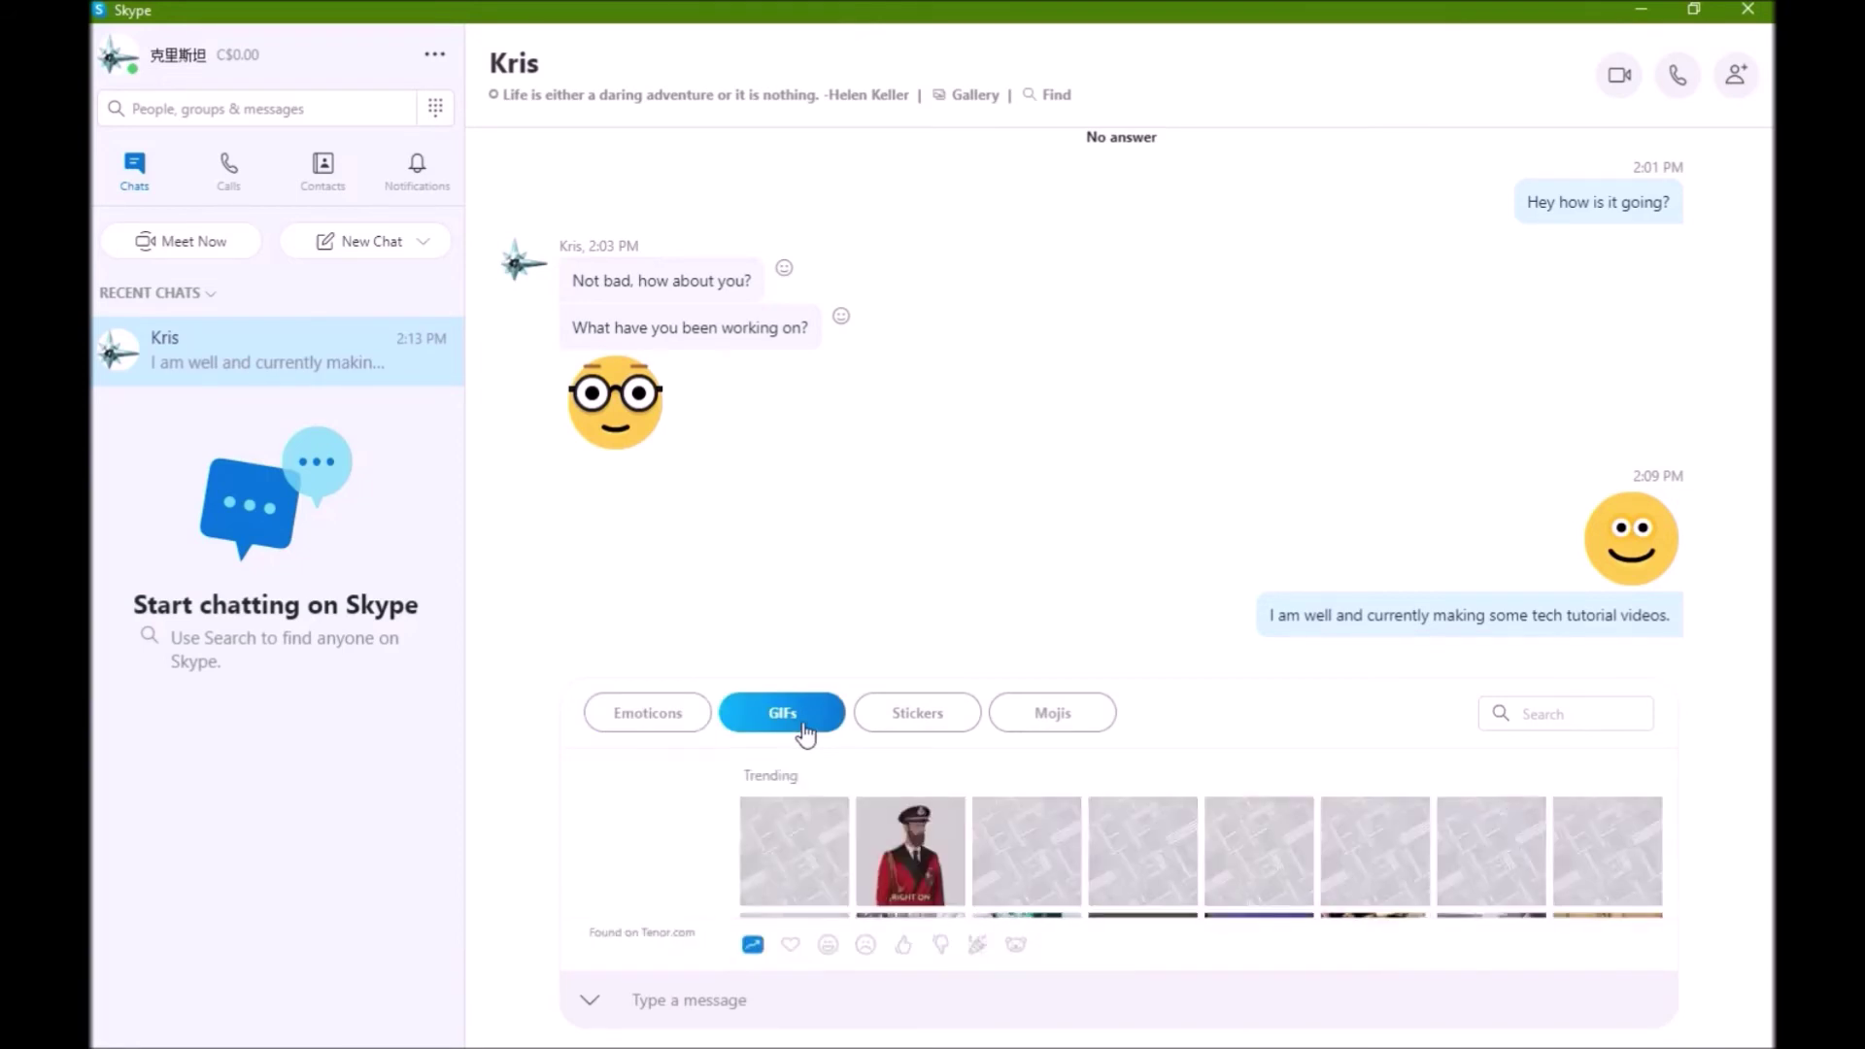
{"action": "left_click", "coordinate": [913, 730]}
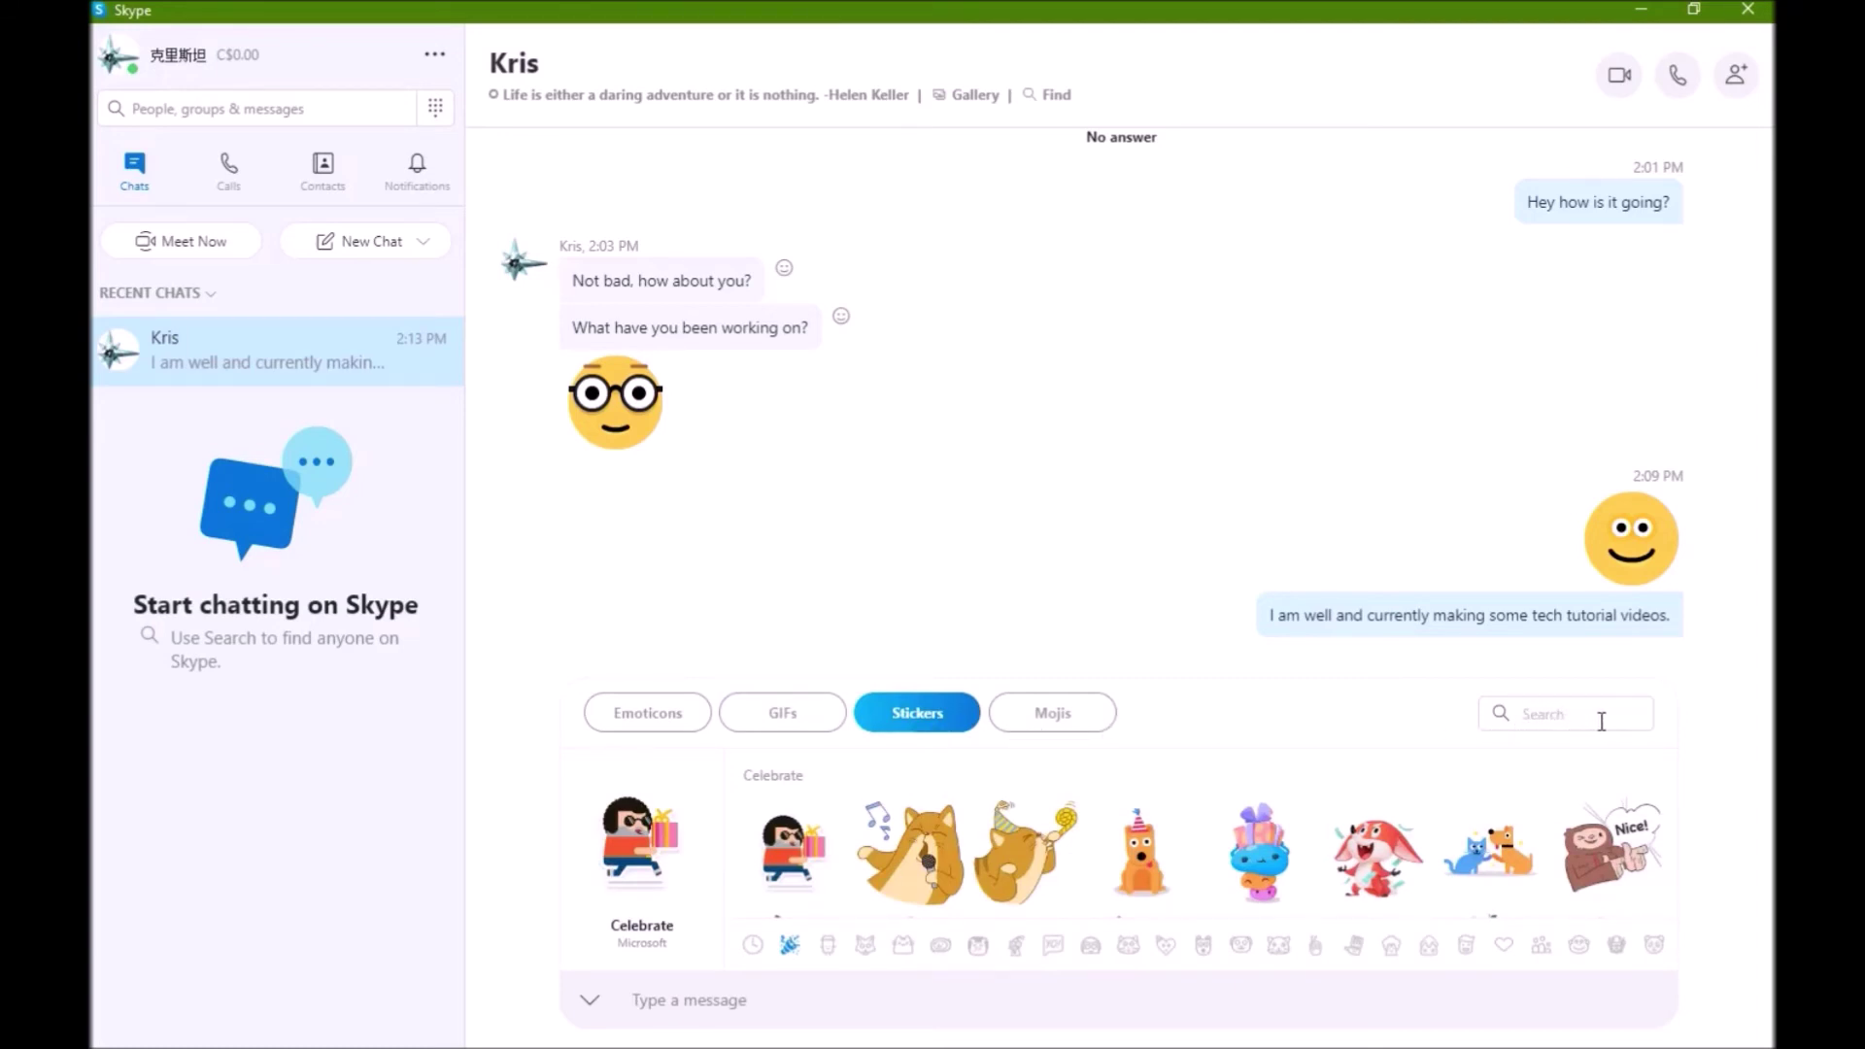
{"action": "left_click", "coordinate": [670, 724]}
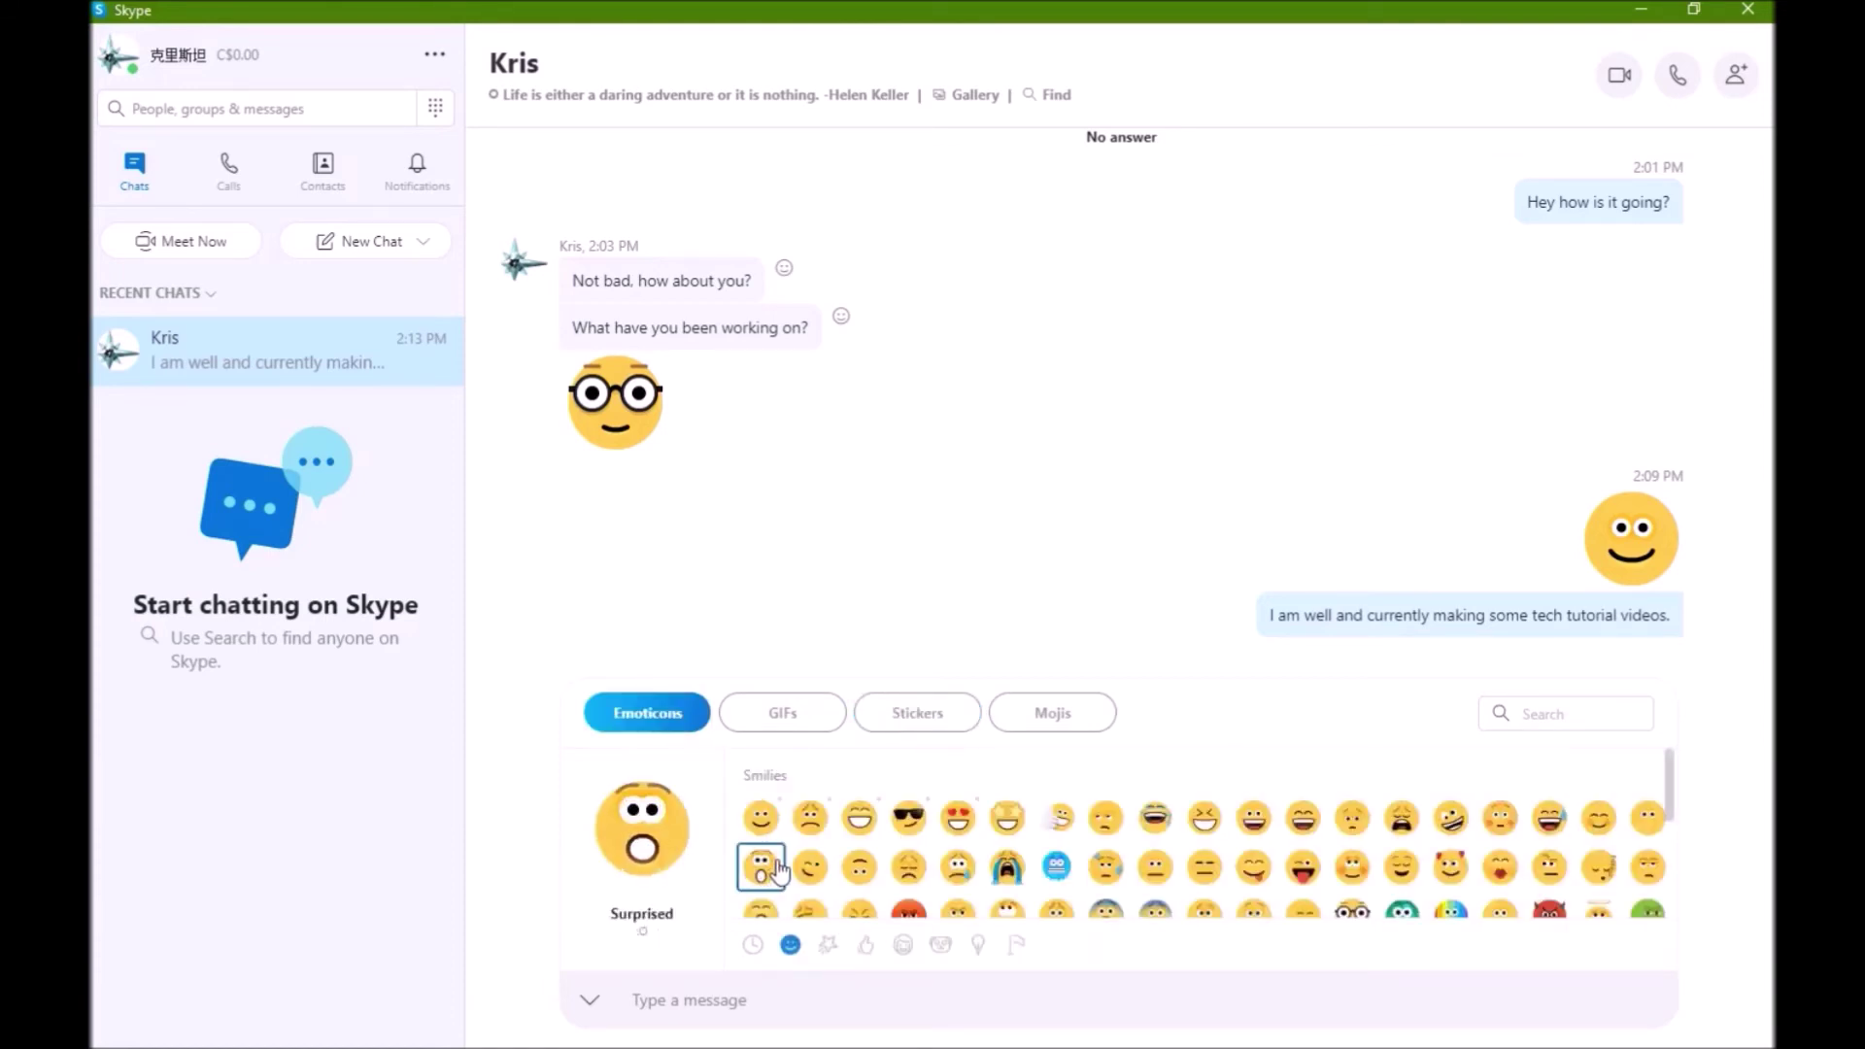
{"action": "left_click", "coordinate": [763, 820]}
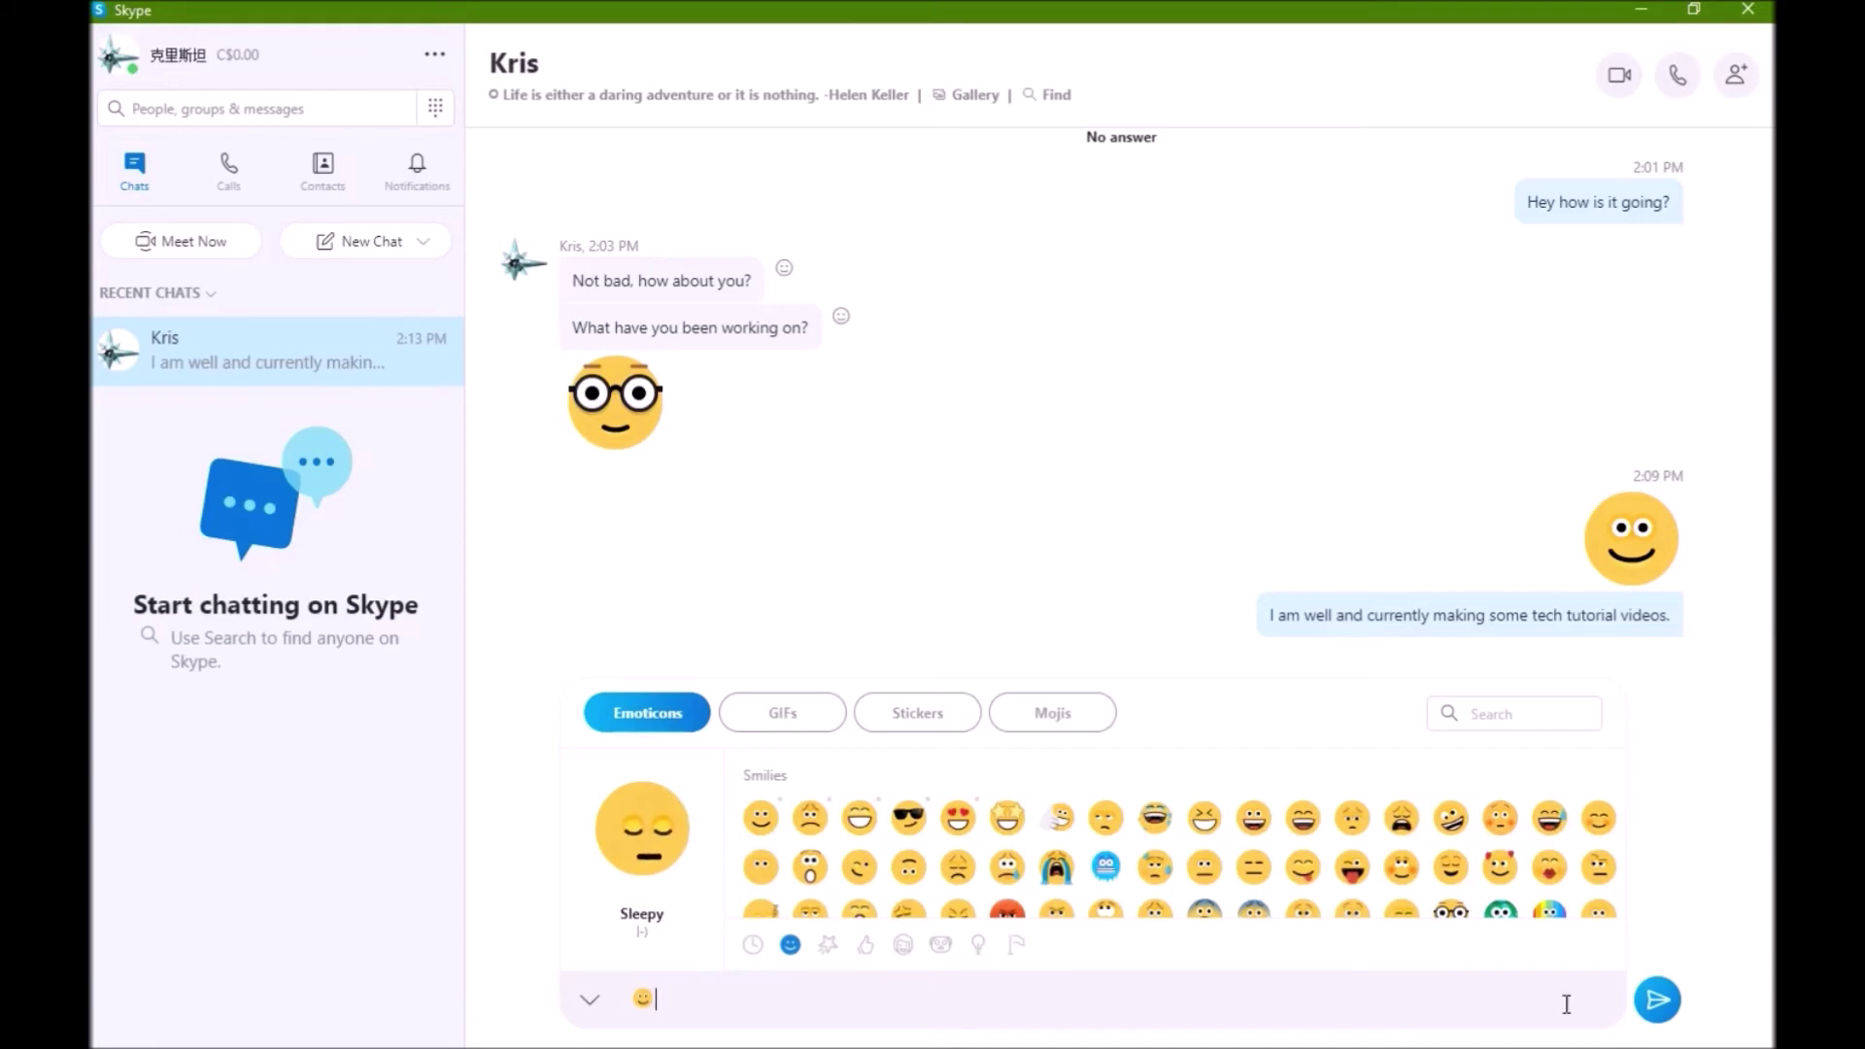
{"action": "left_click", "coordinate": [1663, 1007]}
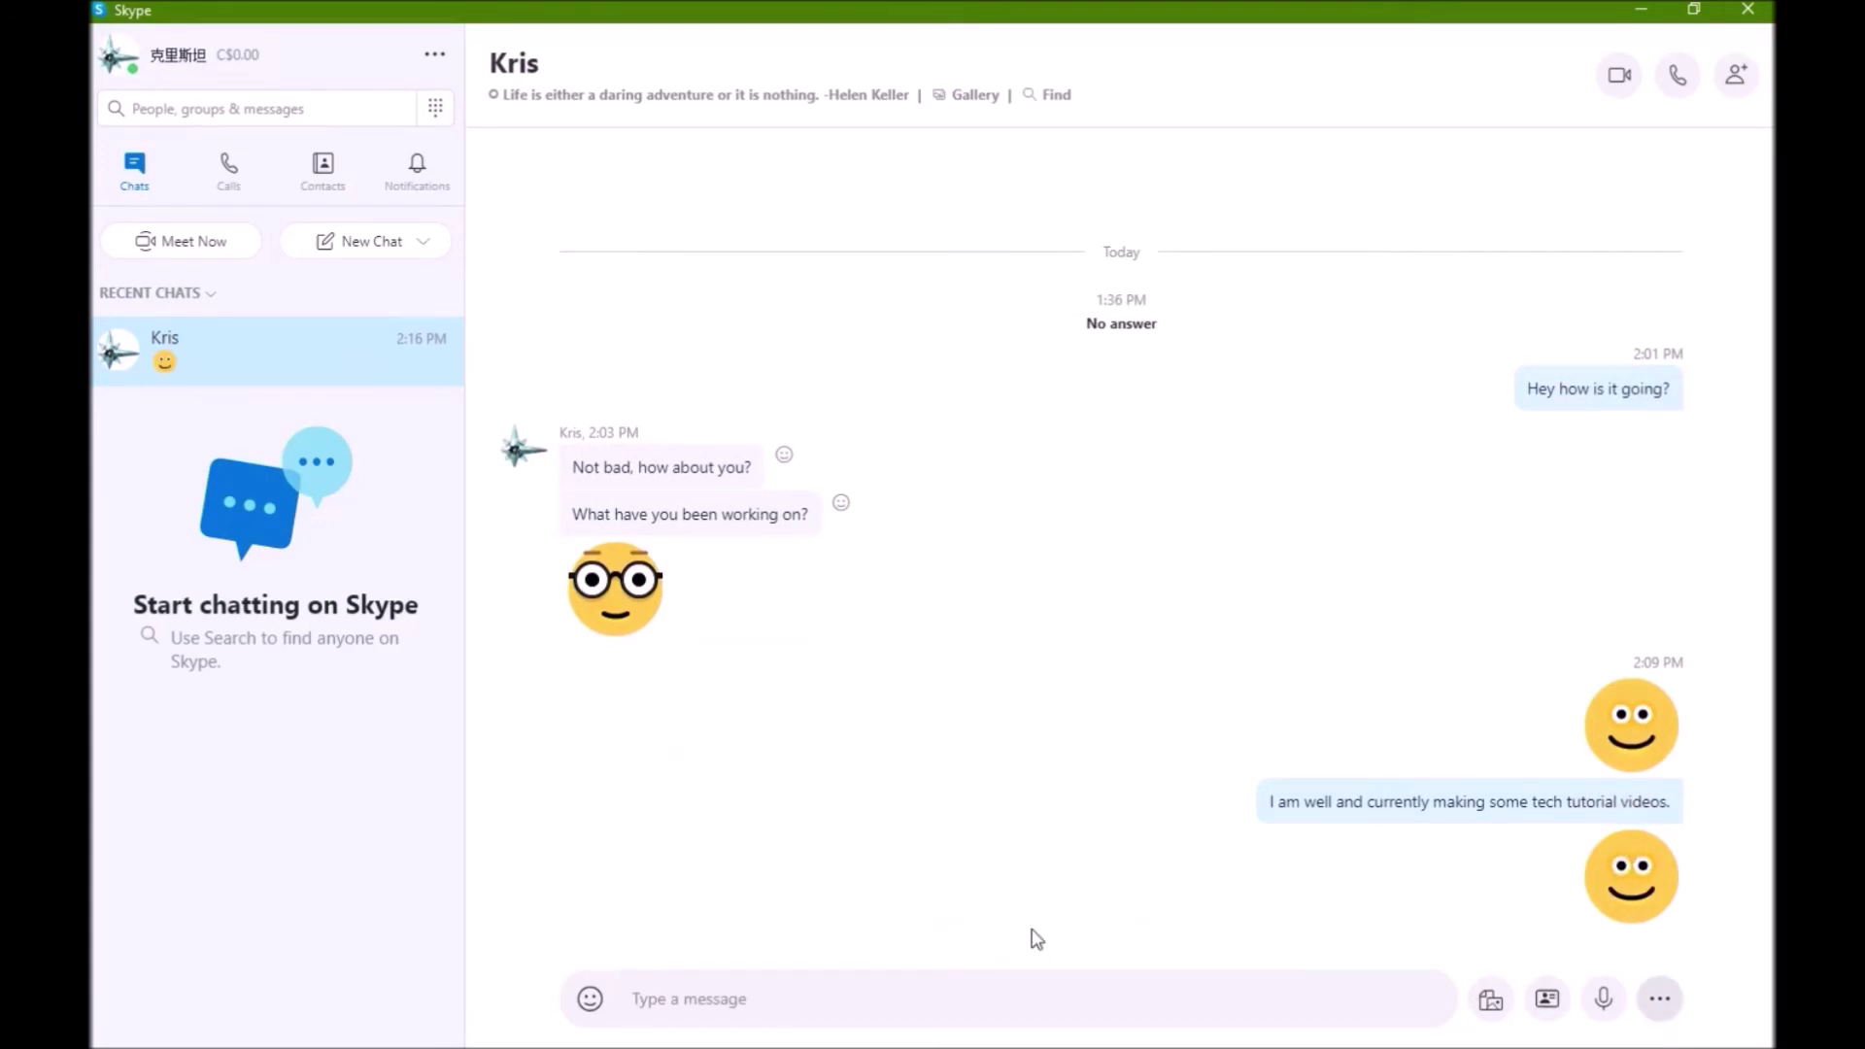
{"action": "left_click", "coordinate": [1494, 1010]}
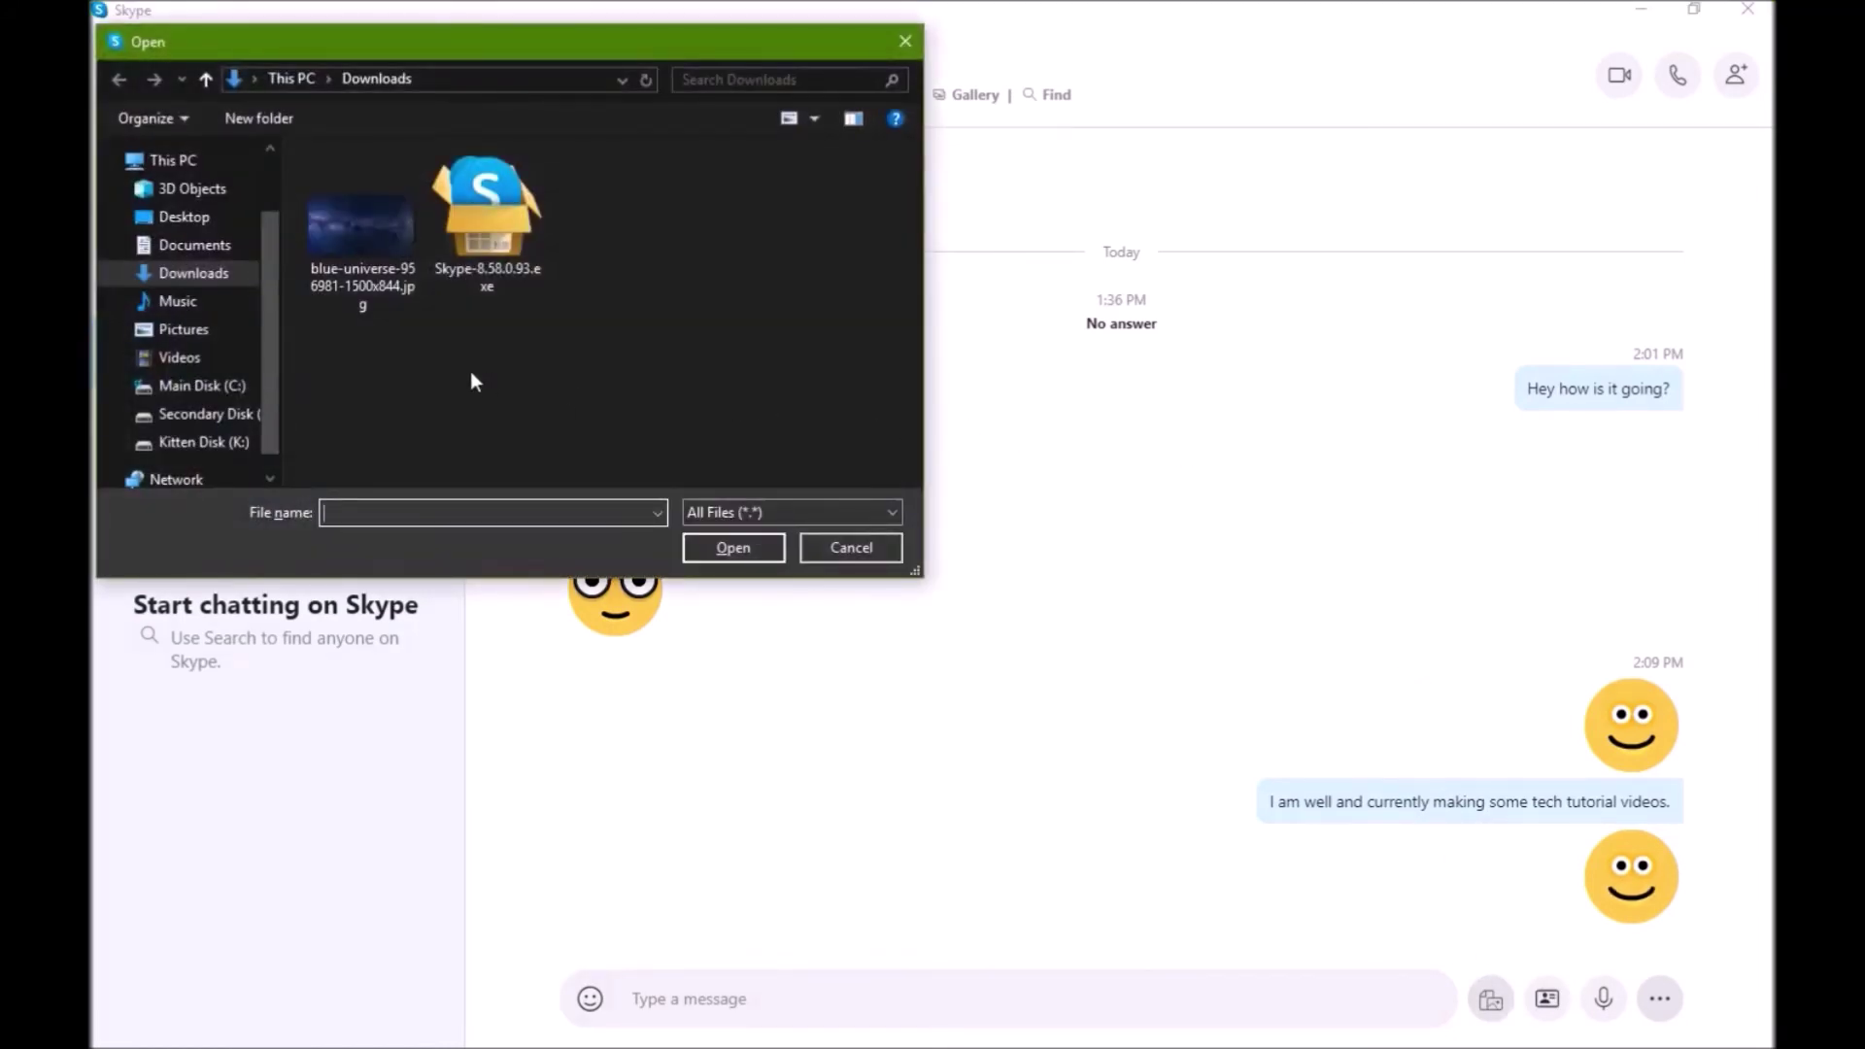
{"action": "left_click", "coordinate": [351, 236]}
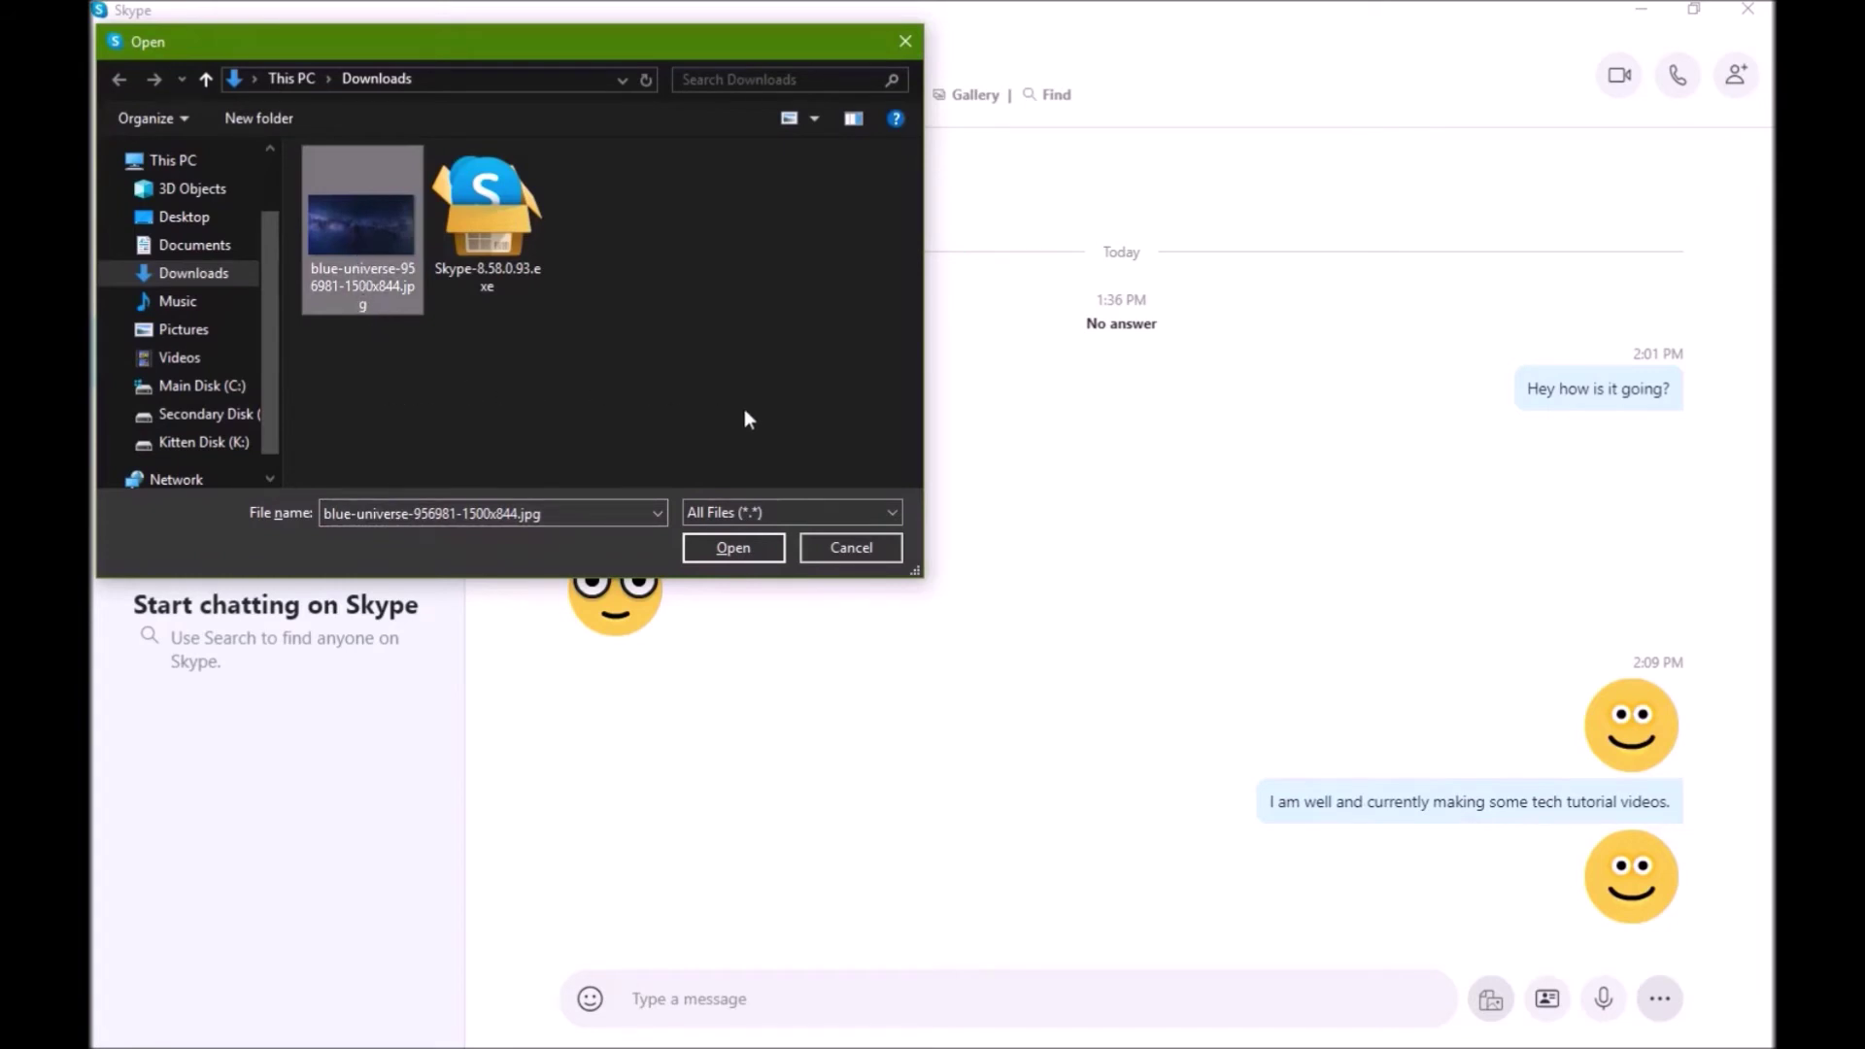
{"action": "left_click", "coordinate": [733, 548]}
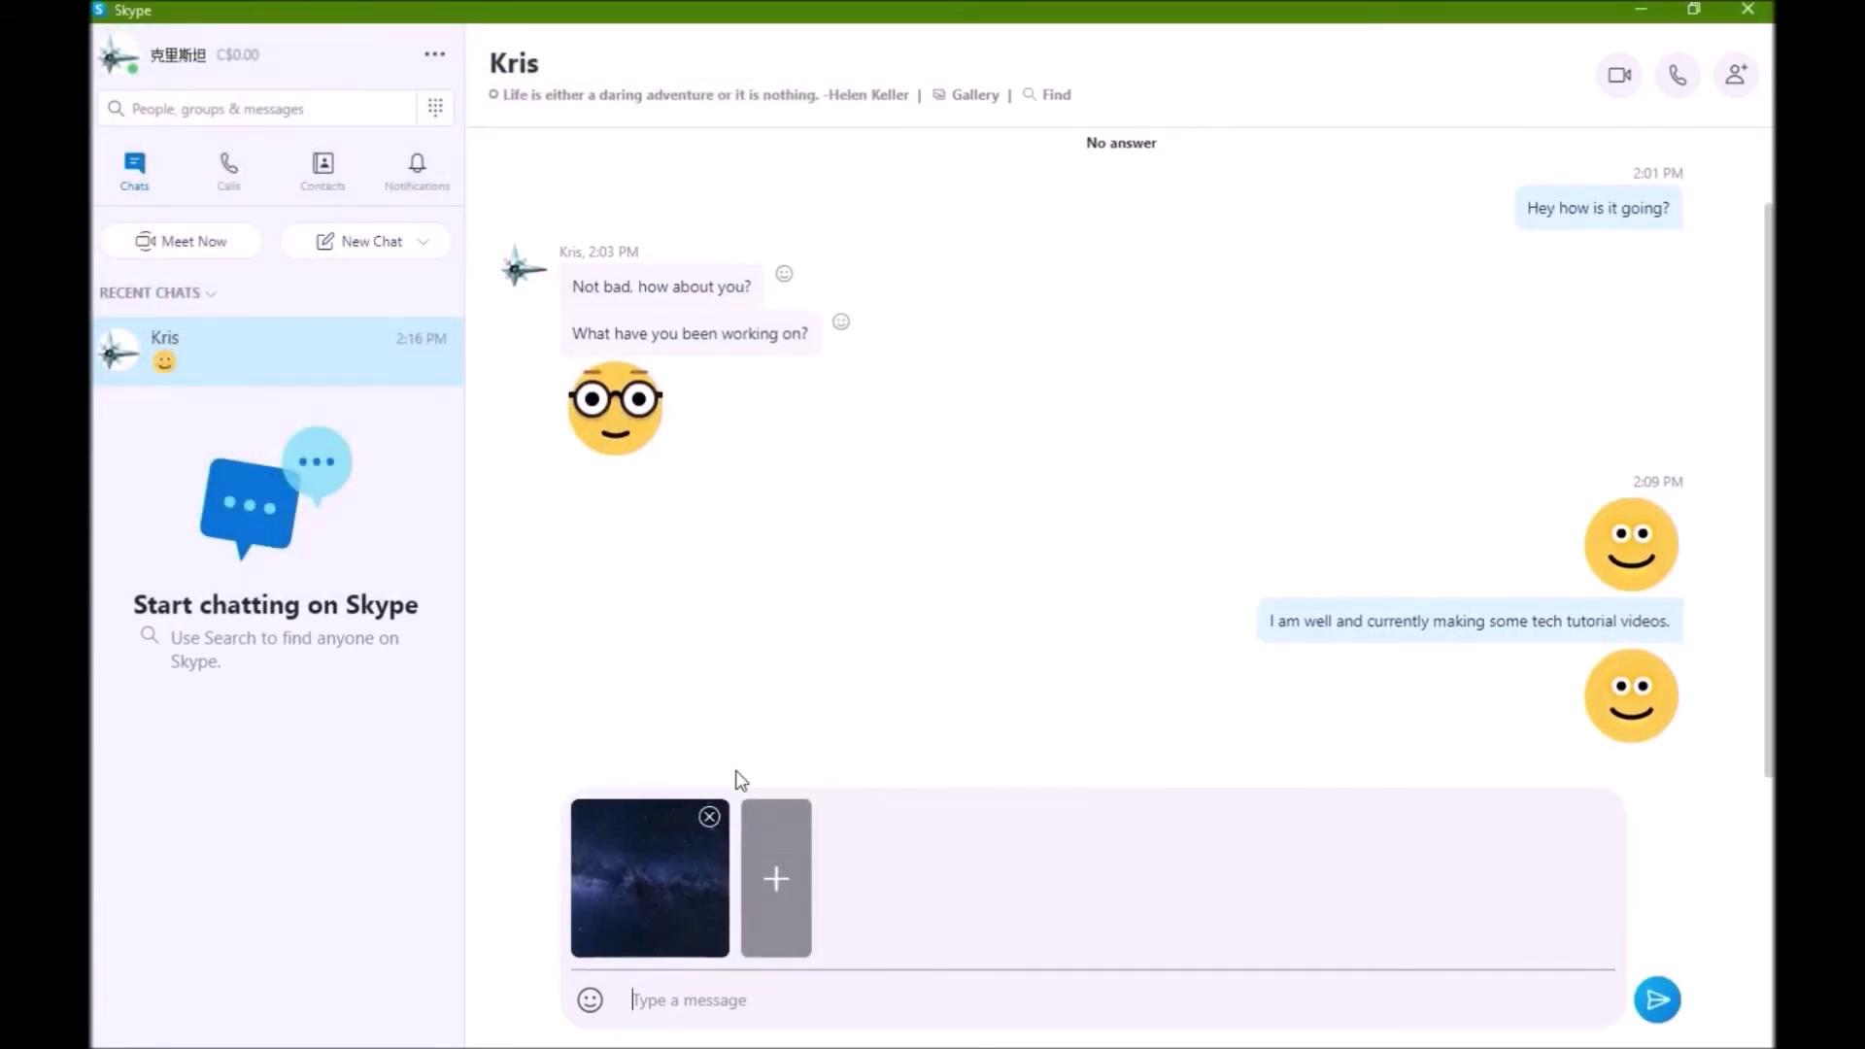
{"action": "left_click", "coordinate": [918, 994]}
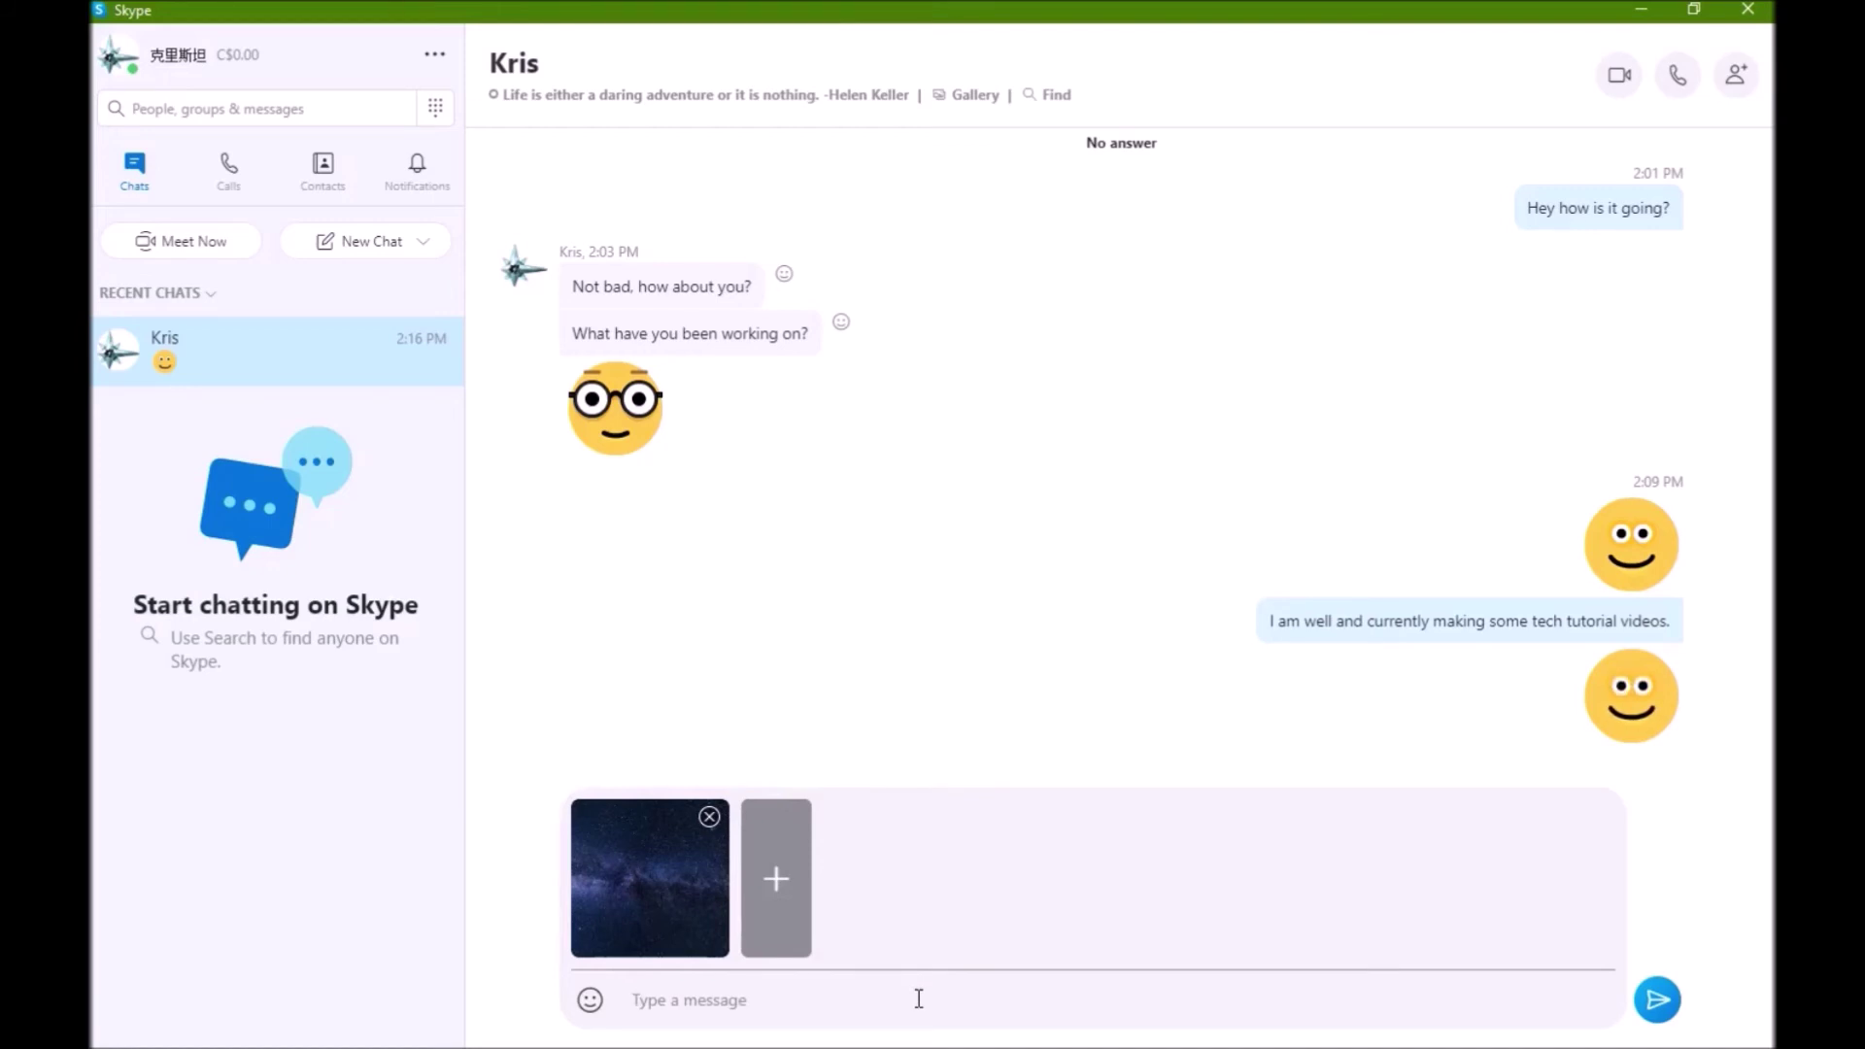
{"action": "left_click", "coordinate": [1658, 1004]}
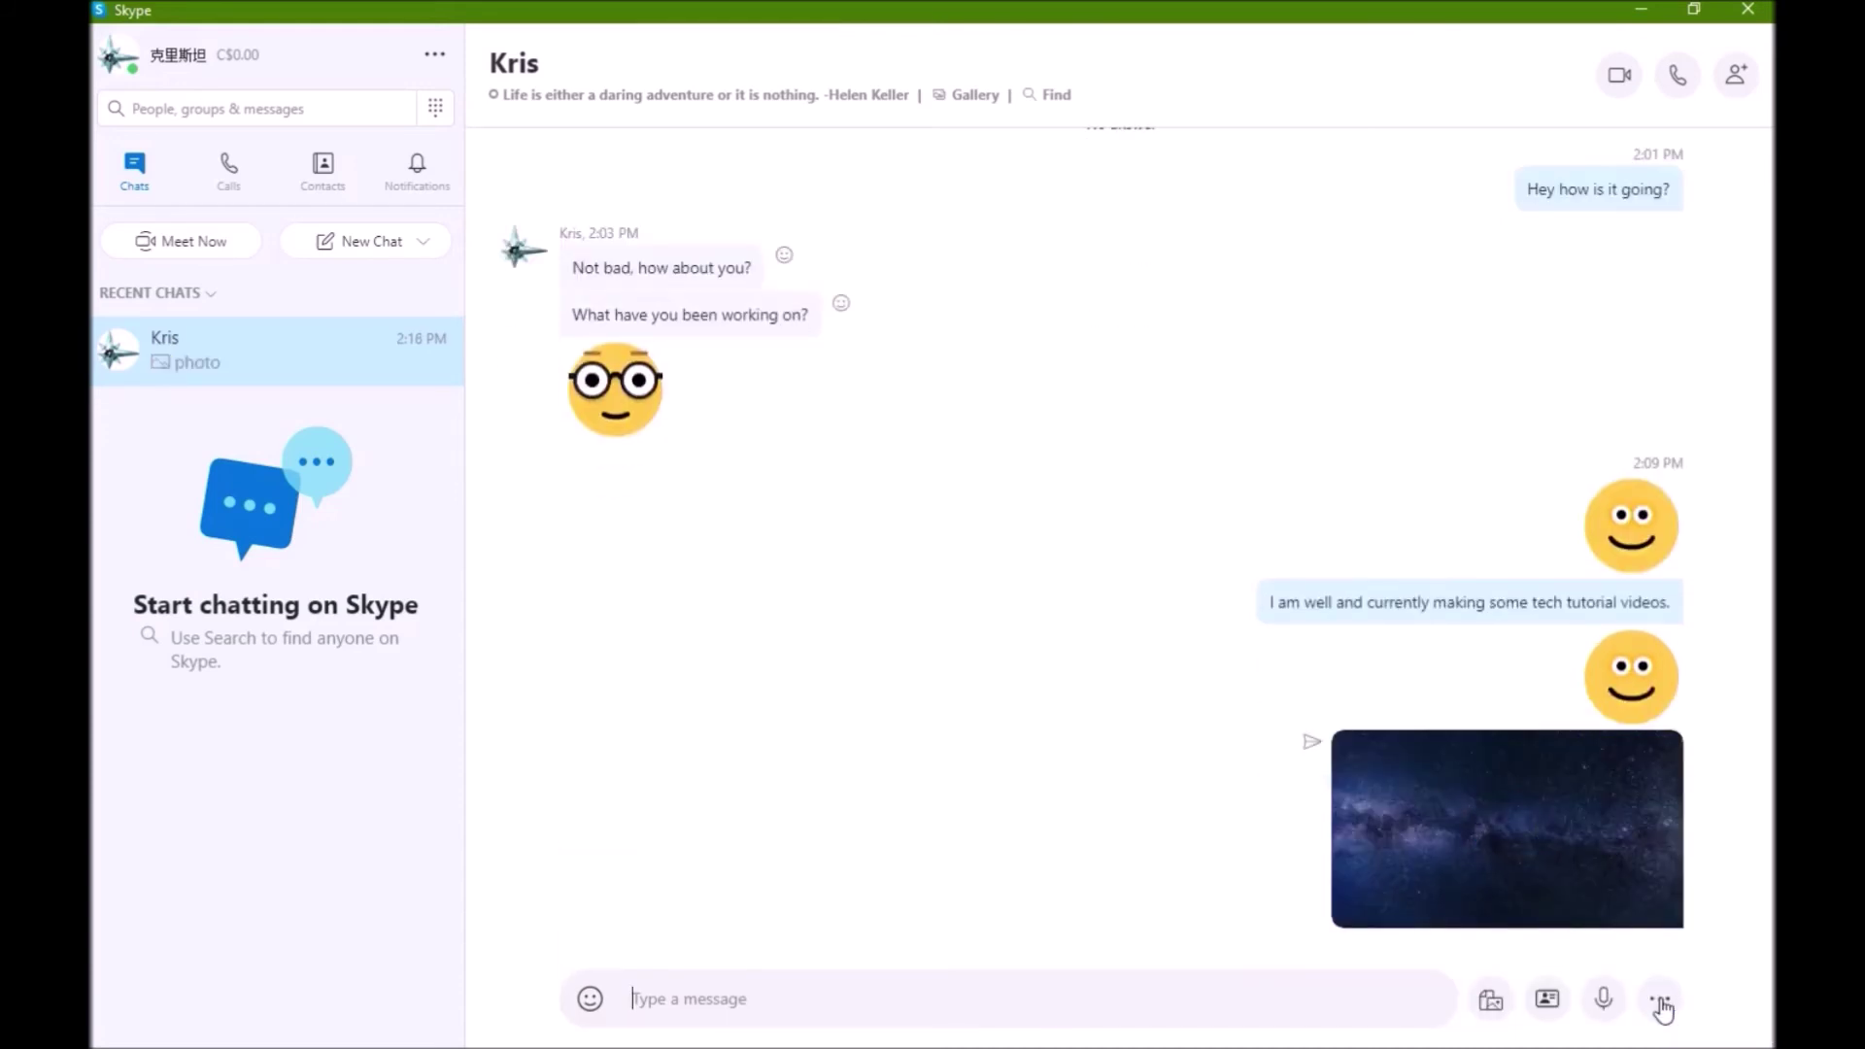
{"action": "left_click", "coordinate": [1288, 1005]}
{"action": "left_click", "coordinate": [1603, 1000]}
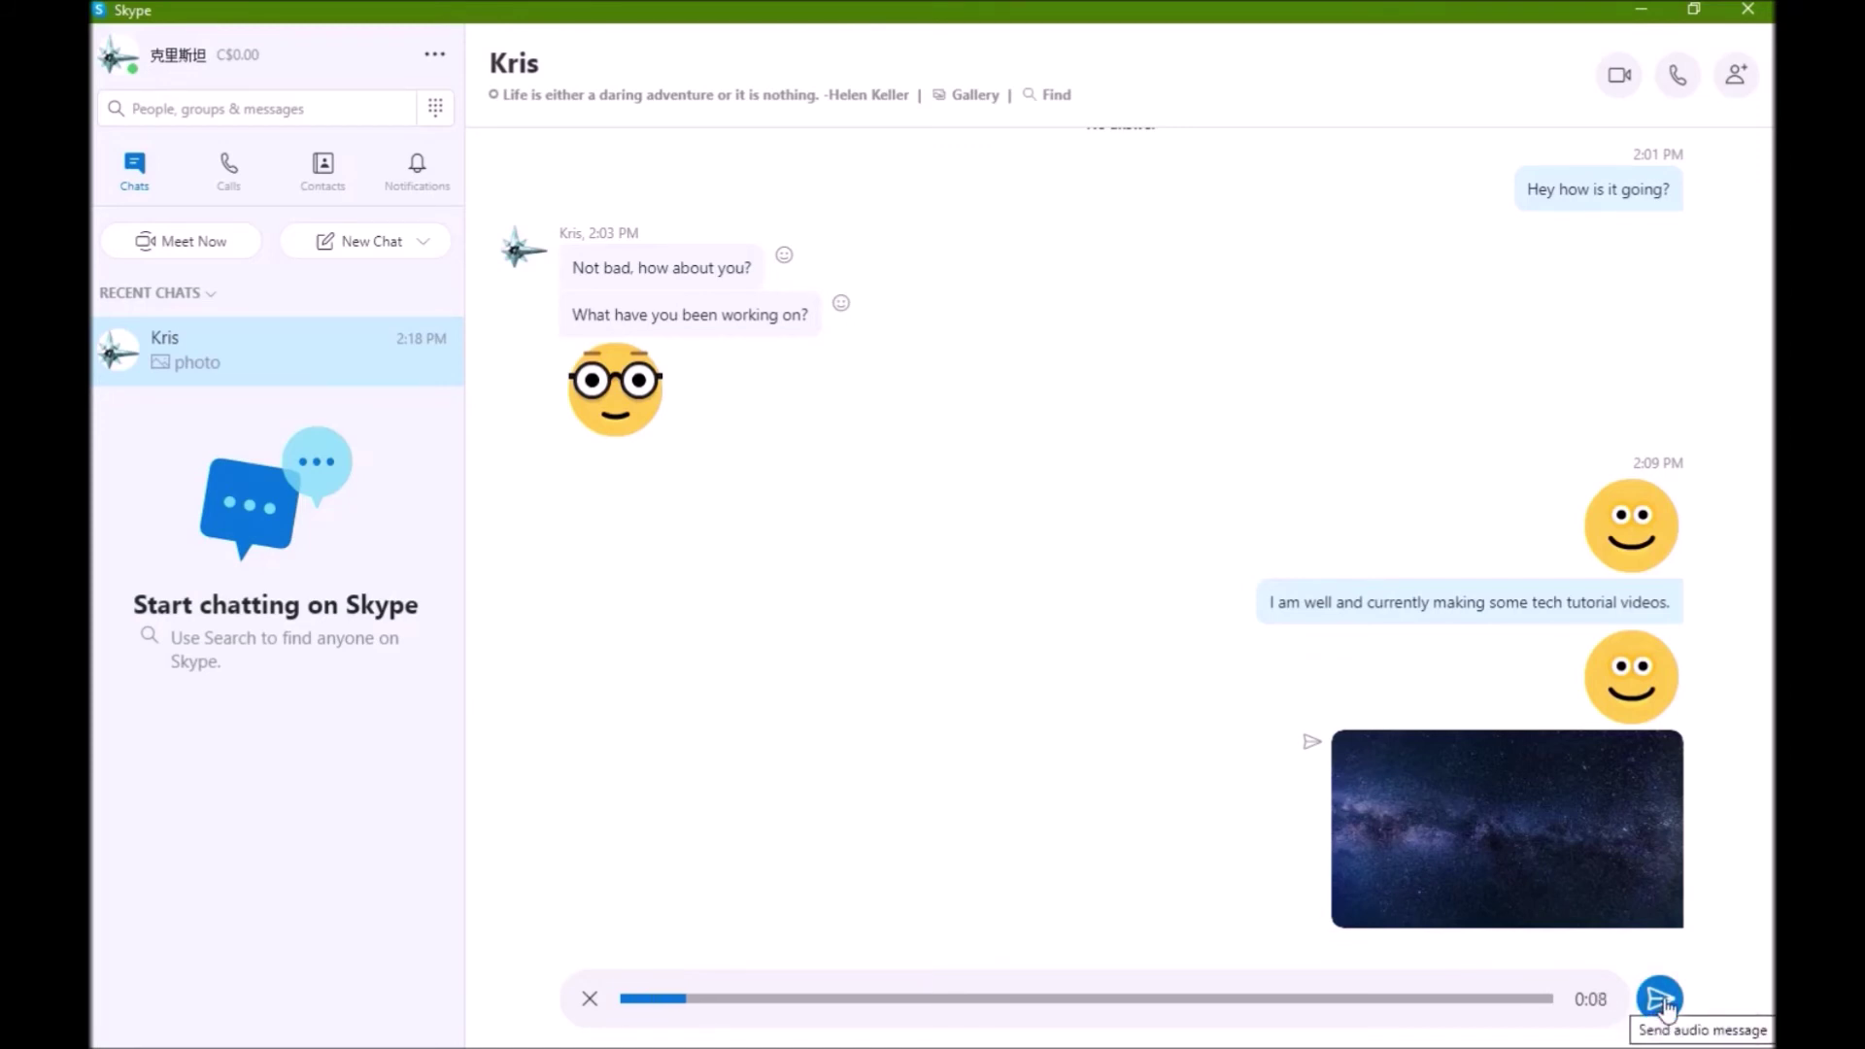
{"action": "left_click", "coordinate": [588, 998]}
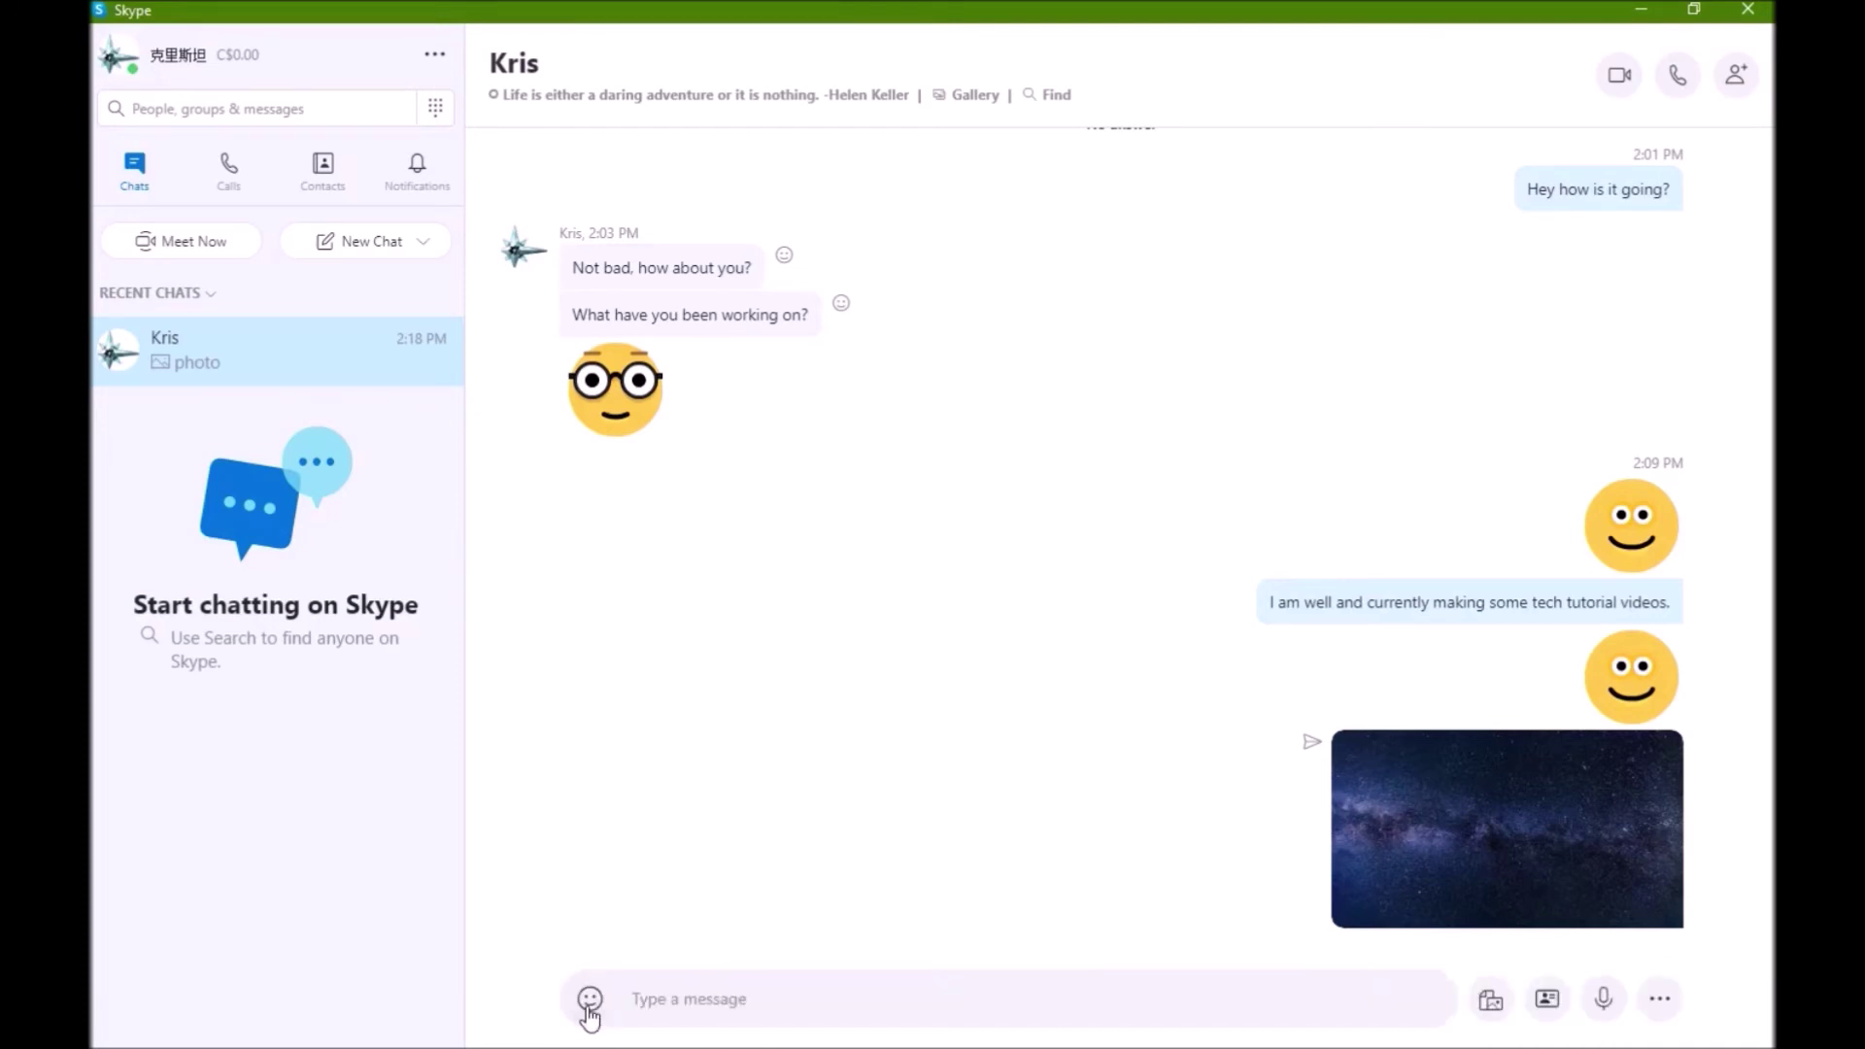
{"action": "scroll", "coordinate": [1063, 891], "scroll_direction": "up", "scroll_amount": 1}
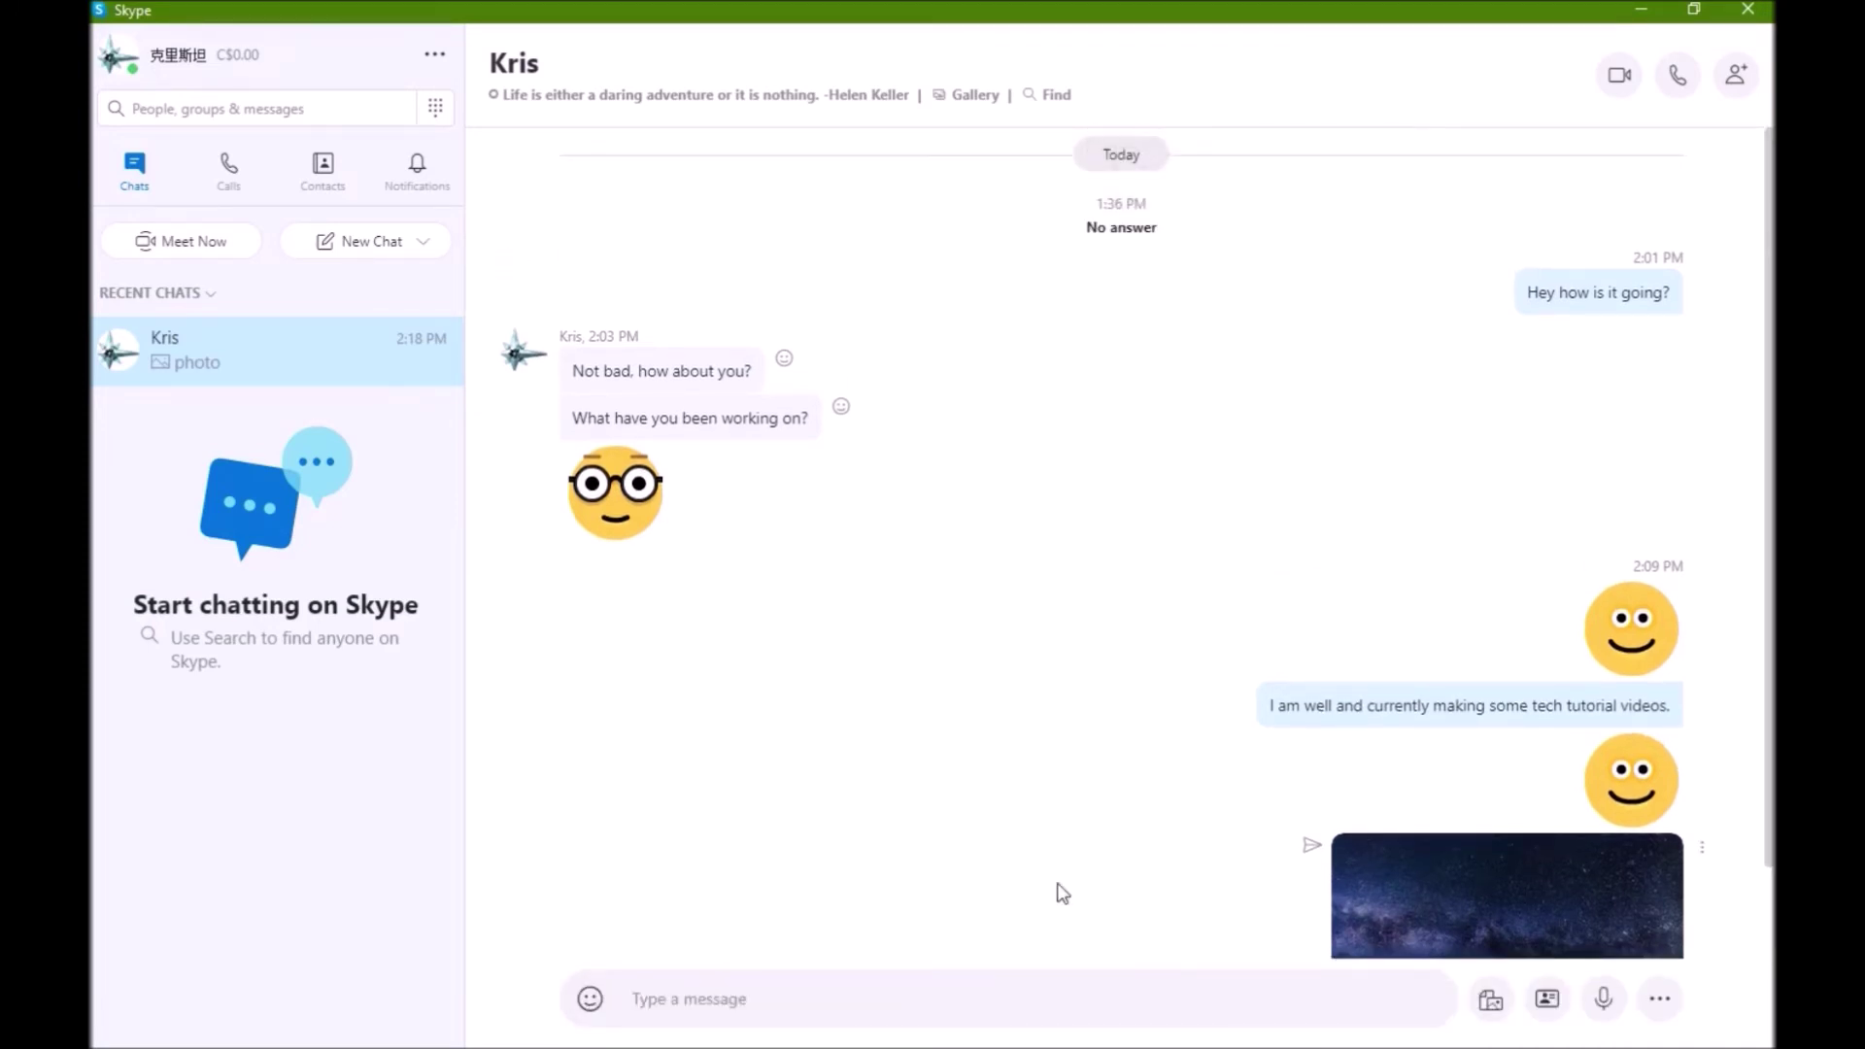
{"action": "left_click", "coordinate": [1669, 1002]}
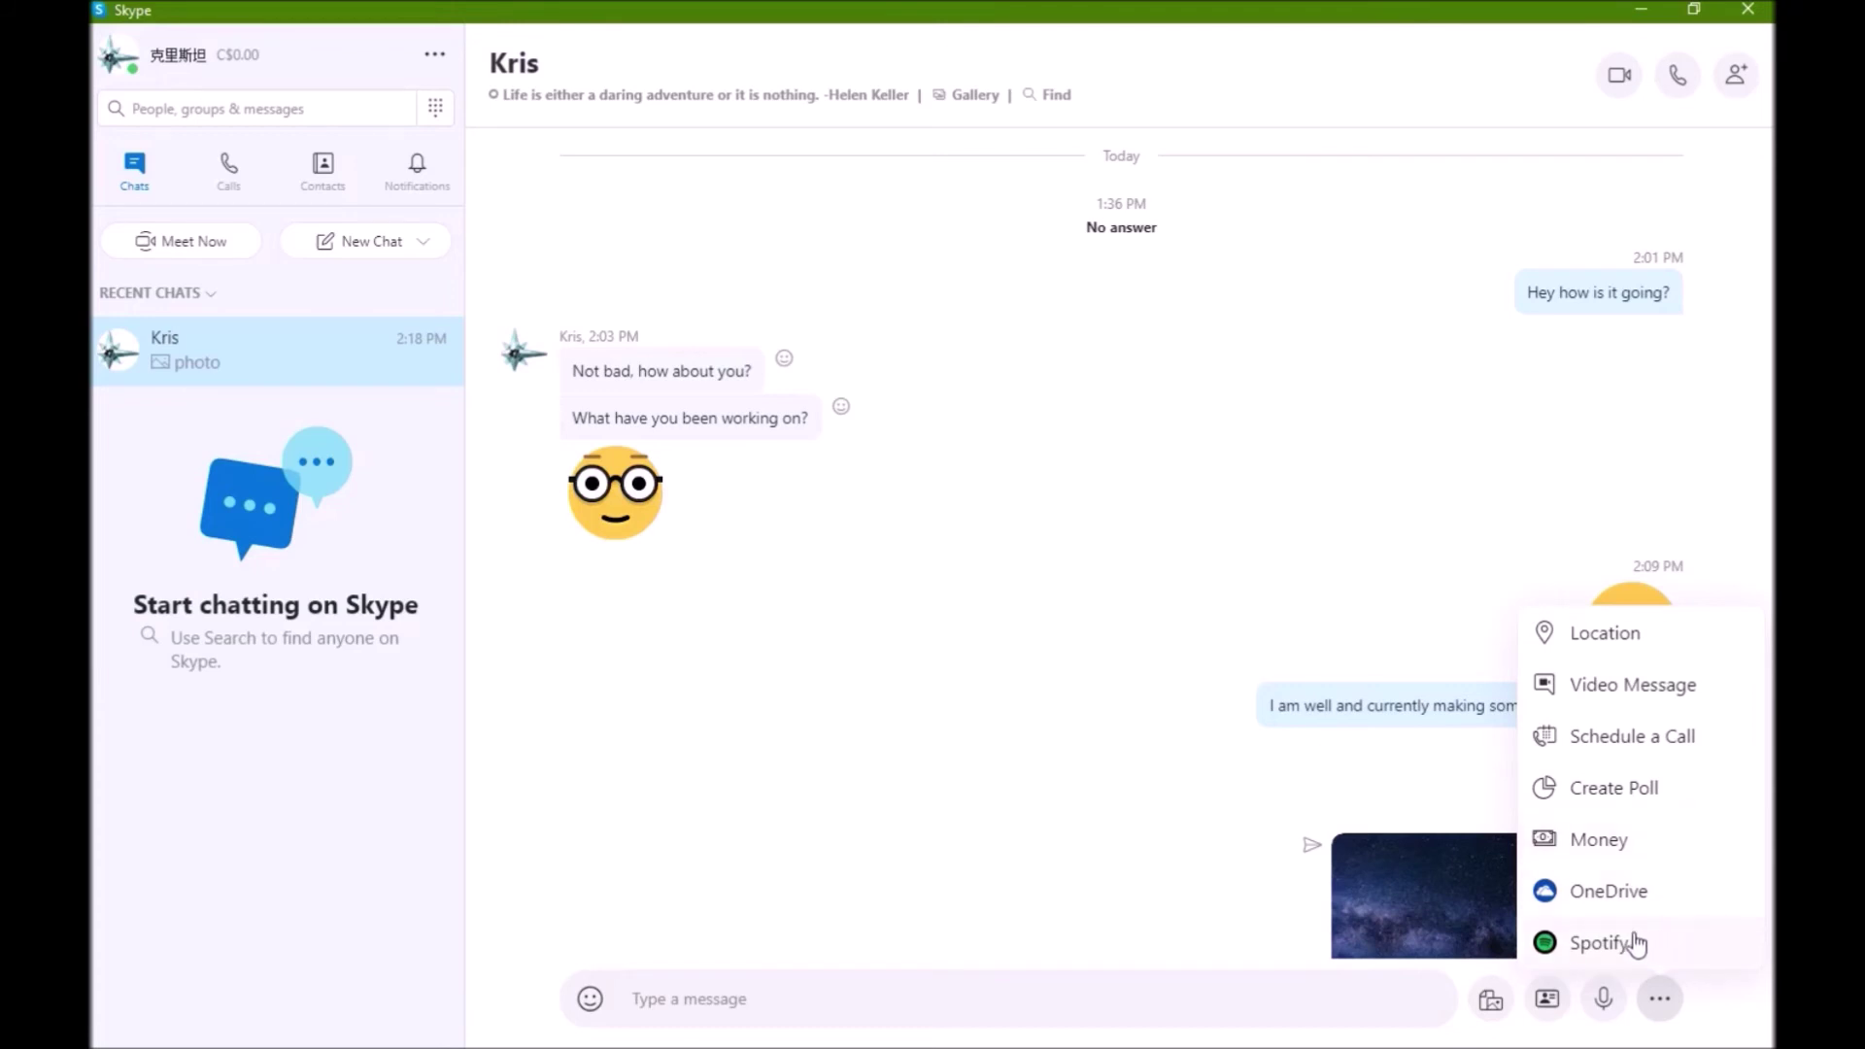
{"action": "left_click", "coordinate": [1060, 917]}
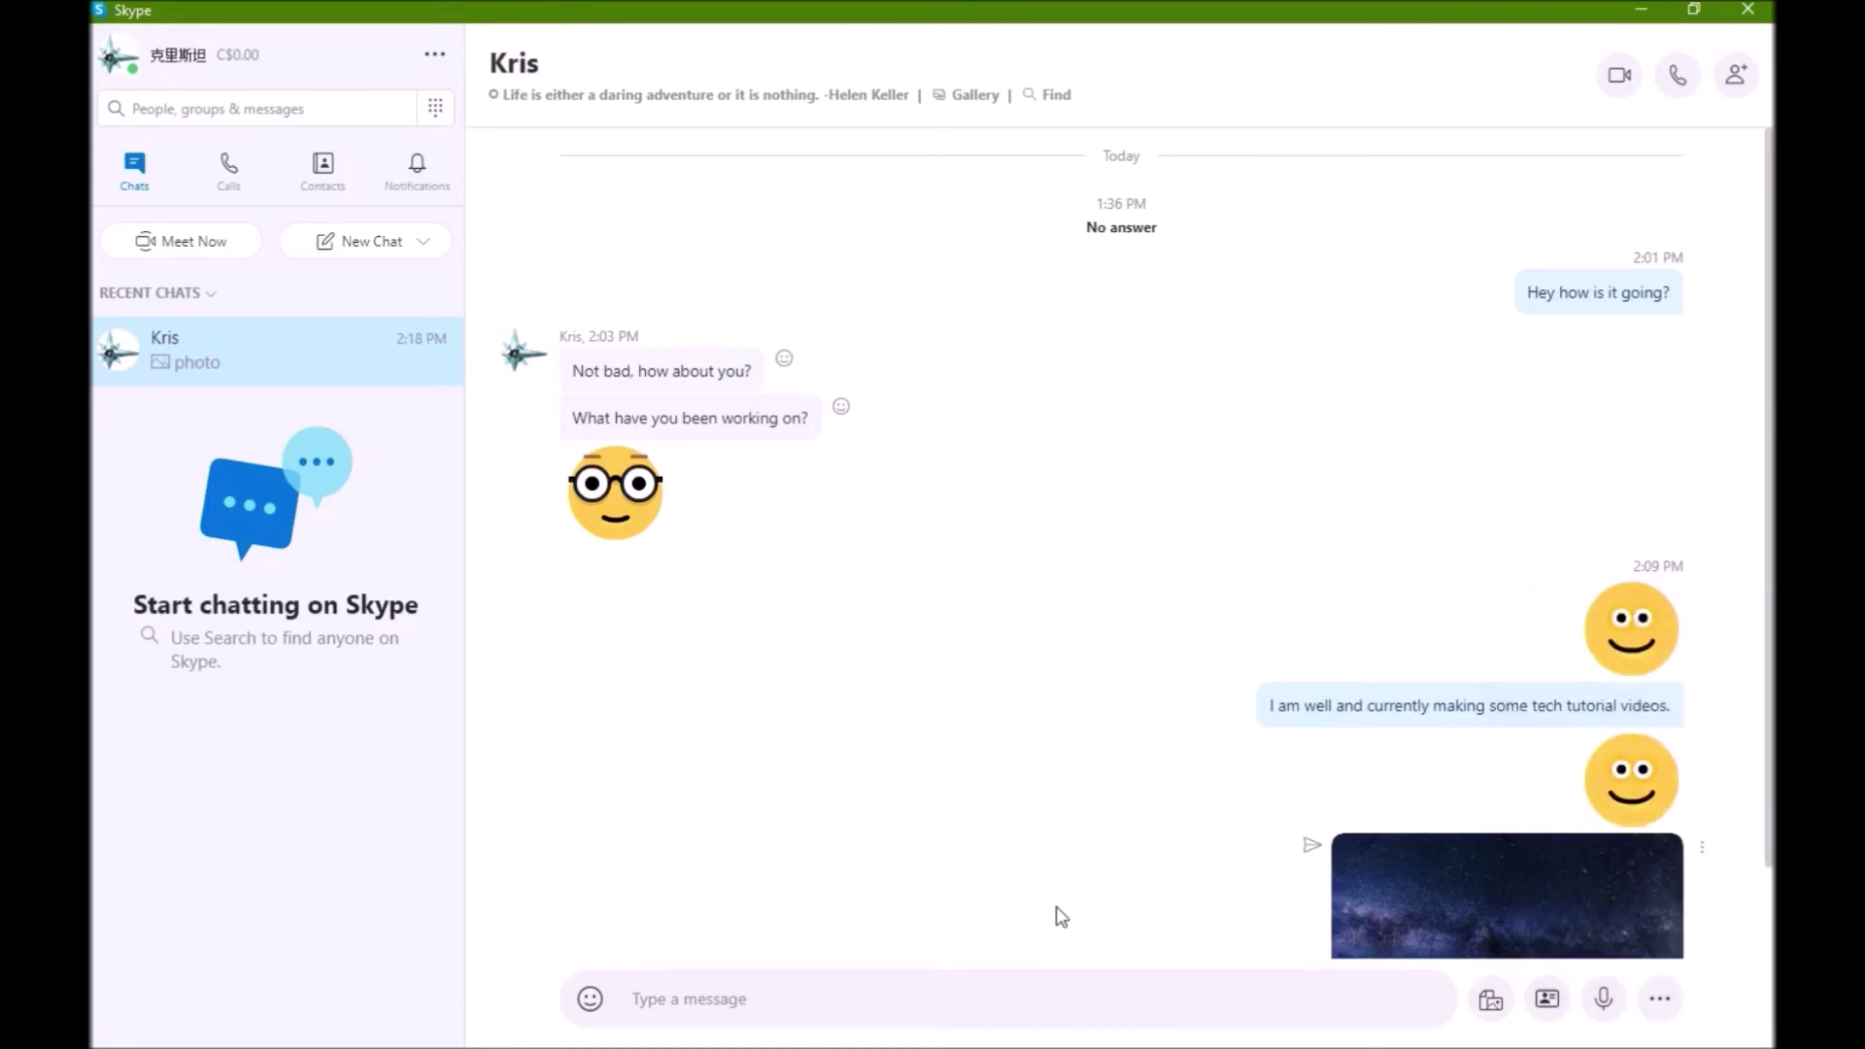
Add a thumbs-up reaction to Kris's 'What have you been working on?' message.
{"action": "right_click", "coordinate": [797, 428]}
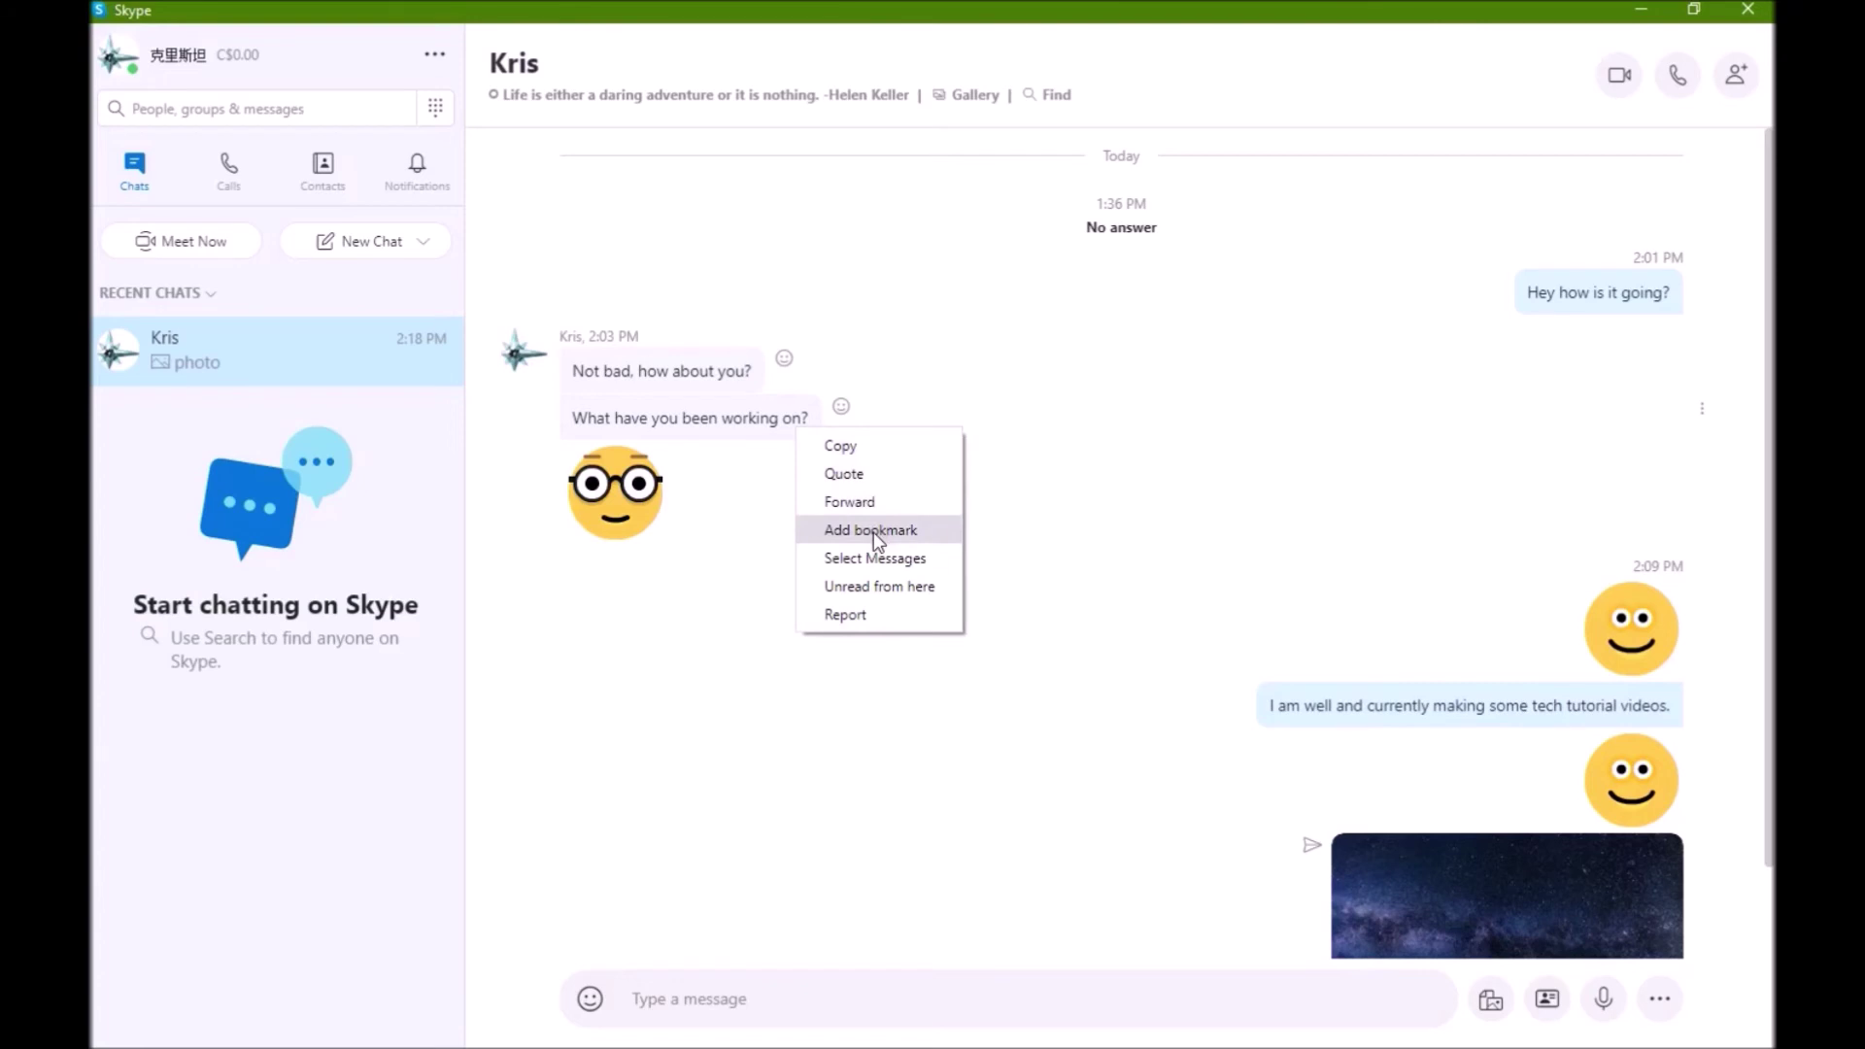
{"action": "left_click", "coordinate": [1055, 532]}
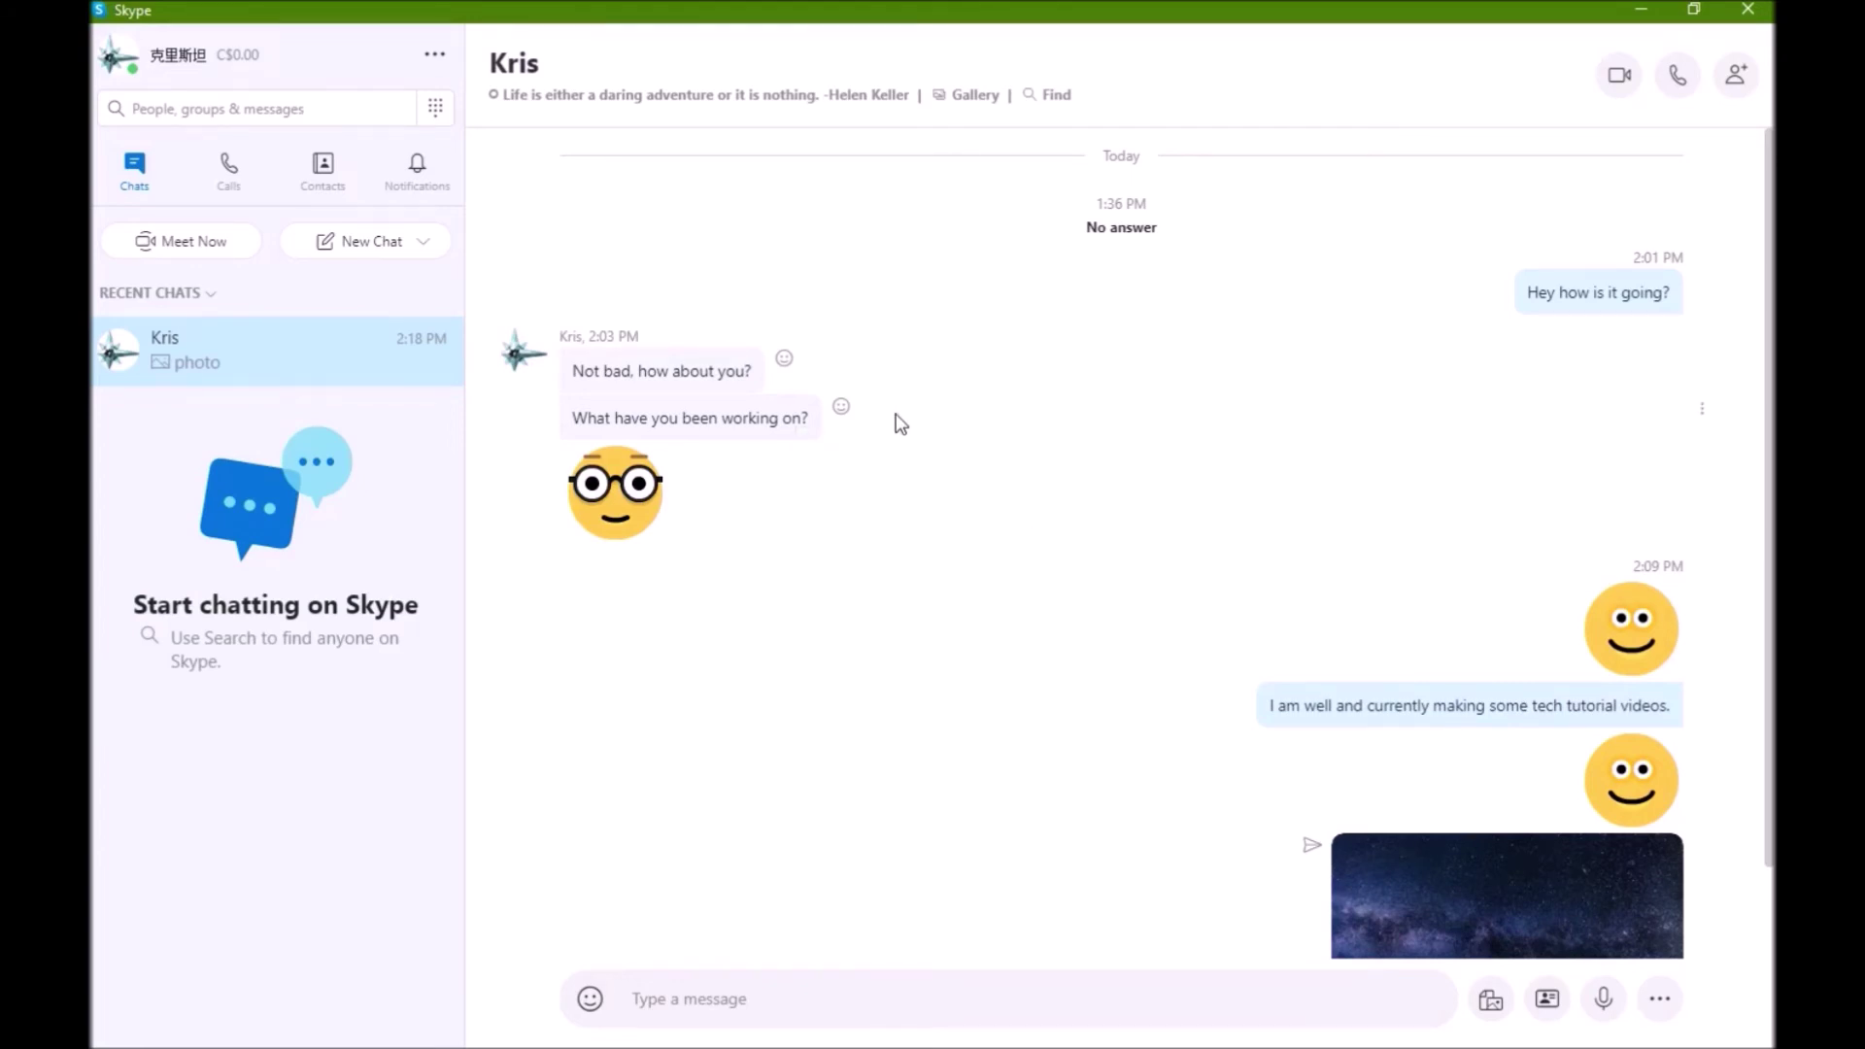
{"action": "left_click", "coordinate": [844, 423]}
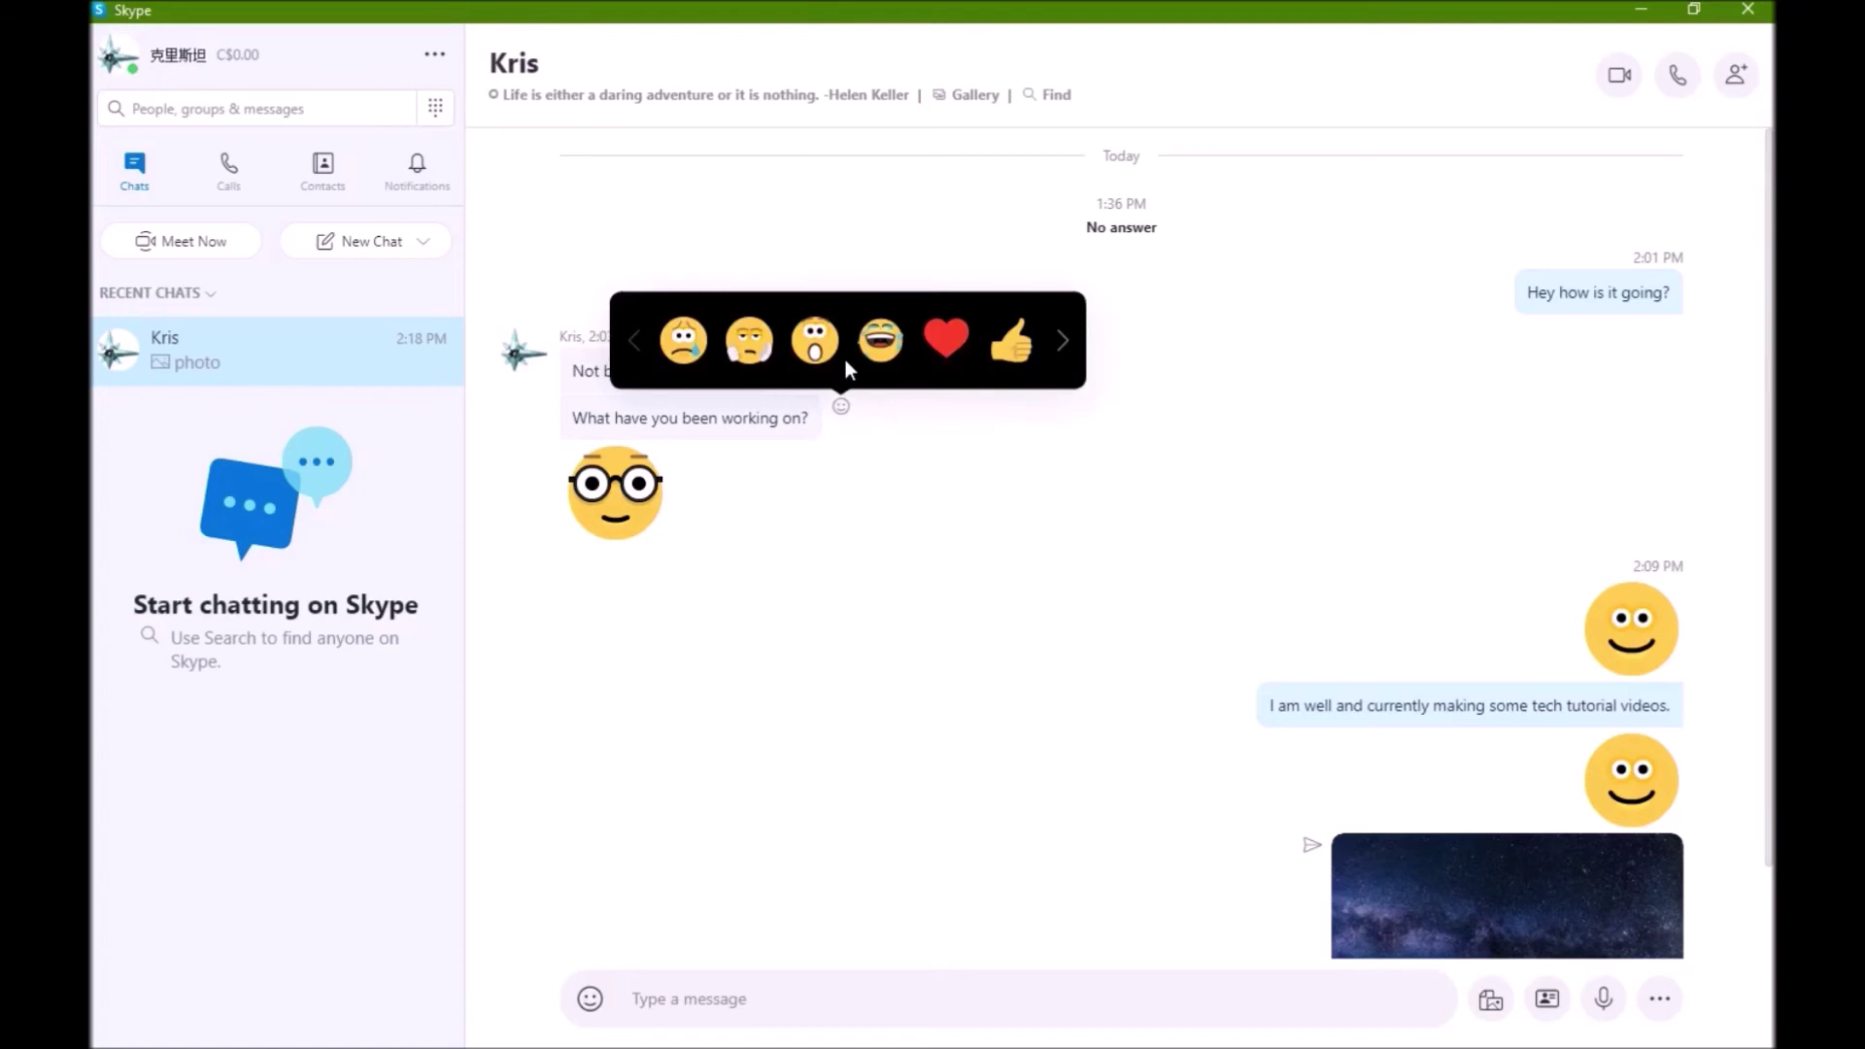
{"action": "left_click", "coordinate": [1011, 345]}
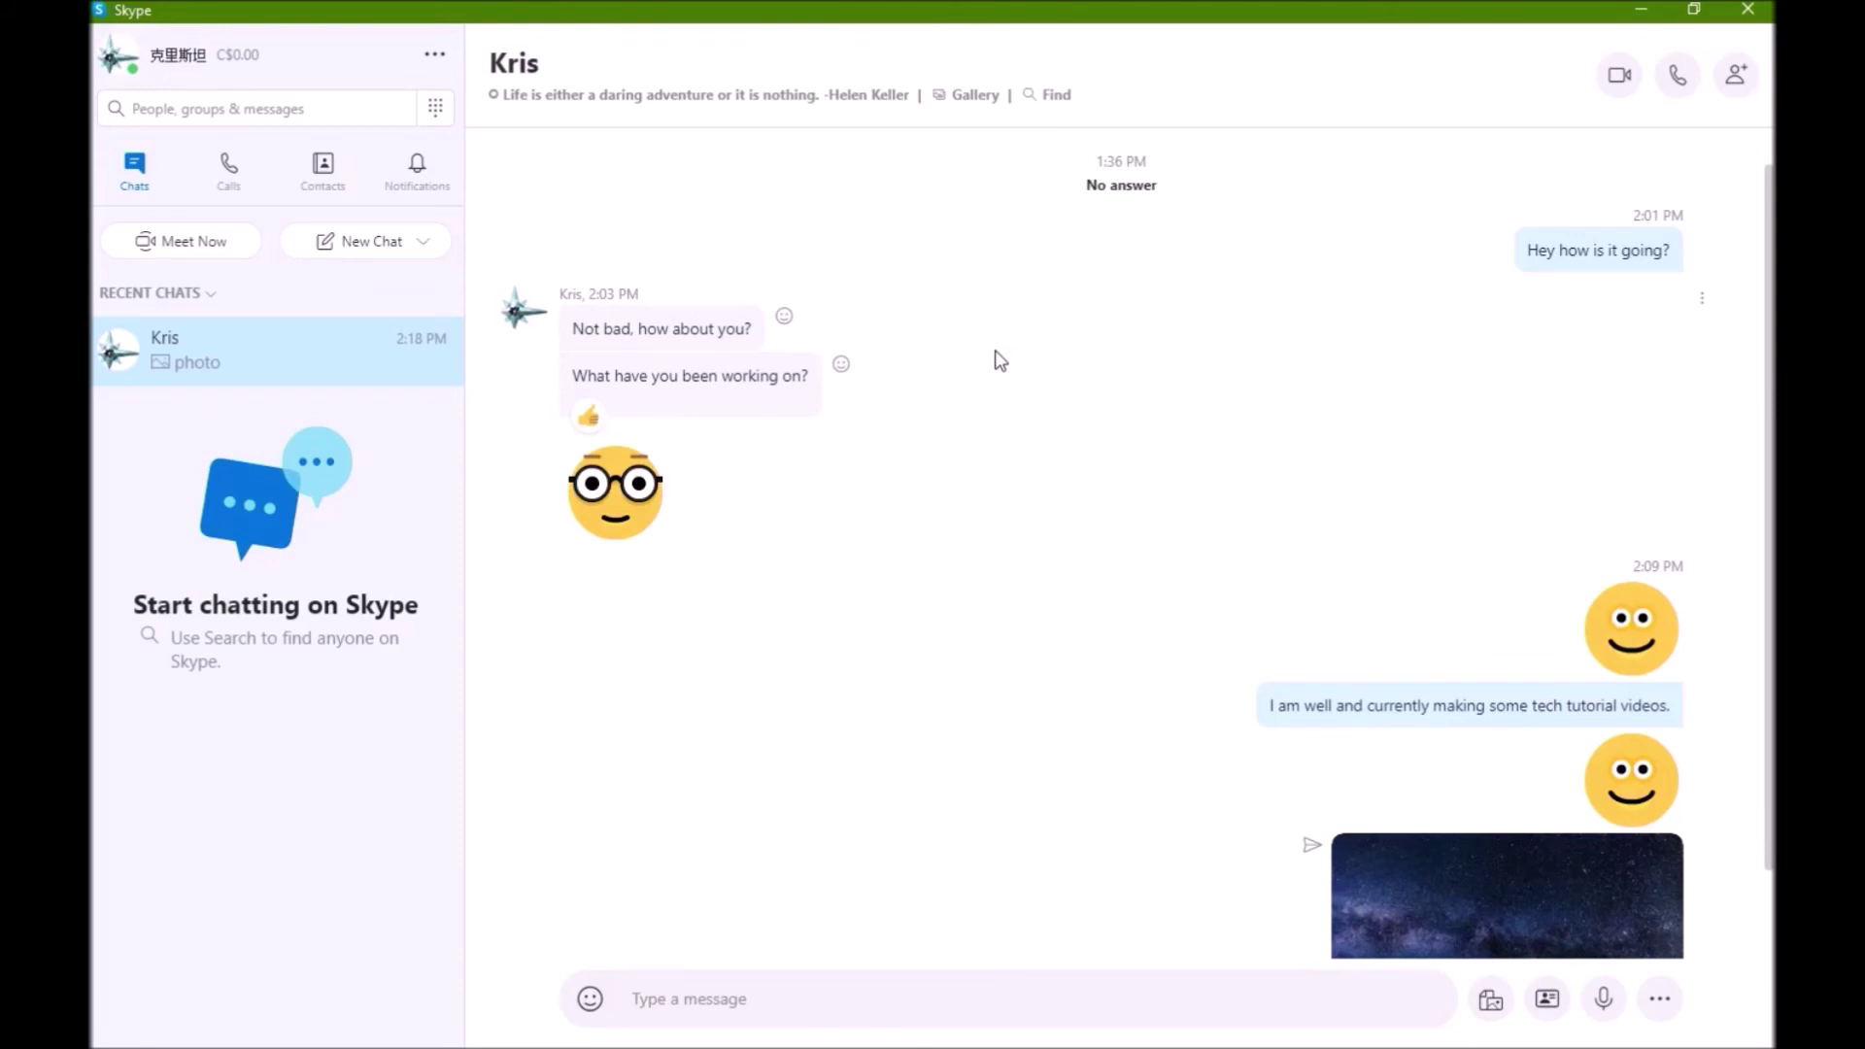
Remove the 'Hey how is it going?' message and confirm the removal.
{"action": "right_click", "coordinate": [1570, 254]}
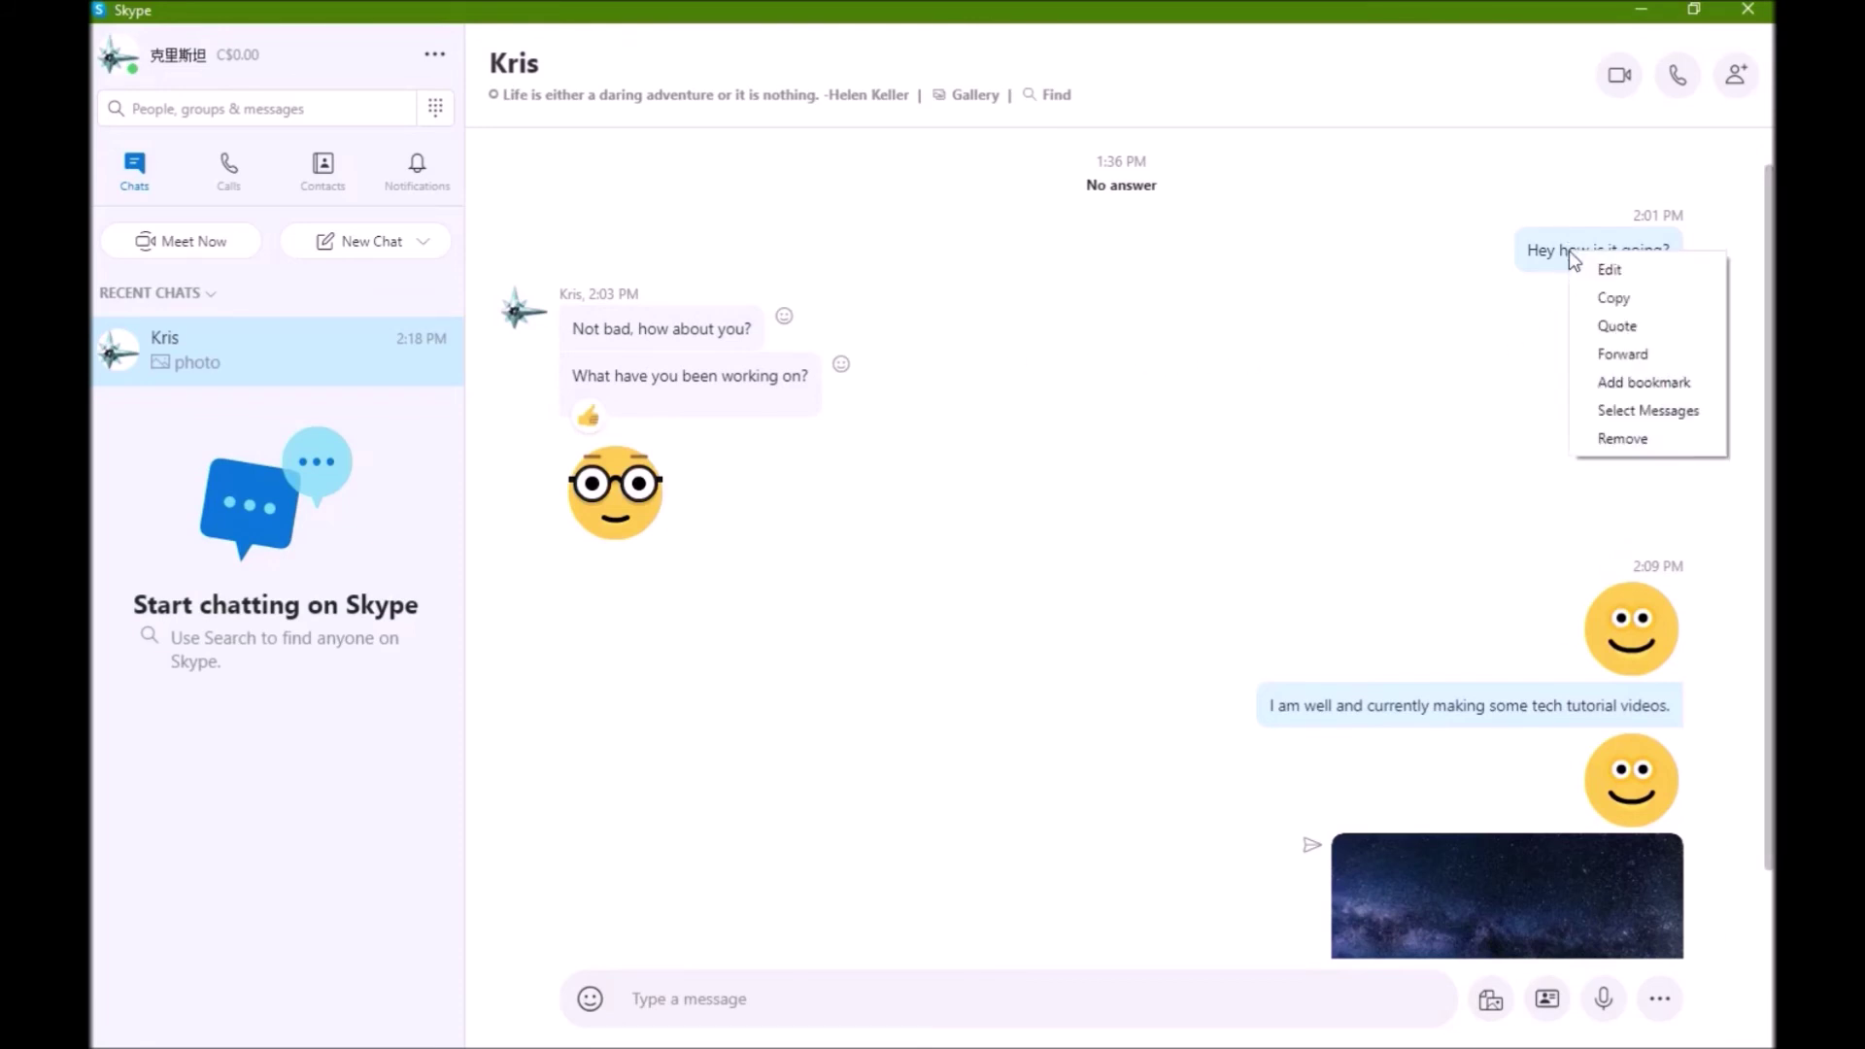
{"action": "left_click", "coordinate": [1608, 445]}
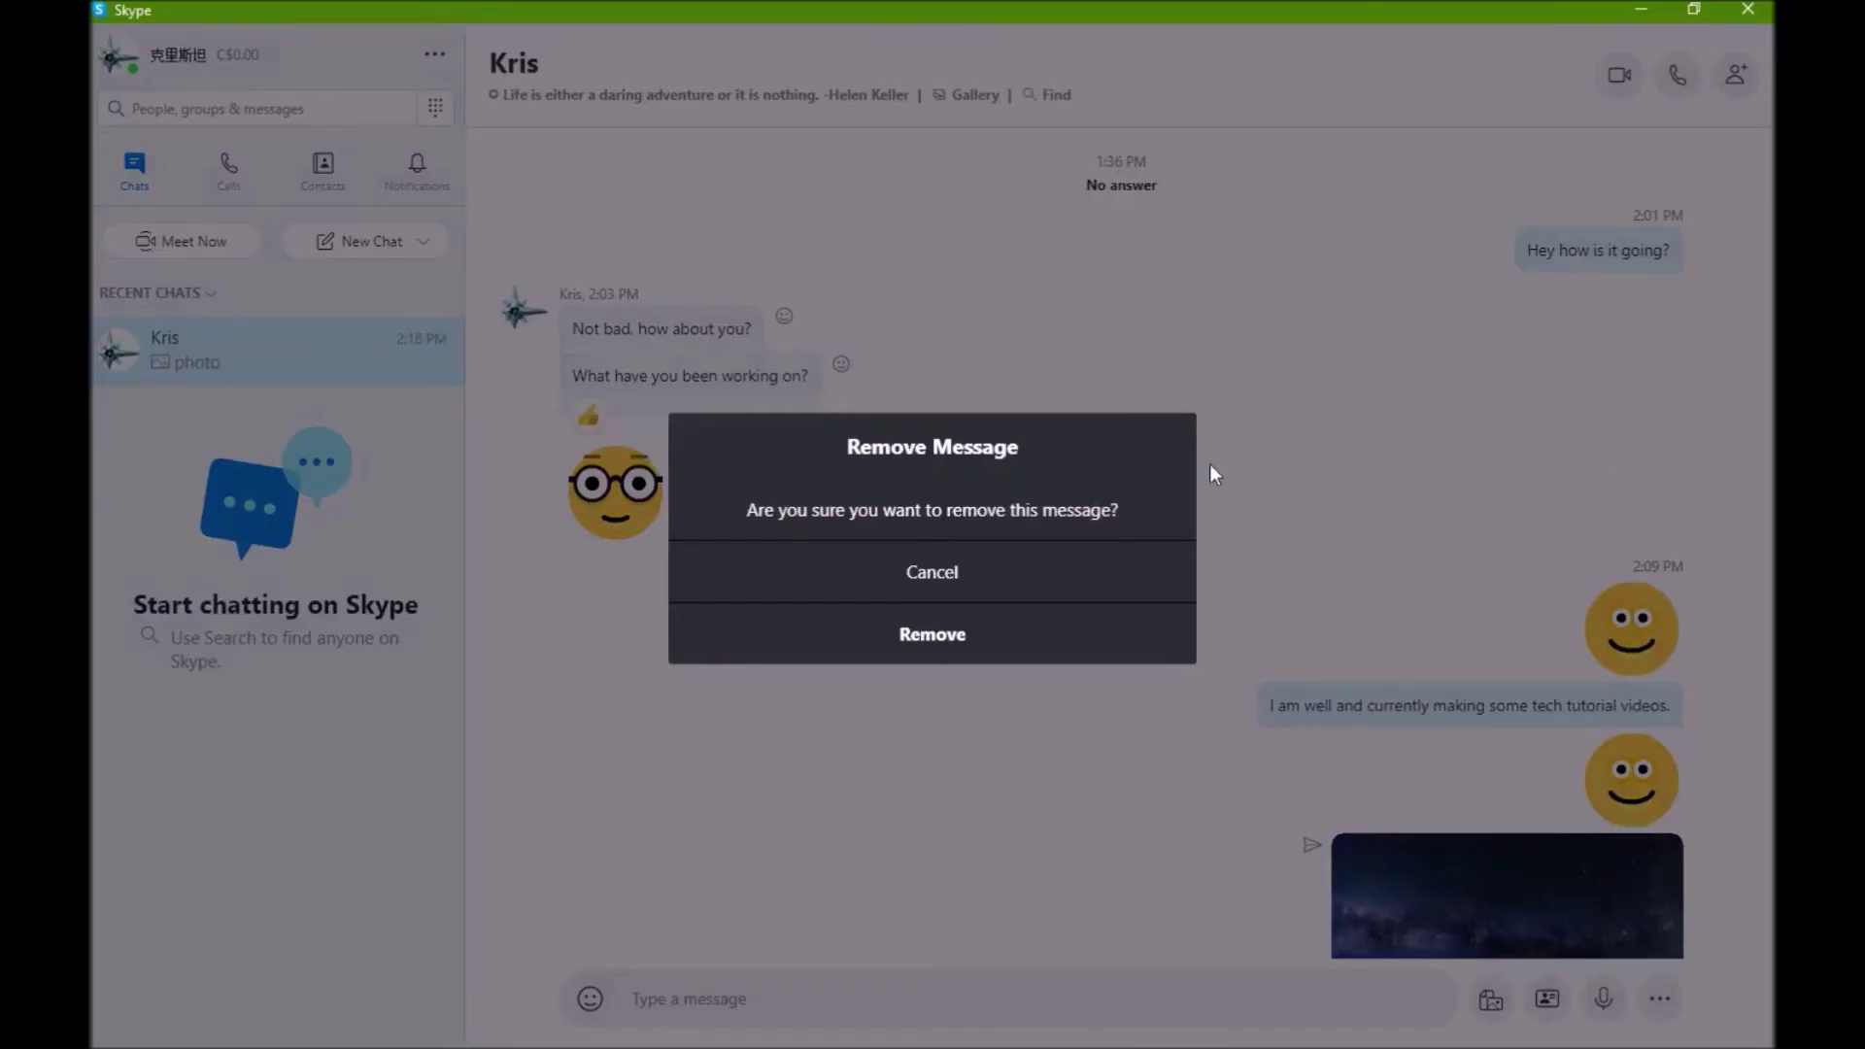
{"action": "left_click", "coordinate": [904, 644]}
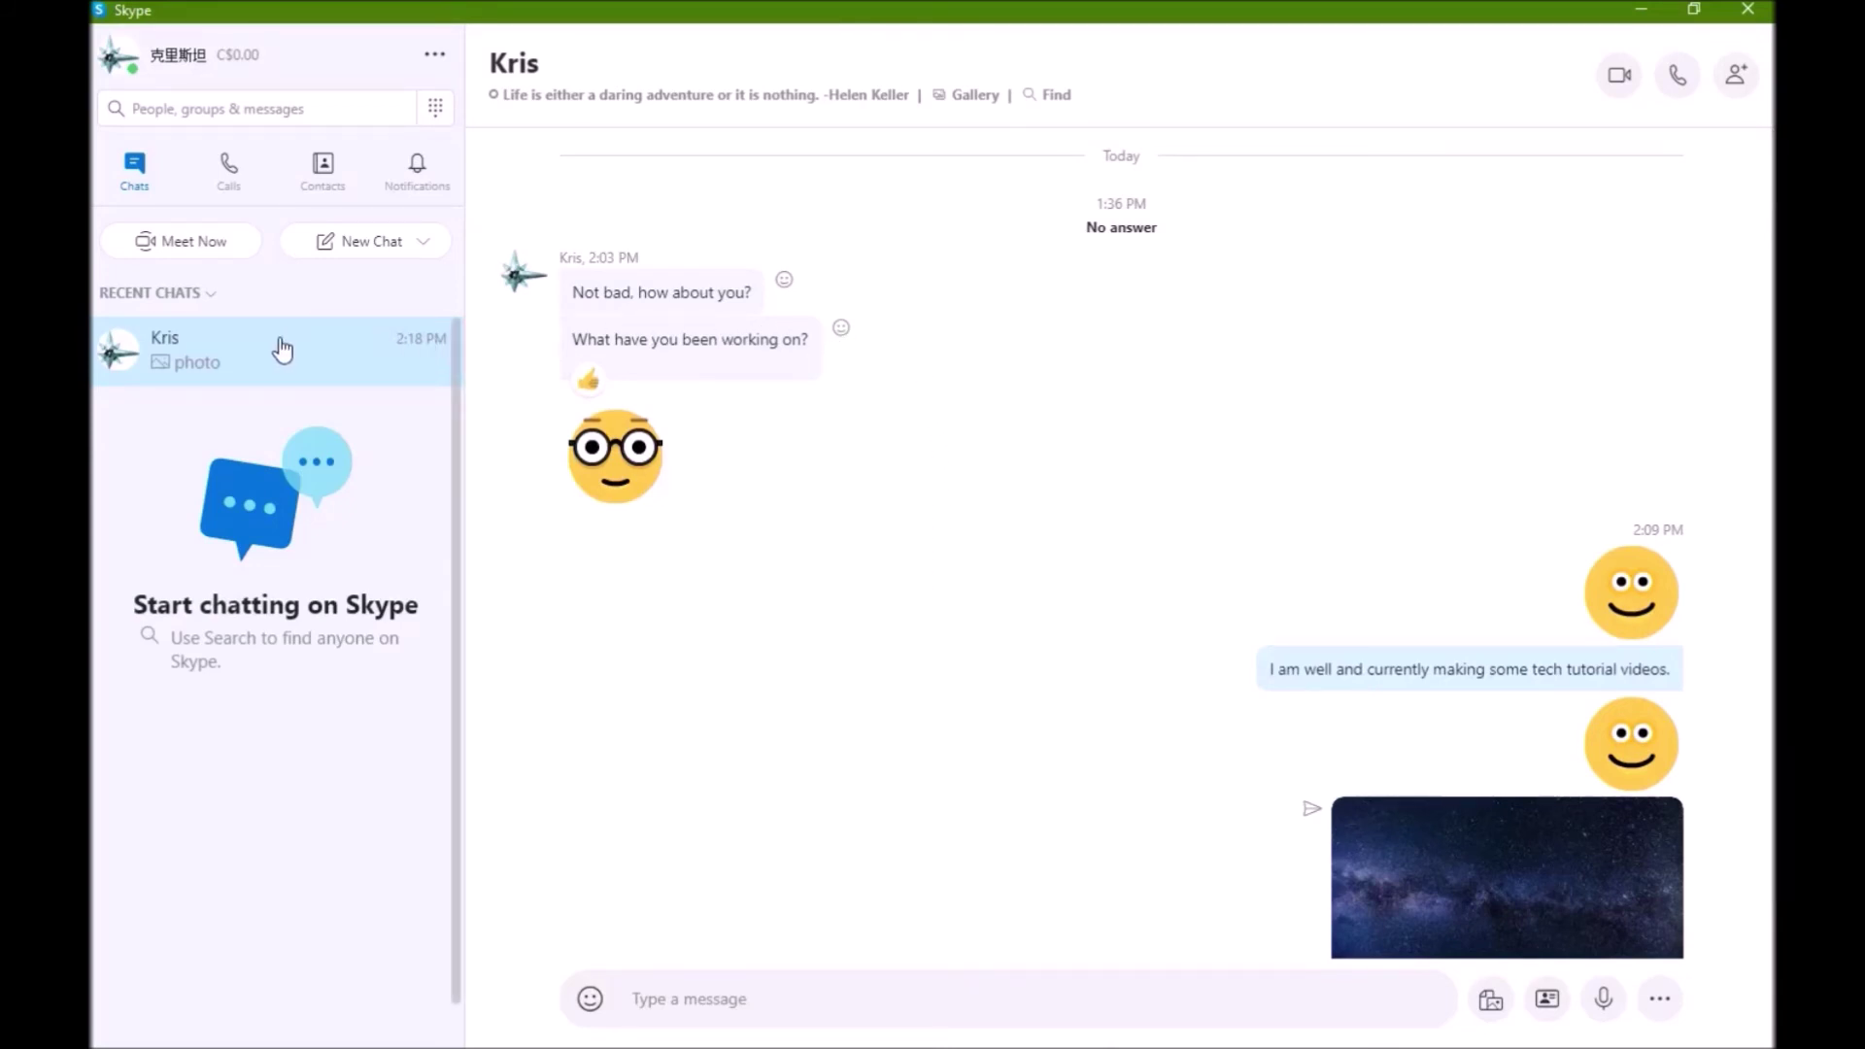
Delete the Kris conversation from Recent Chats and confirm the deletion.
{"action": "right_click", "coordinate": [228, 356]}
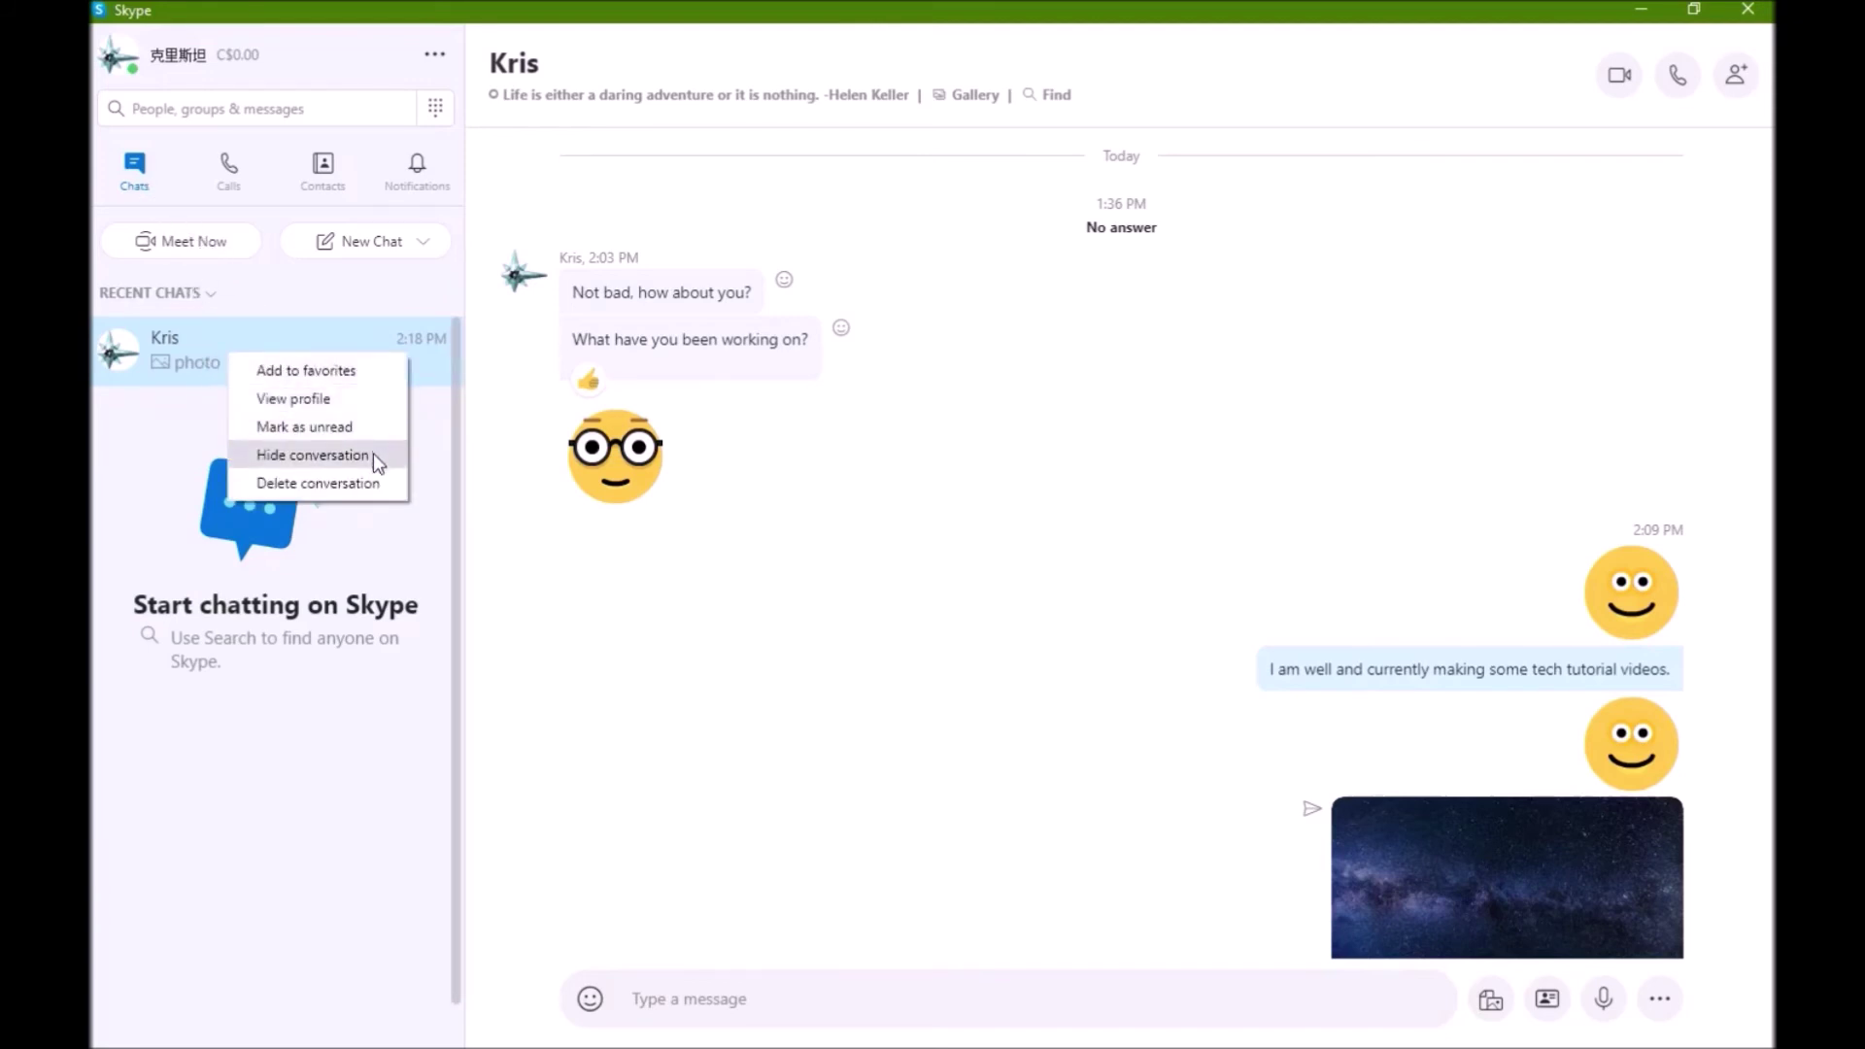
{"action": "left_click", "coordinate": [375, 492]}
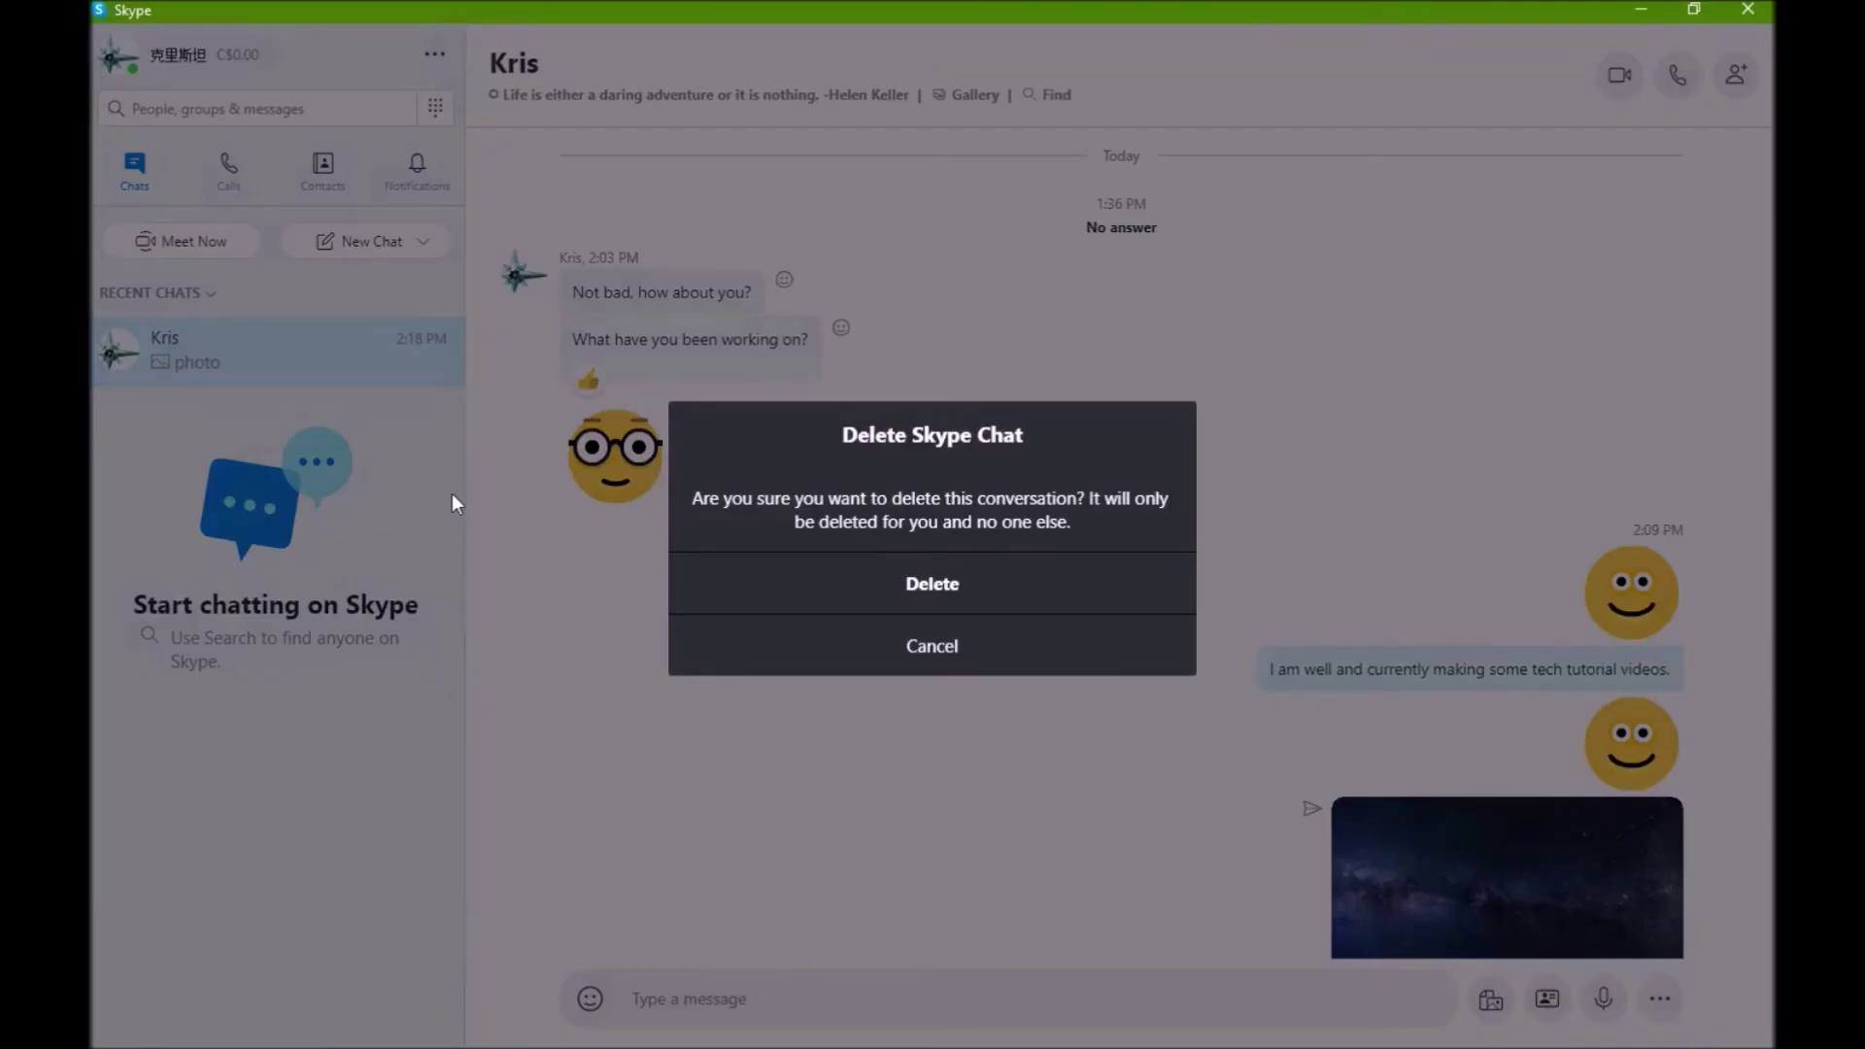
{"action": "left_click", "coordinate": [947, 588]}
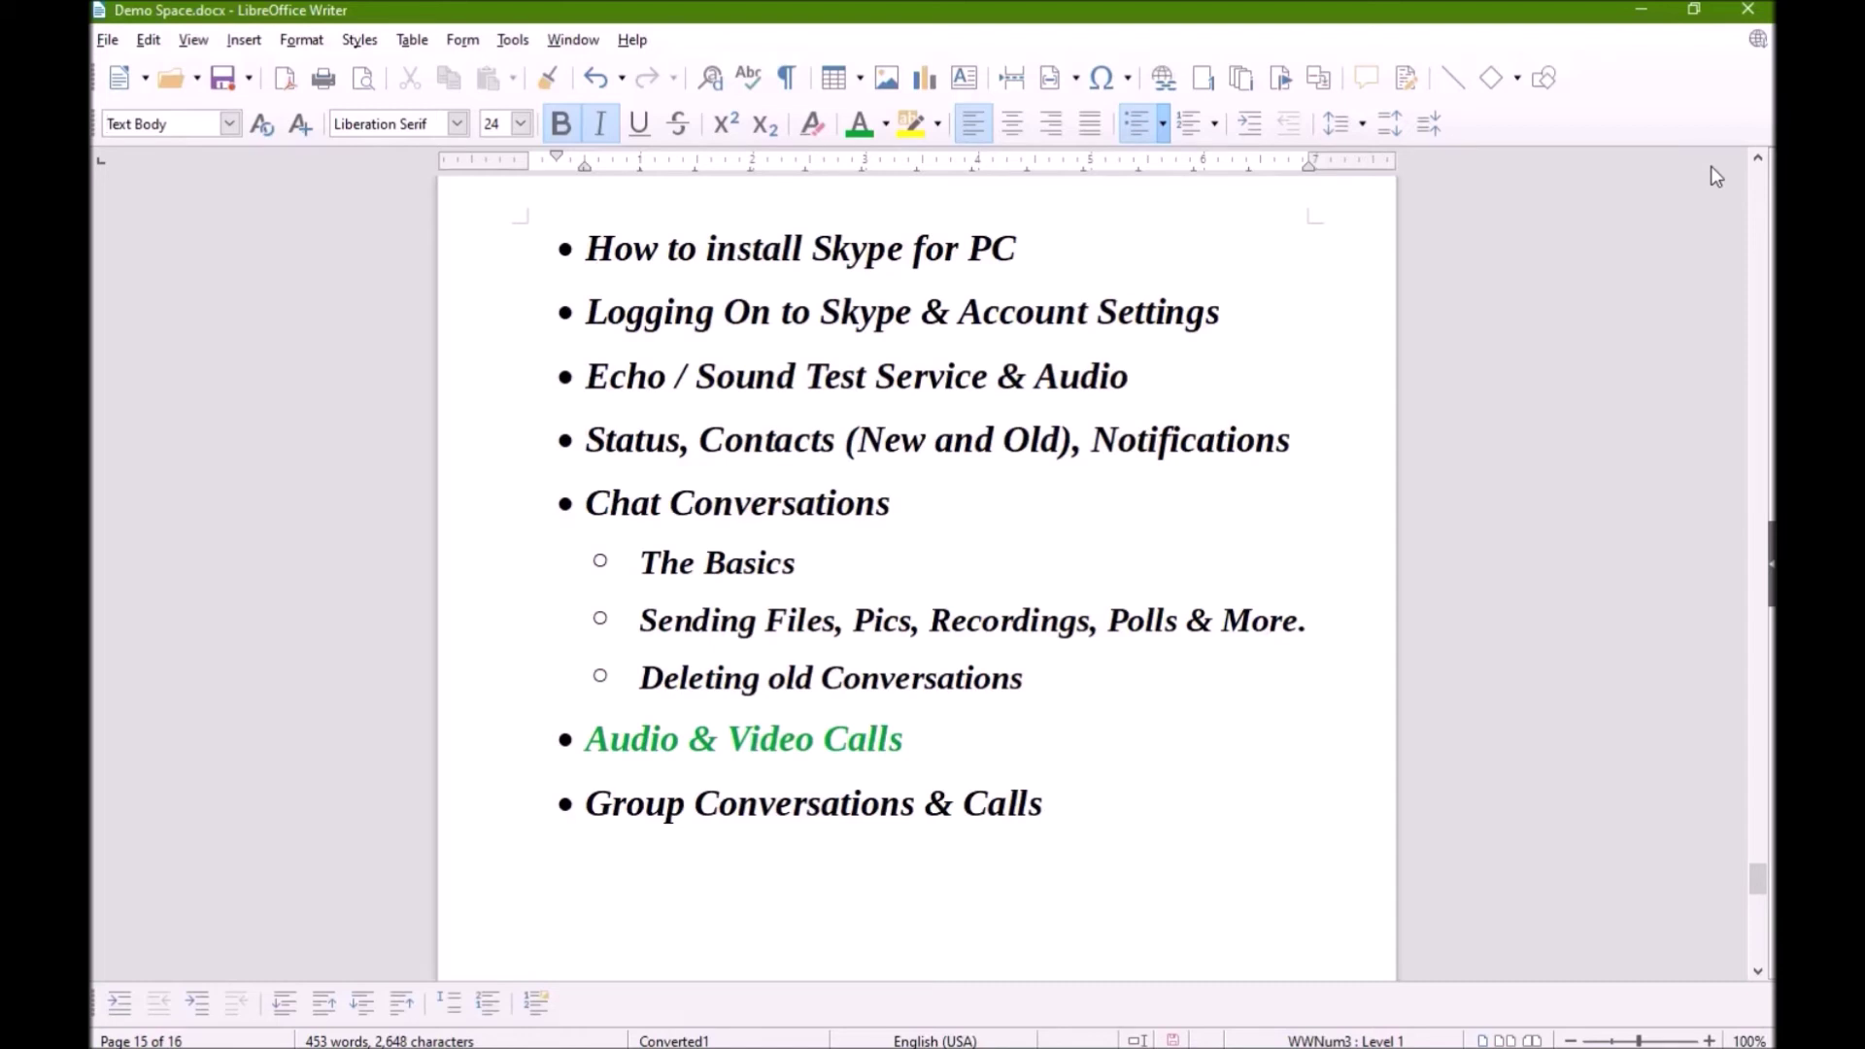
Return from the Writer outline to the Skype window with Alt+Tab.
{"action": "key", "text": "alt+Tab"}
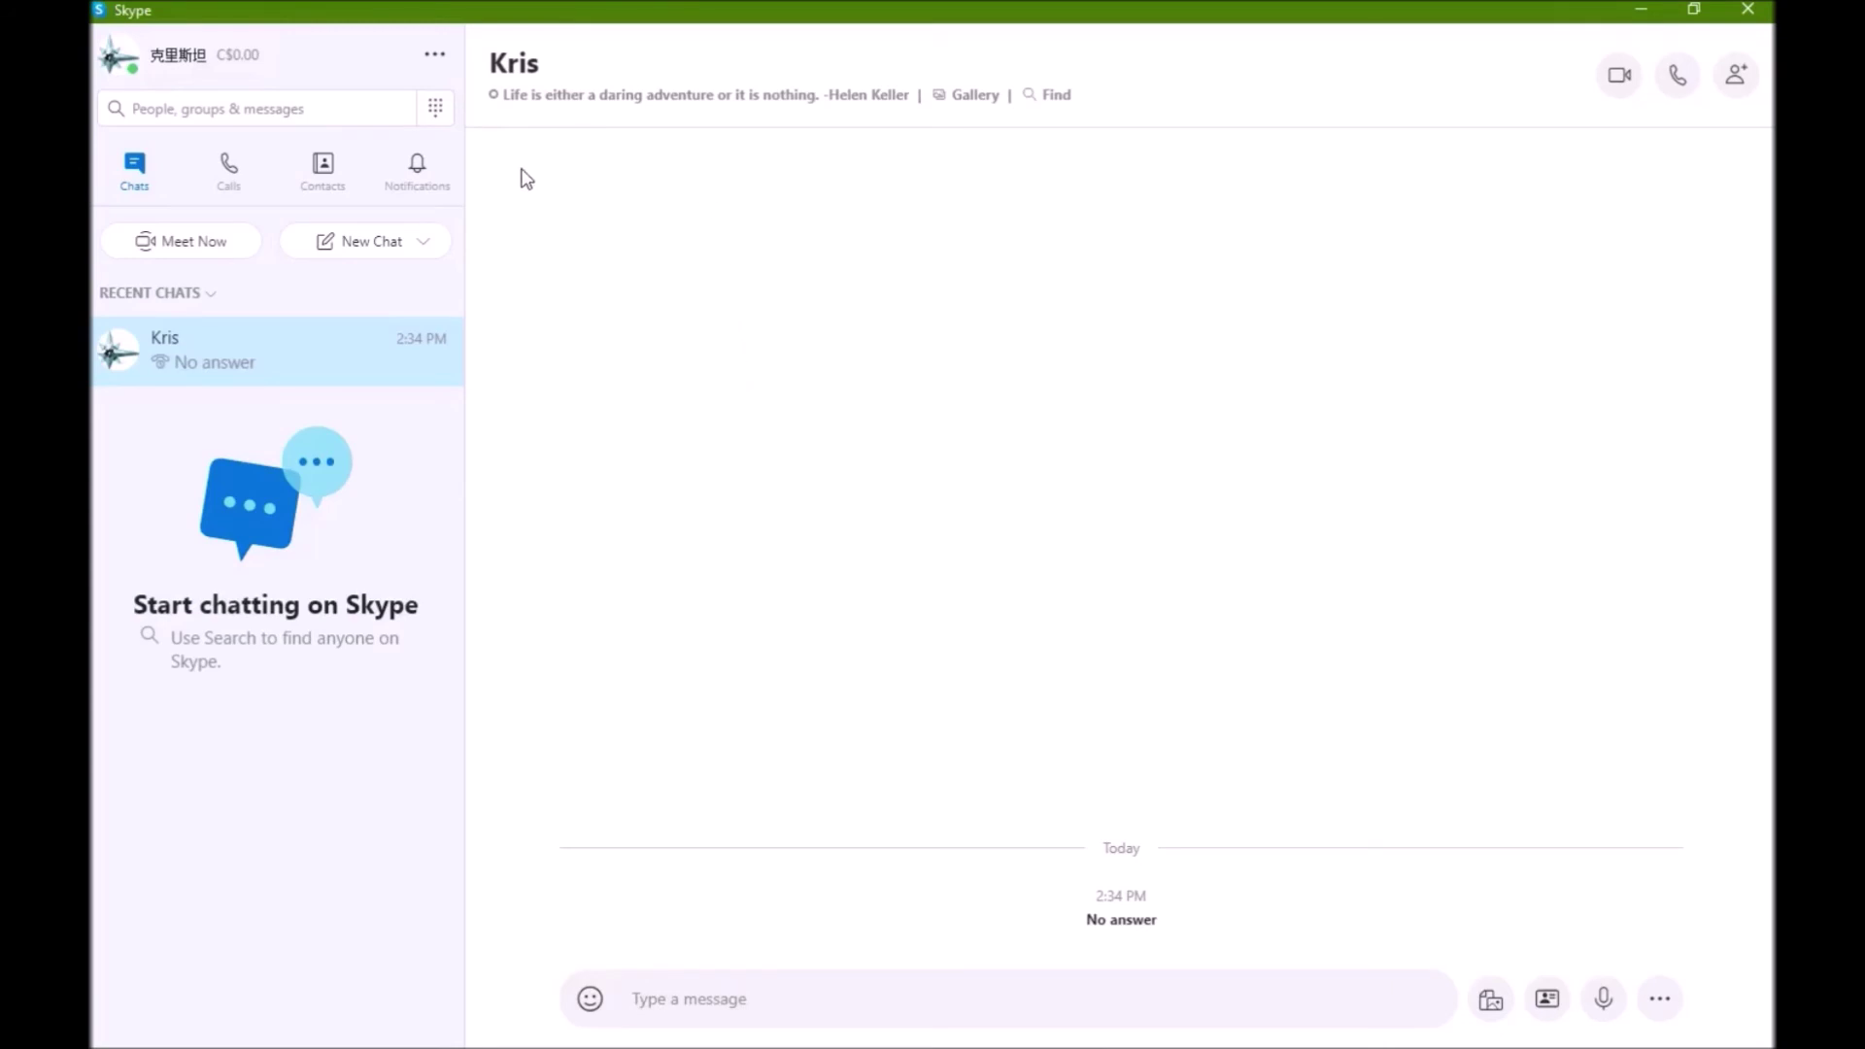
{"action": "left_click", "coordinate": [320, 167]}
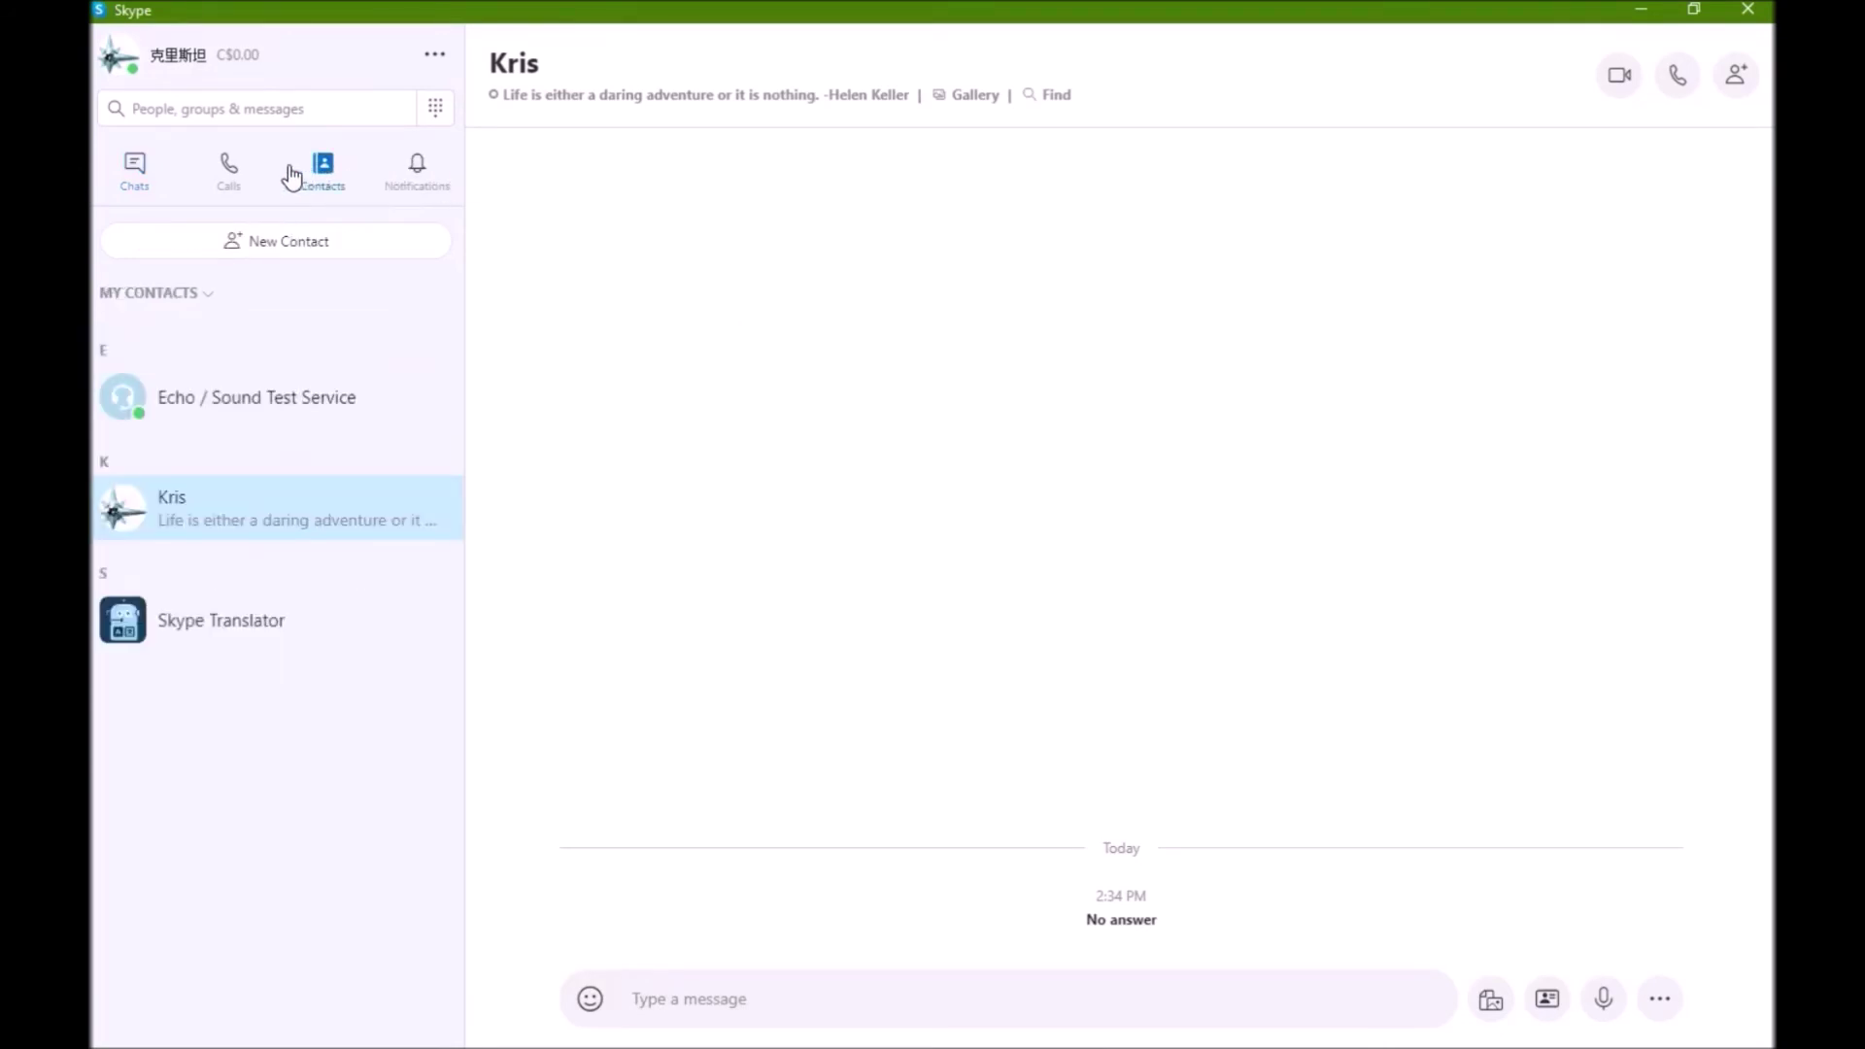
{"action": "left_click", "coordinate": [143, 174]}
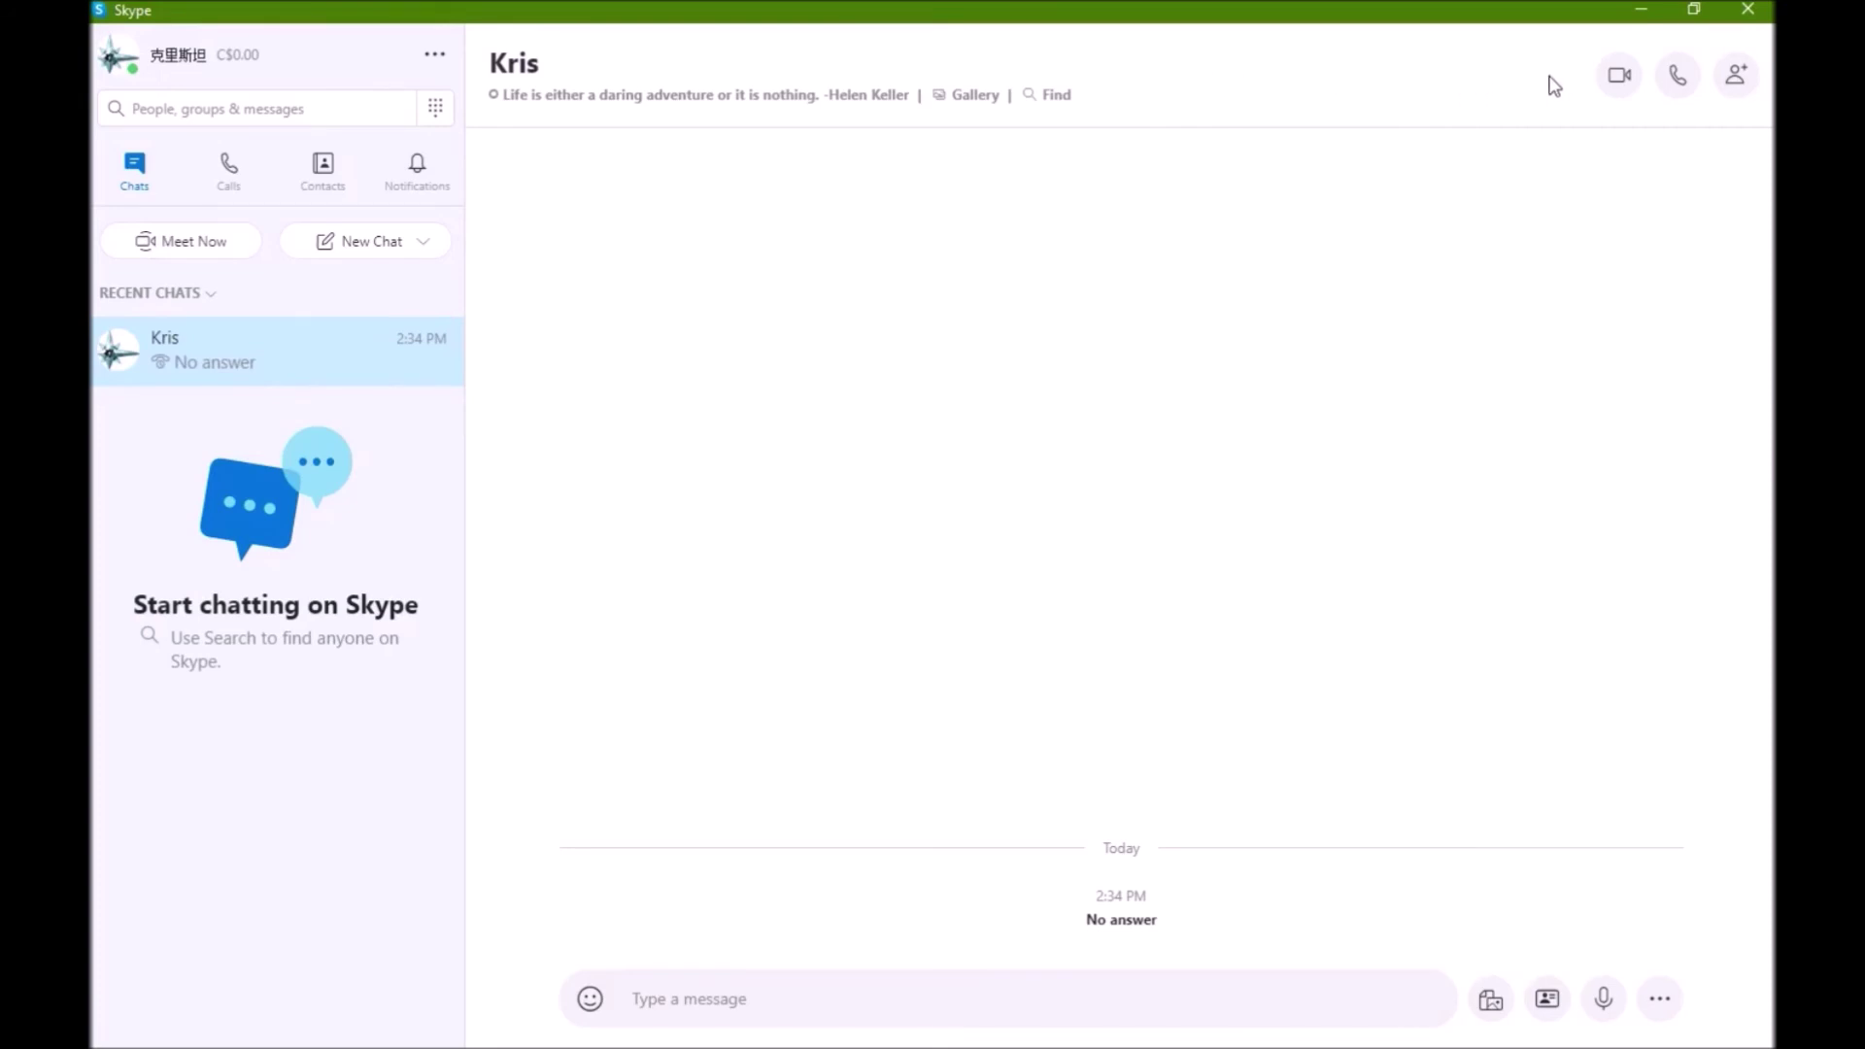
Place audio calls to Kris, retrying until one connects.
{"action": "left_click", "coordinate": [1677, 95]}
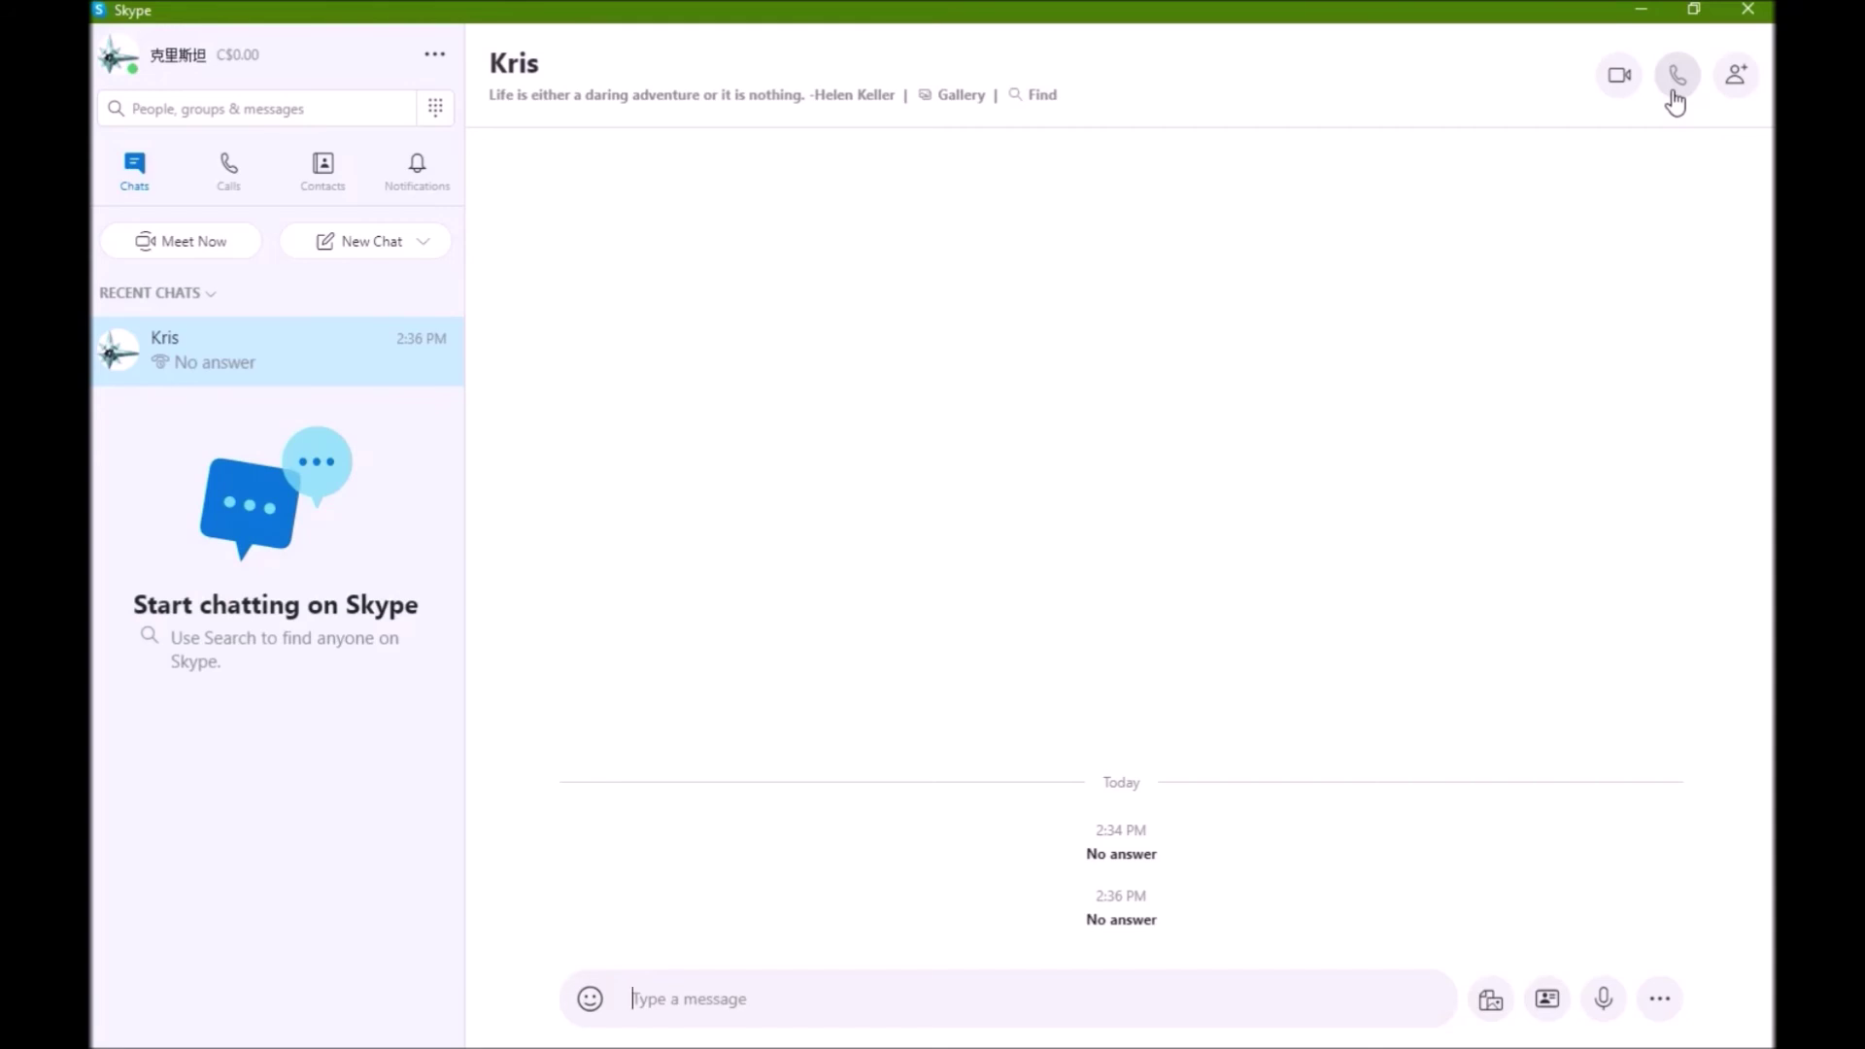
{"action": "left_click", "coordinate": [1675, 94]}
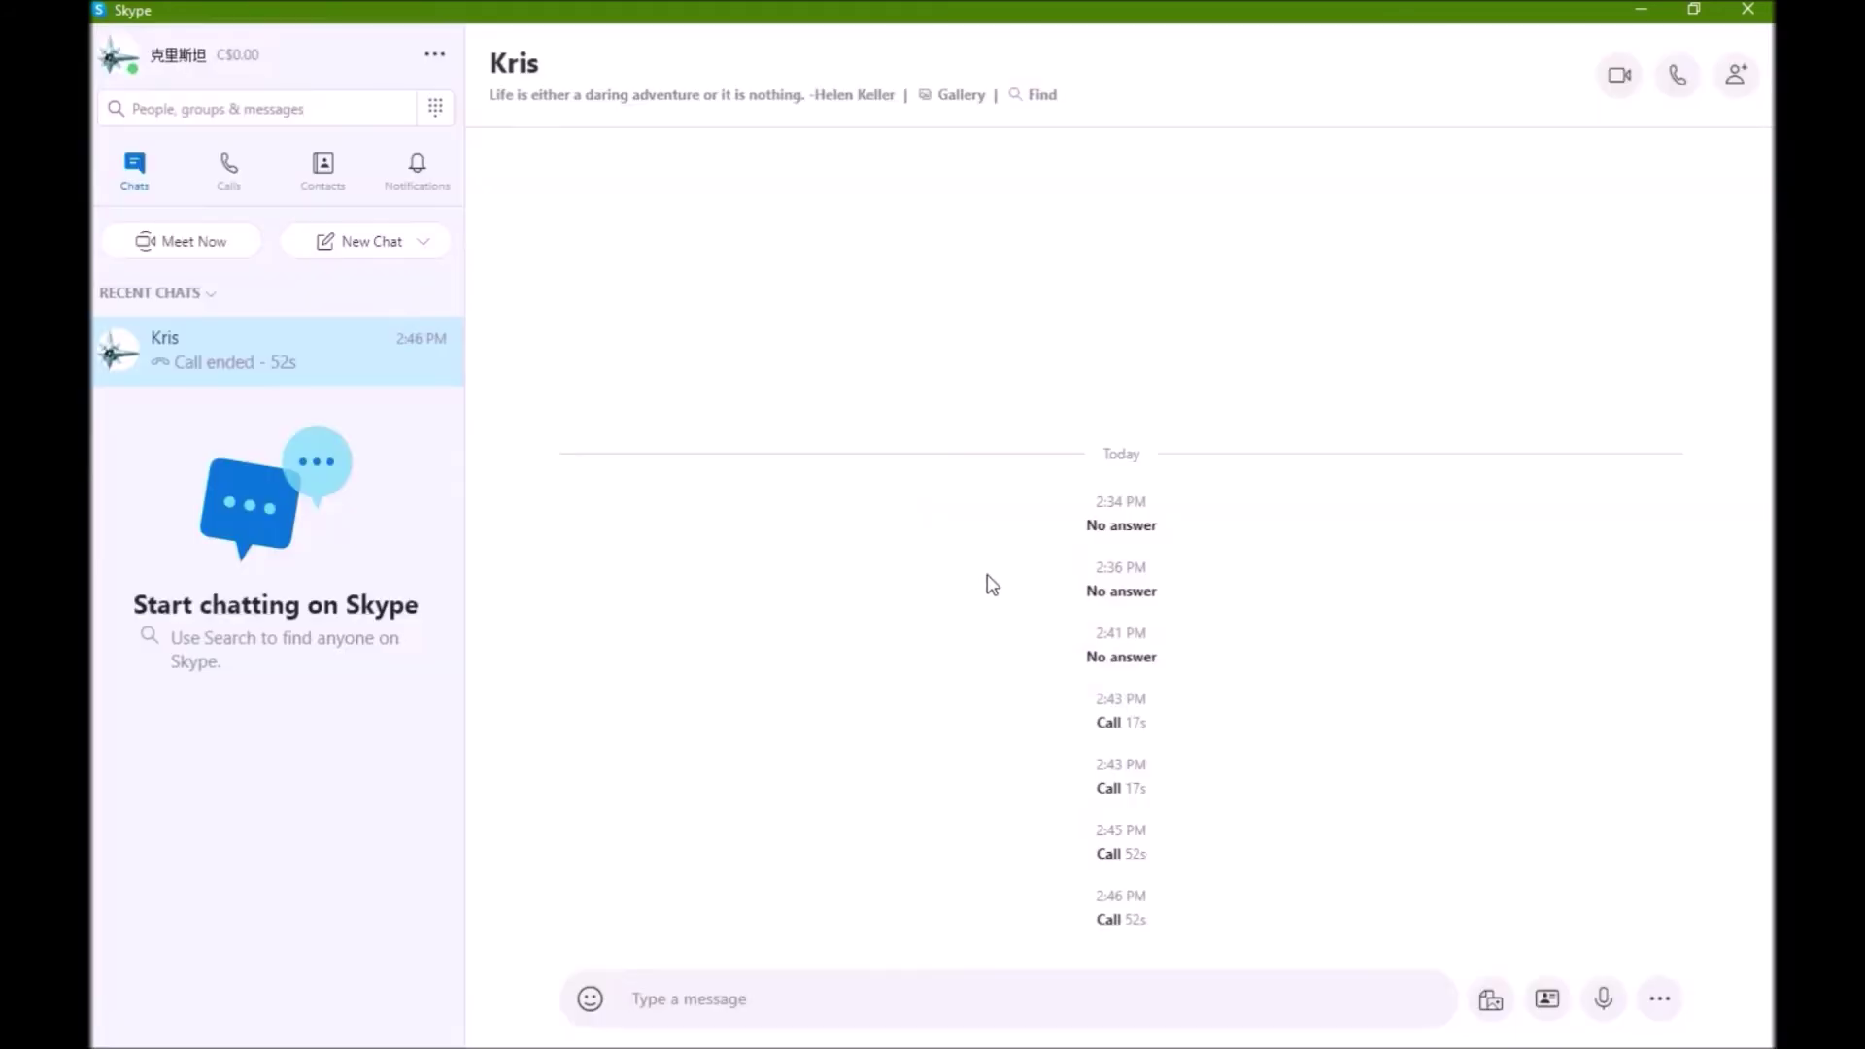
{"action": "left_click", "coordinate": [1670, 78]}
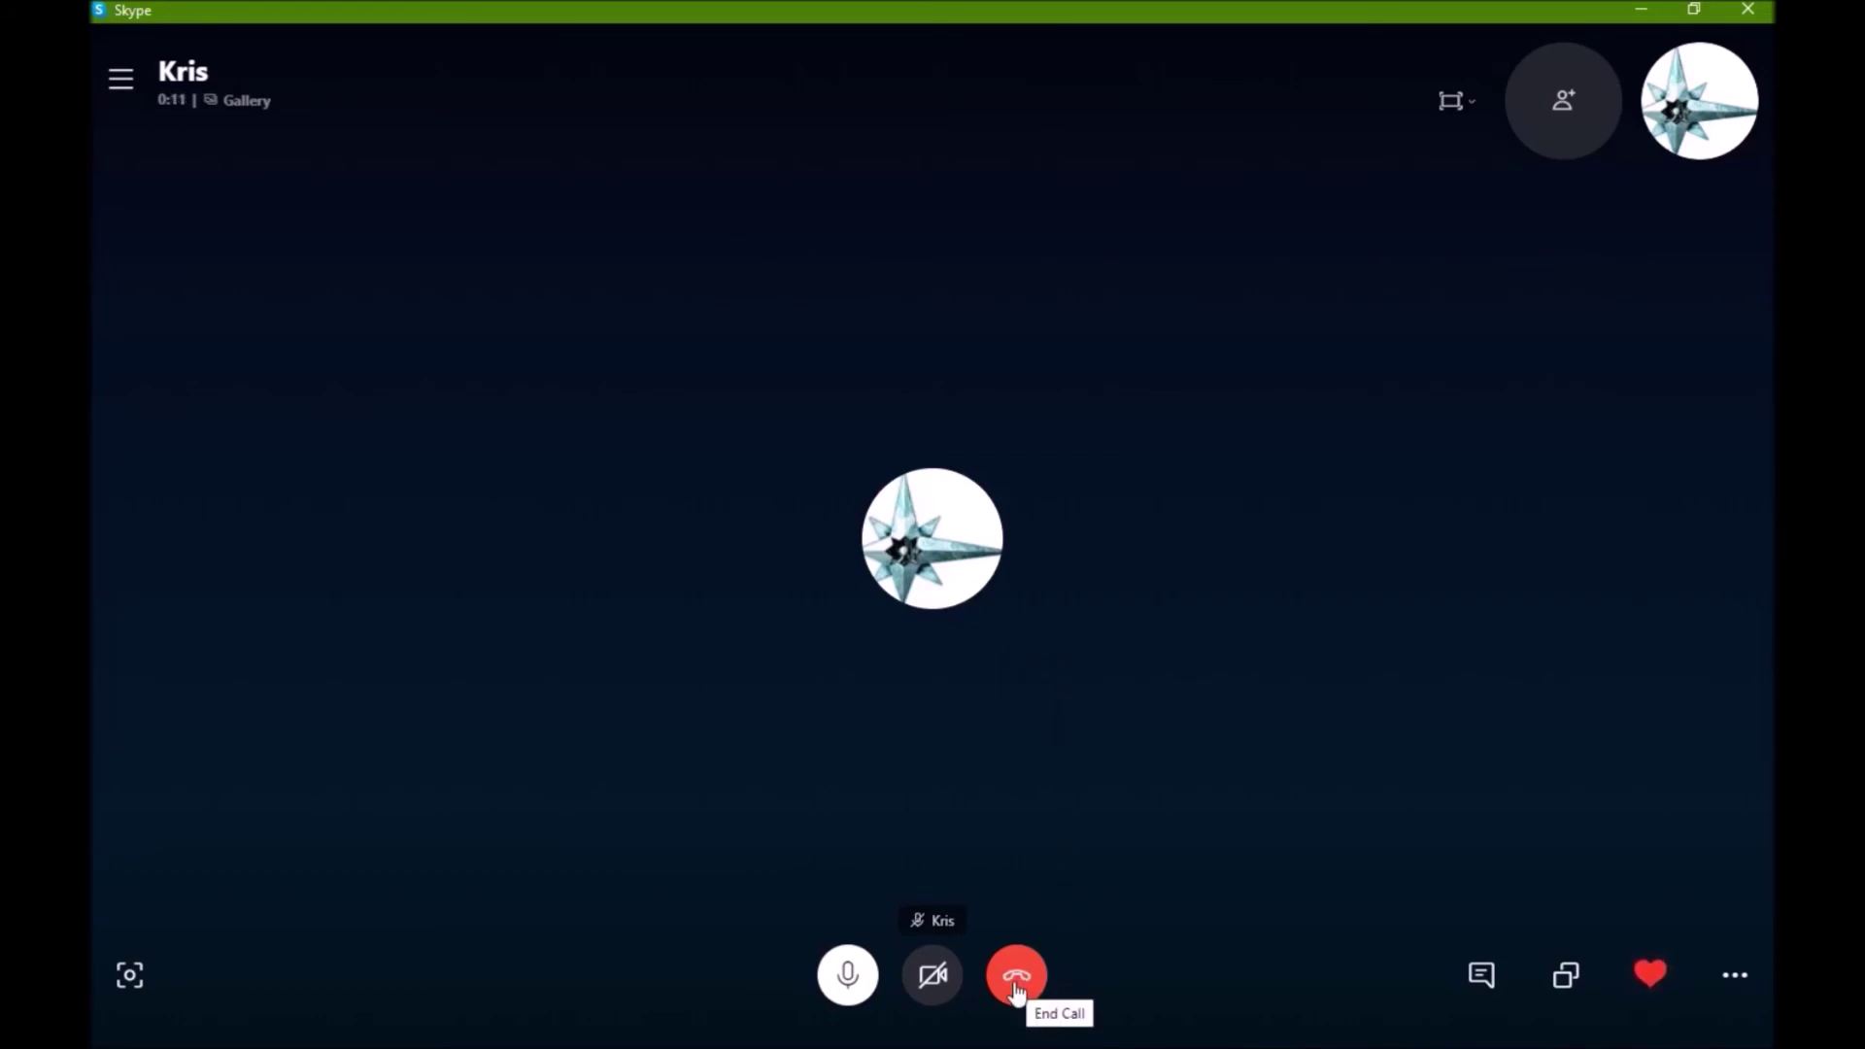
Mute and then unmute the microphone during the Kris call.
{"action": "mouse_move", "coordinate": [847, 988]}
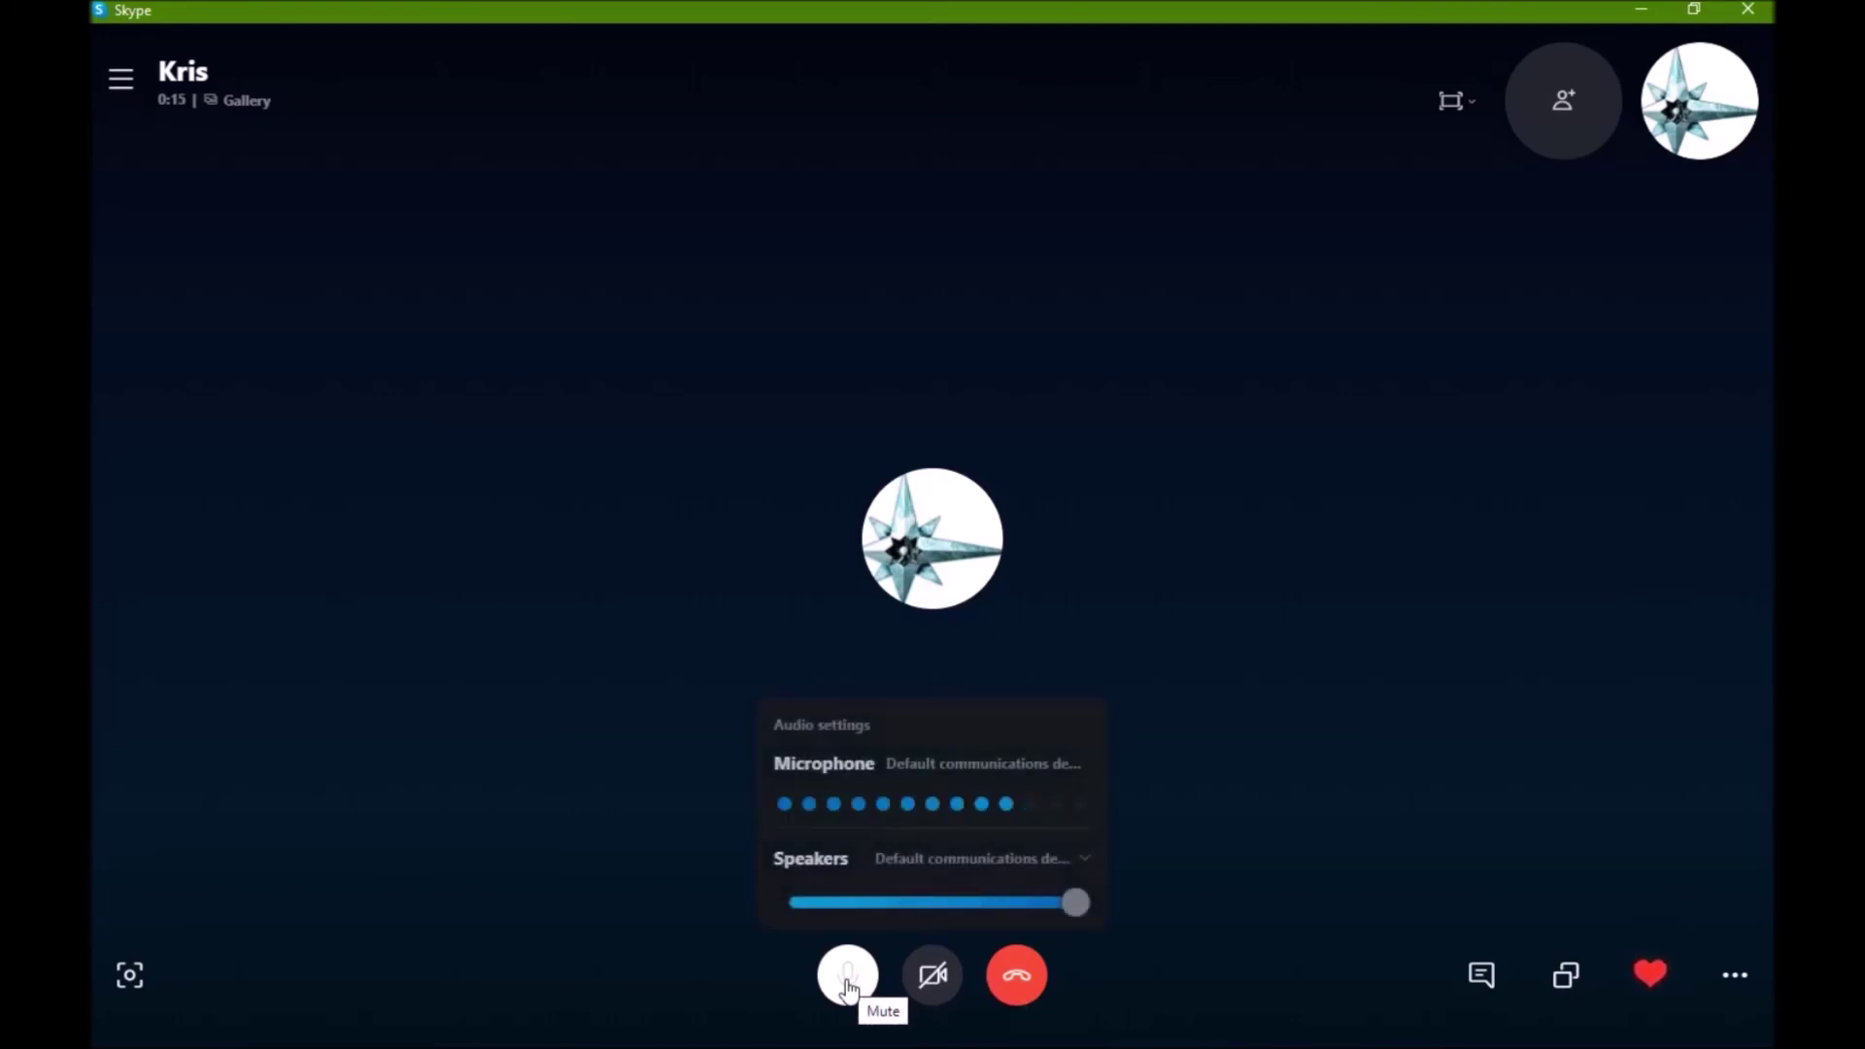
{"action": "left_click", "coordinate": [846, 981]}
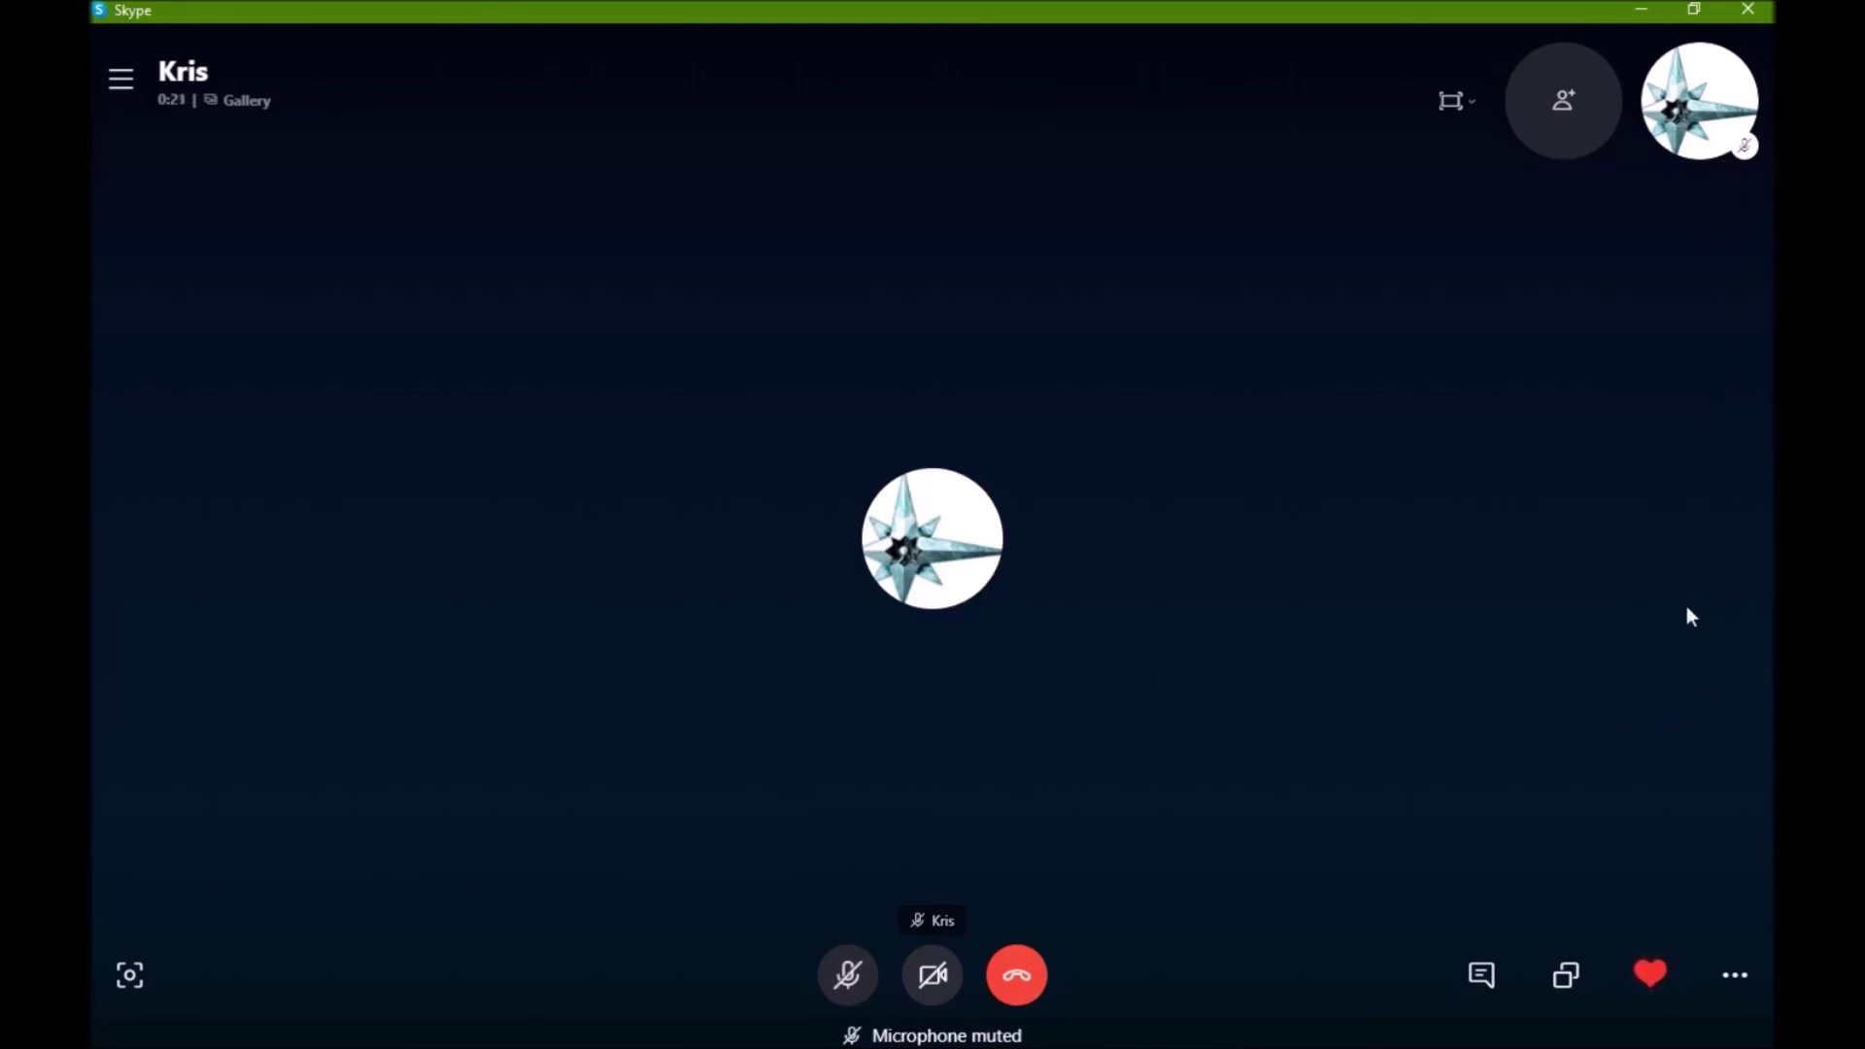
{"action": "left_click", "coordinate": [841, 979]}
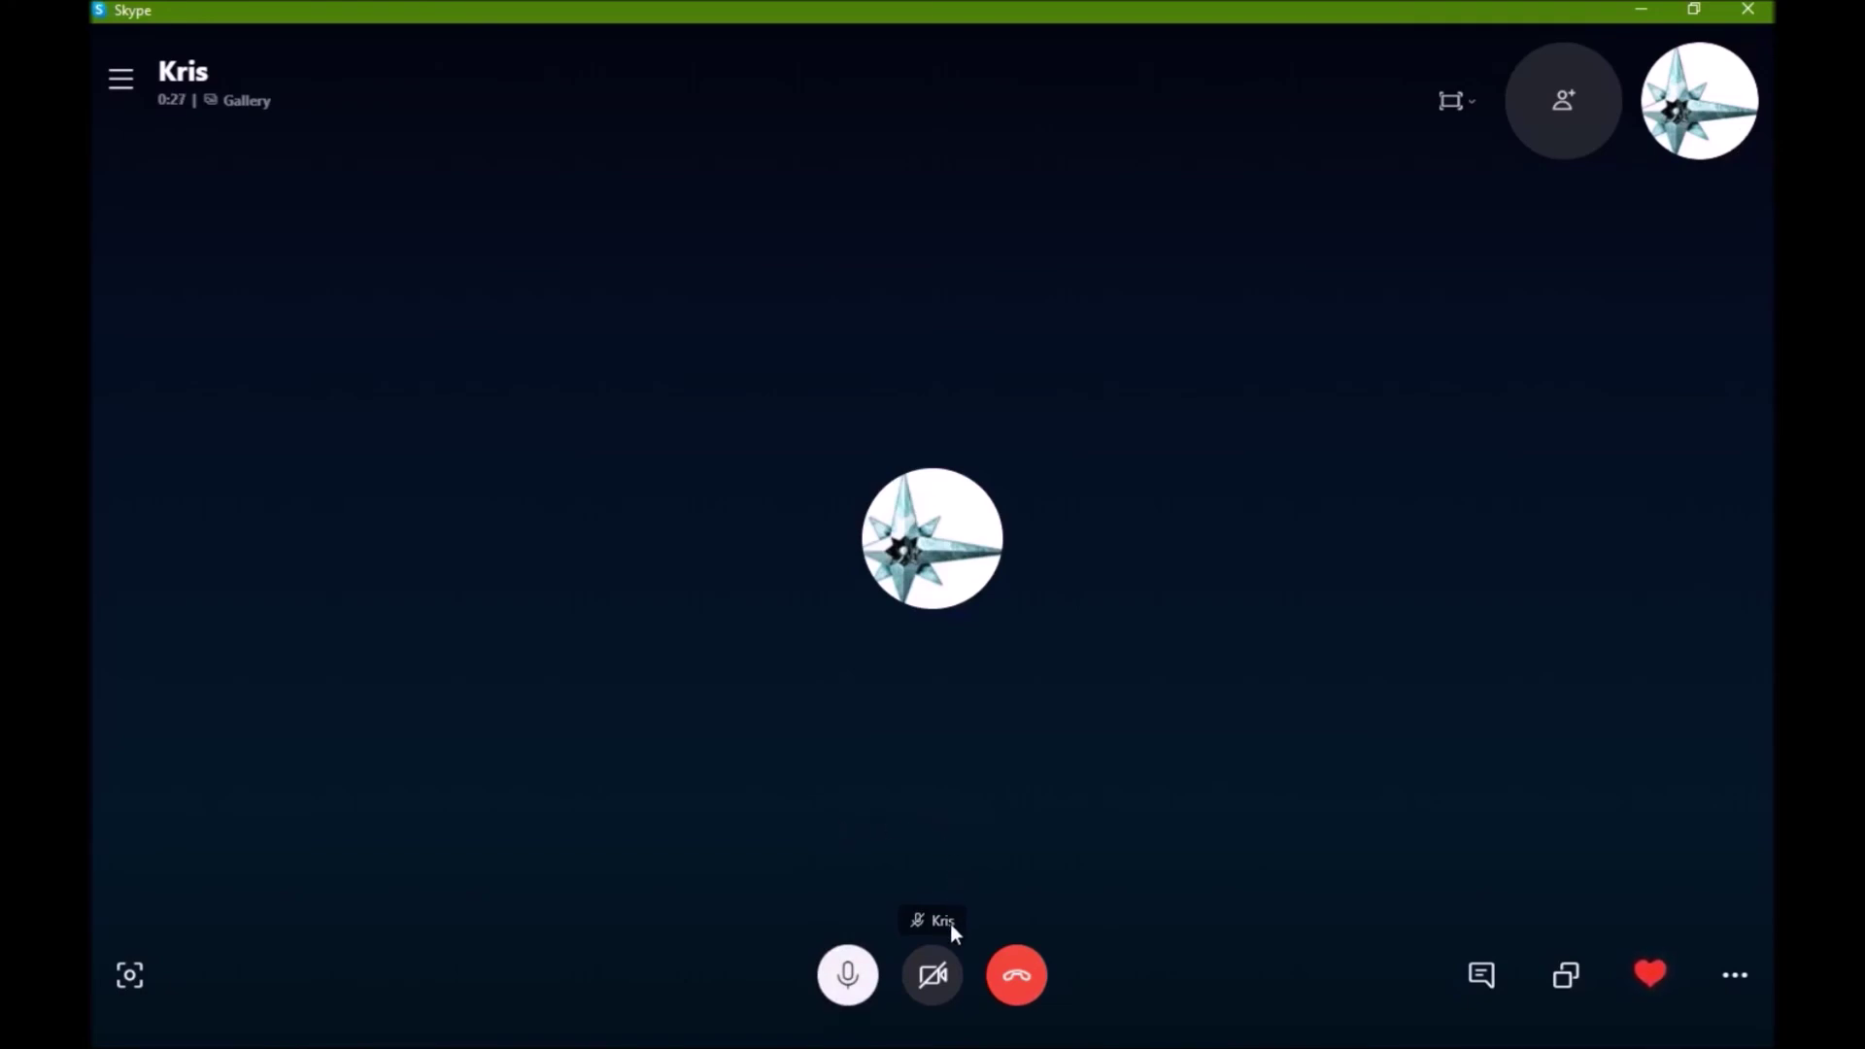
Open and close the in-call chat and the chats sidebar, then open More options.
{"action": "left_click", "coordinate": [1482, 976]}
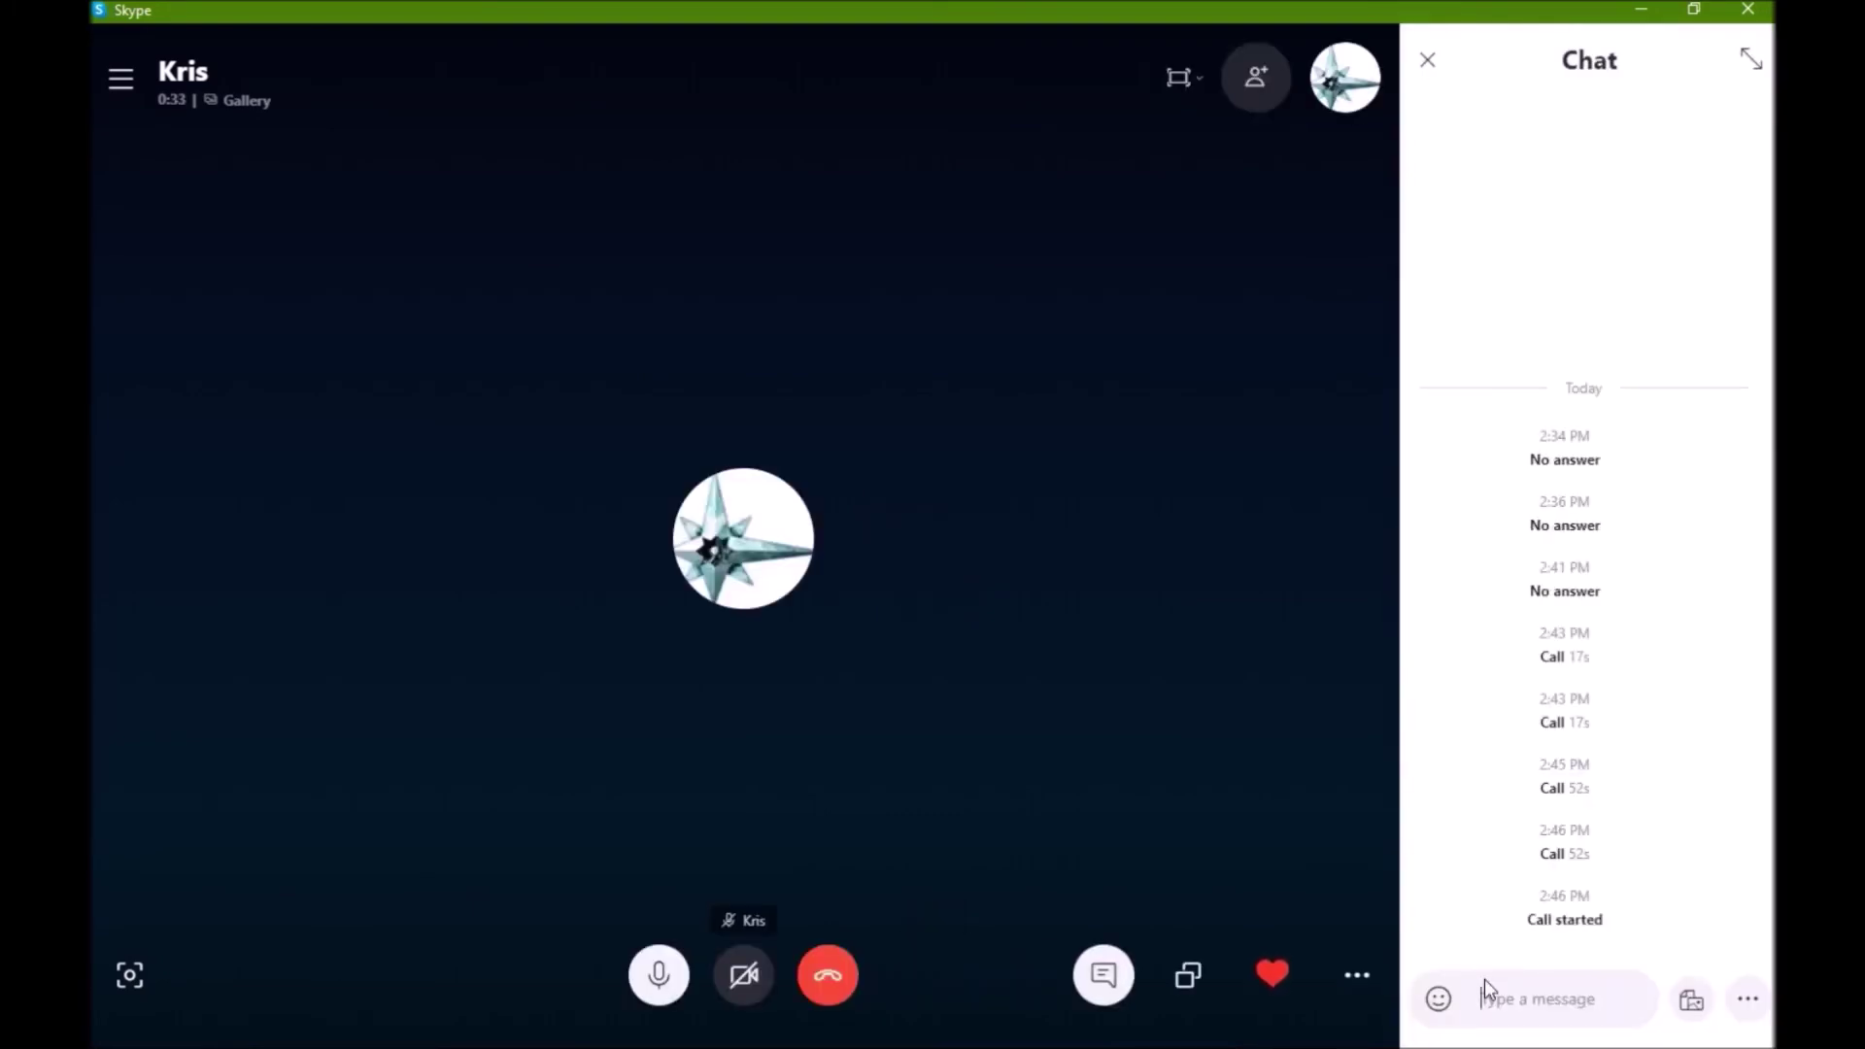
{"action": "left_click", "coordinate": [1109, 983]}
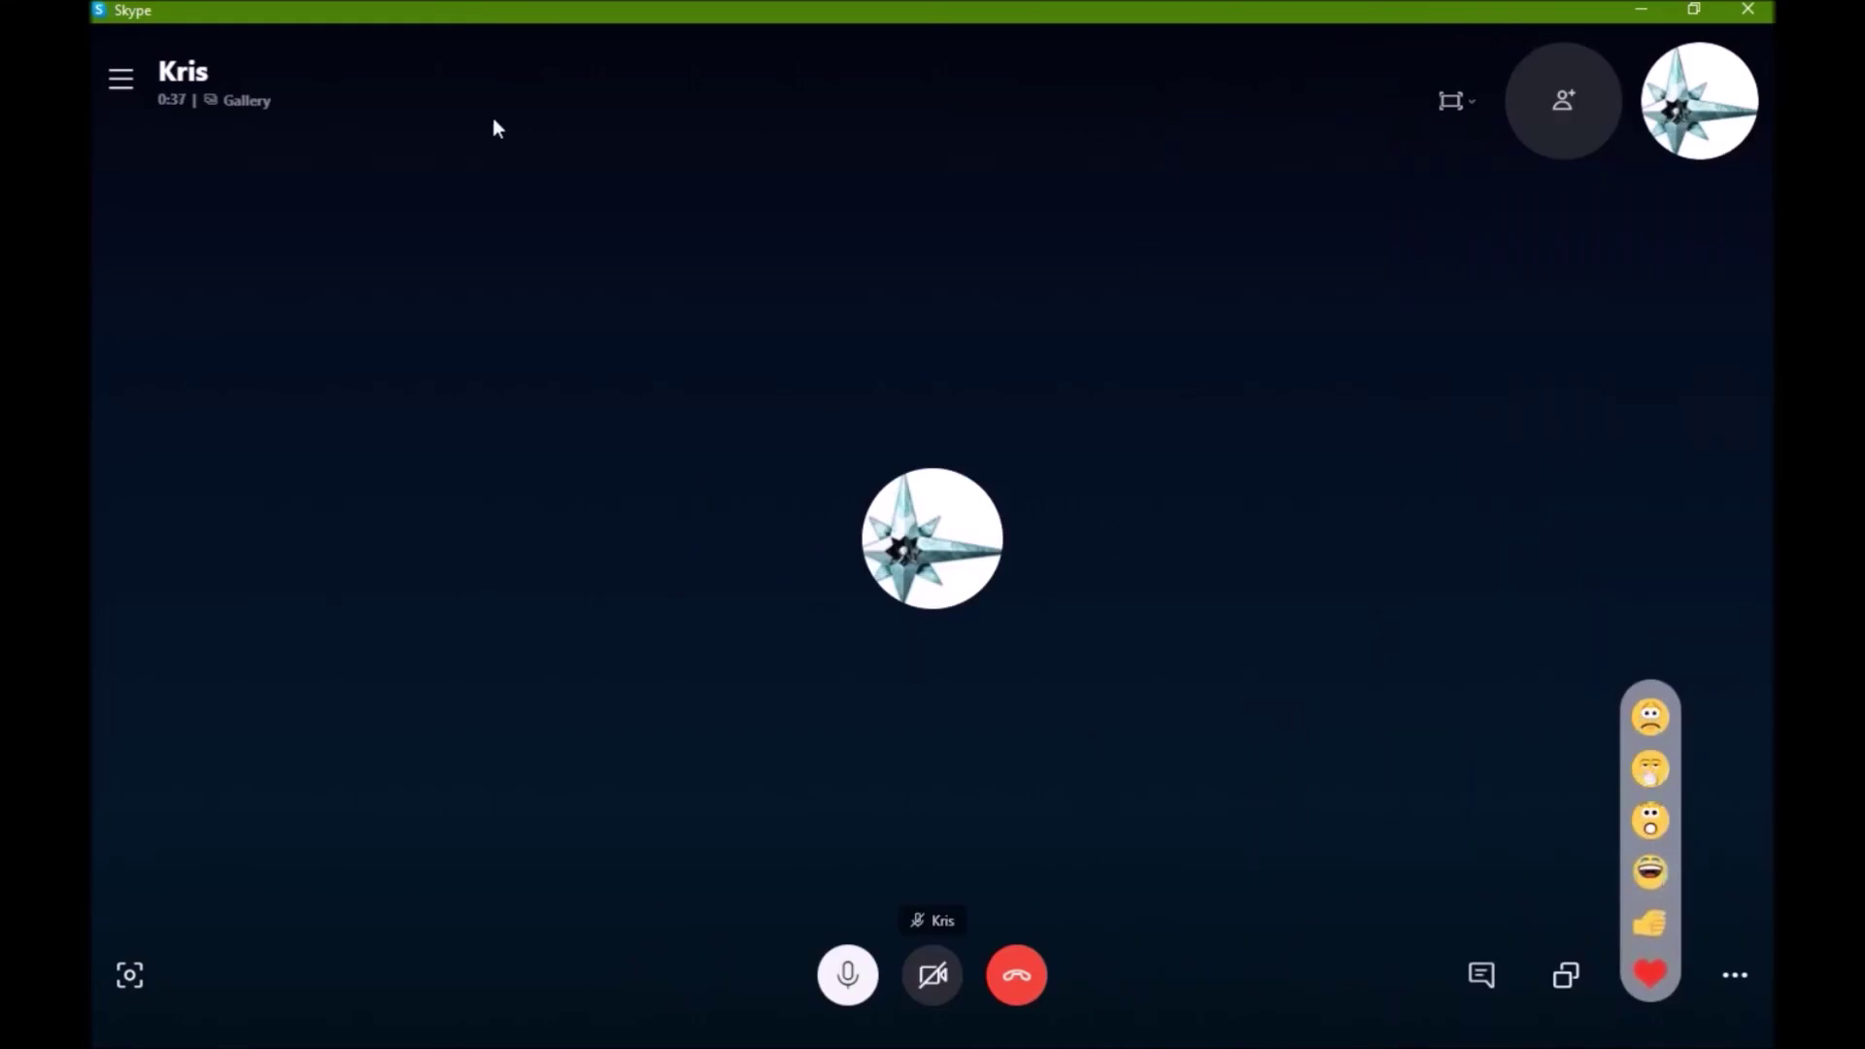
{"action": "left_click", "coordinate": [121, 85]}
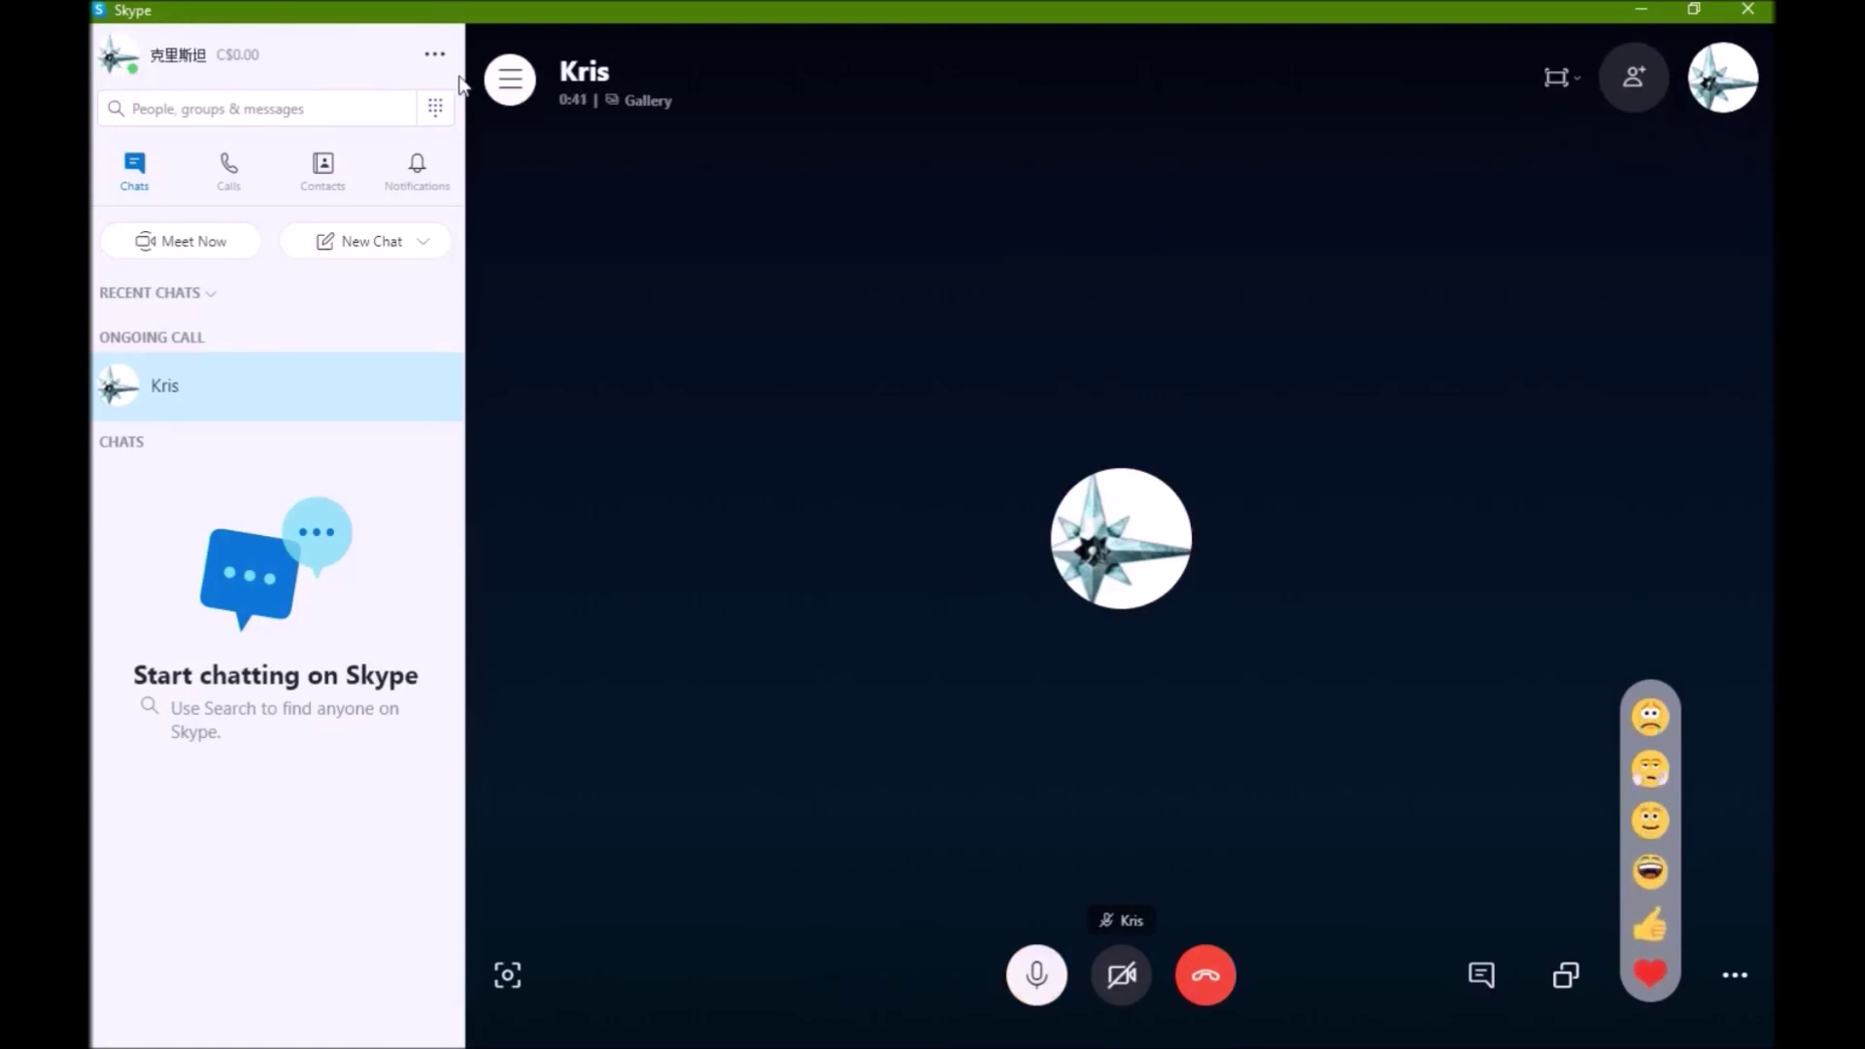
{"action": "left_click", "coordinate": [503, 84]}
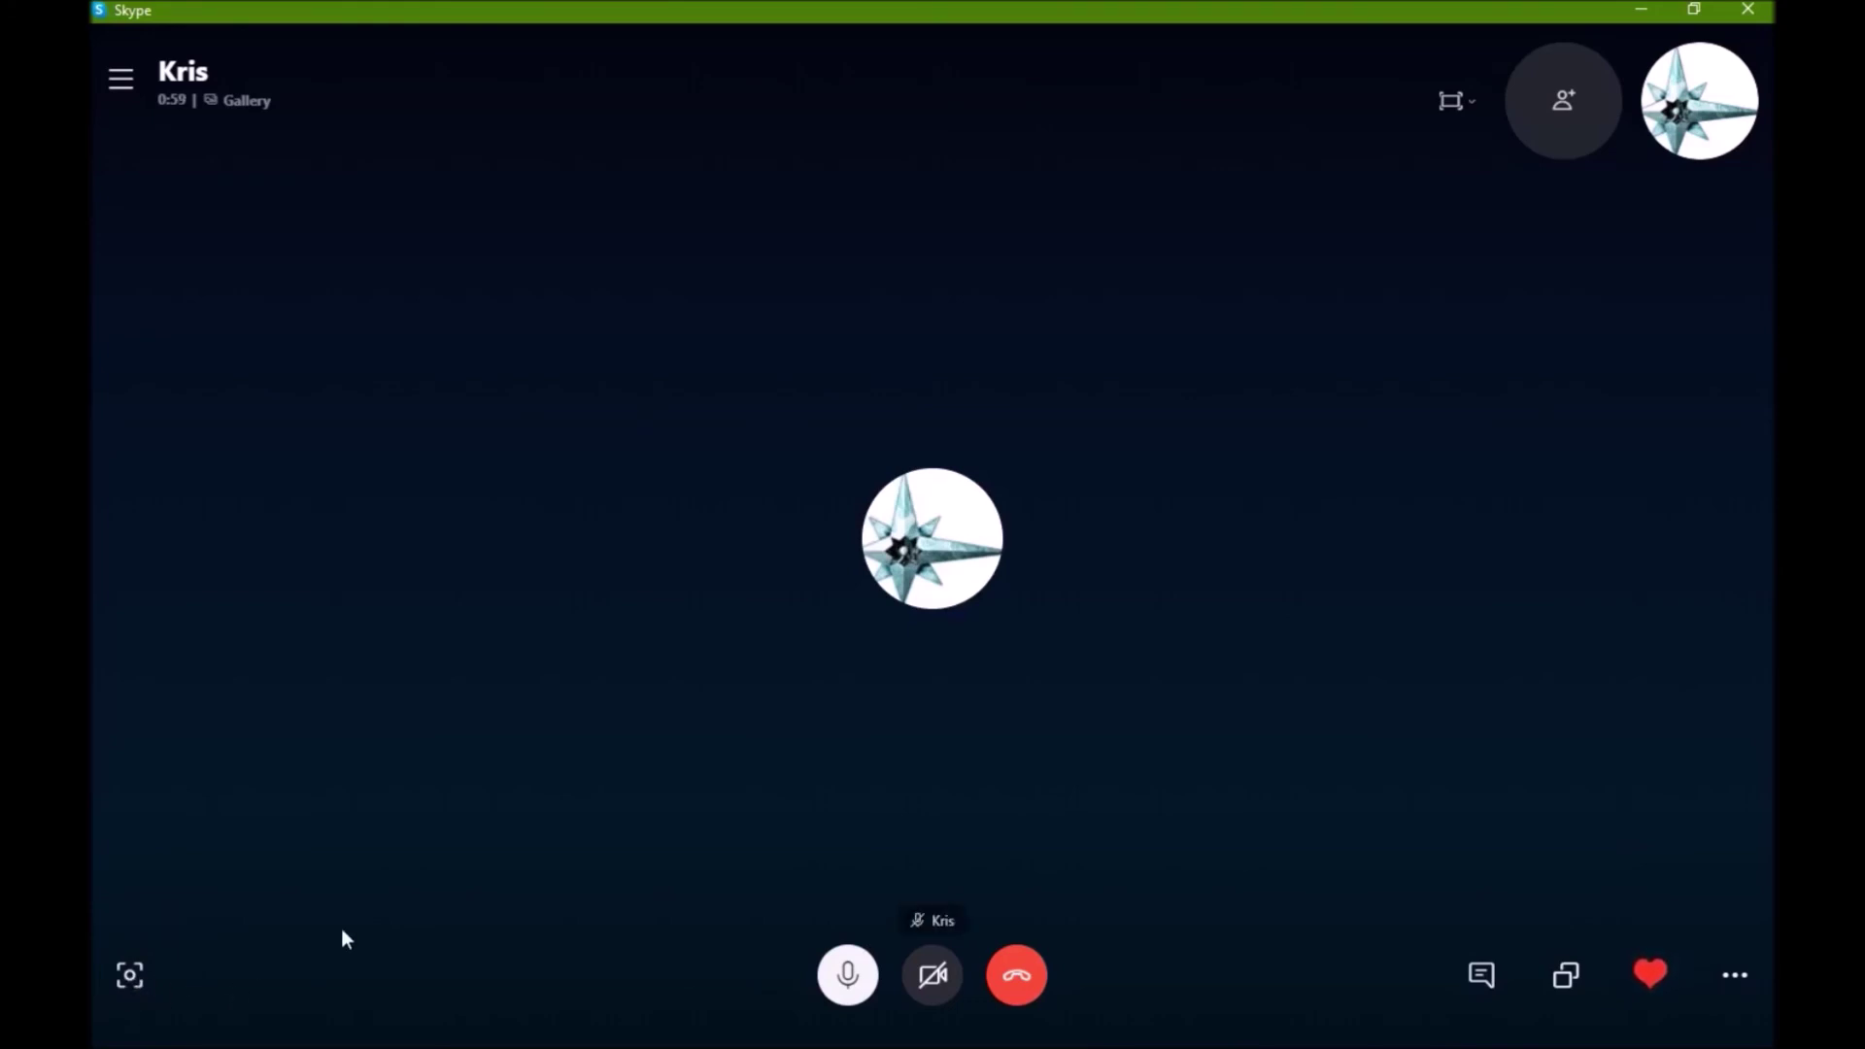
{"action": "left_click", "coordinate": [1738, 975]}
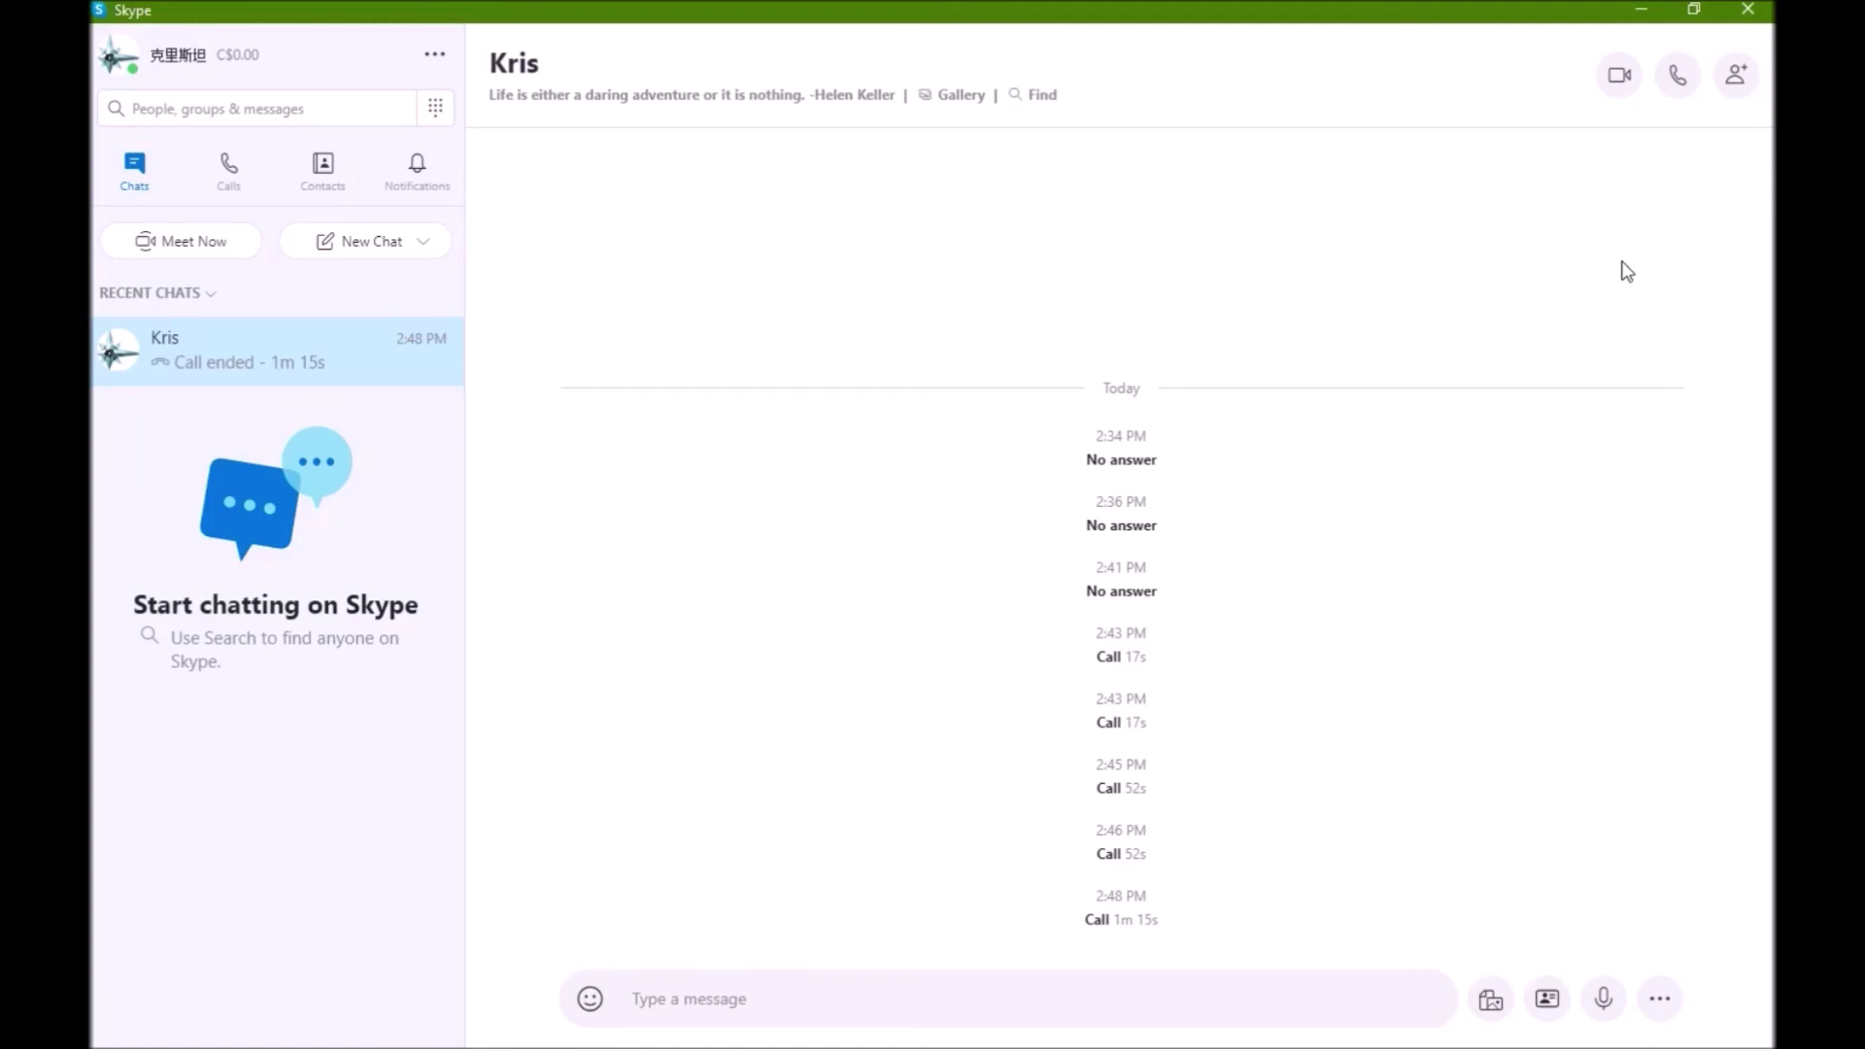
Start a video call with Kris from the chat header.
{"action": "left_click", "coordinate": [1619, 76]}
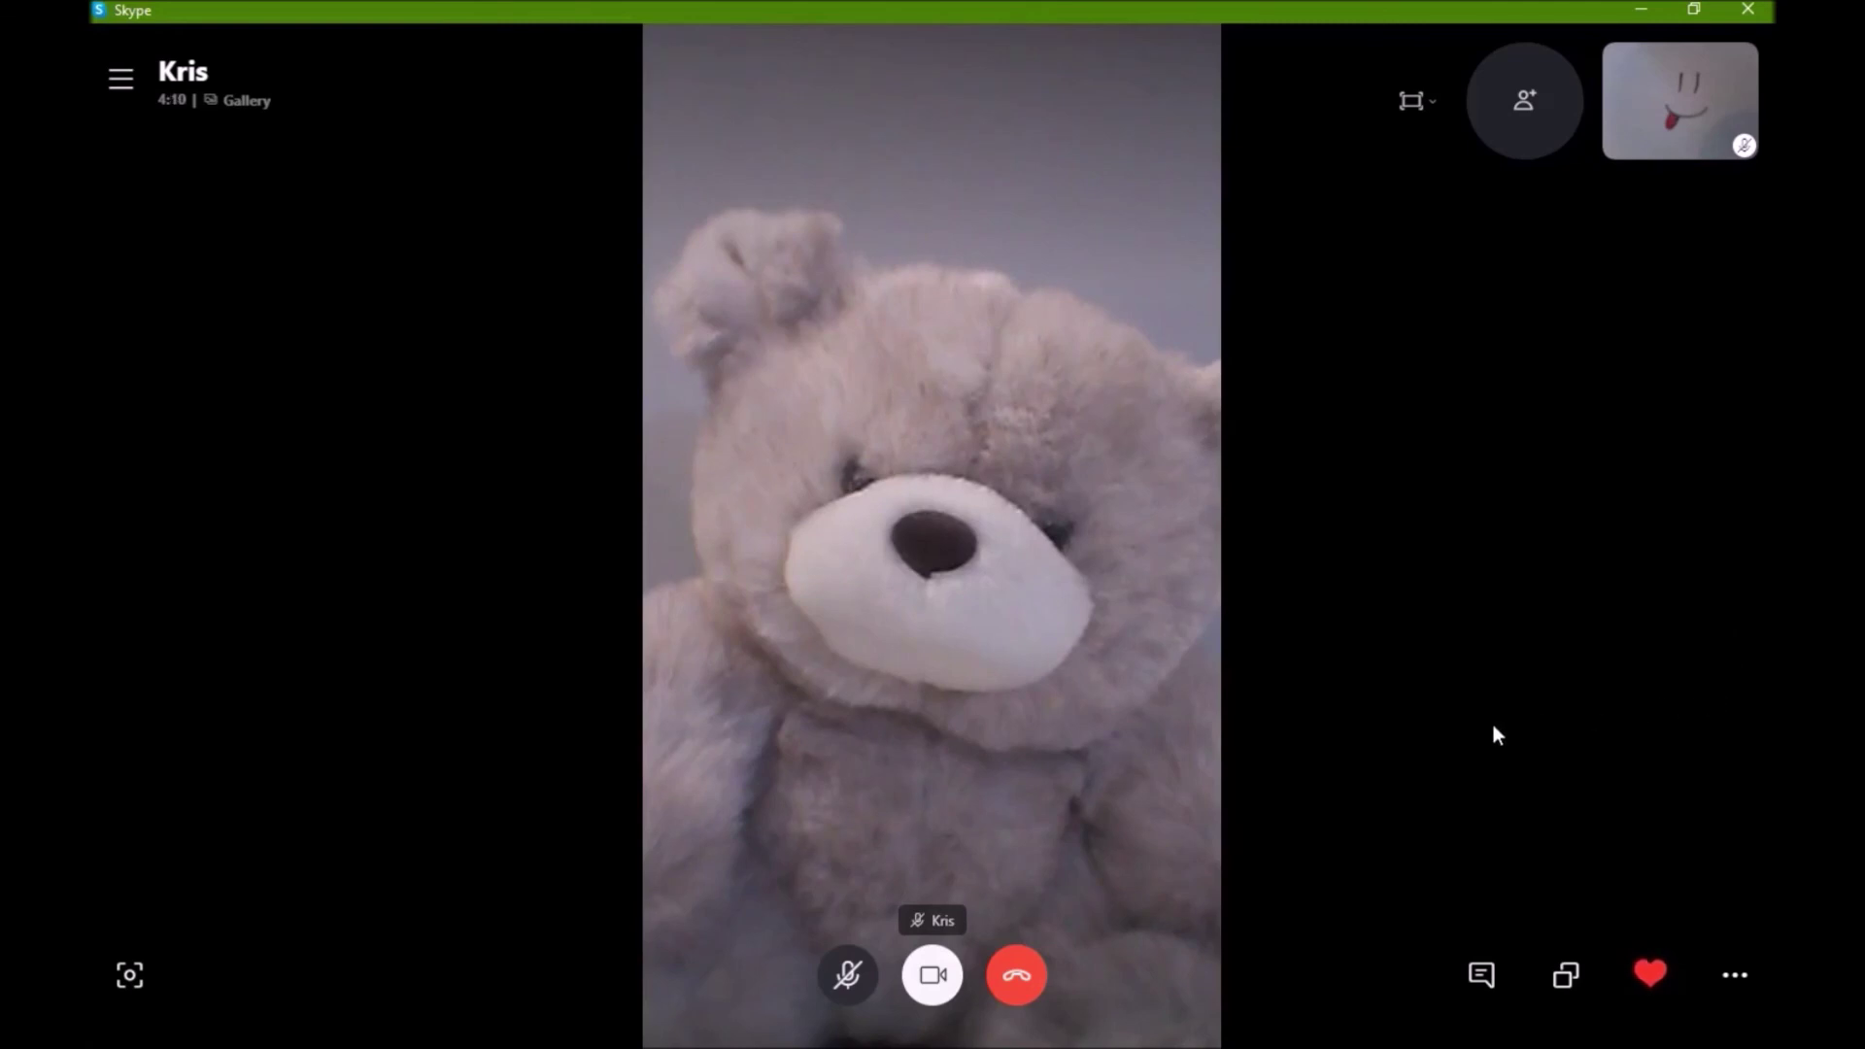
Turn the camera off and back on during the video call with Kris.
{"action": "left_click", "coordinate": [942, 1002]}
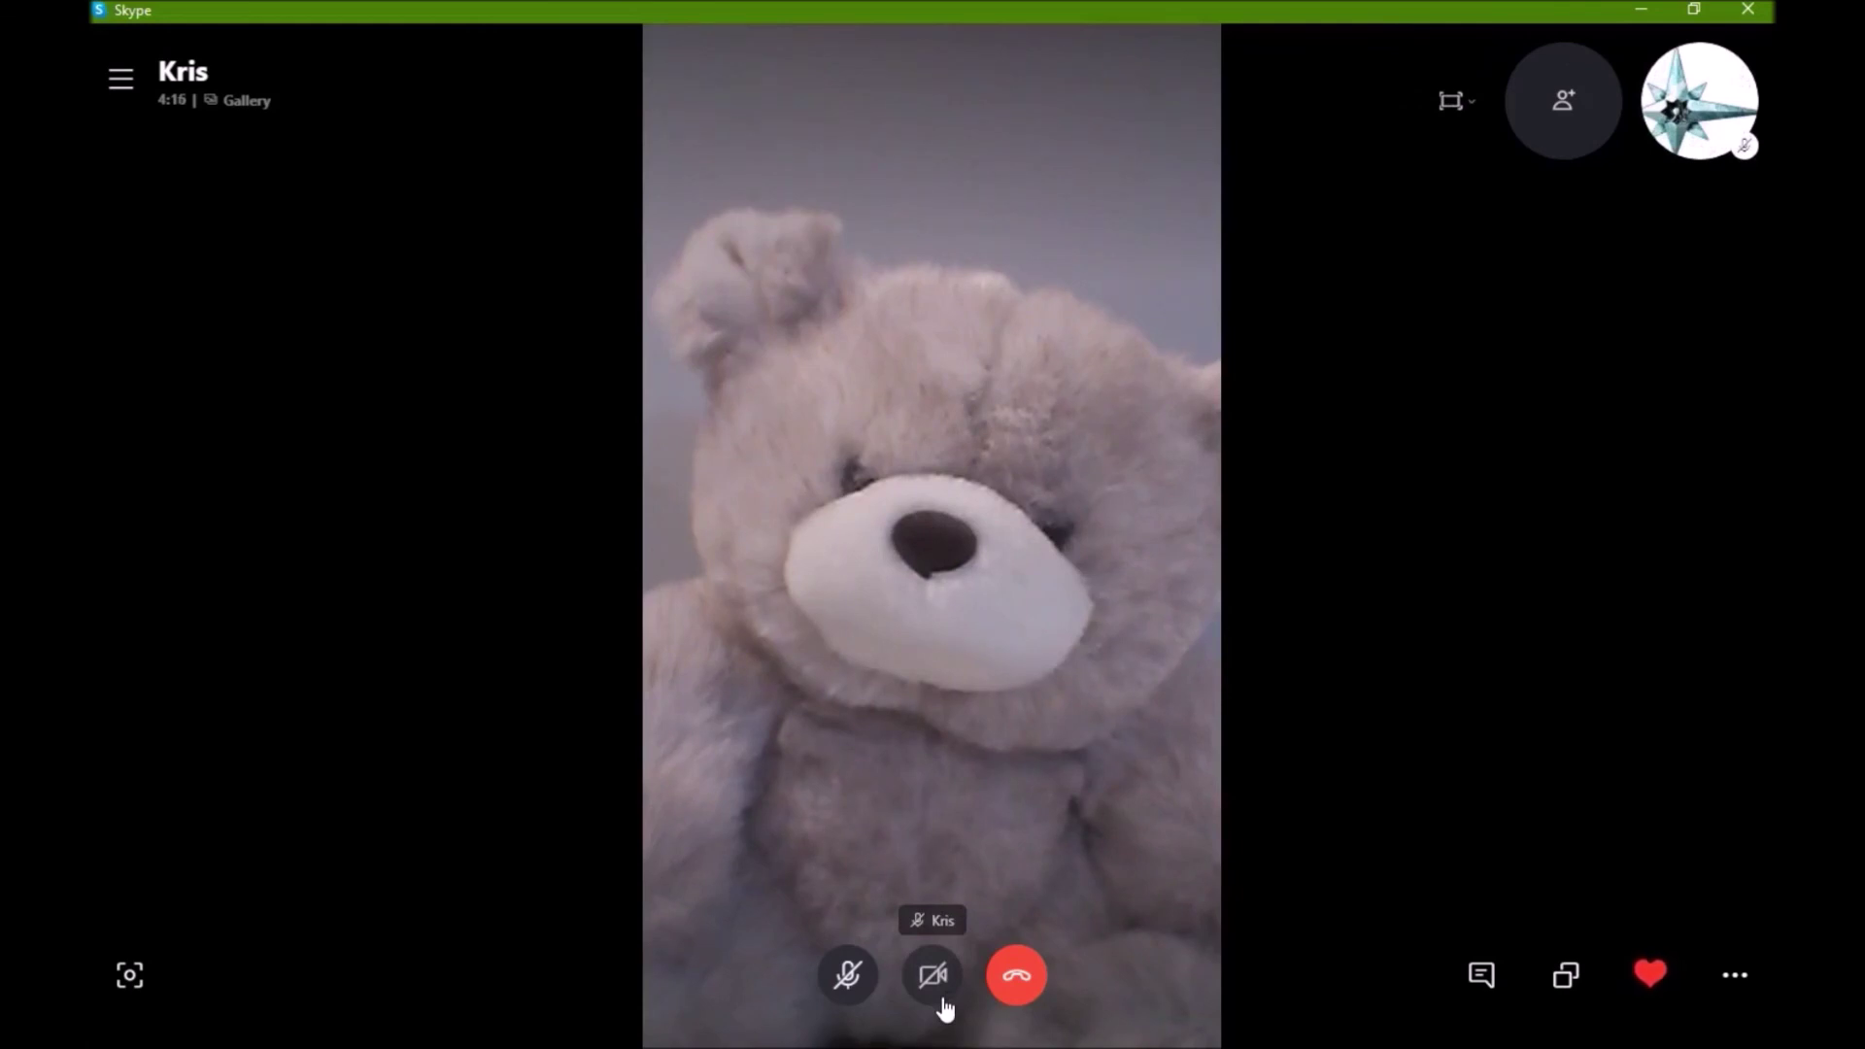
{"action": "left_click", "coordinate": [942, 1002]}
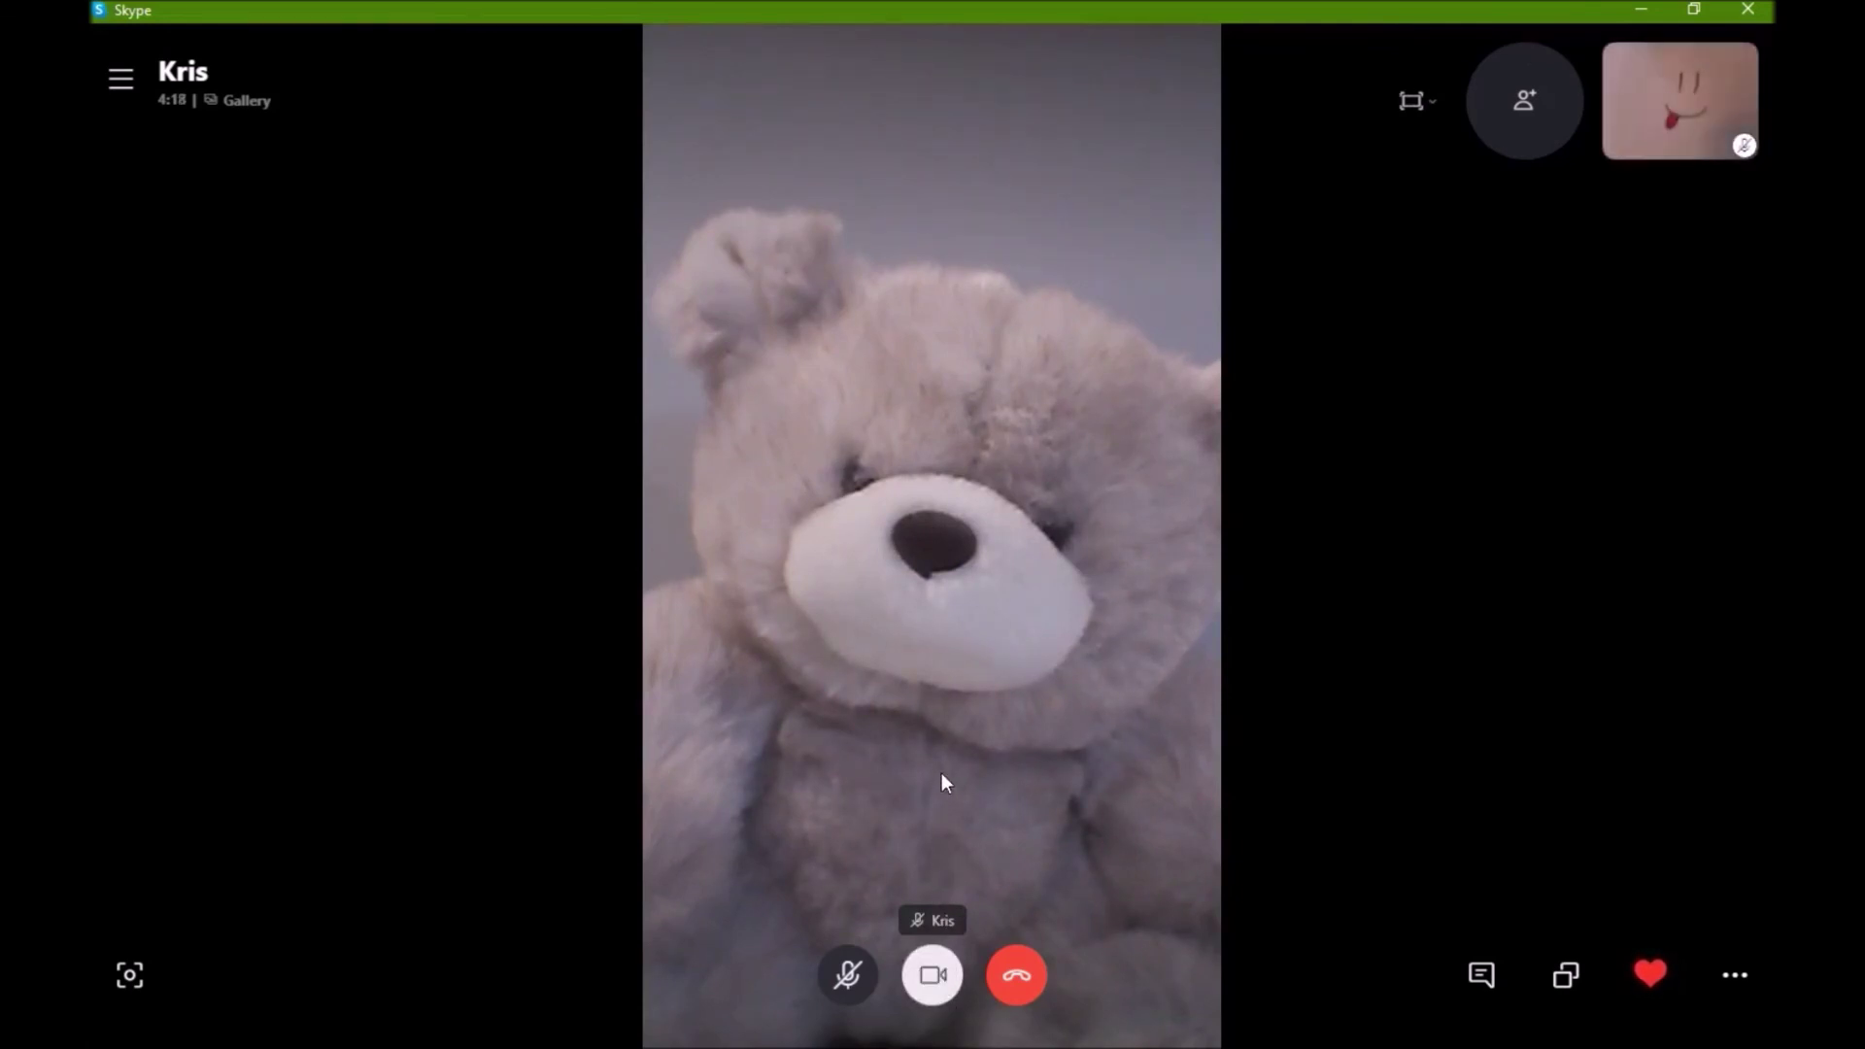